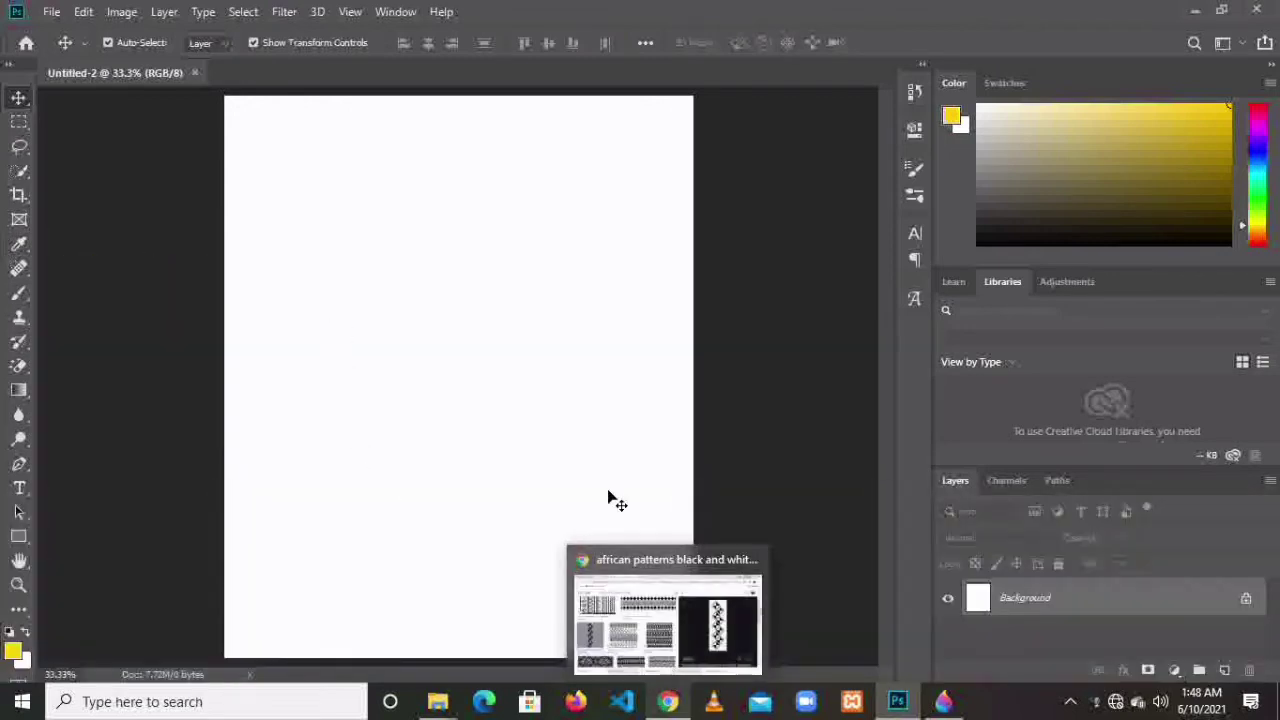
- Switch to Chrome and look through the Google image results for black and white African patterns
{"action": "left_click", "coordinate": [668, 701]}
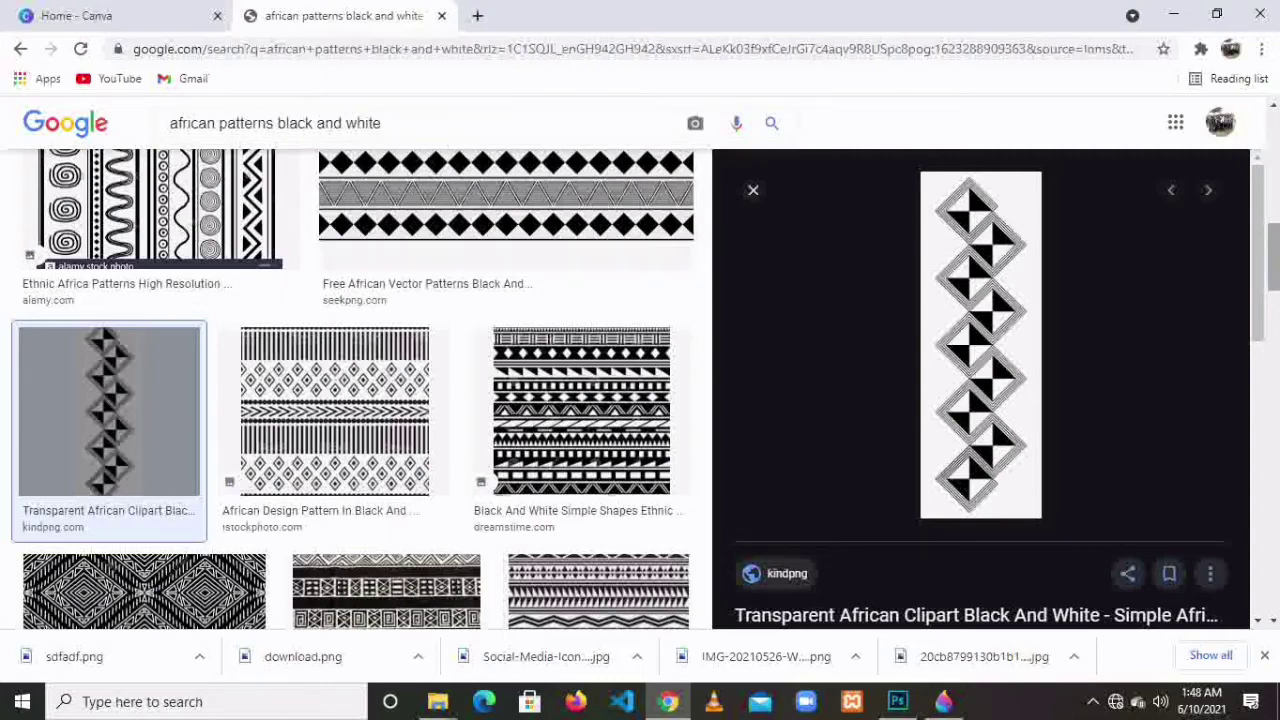
{"action": "scroll", "coordinate": [1273, 210], "scroll_direction": "up", "scroll_amount": 3}
{"action": "scroll", "coordinate": [1273, 210], "scroll_direction": "down", "scroll_amount": 10}
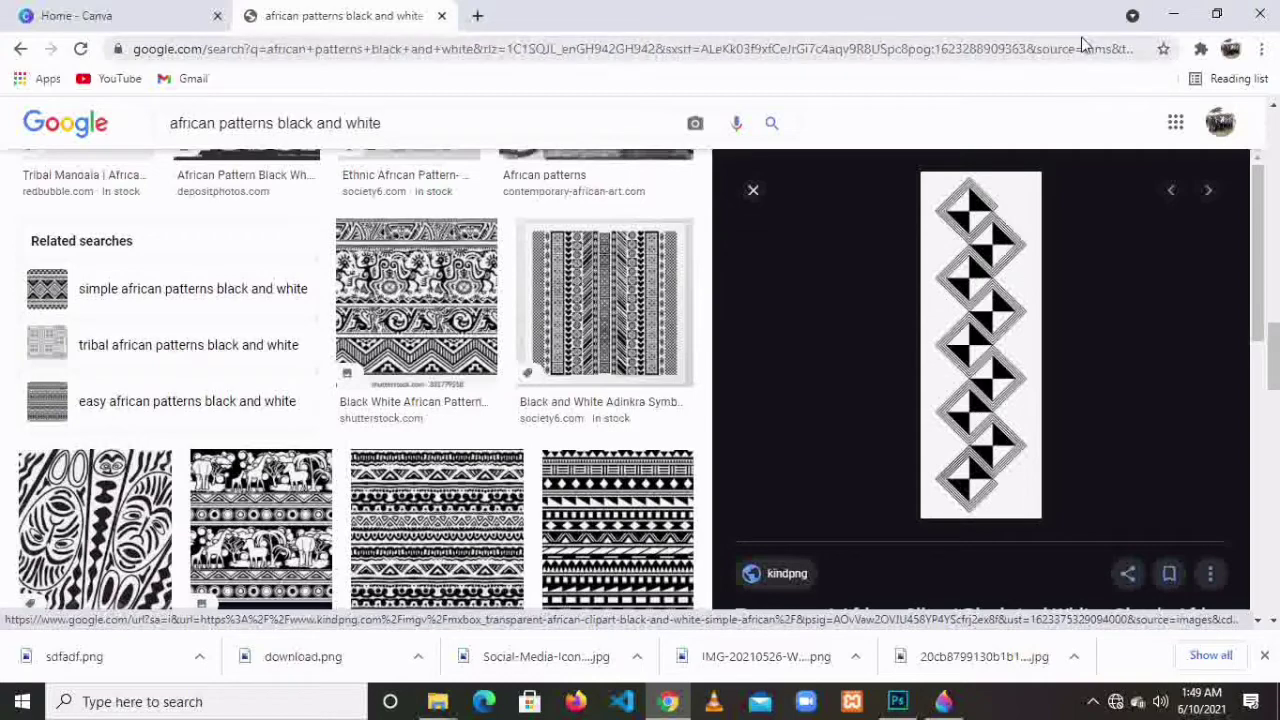
{"action": "left_click", "coordinate": [1172, 16]}
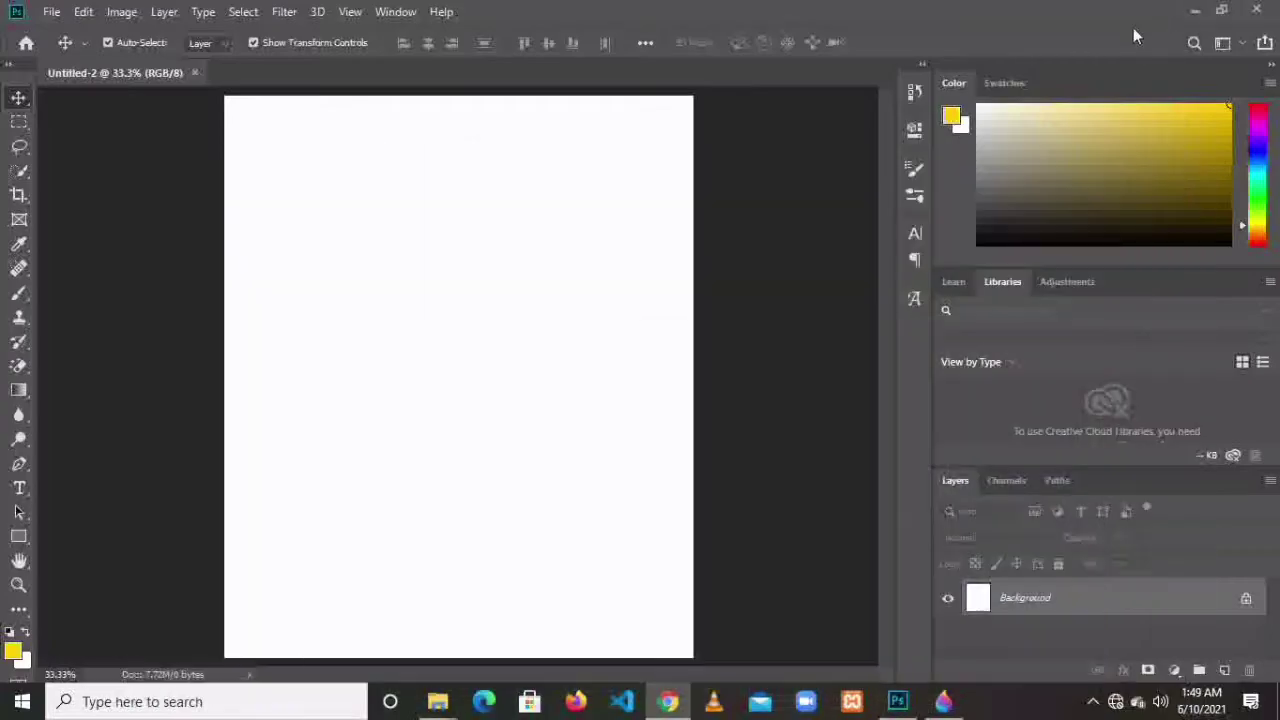
- Place the sdfadf pattern image from the Downloads folder into the Photoshop document along the canvas's left edge
{"action": "mouse_move", "coordinate": [437, 700]}
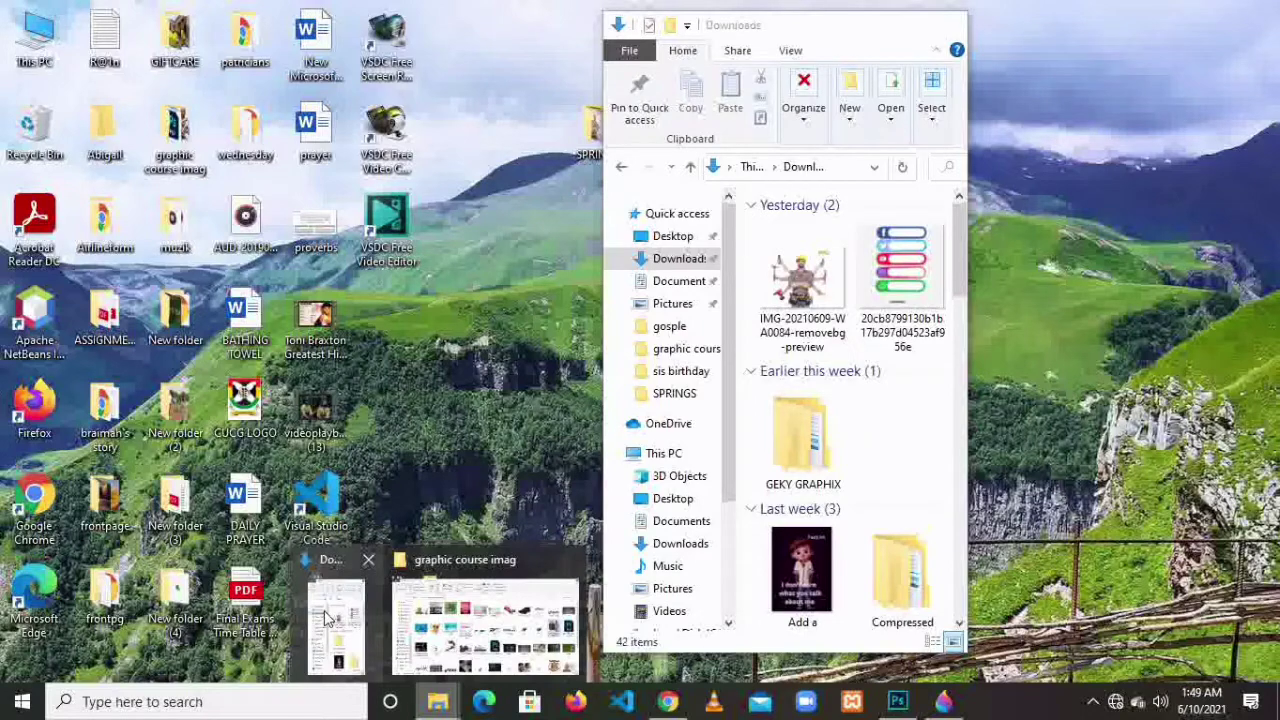
{"action": "left_click", "coordinate": [330, 618]}
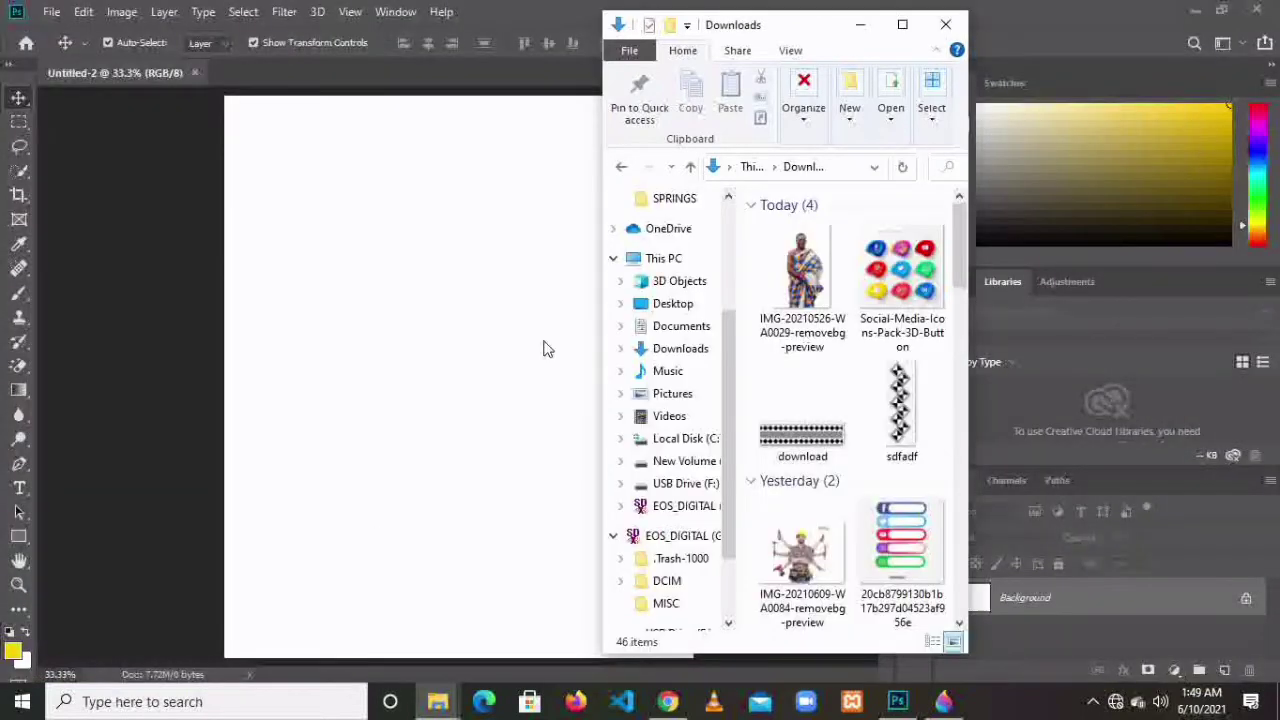
{"action": "left_click_drag", "start_coordinate": [898, 410], "coordinate": [334, 357]}
{"action": "left_click_drag", "start_coordinate": [449, 400], "coordinate": [272, 346]}
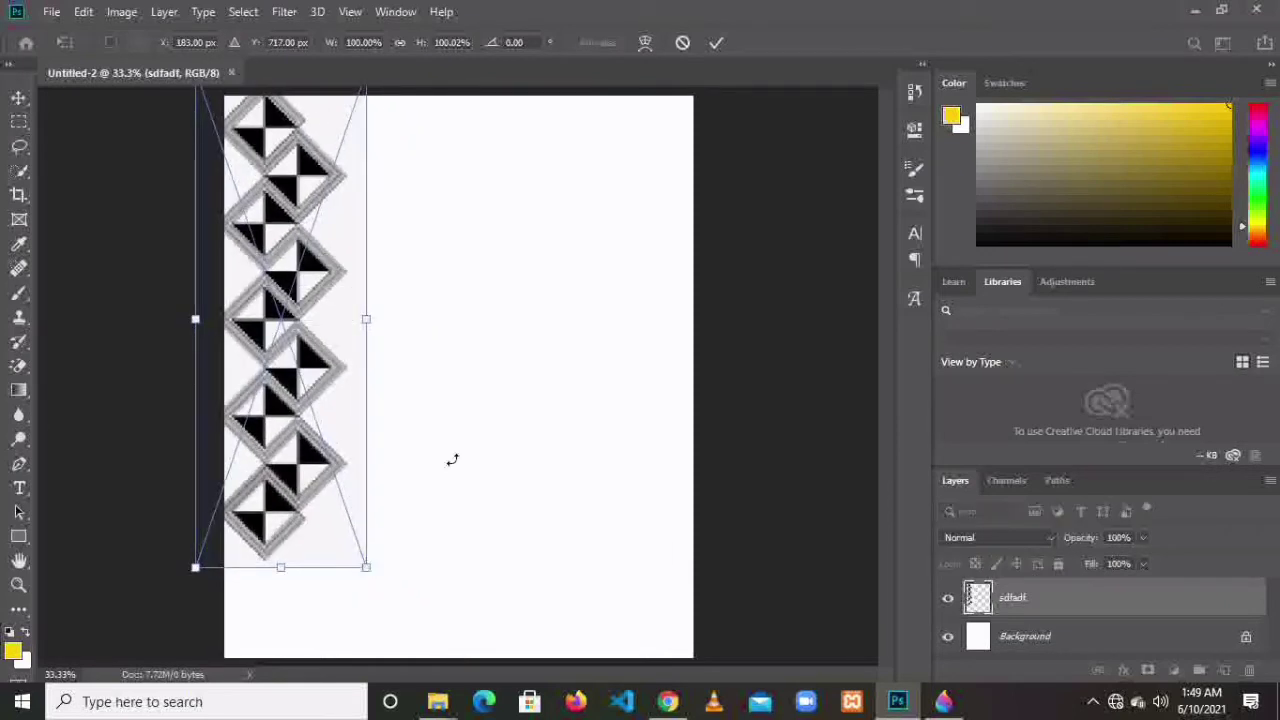
{"action": "left_click", "coordinate": [716, 43]}
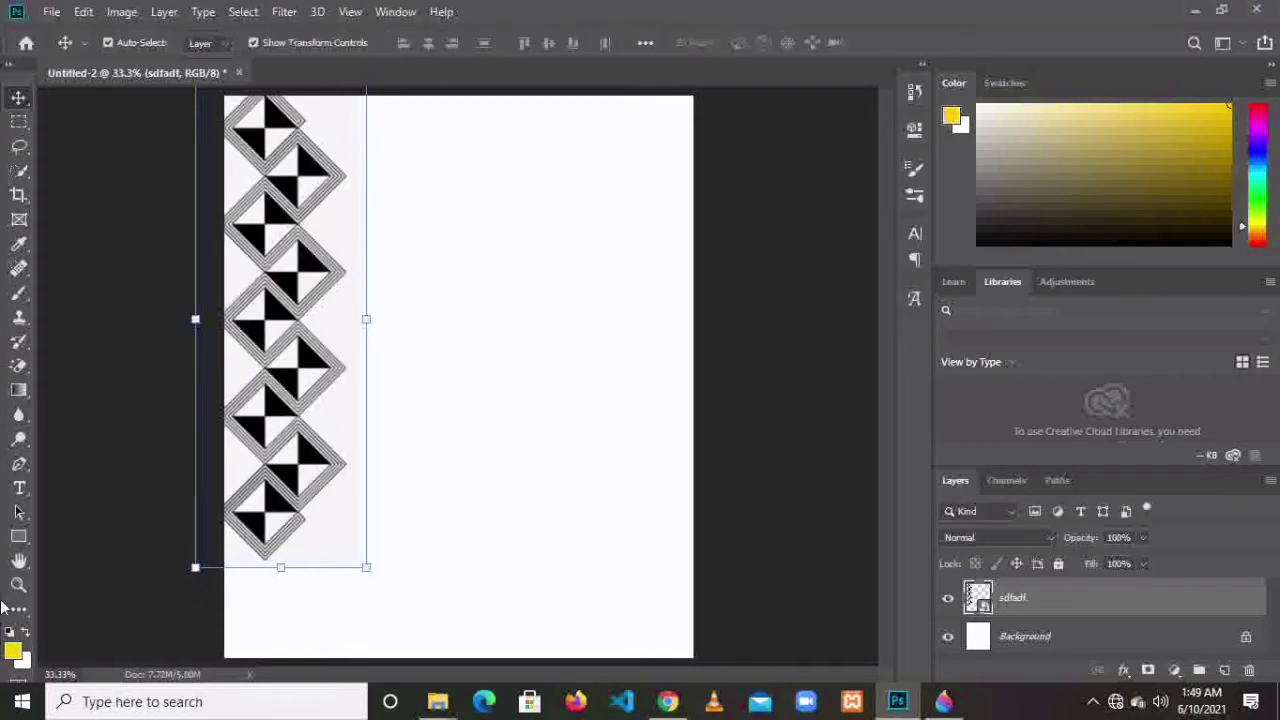
- Crop the canvas to a nearly square format that contains the full height of the pattern strip
{"action": "left_click", "coordinate": [19, 197]}
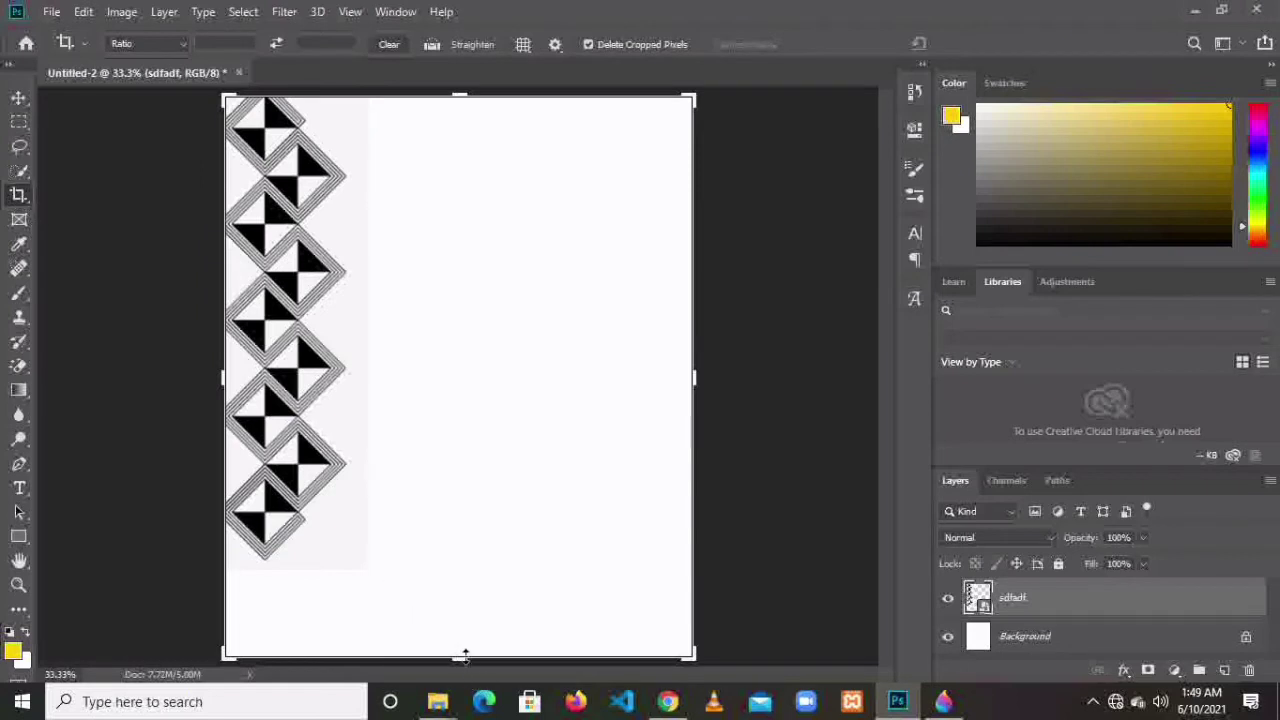
{"action": "left_click_drag", "start_coordinate": [465, 655], "coordinate": [471, 600]}
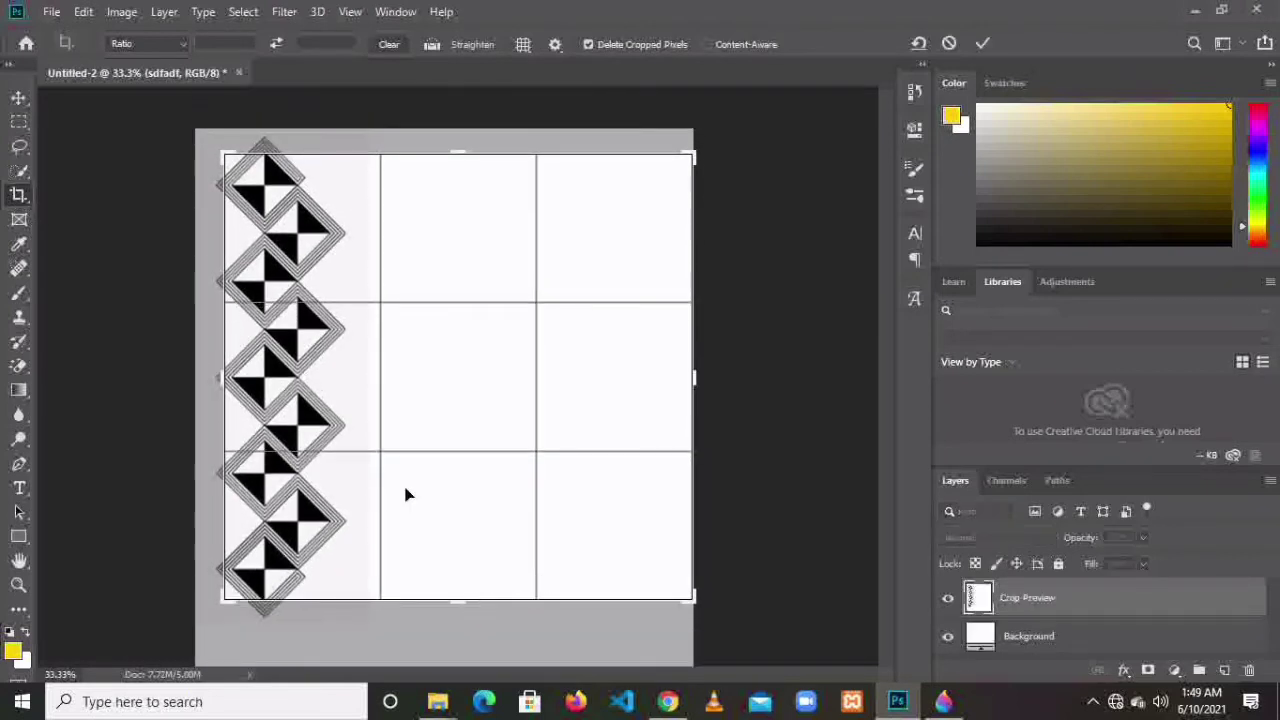
{"action": "mouse_move", "coordinate": [224, 157]}
{"action": "left_mouse_down"}
{"action": "mouse_move", "coordinate": [236, 140]}
{"action": "mouse_move", "coordinate": [210, 143]}
{"action": "left_mouse_up"}
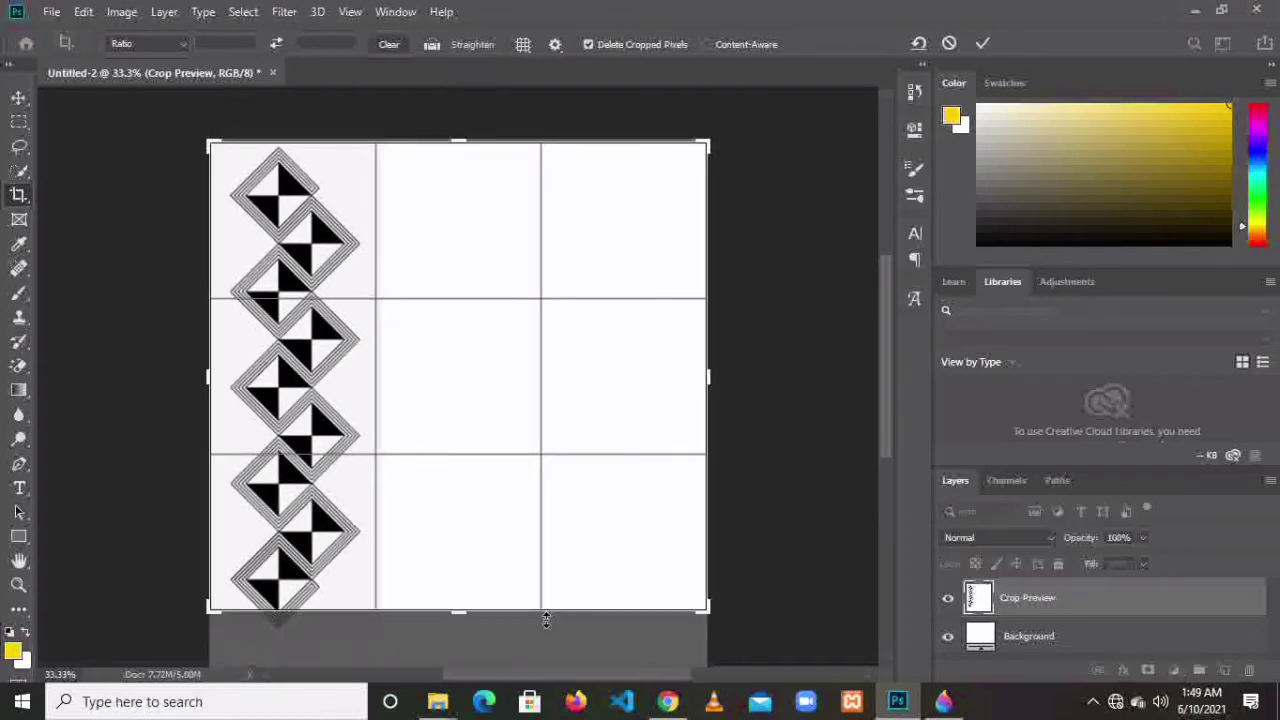
{"action": "left_click_drag", "start_coordinate": [707, 610], "coordinate": [716, 624]}
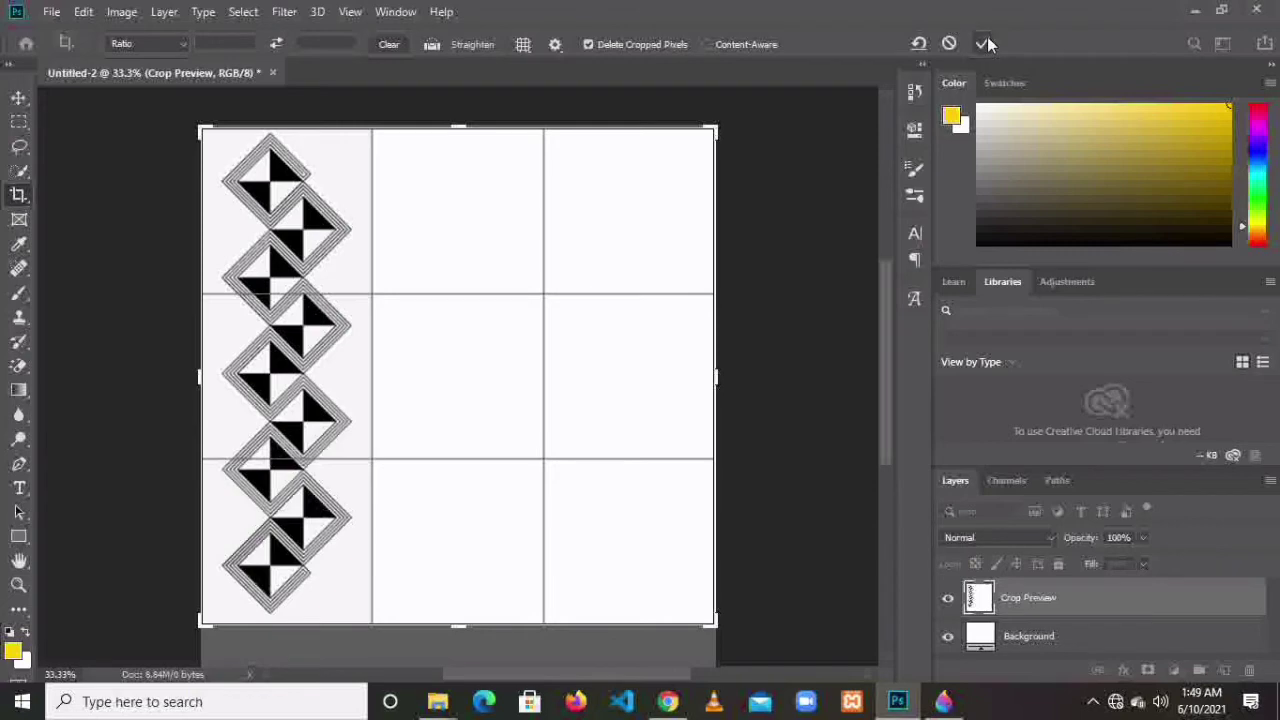
{"action": "left_click", "coordinate": [983, 43]}
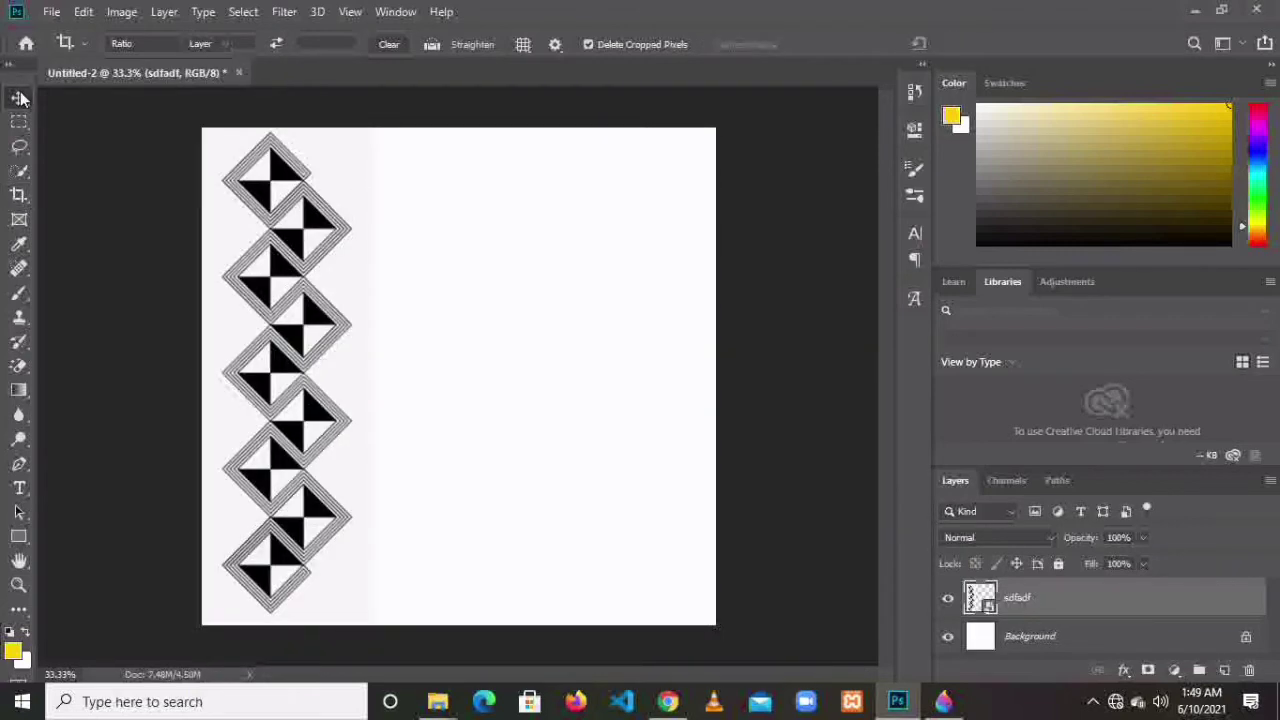
- Move the pattern strip slightly closer to the canvas's left edge
{"action": "left_click", "coordinate": [20, 97]}
{"action": "left_click_drag", "start_coordinate": [314, 251], "coordinate": [306, 256]}
{"action": "left_click", "coordinate": [448, 378]}
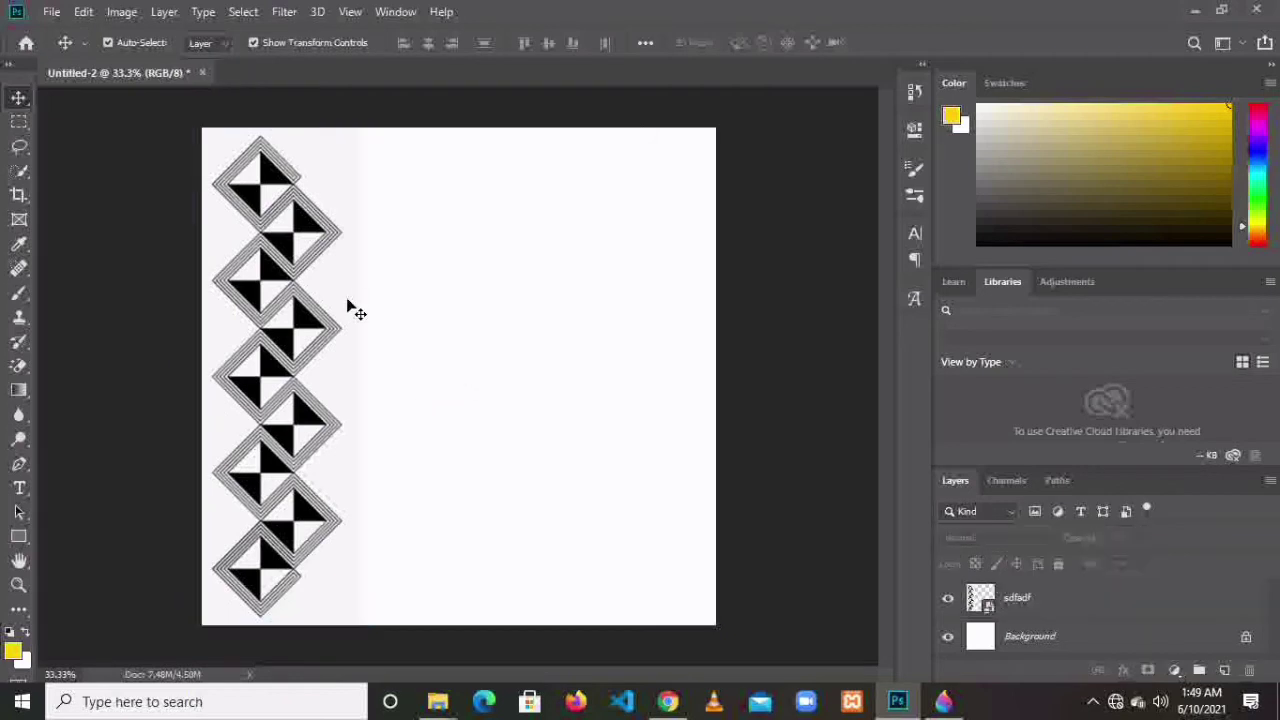
- Remove the grey background around the pattern strip with the Magic Eraser, rasterizing the smart object
{"action": "left_click", "coordinate": [352, 308]}
{"action": "left_click", "coordinate": [18, 366]}
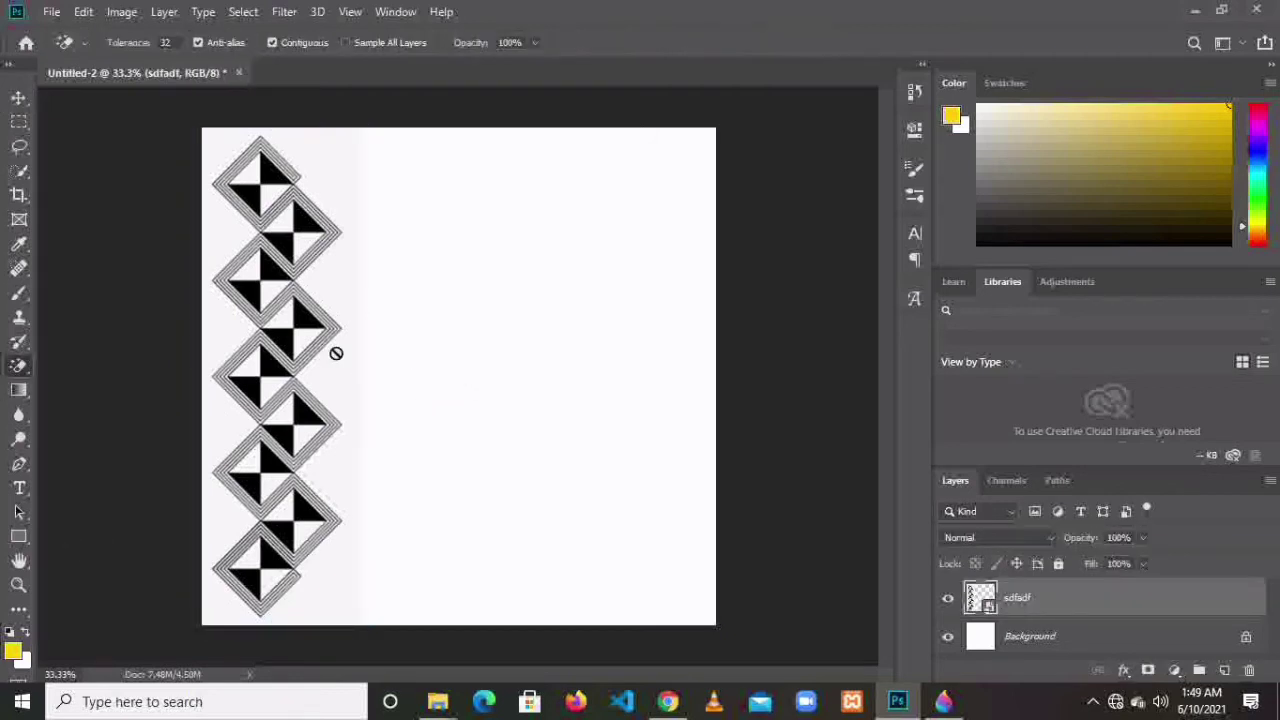
{"action": "left_click", "coordinate": [355, 279]}
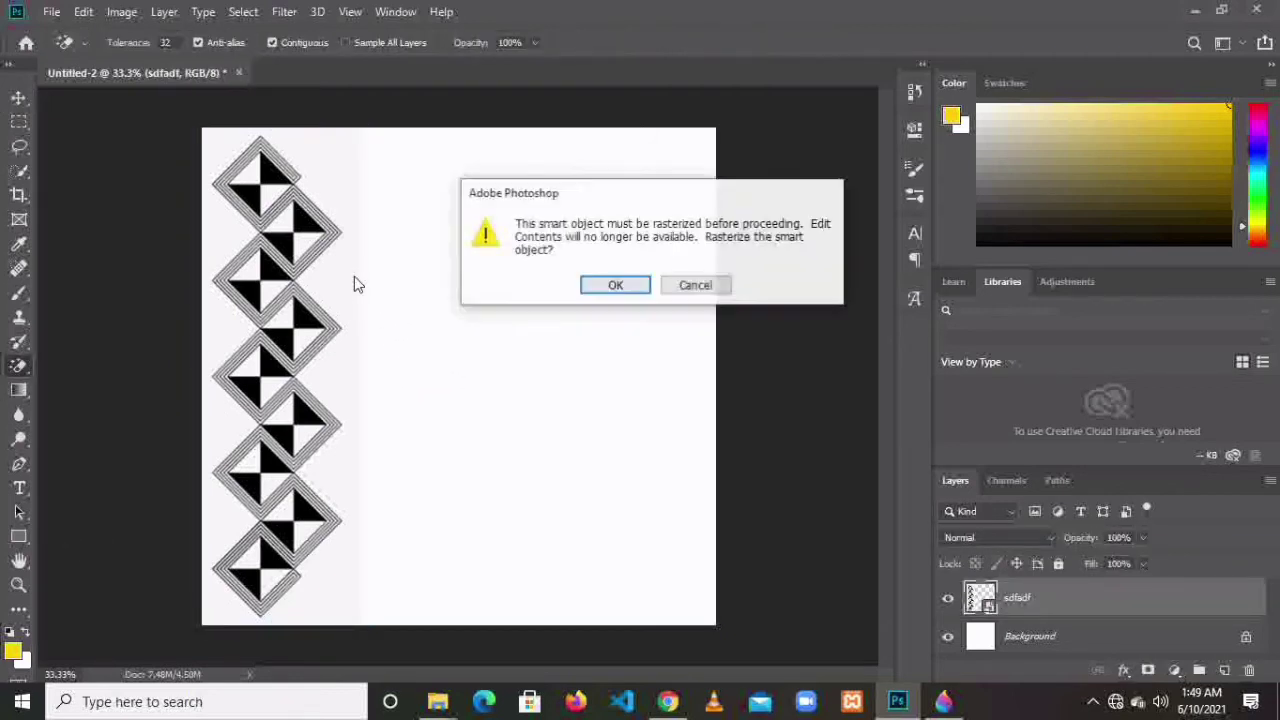
{"action": "left_click", "coordinate": [614, 286]}
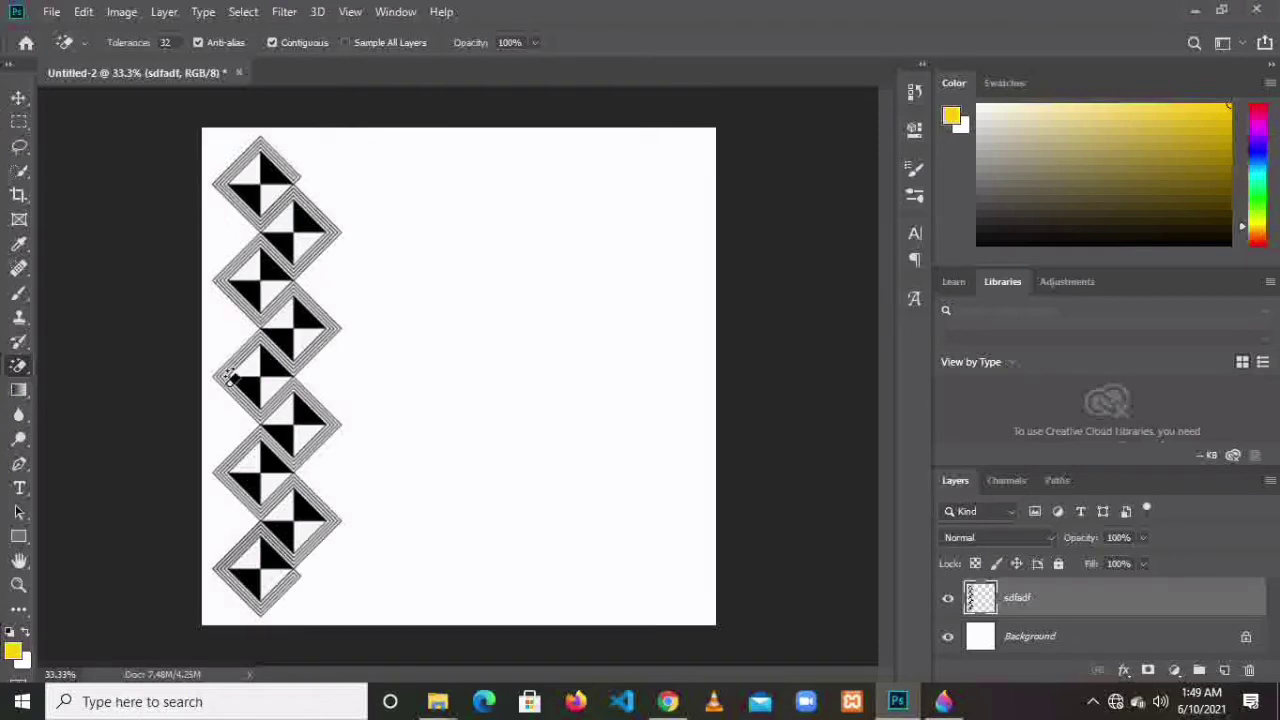
{"action": "right_click", "coordinate": [18, 368]}
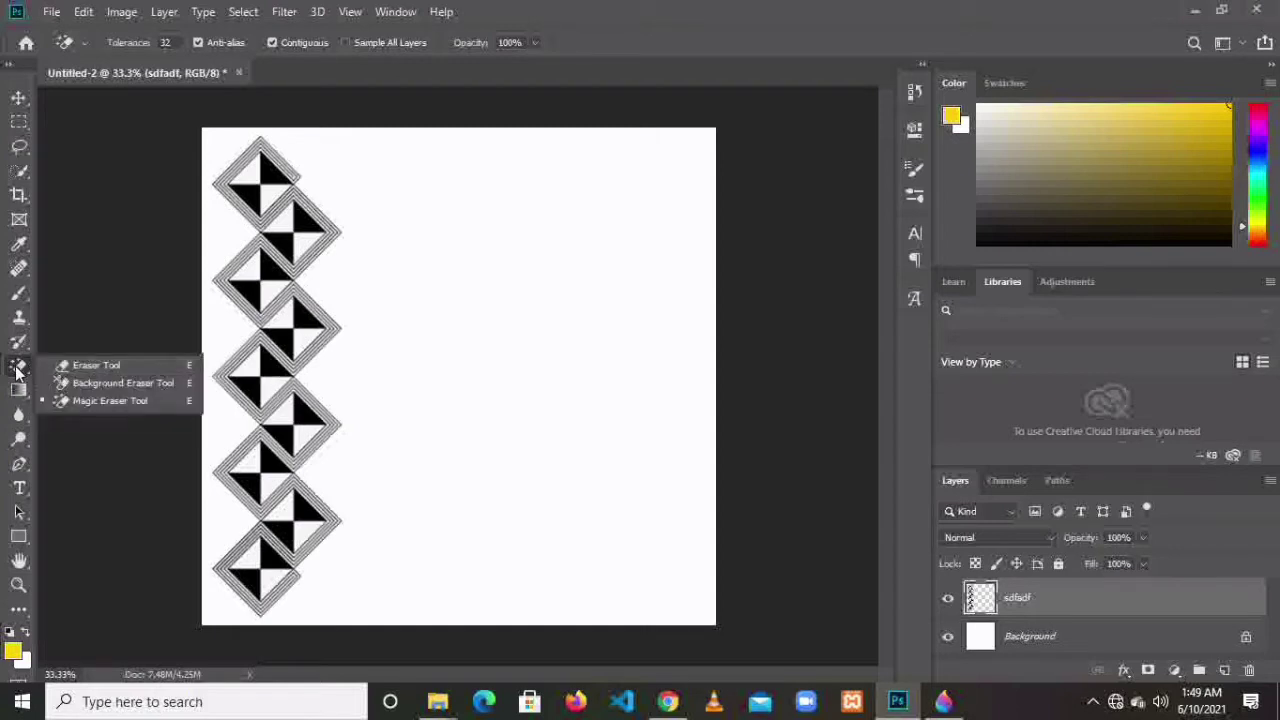
{"action": "left_click", "coordinate": [16, 371]}
{"action": "right_click", "coordinate": [16, 371]}
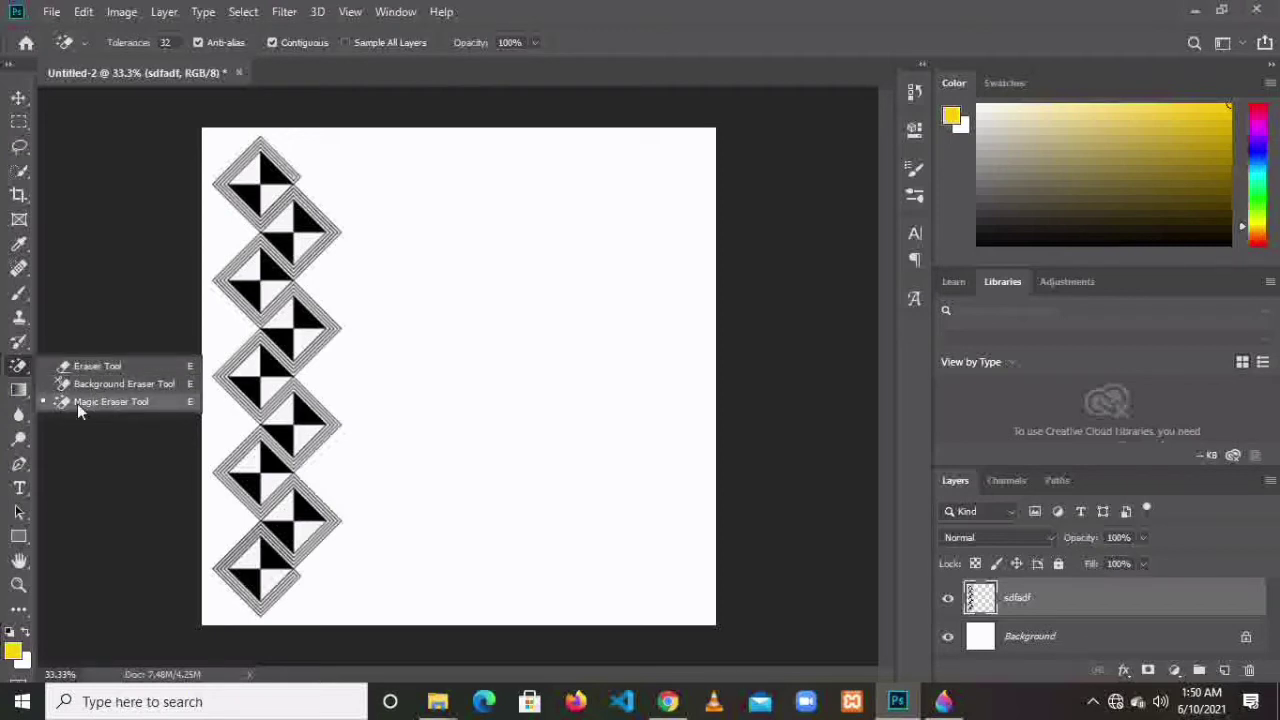
{"action": "left_click", "coordinate": [103, 403]}
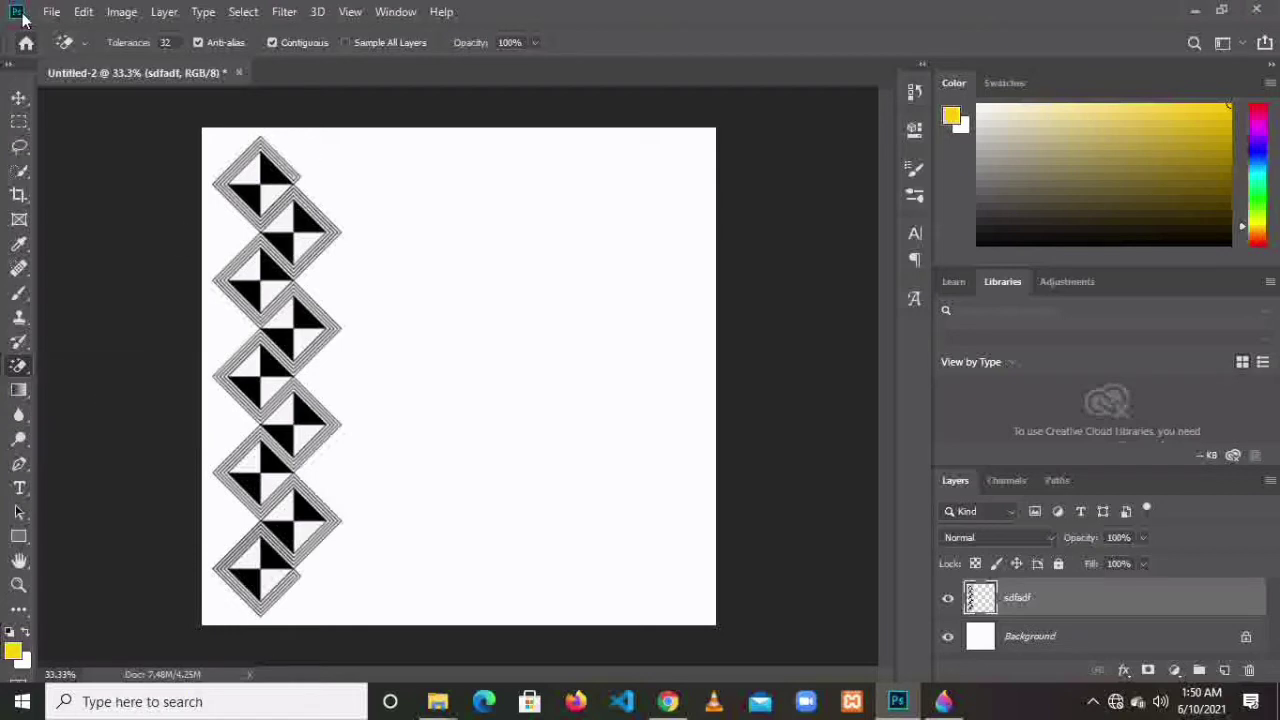
- Scale the pattern strip down proportionally, keeping it anchored at the canvas's upper-left corner
{"action": "left_click", "coordinate": [19, 98]}
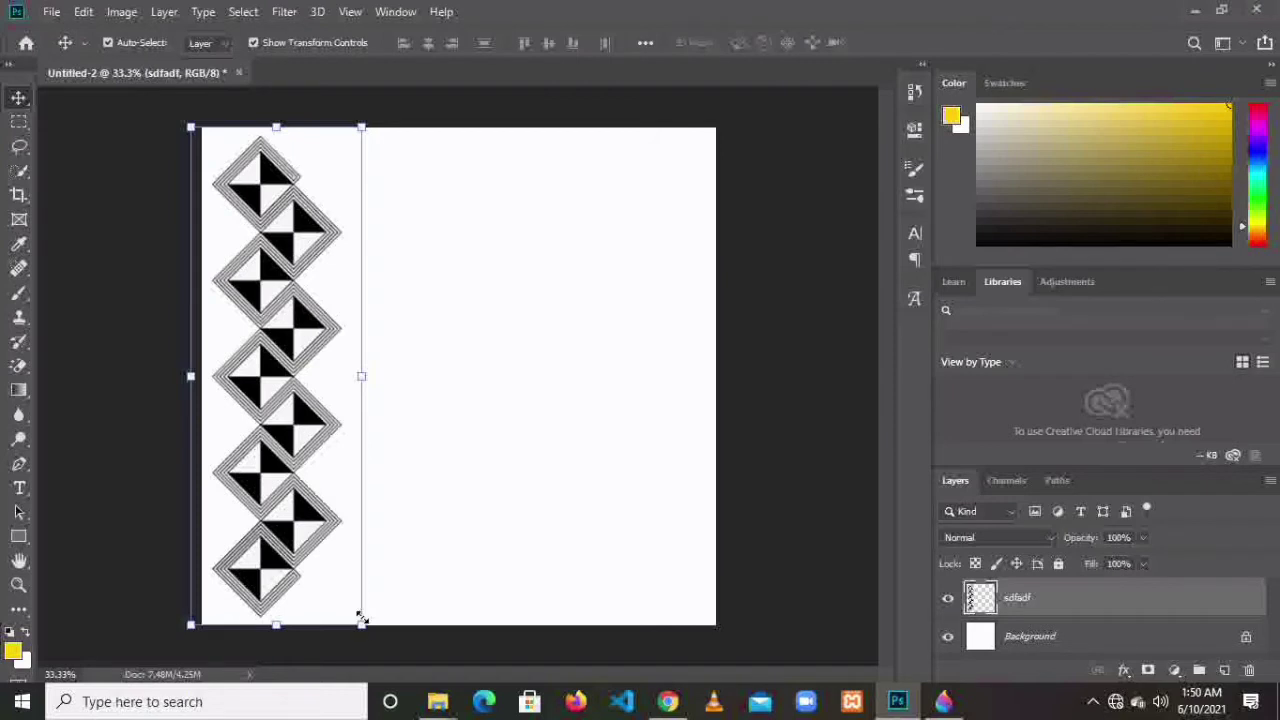
{"action": "left_click_drag", "start_coordinate": [361, 619], "coordinate": [285, 438]}
{"action": "left_click", "coordinate": [897, 44]}
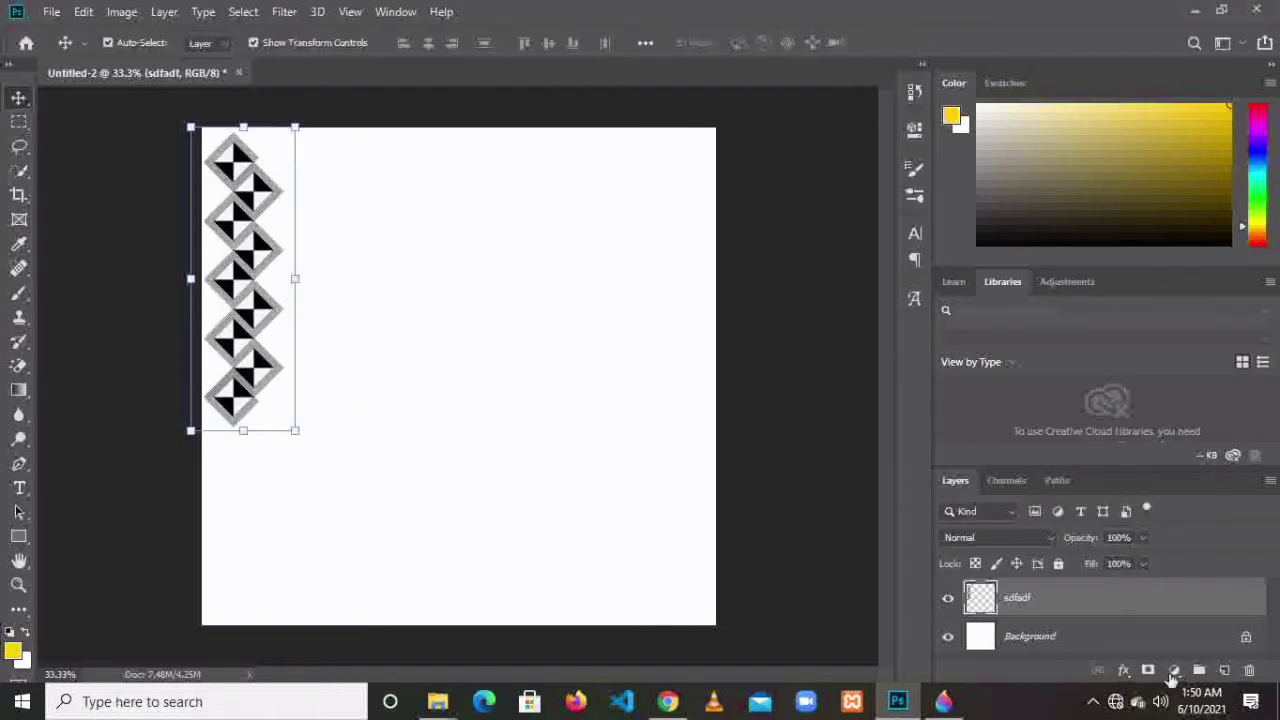
- Duplicate the sdfadf layer and move the copy down so it continues the strip to the canvas's bottom edge
{"action": "left_click_drag", "start_coordinate": [1111, 592], "coordinate": [1228, 671]}
{"action": "left_click_drag", "start_coordinate": [252, 293], "coordinate": [257, 535]}
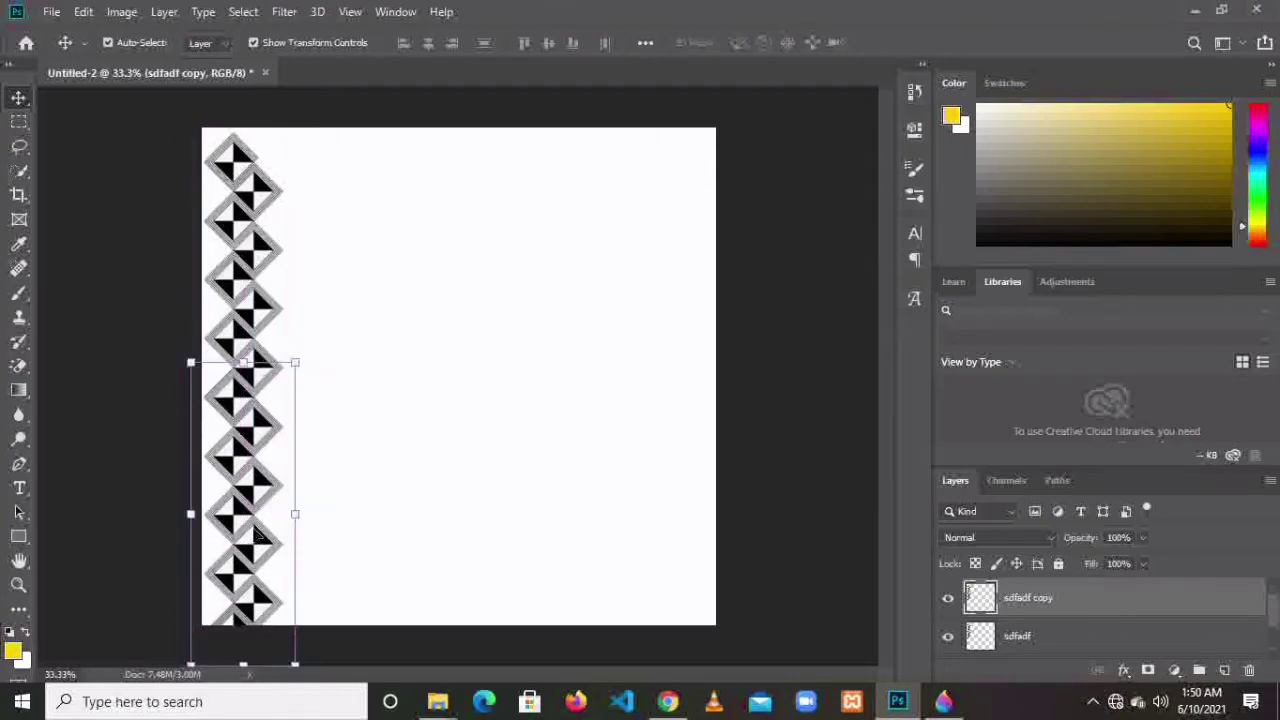
{"action": "left_click", "coordinate": [540, 551]}
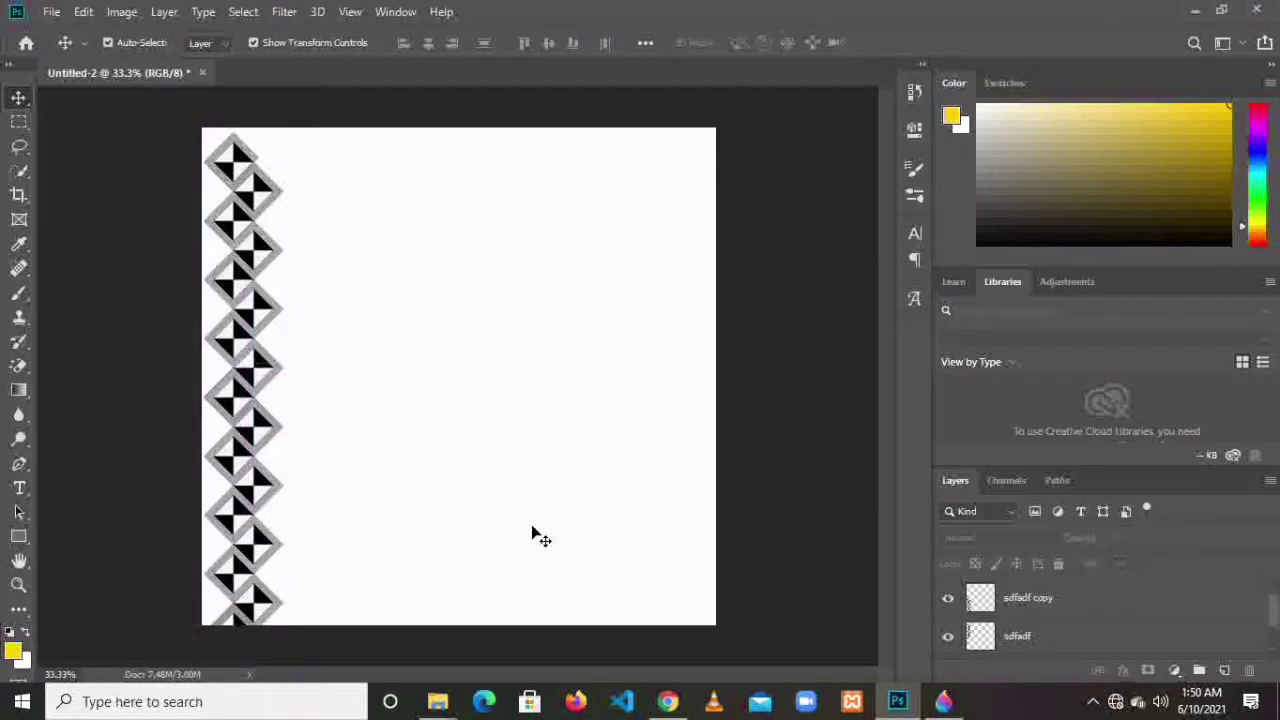
- Shift the upper and lower pattern pieces upward so they join seamlessly and cover the full canvas height
{"action": "left_click", "coordinate": [230, 187]}
{"action": "left_click_drag", "start_coordinate": [260, 257], "coordinate": [253, 206]}
{"action": "left_click", "coordinate": [429, 494]}
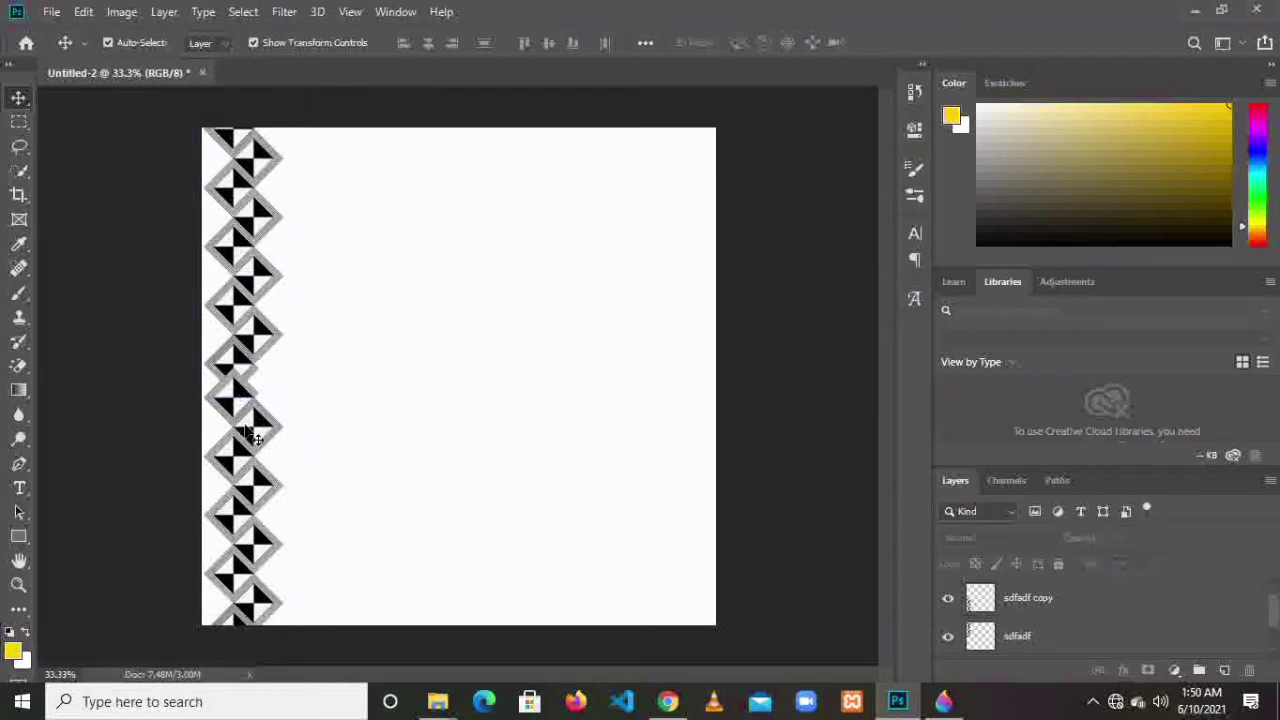
{"action": "left_click_drag", "start_coordinate": [244, 424], "coordinate": [244, 396]}
{"action": "left_click", "coordinate": [423, 434]}
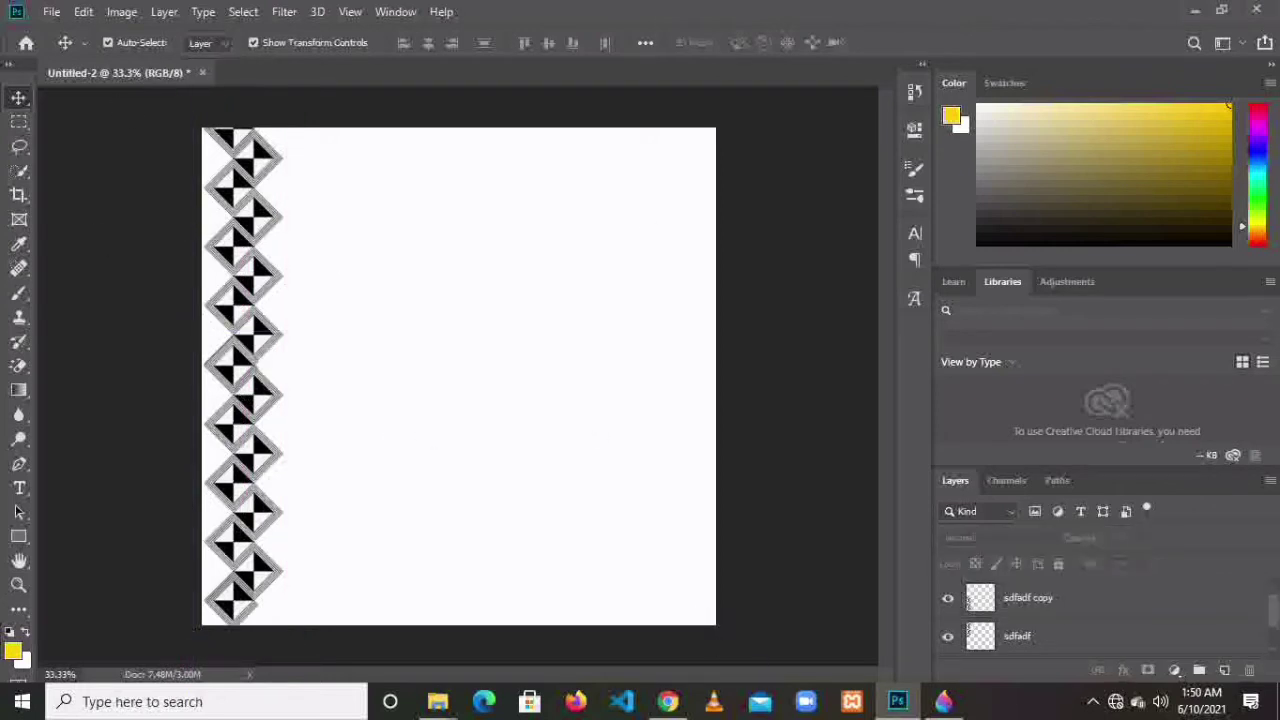
- Duplicate both pattern layers together and move the copies horizontally to the canvas's right edge, partly overhanging it
{"action": "left_click", "coordinate": [1112, 611]}
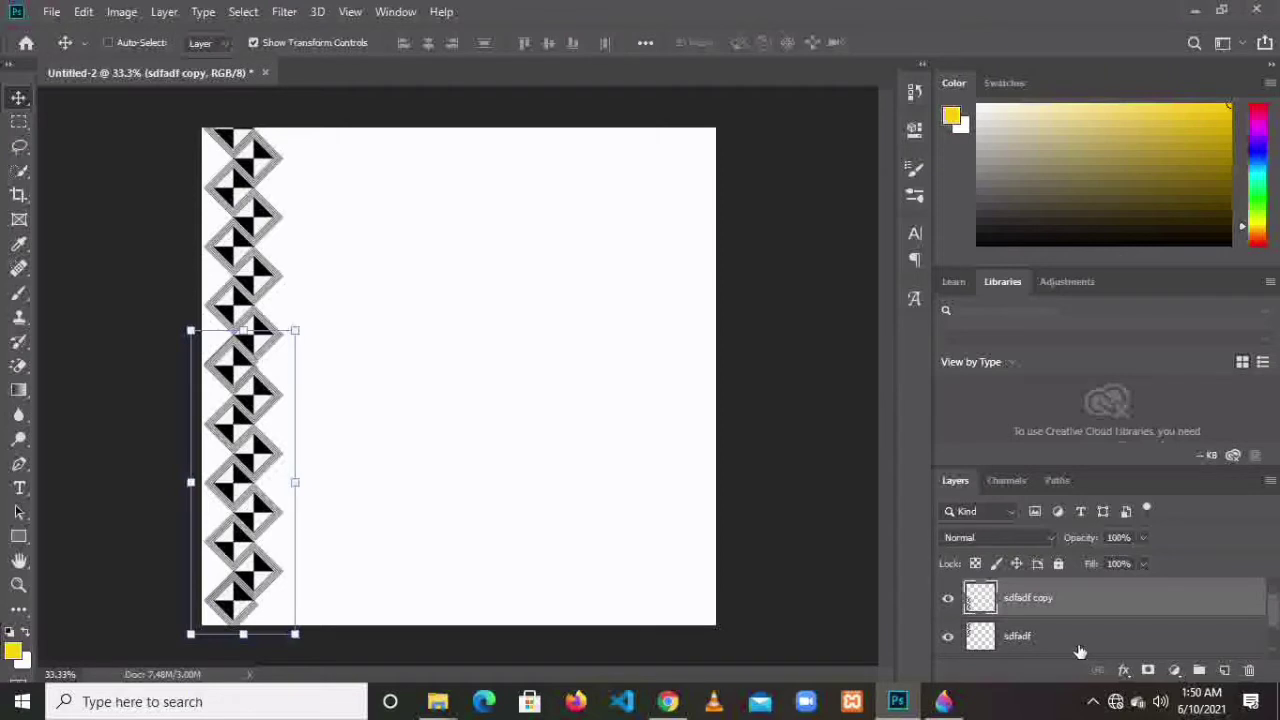
{"action": "left_click", "coordinate": [1083, 650], "text": "shift"}
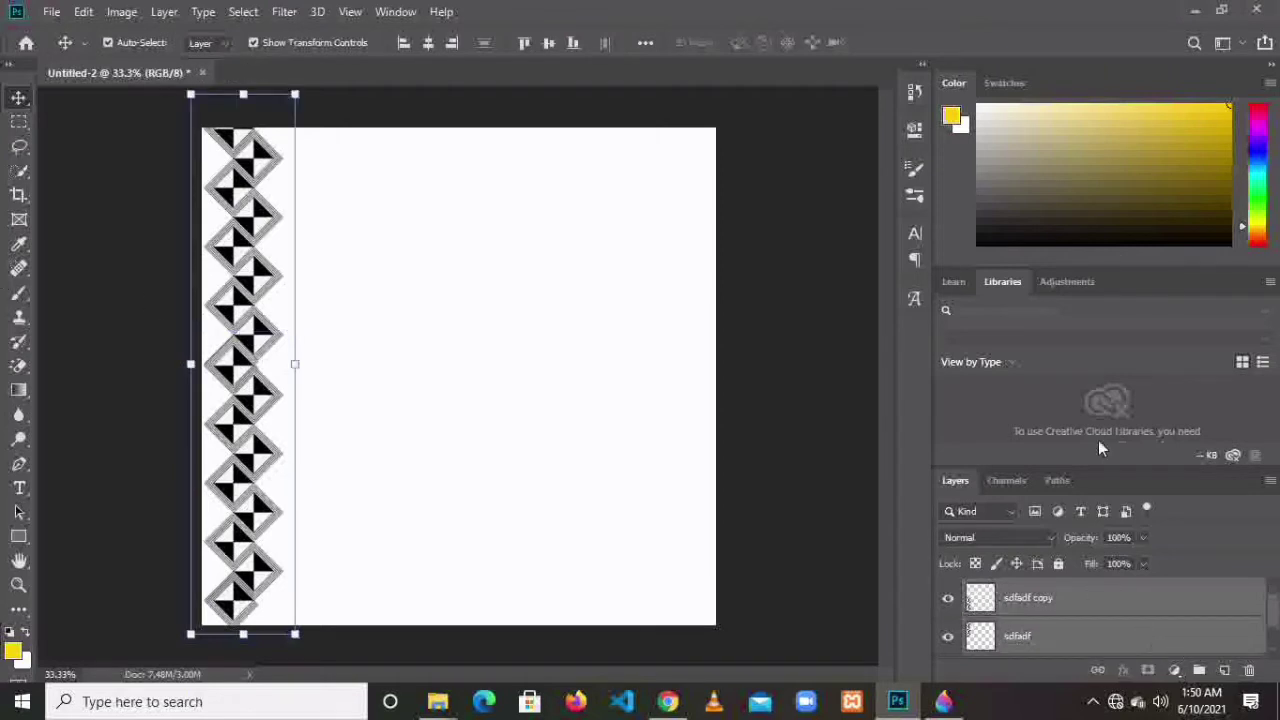
{"action": "left_click_drag", "start_coordinate": [1161, 609], "coordinate": [1222, 671]}
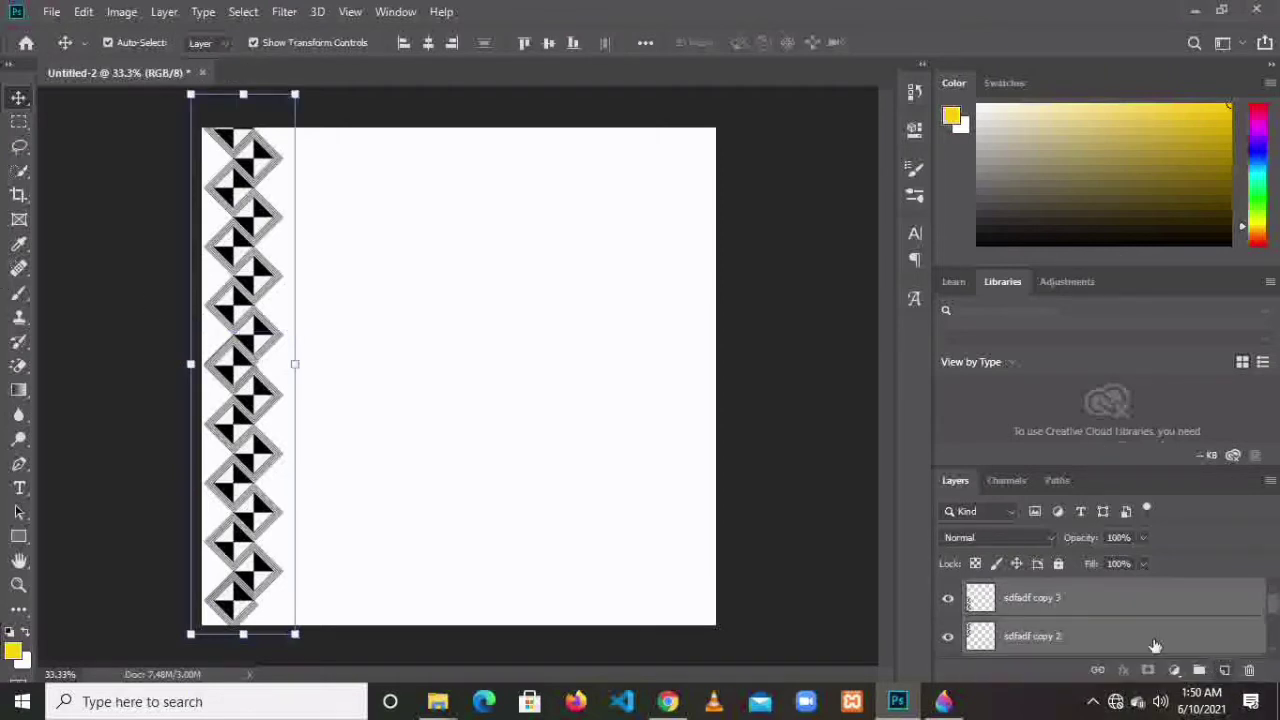
{"action": "left_click", "coordinate": [295, 94]}
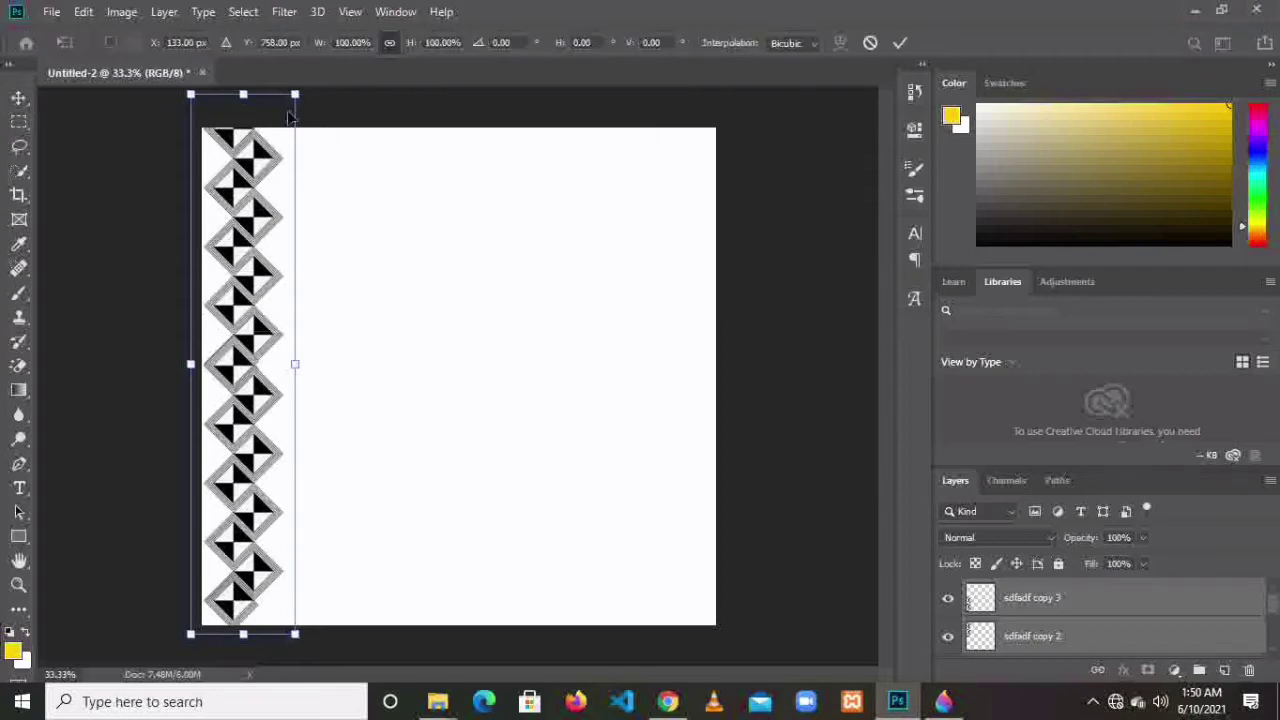
{"action": "left_click_drag", "start_coordinate": [251, 213], "coordinate": [705, 210]}
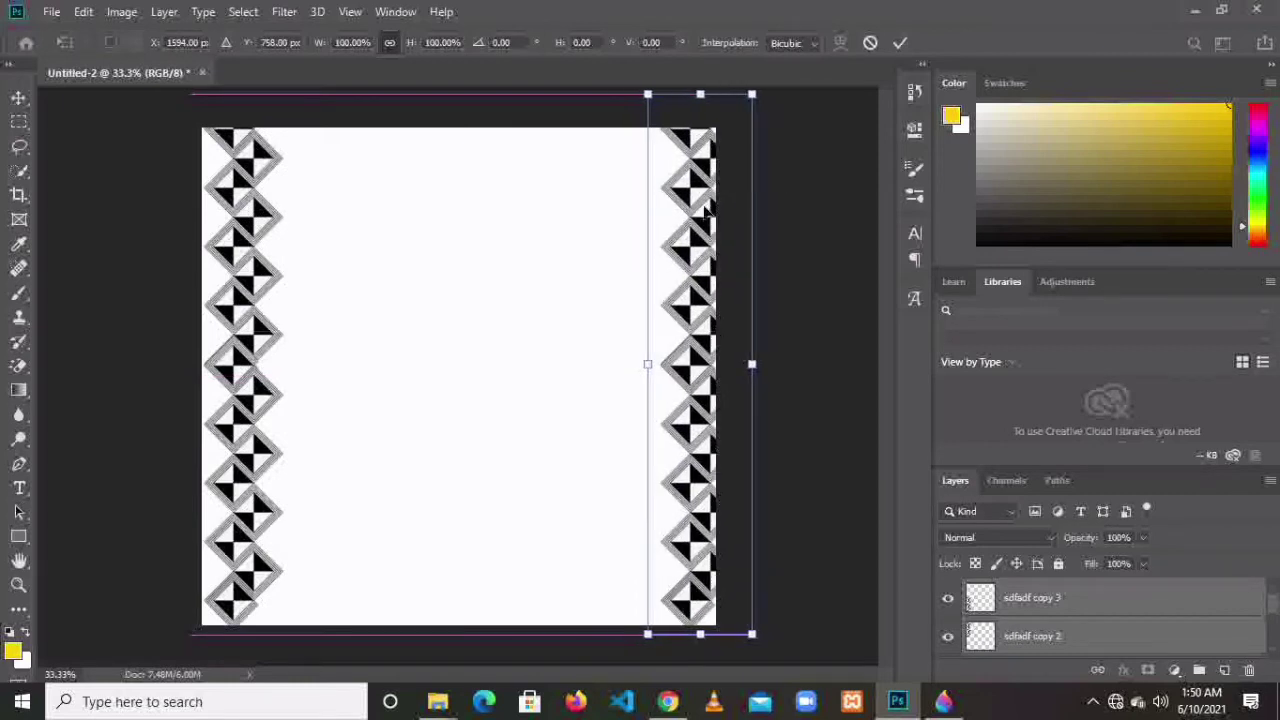
{"action": "left_click", "coordinate": [901, 43]}
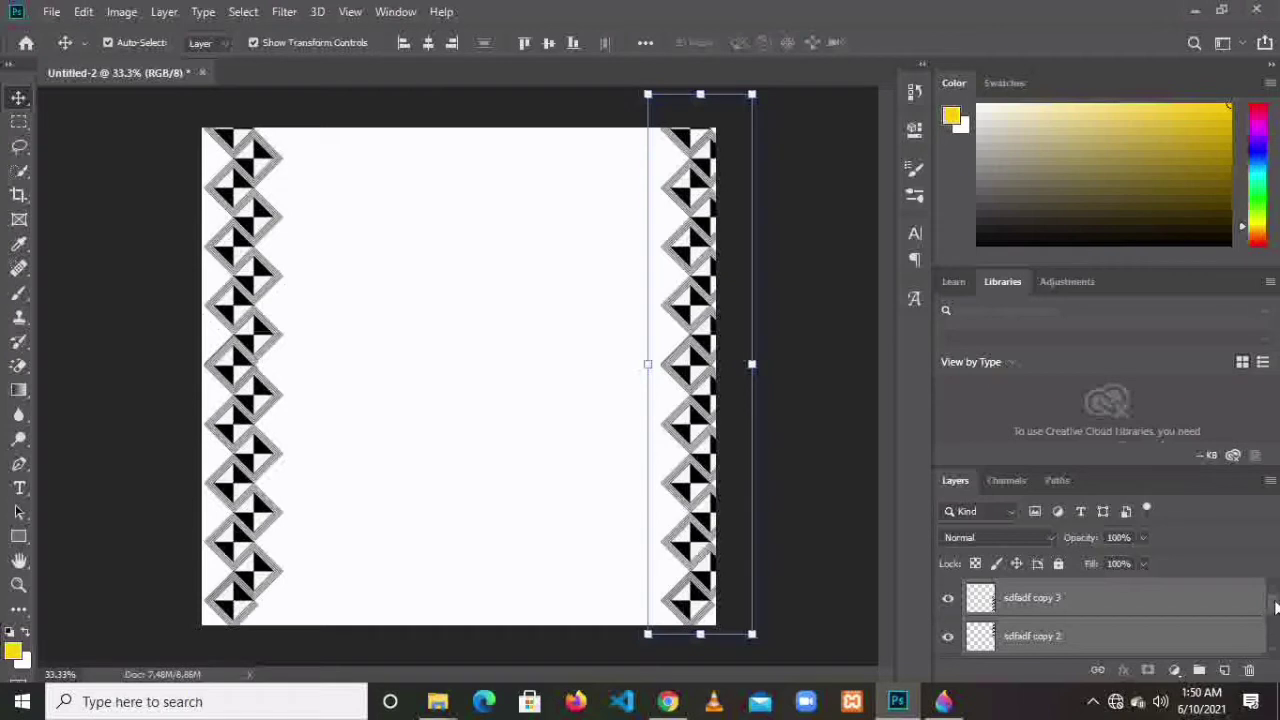
- Group all four pattern strip layers, leaving the Background layer out
{"action": "mouse_move", "coordinate": [1275, 607]}
{"action": "left_mouse_down"}
{"action": "mouse_move", "coordinate": [1275, 640]}
{"action": "mouse_move", "coordinate": [1275, 617]}
{"action": "left_mouse_up"}
{"action": "left_click", "coordinate": [1210, 640], "text": "shift"}
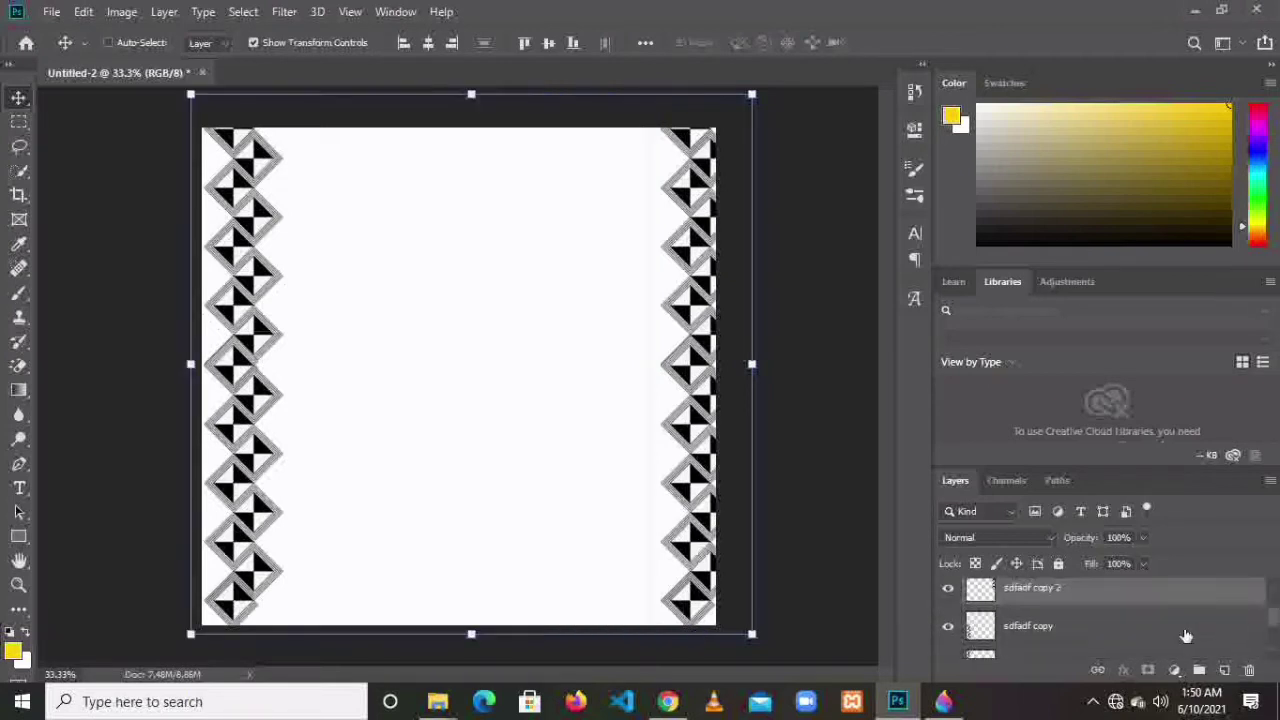
{"action": "left_click", "coordinate": [1174, 668]}
{"action": "left_click", "coordinate": [1063, 660]}
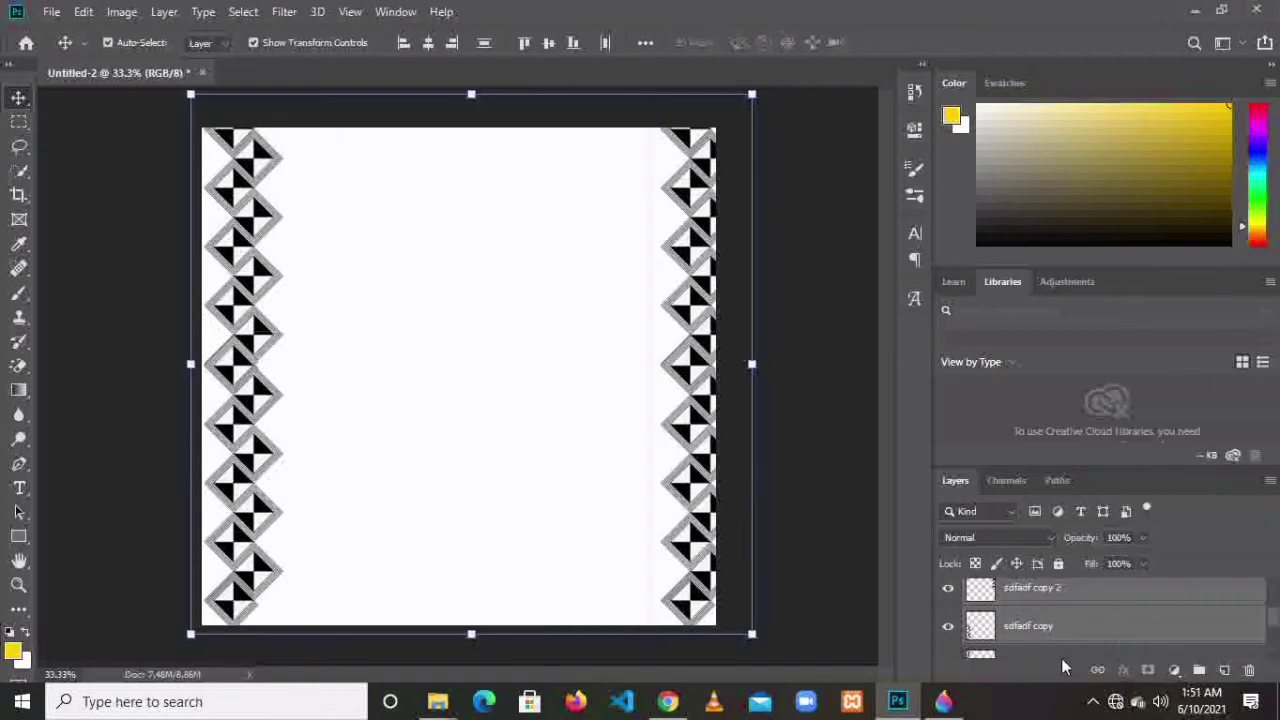
{"action": "left_click_drag", "start_coordinate": [1270, 618], "coordinate": [1273, 643]}
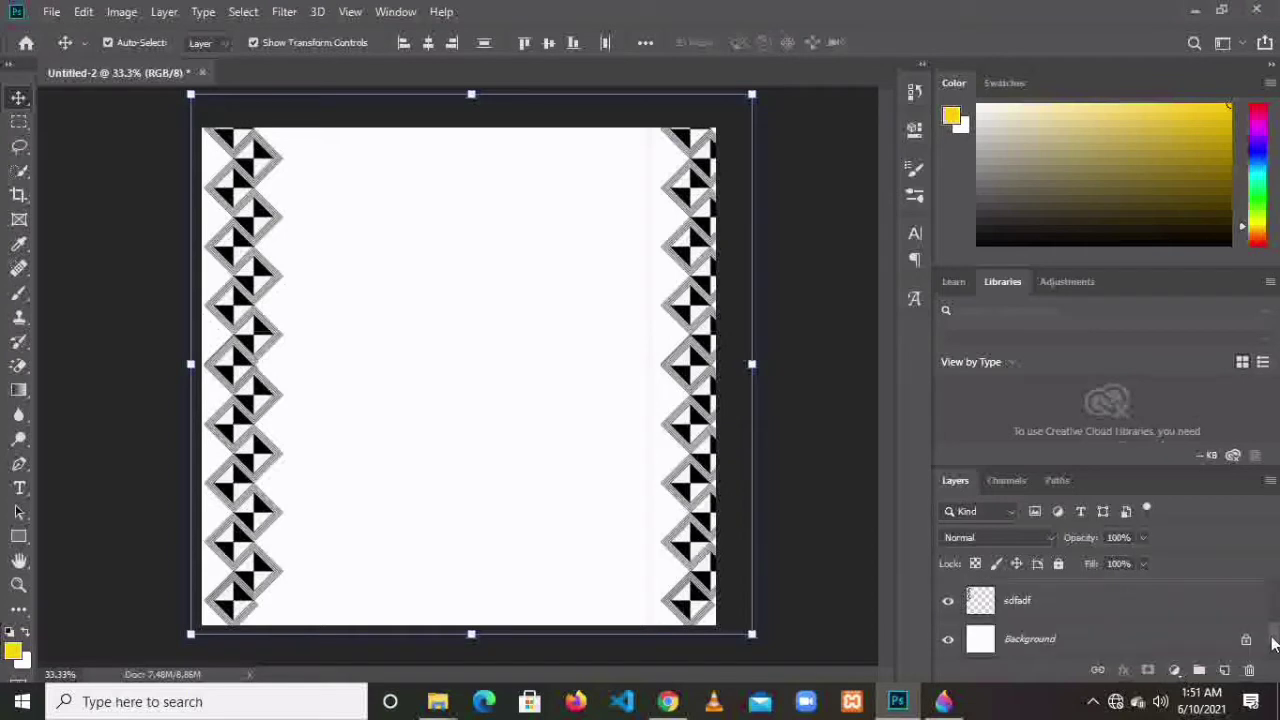
{"action": "left_click", "coordinate": [1174, 616]}
{"action": "left_click", "coordinate": [1199, 670]}
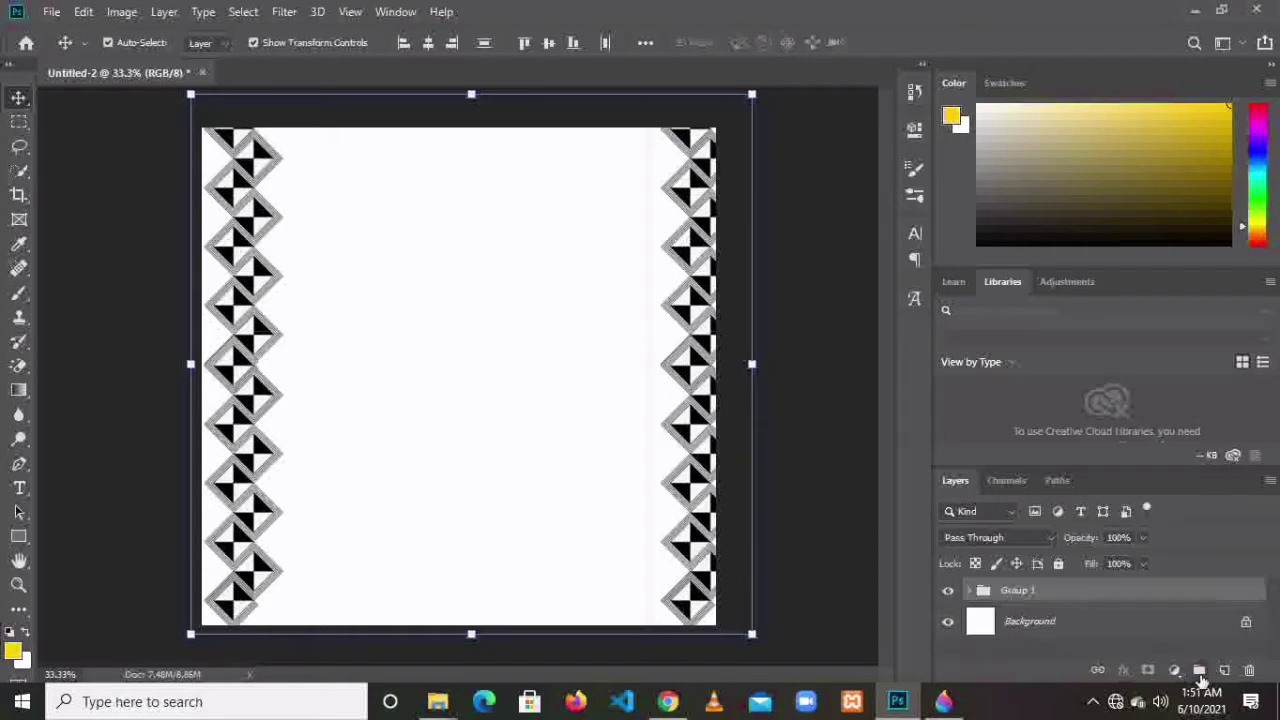
- Rename the group of pattern strips as "african patterns" and deselect it
{"action": "double_click", "coordinate": [1015, 591]}
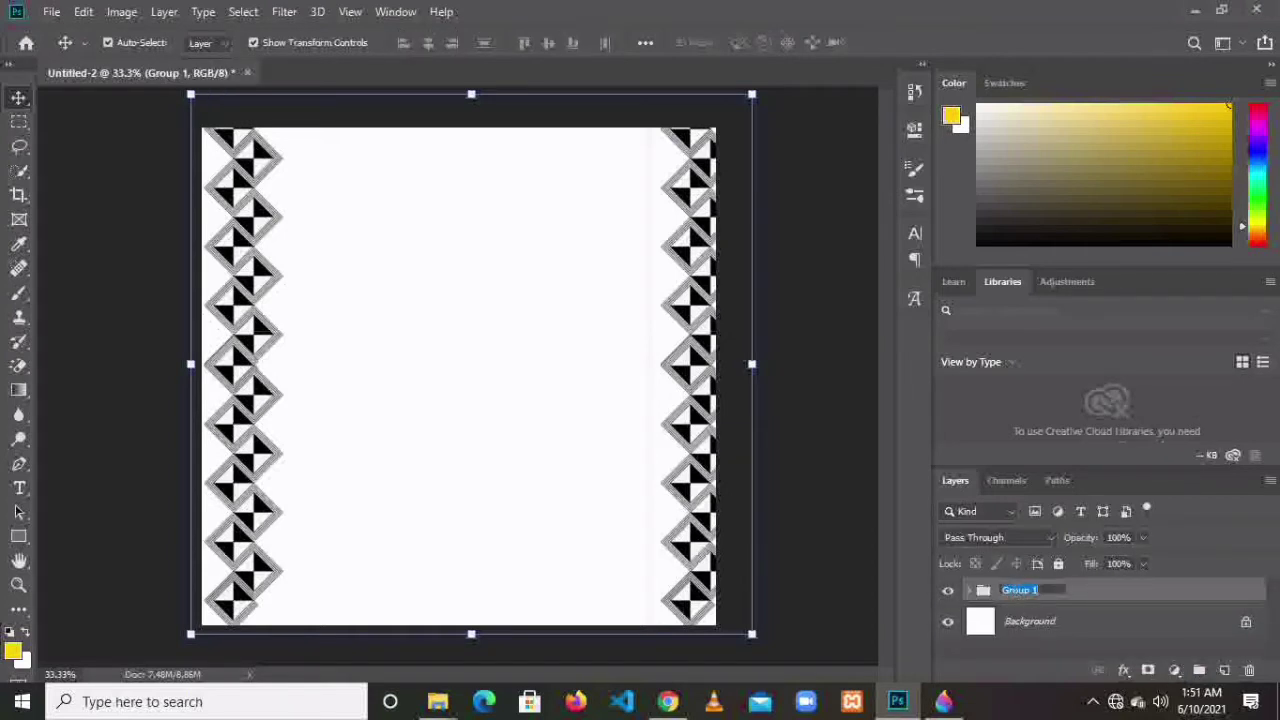
{"action": "type", "text": "african patterns"}
{"action": "key", "text": "Return"}
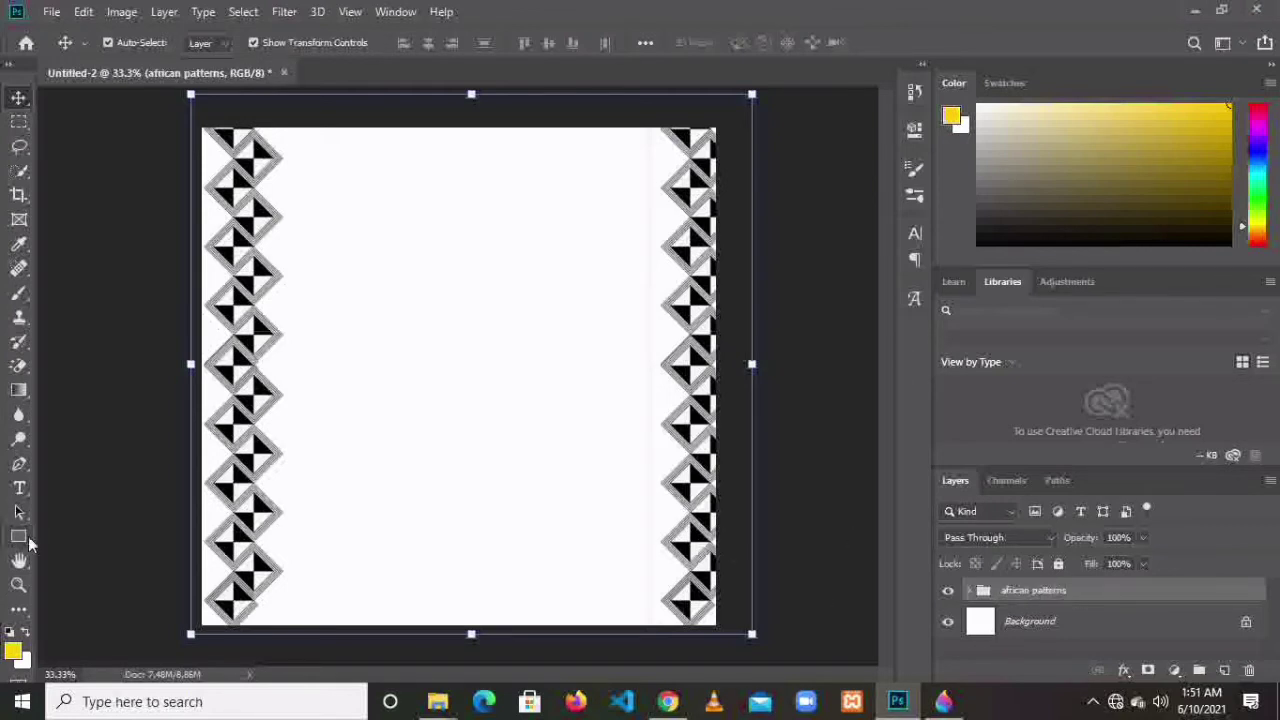
{"action": "left_click", "coordinate": [106, 381]}
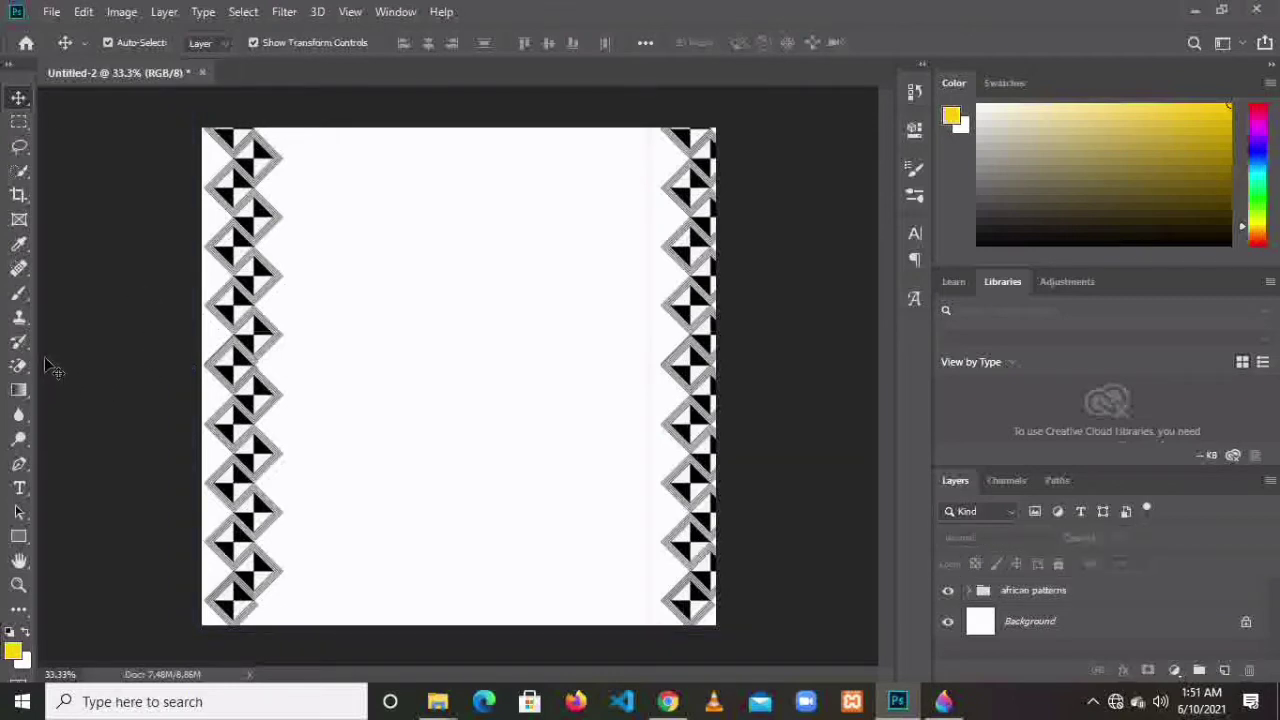
- Draw a rectangle about 543 by 855 px beside the left pattern strip, in the upper half of the canvas, and fill it white
{"action": "left_click", "coordinate": [18, 537]}
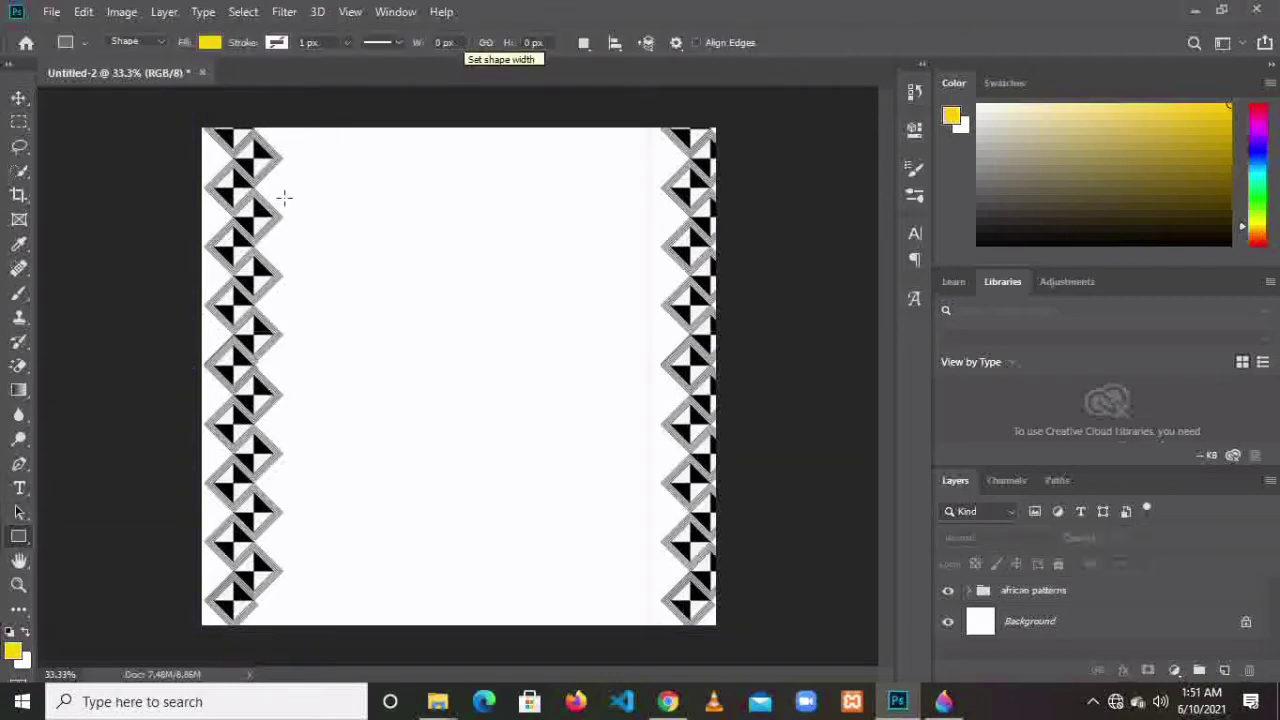
{"action": "left_click_drag", "start_coordinate": [310, 191], "coordinate": [477, 457]}
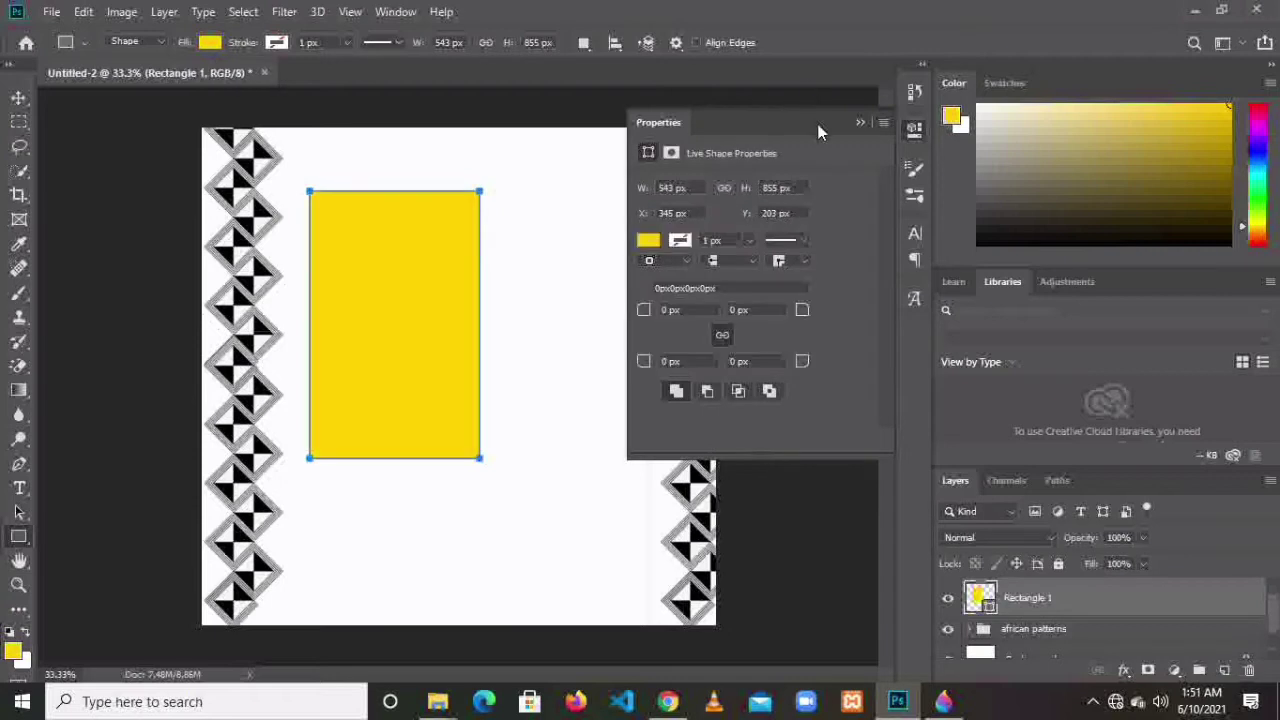
{"action": "left_click", "coordinate": [649, 242]}
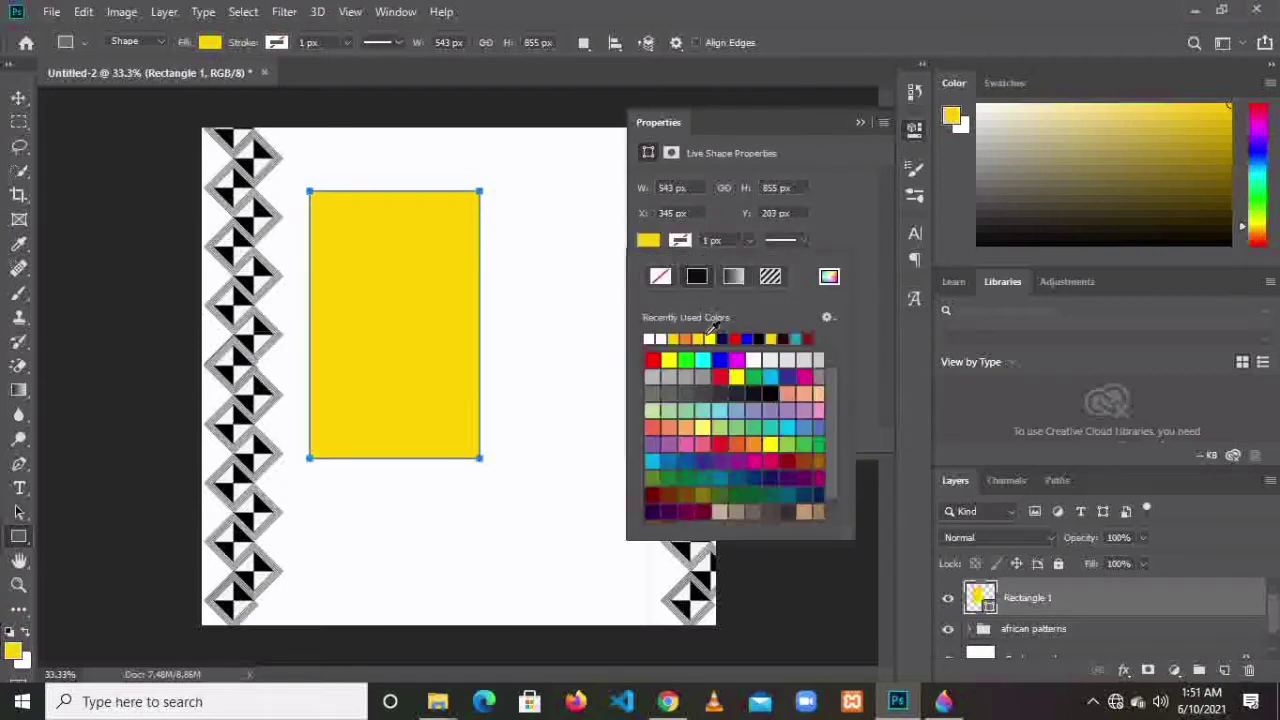
{"action": "left_click", "coordinate": [654, 339]}
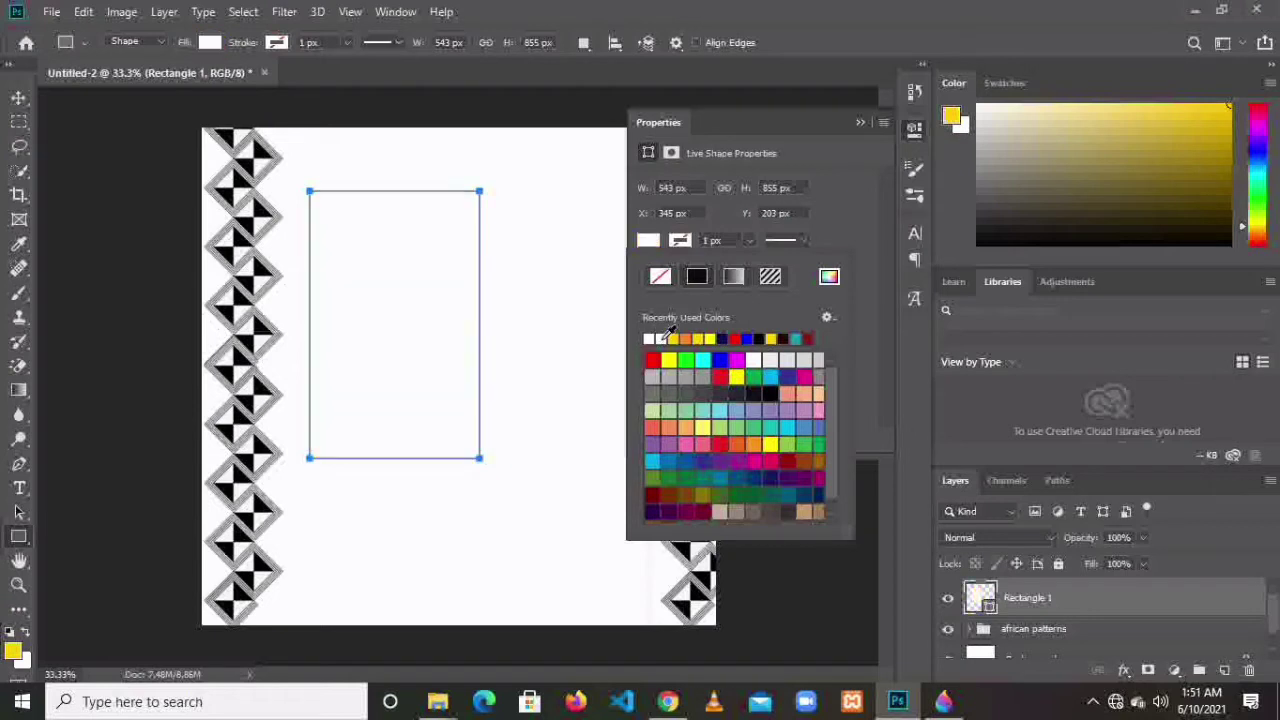
{"action": "left_click", "coordinate": [860, 122]}
{"action": "left_click", "coordinate": [860, 122]}
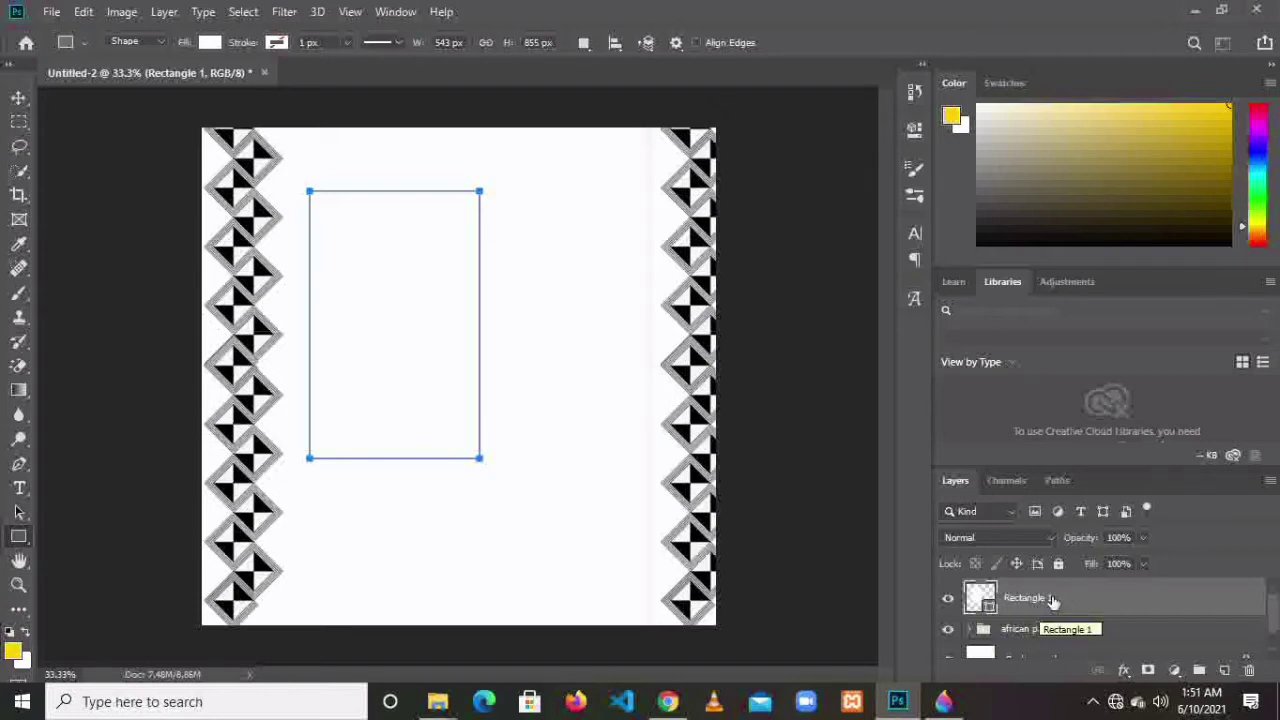
- Add a drop shadow to the Rectangle 1 layer with 18 px distance and 27% spread
{"action": "left_click_drag", "start_coordinate": [1053, 600], "coordinate": [1217, 669]}
{"action": "right_click", "coordinate": [1119, 605]}
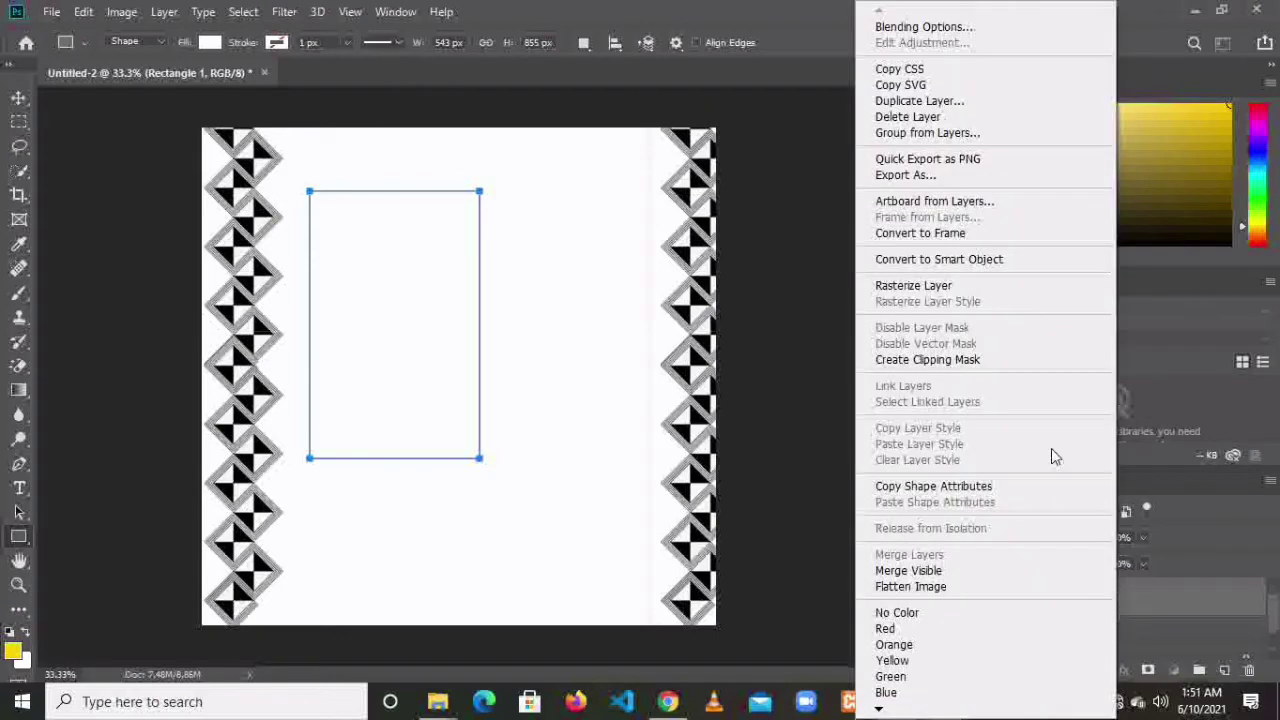
{"action": "left_click", "coordinate": [1190, 616]}
{"action": "right_click", "coordinate": [1188, 616]}
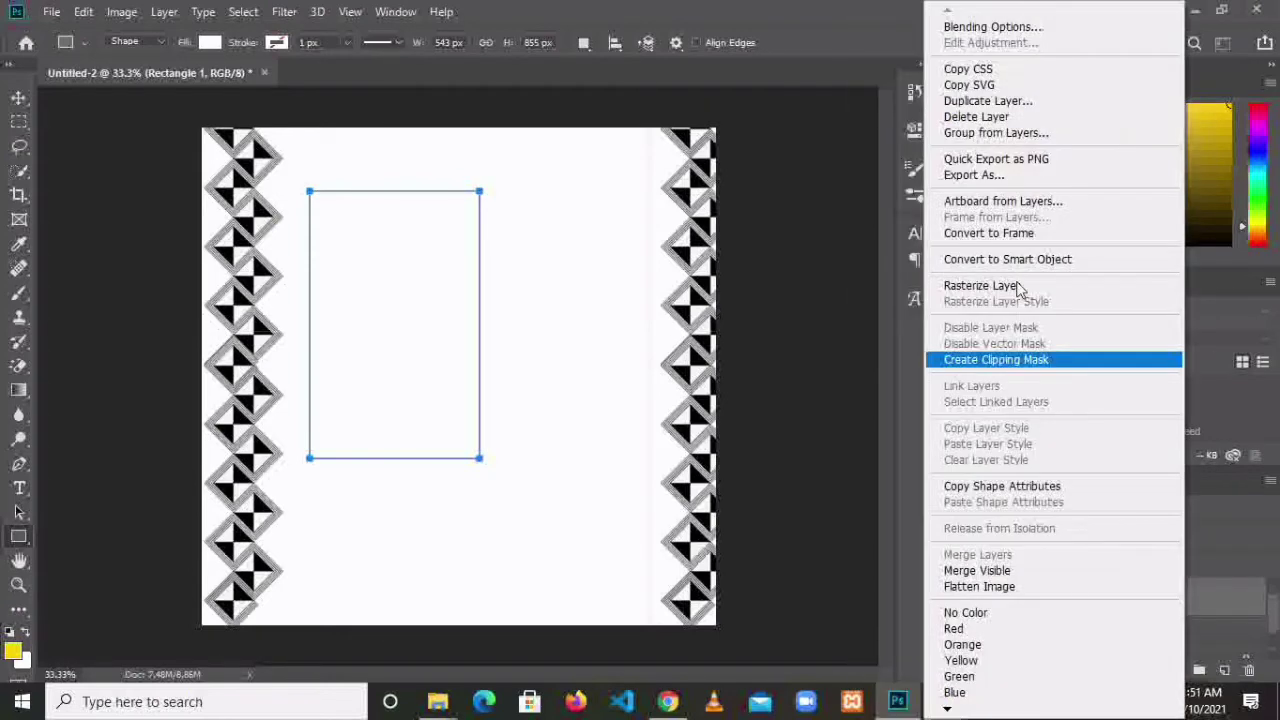
{"action": "left_click", "coordinate": [955, 34]}
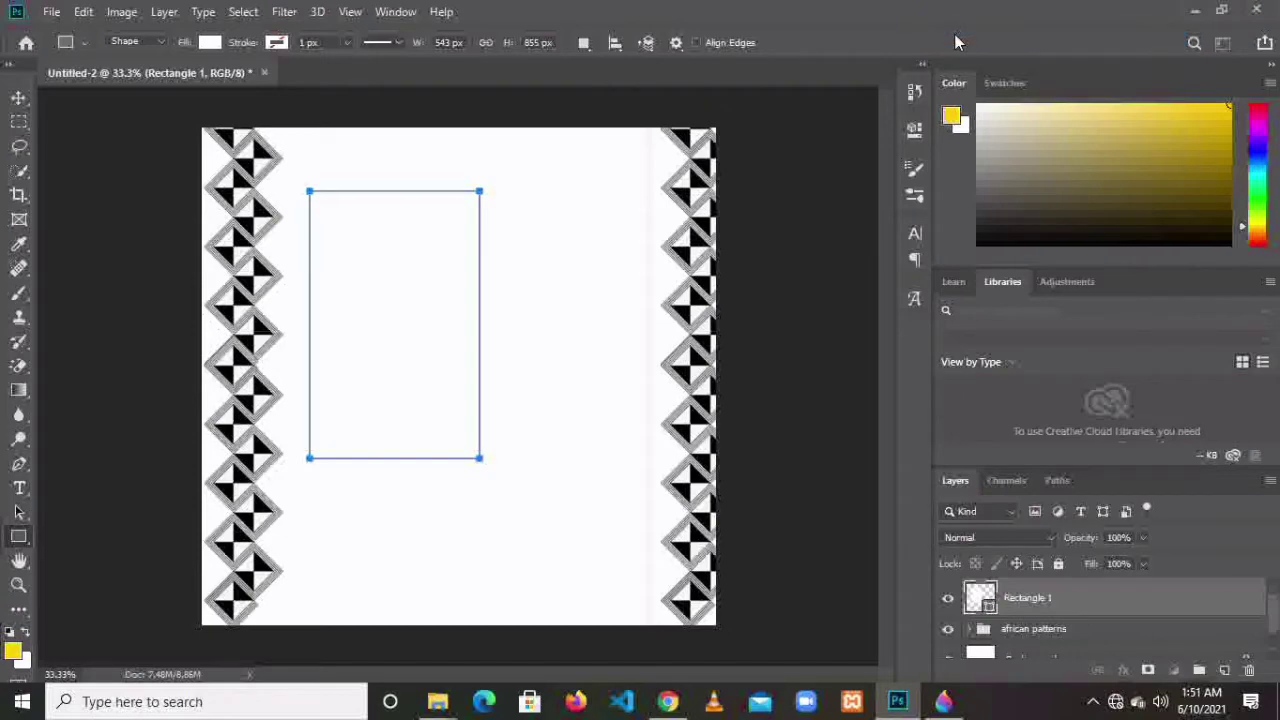
{"action": "left_click_drag", "start_coordinate": [639, 203], "coordinate": [679, 95]}
{"action": "left_click", "coordinate": [526, 489]}
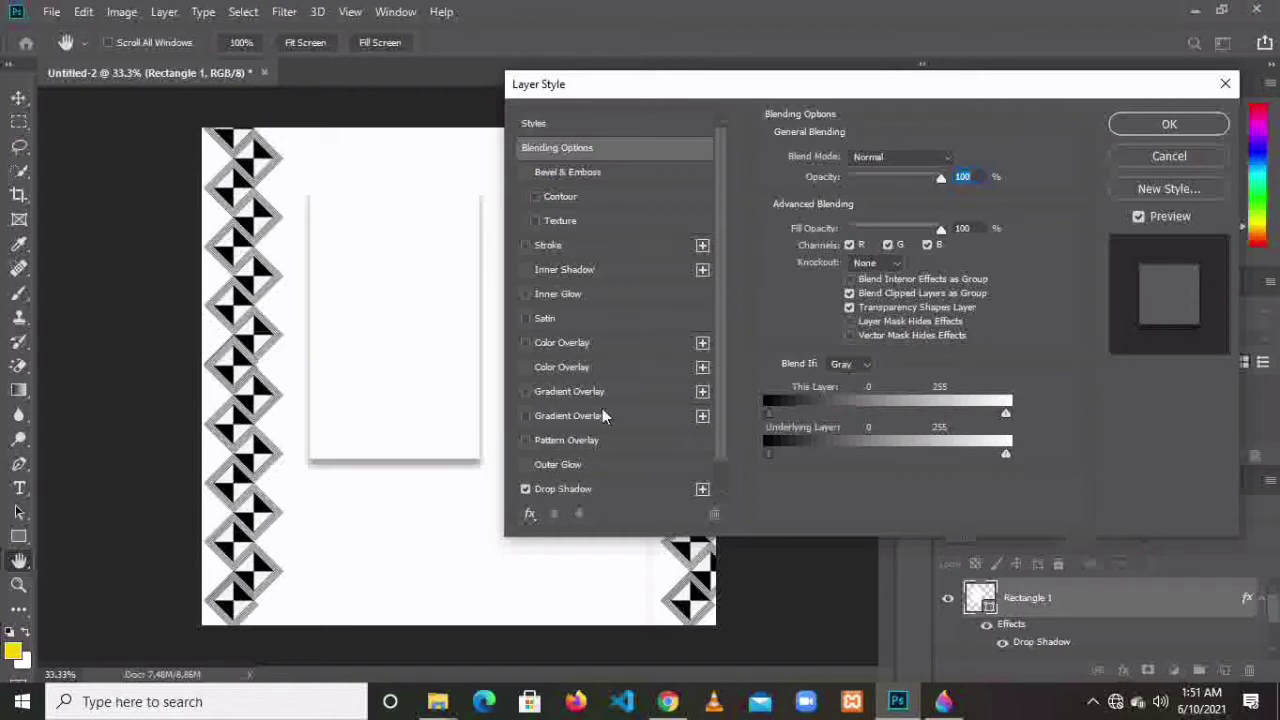
{"action": "left_click", "coordinate": [560, 488]}
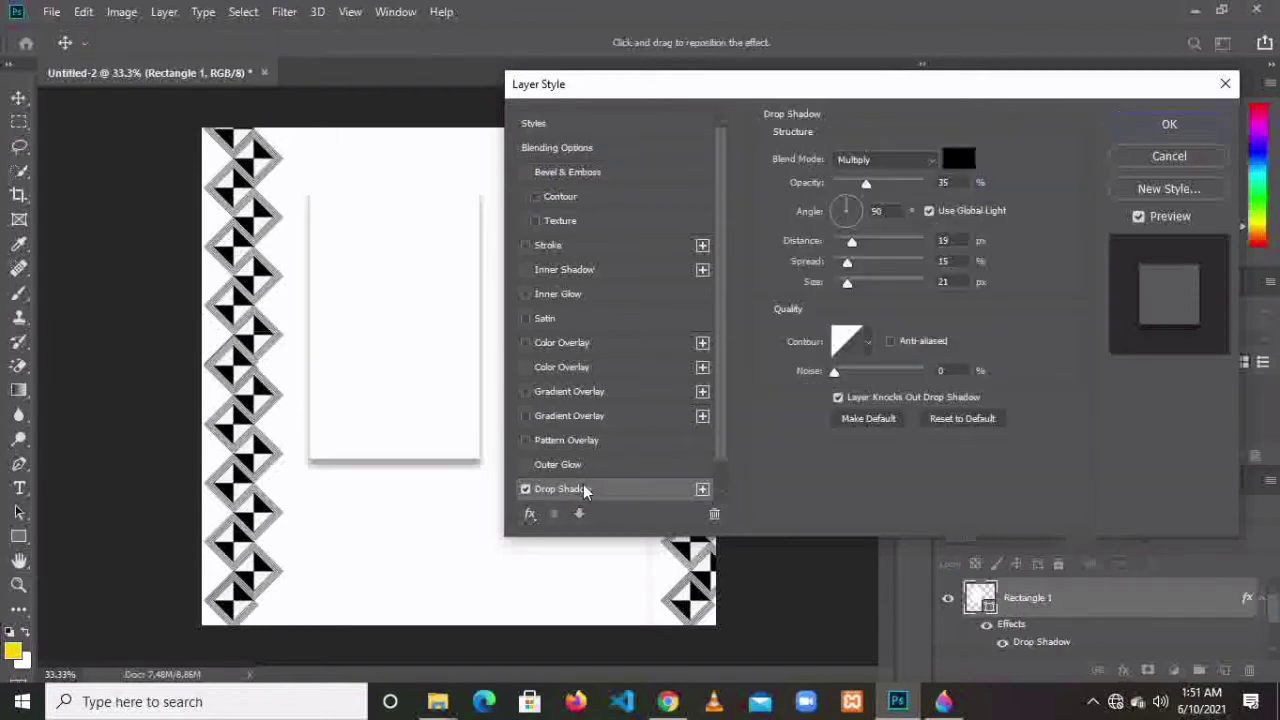
{"action": "mouse_move", "coordinate": [852, 244]}
{"action": "left_mouse_down"}
{"action": "mouse_move", "coordinate": [870, 262]}
{"action": "mouse_move", "coordinate": [853, 246]}
{"action": "mouse_move", "coordinate": [858, 263]}
{"action": "left_mouse_up"}
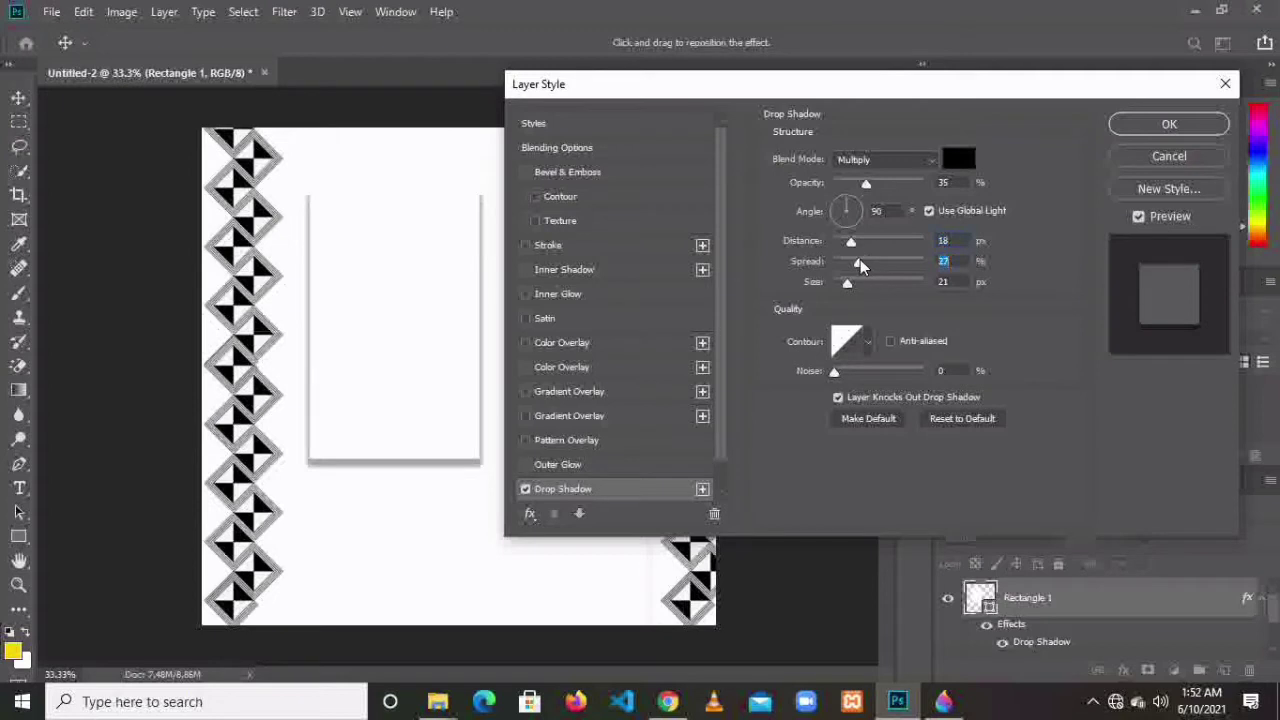
{"action": "left_click", "coordinate": [1166, 124]}
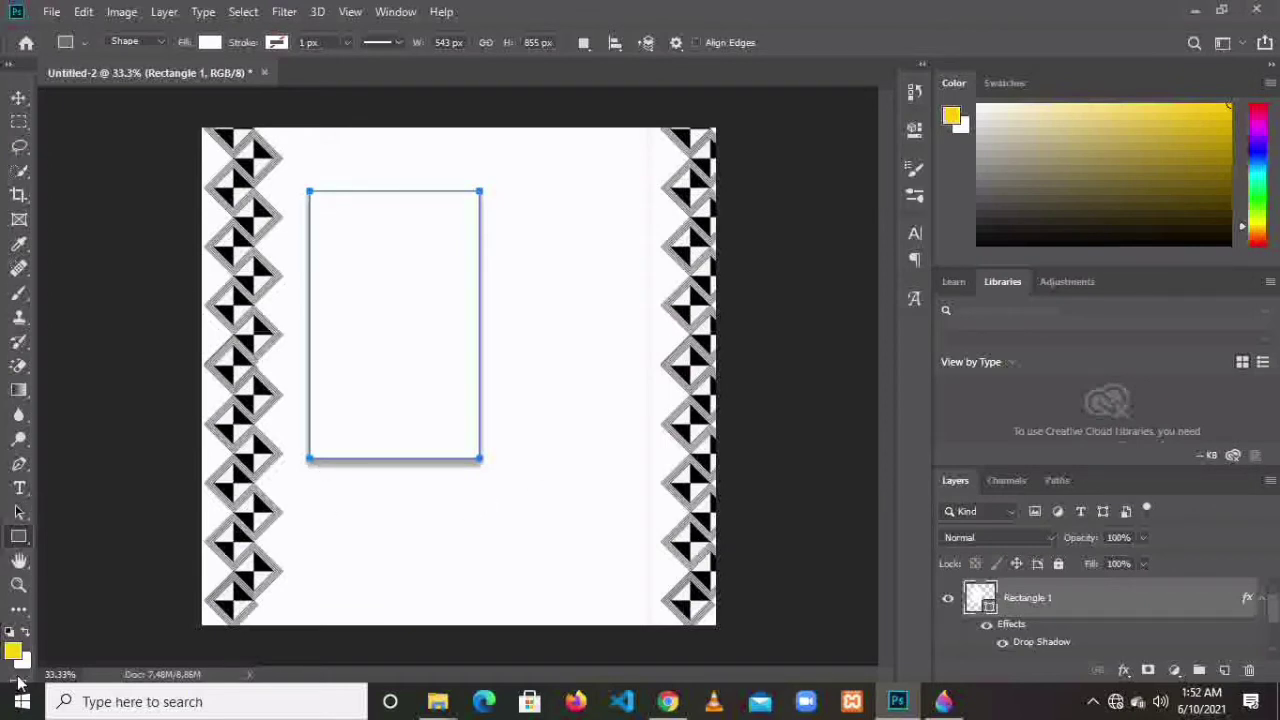
- Draw a second rectangle inside the white card's upper part and widen it to about 471 by 654 px, leaving even side margins
{"action": "left_click", "coordinate": [13, 542]}
{"action": "left_click_drag", "start_coordinate": [321, 200], "coordinate": [462, 404]}
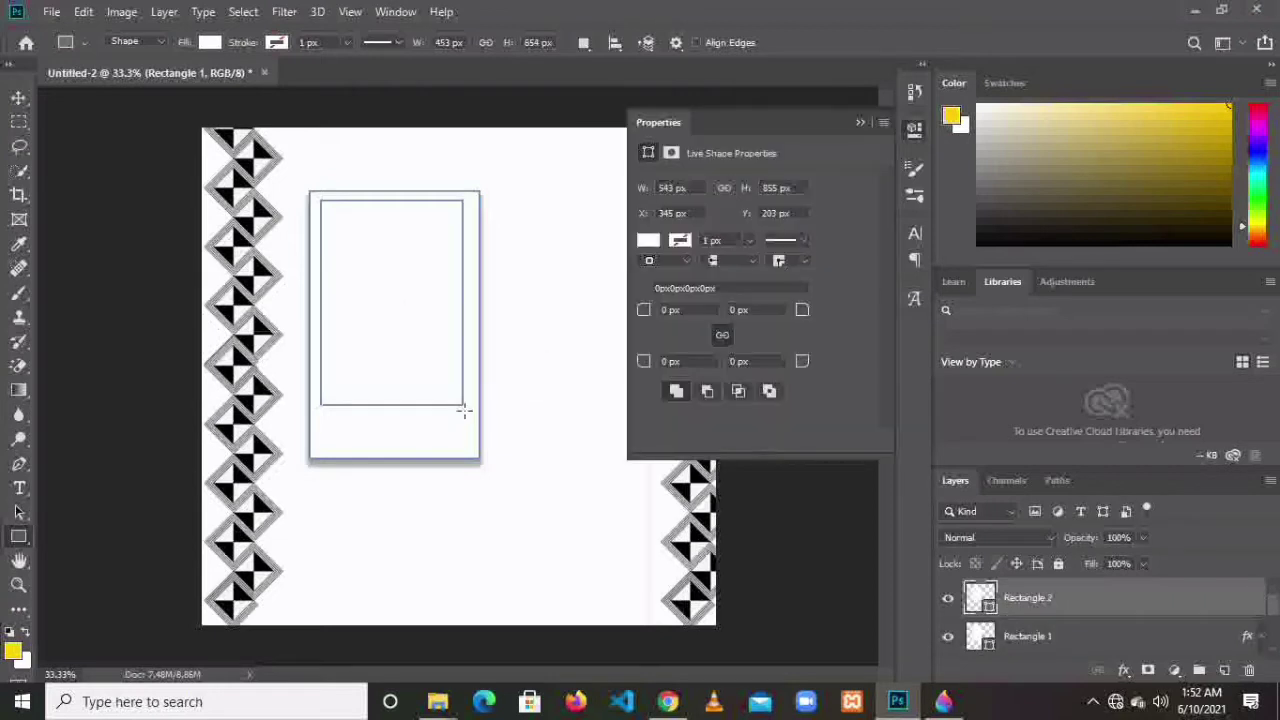
{"action": "left_click", "coordinate": [22, 97]}
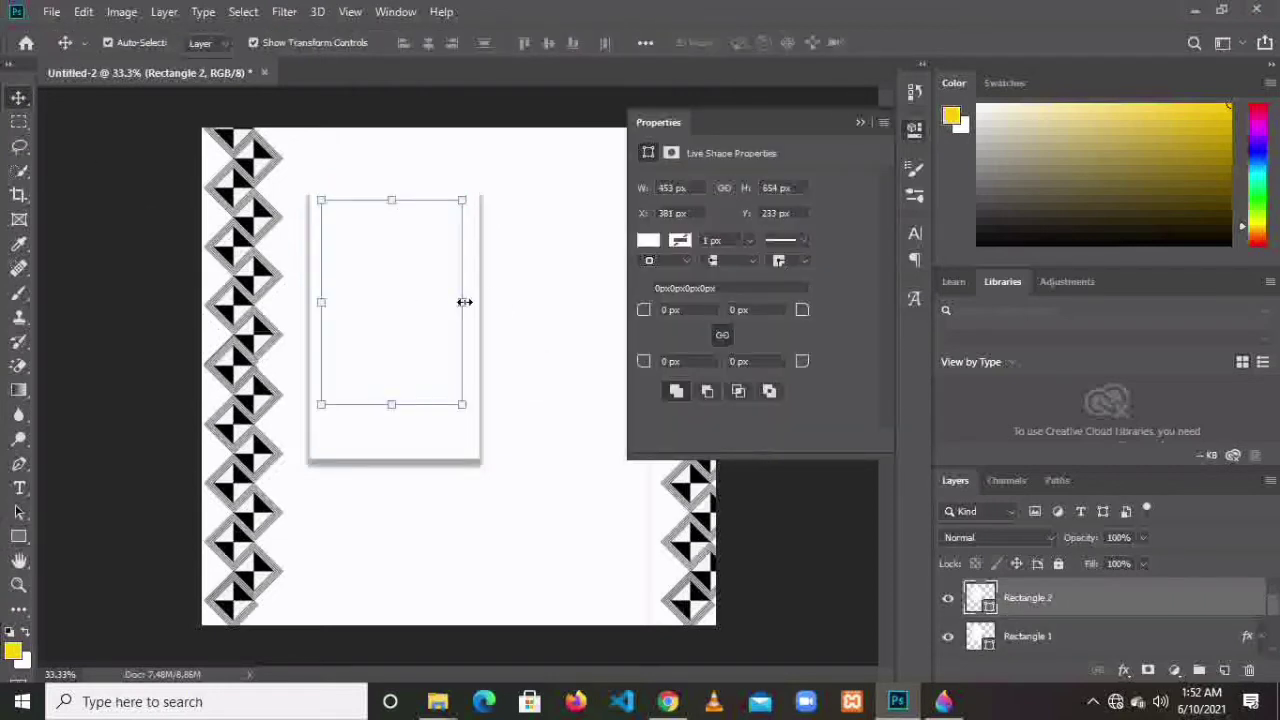
{"action": "left_click_drag", "start_coordinate": [465, 301], "coordinate": [467, 301]}
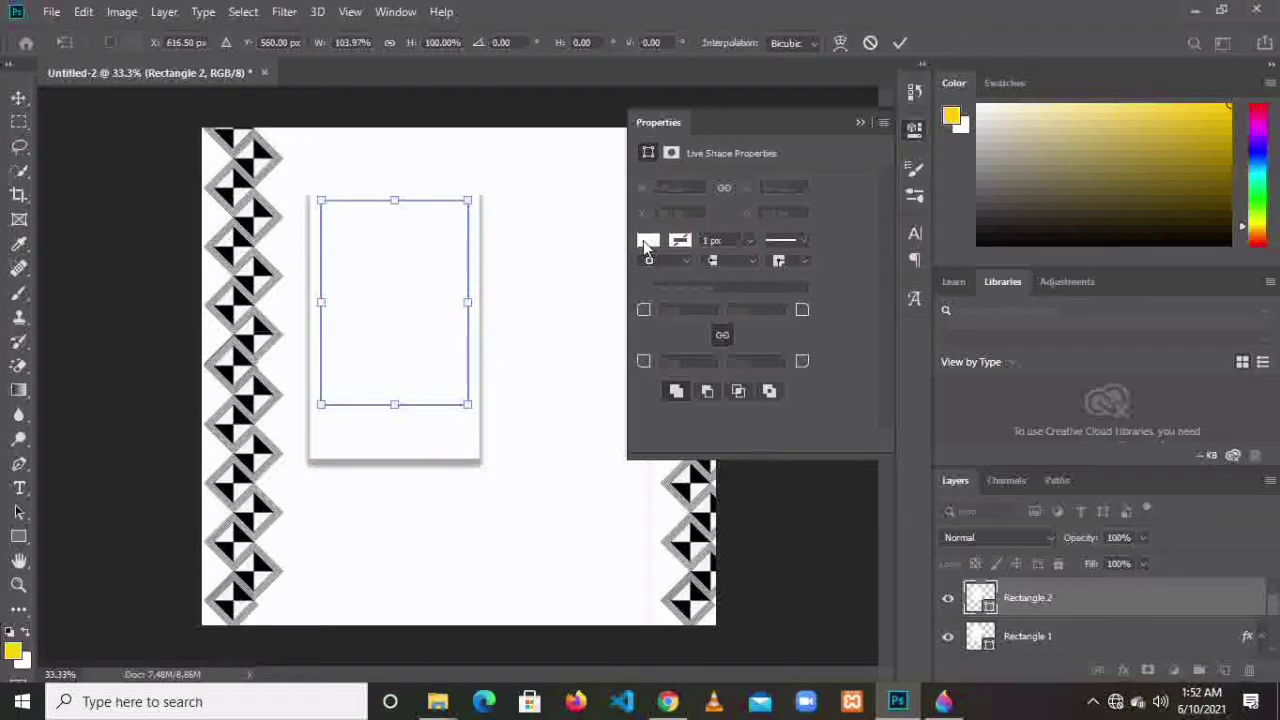
{"action": "left_click", "coordinate": [904, 45]}
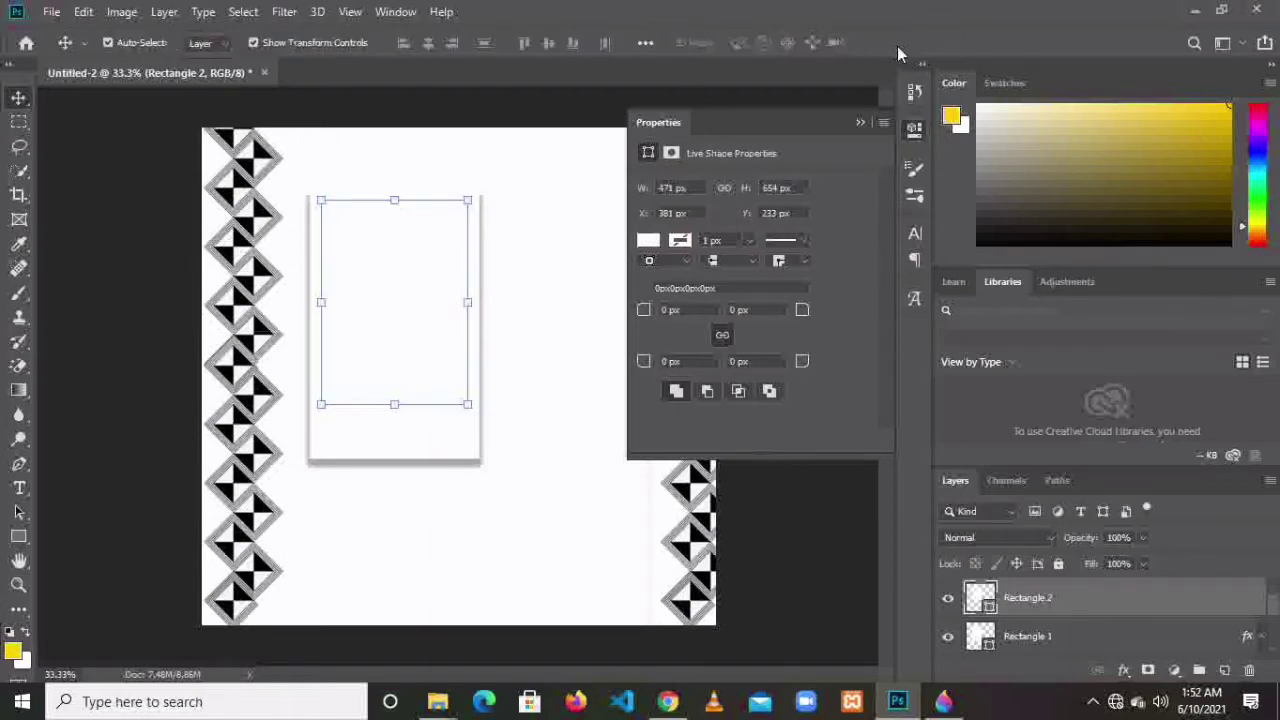
- Fill the inner rectangle with black and deselect it
{"action": "left_click", "coordinate": [650, 241]}
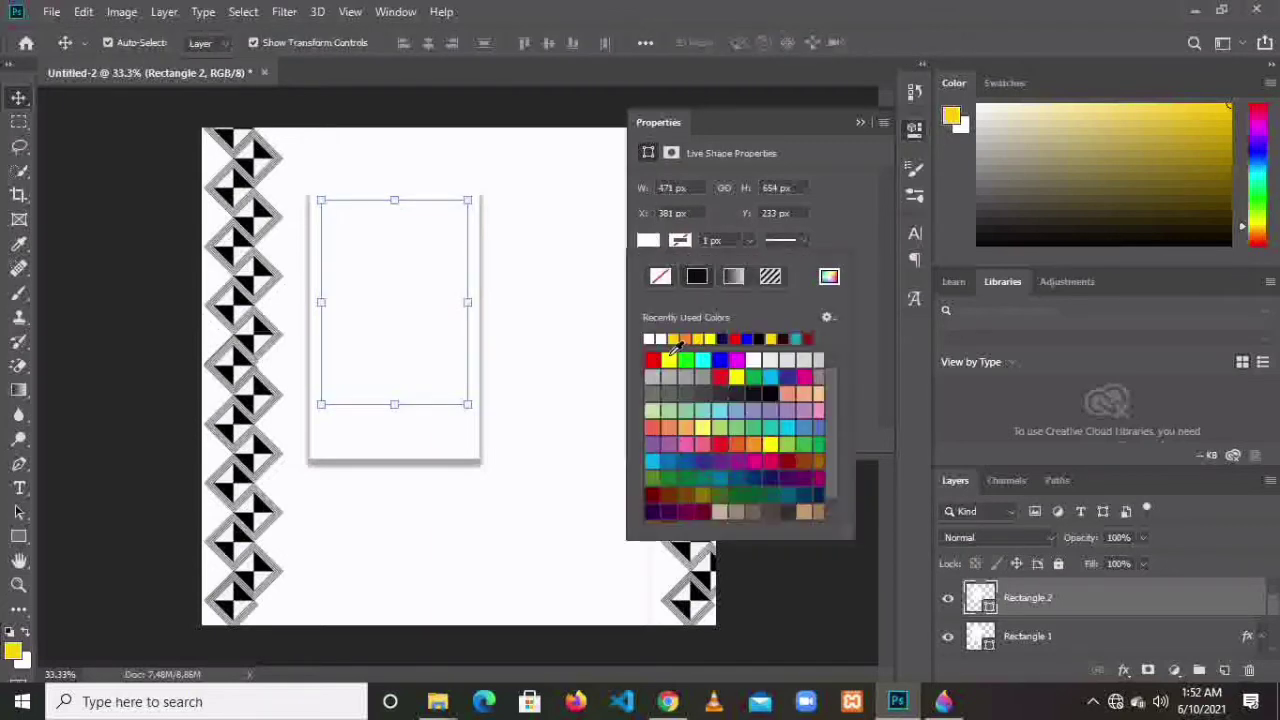
{"action": "left_click", "coordinate": [769, 338]}
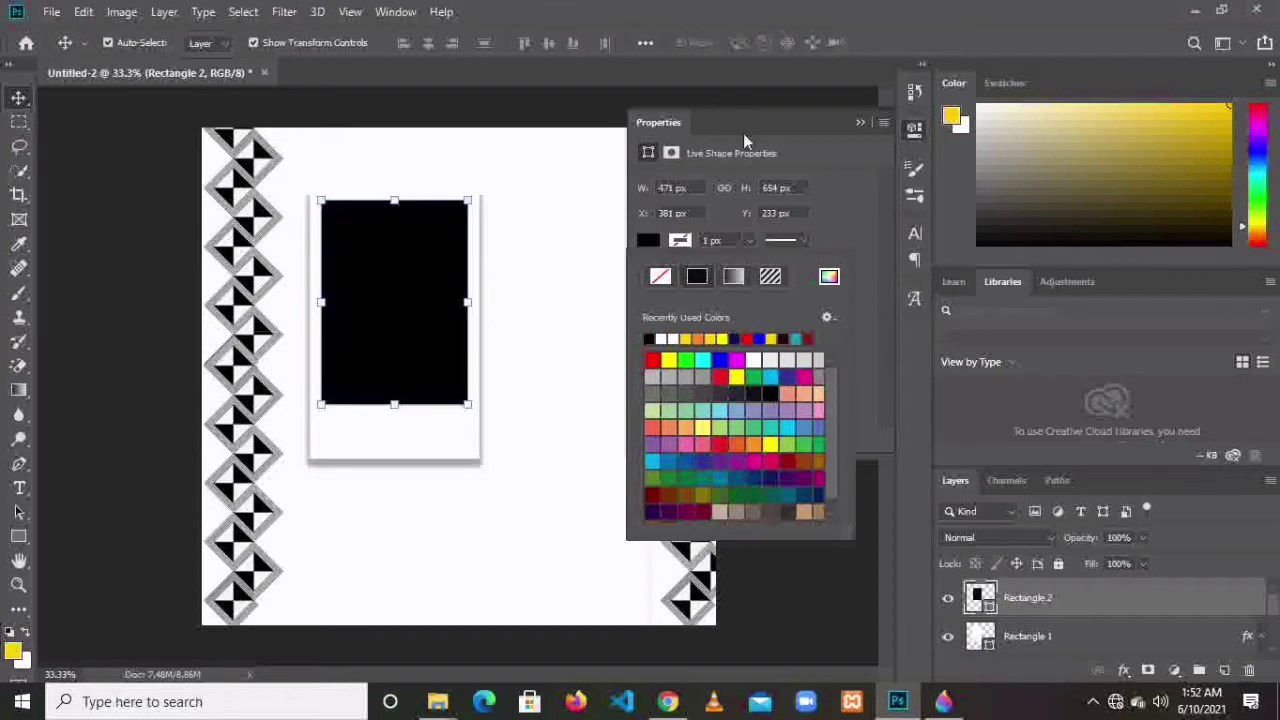
{"action": "left_click", "coordinate": [860, 123]}
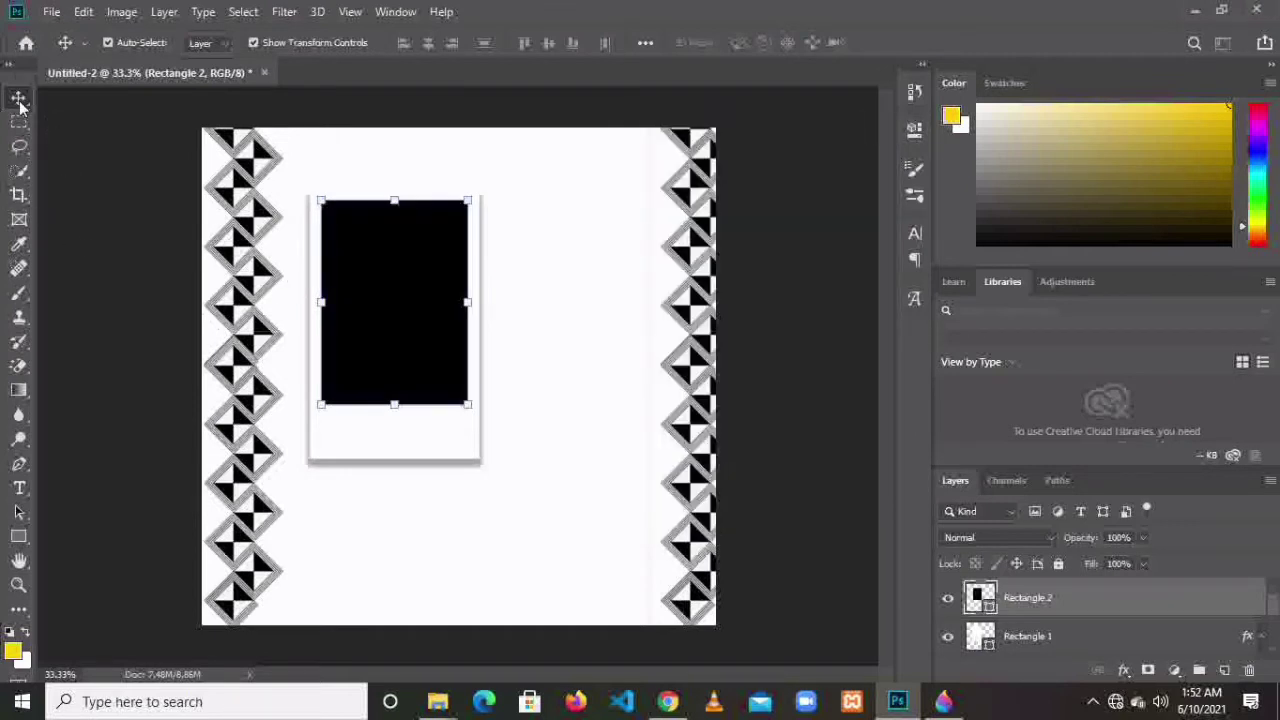
{"action": "left_click", "coordinate": [145, 290]}
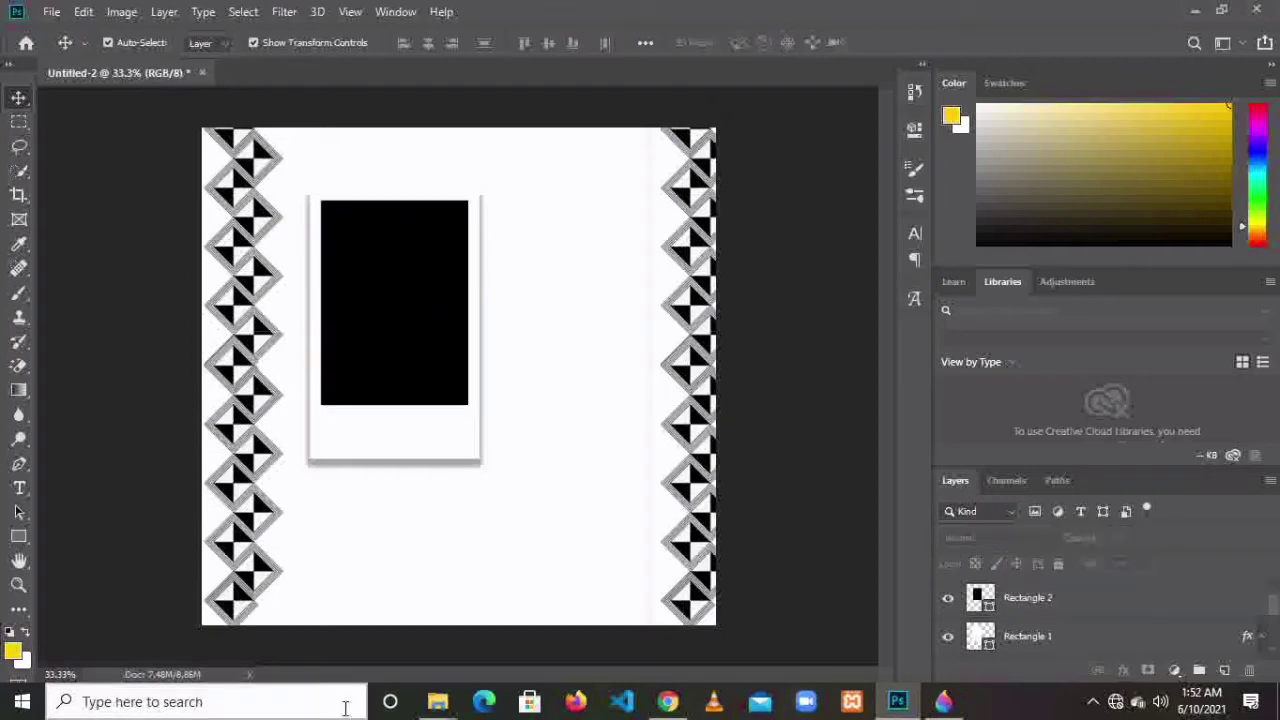
- Place the photo IMG_3666 from the Documents folder into the Photoshop design
{"action": "mouse_move", "coordinate": [428, 710]}
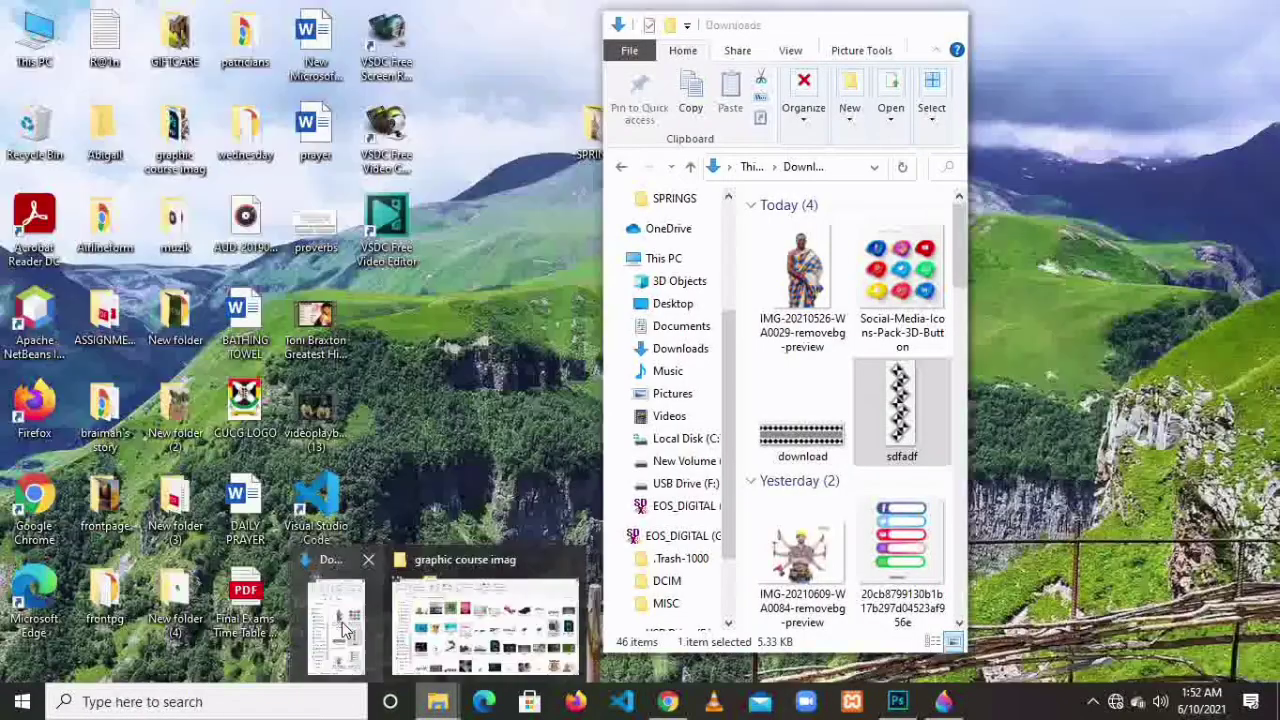
{"action": "left_click", "coordinate": [342, 622]}
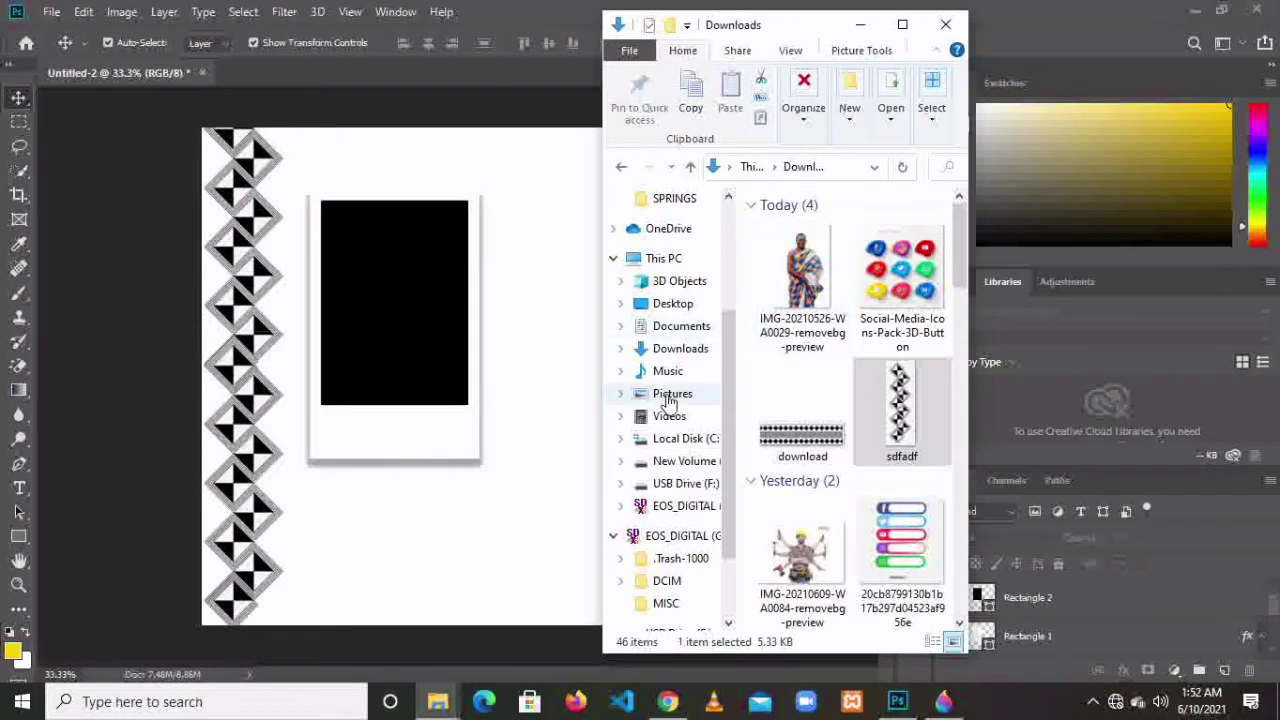
{"action": "left_click", "coordinate": [686, 330]}
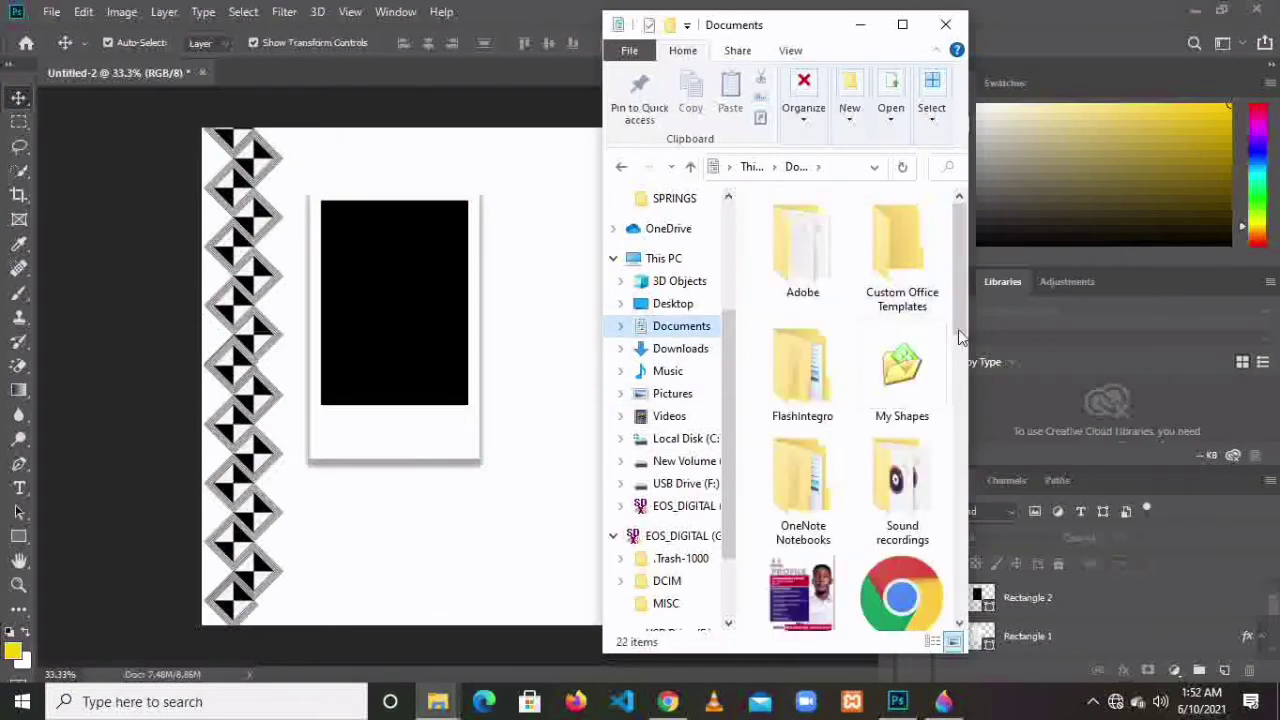
{"action": "left_click_drag", "start_coordinate": [968, 192], "coordinate": [1250, 192]}
{"action": "scroll", "coordinate": [948, 508], "scroll_direction": "down", "scroll_amount": 3}
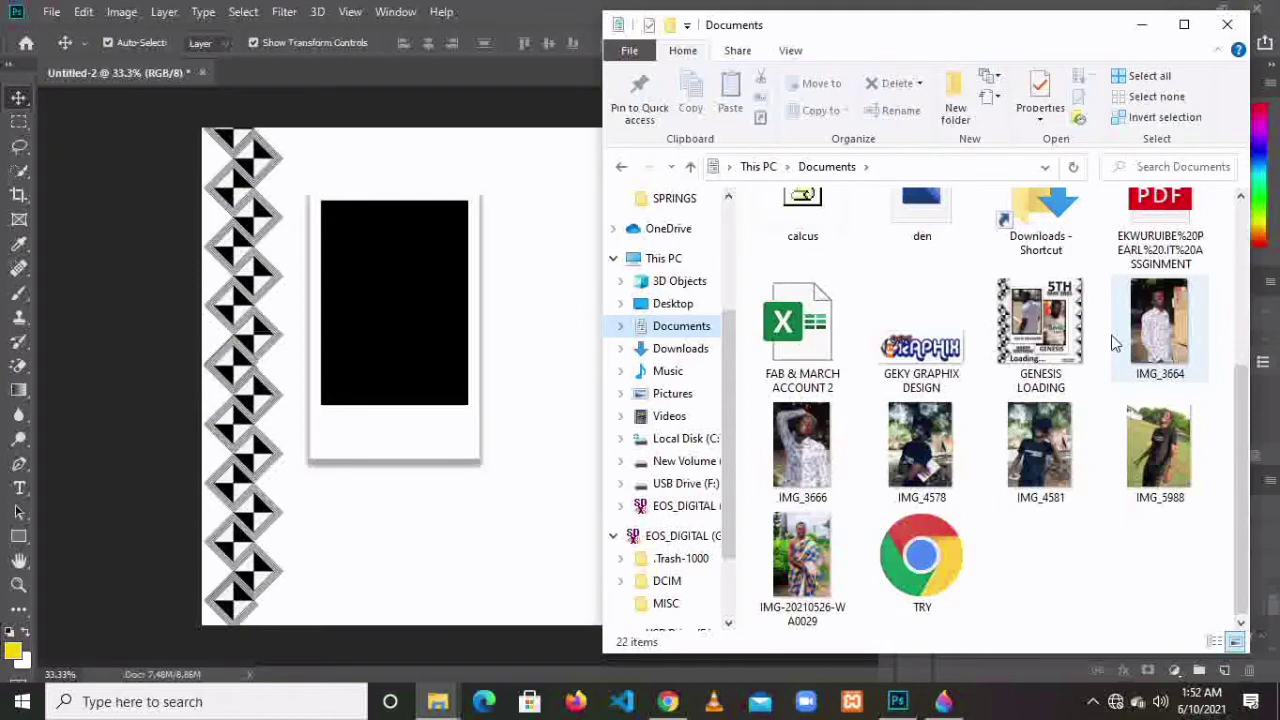
{"action": "left_click", "coordinate": [822, 450]}
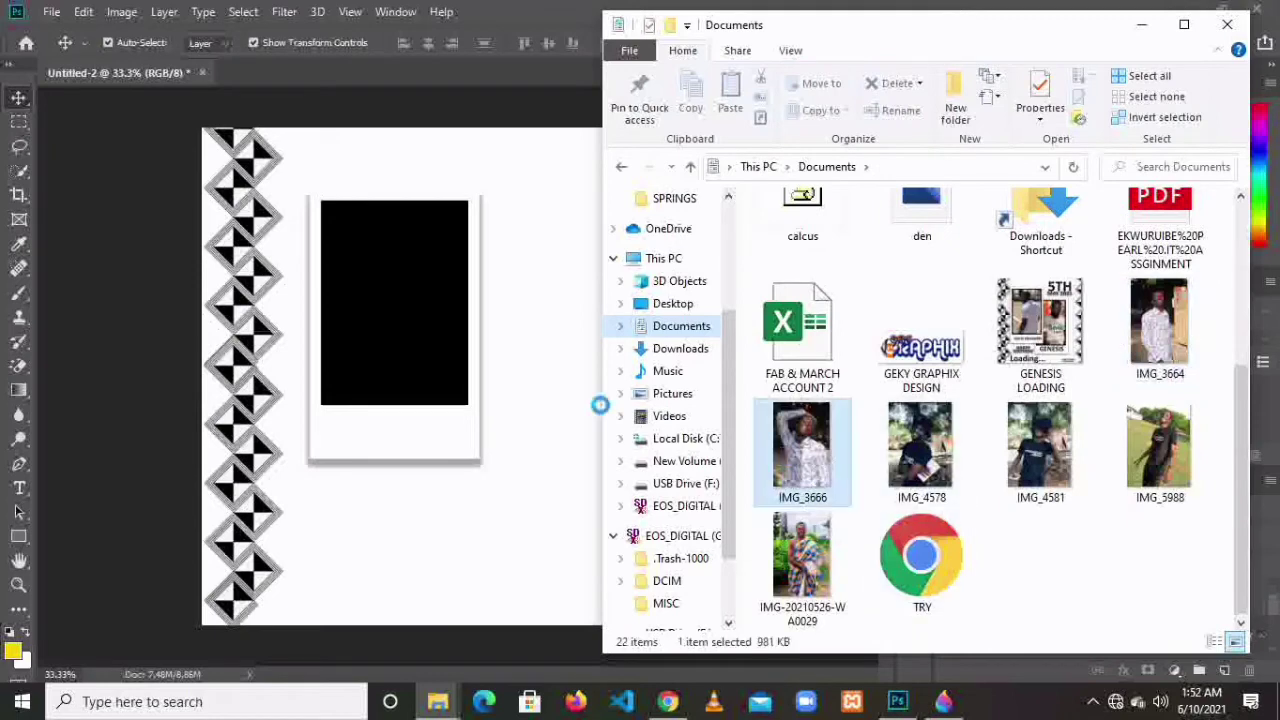
{"action": "left_click", "coordinate": [514, 354]}
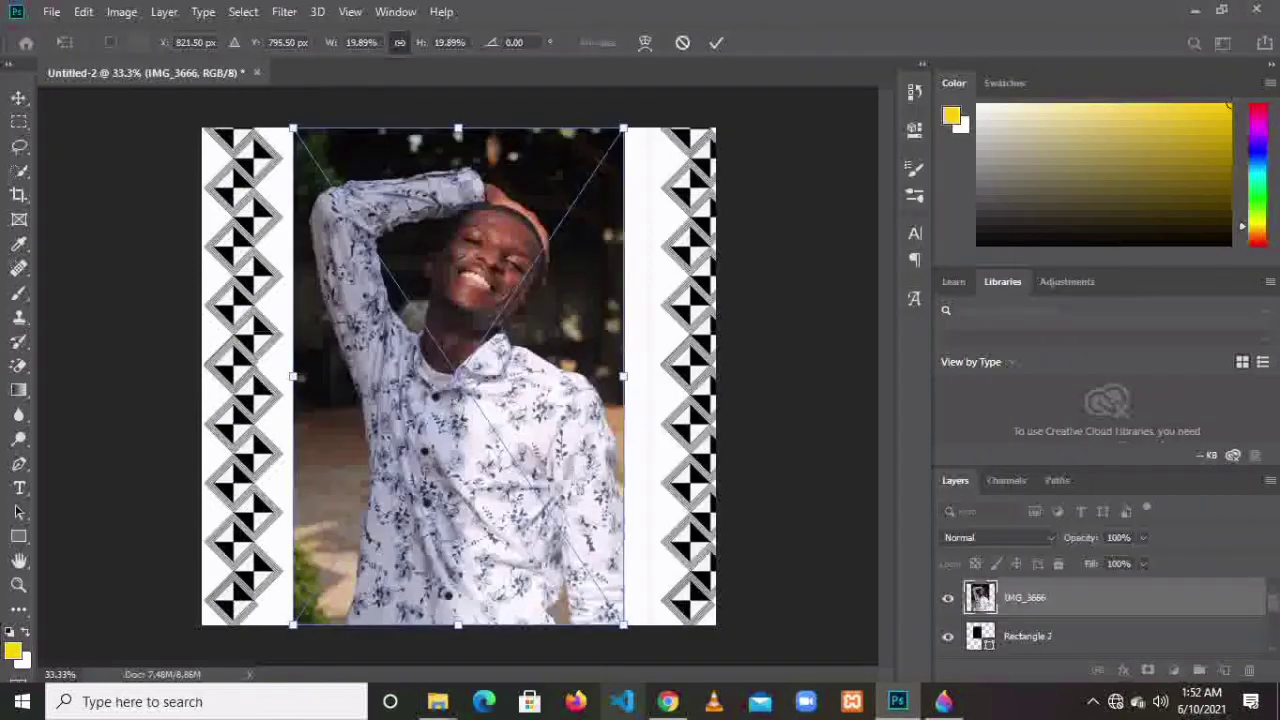
- Scale the IMG_3666 photo to about 10.3% and position it so it covers the black rectangle
{"action": "left_click_drag", "start_coordinate": [592, 601], "coordinate": [463, 386]}
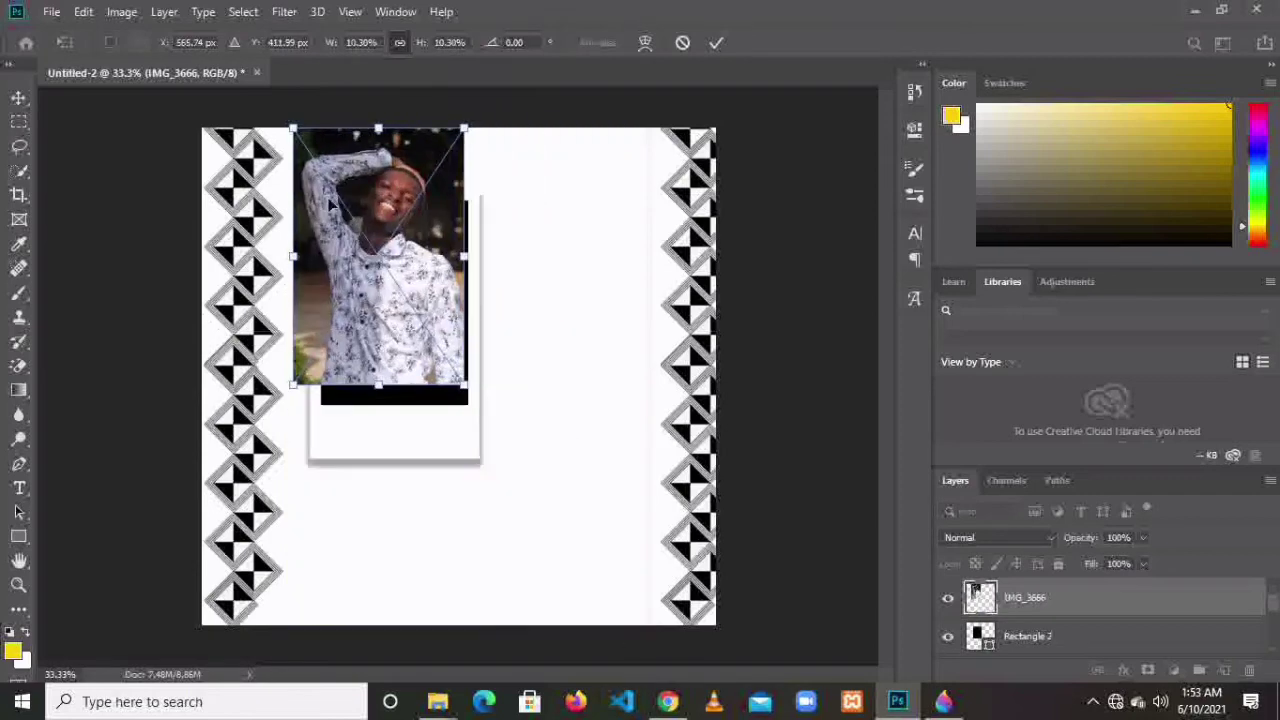
{"action": "mouse_move", "coordinate": [380, 280]}
{"action": "left_mouse_down"}
{"action": "mouse_move", "coordinate": [396, 305]}
{"action": "mouse_move", "coordinate": [385, 290]}
{"action": "left_mouse_up"}
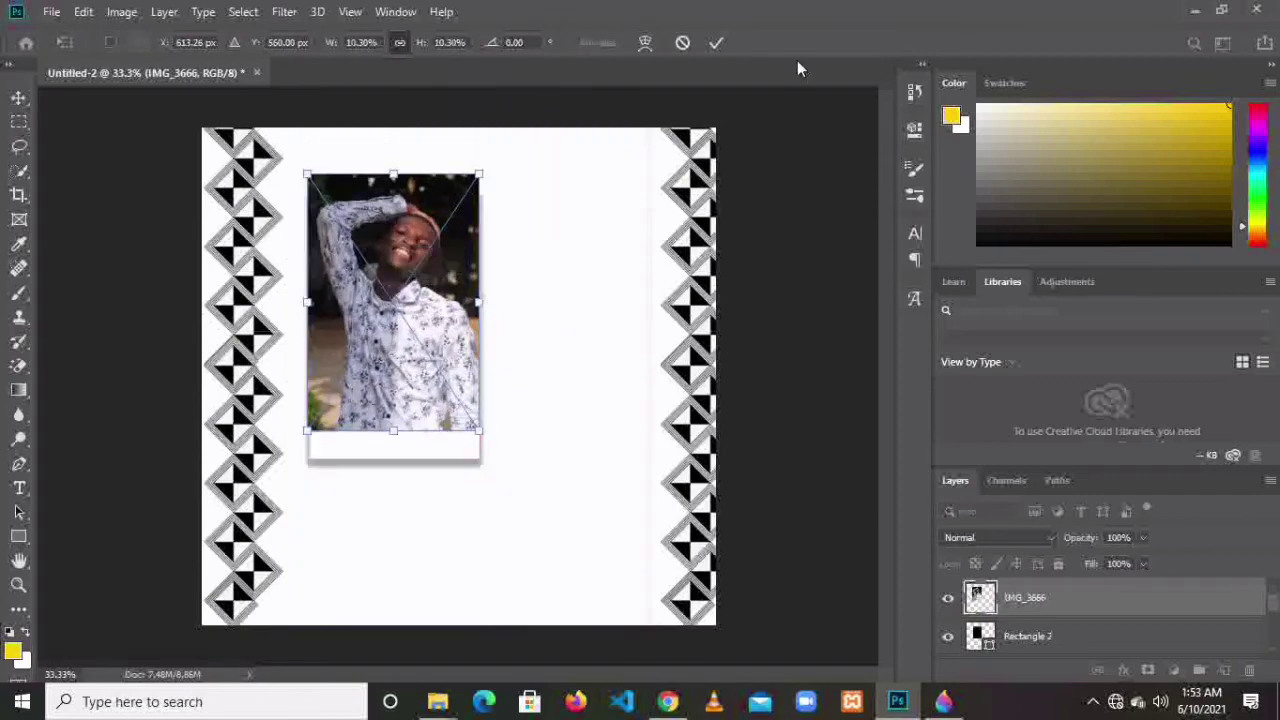
{"action": "left_click", "coordinate": [717, 44]}
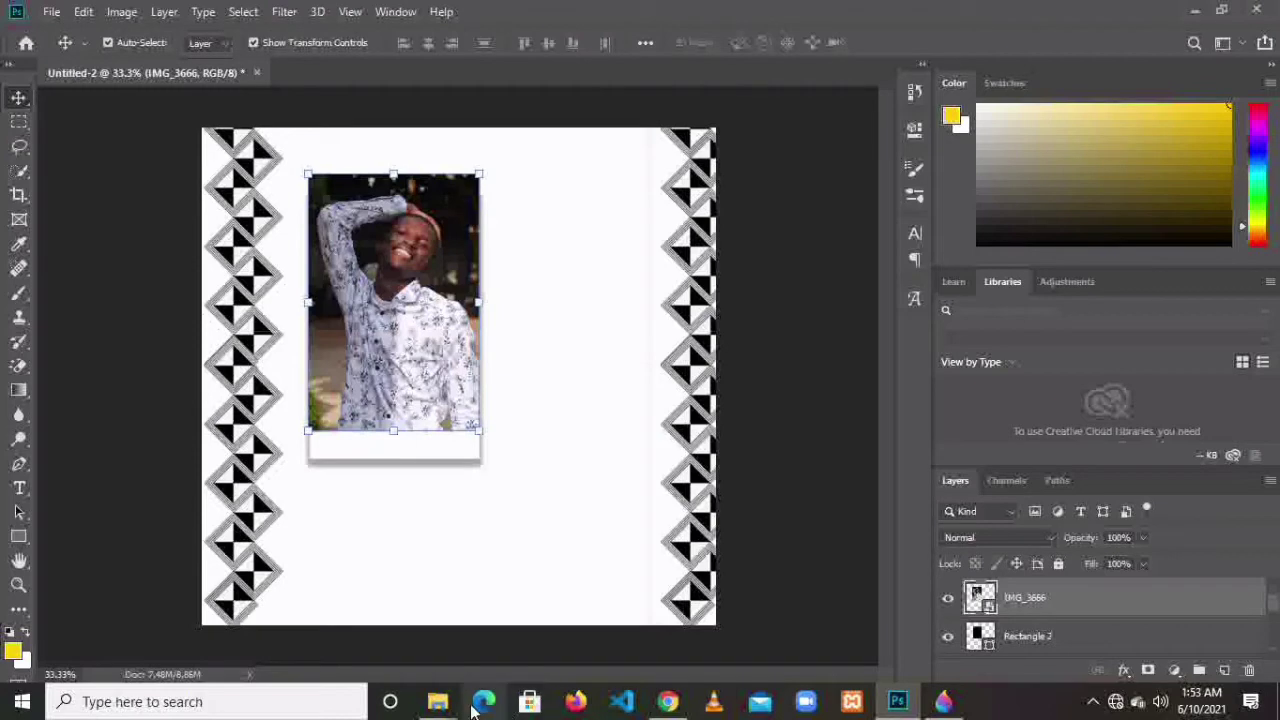
- Place the photo IMG_5988 from the Documents folder into the Photoshop design
{"action": "mouse_move", "coordinate": [448, 708]}
{"action": "left_click", "coordinate": [336, 625]}
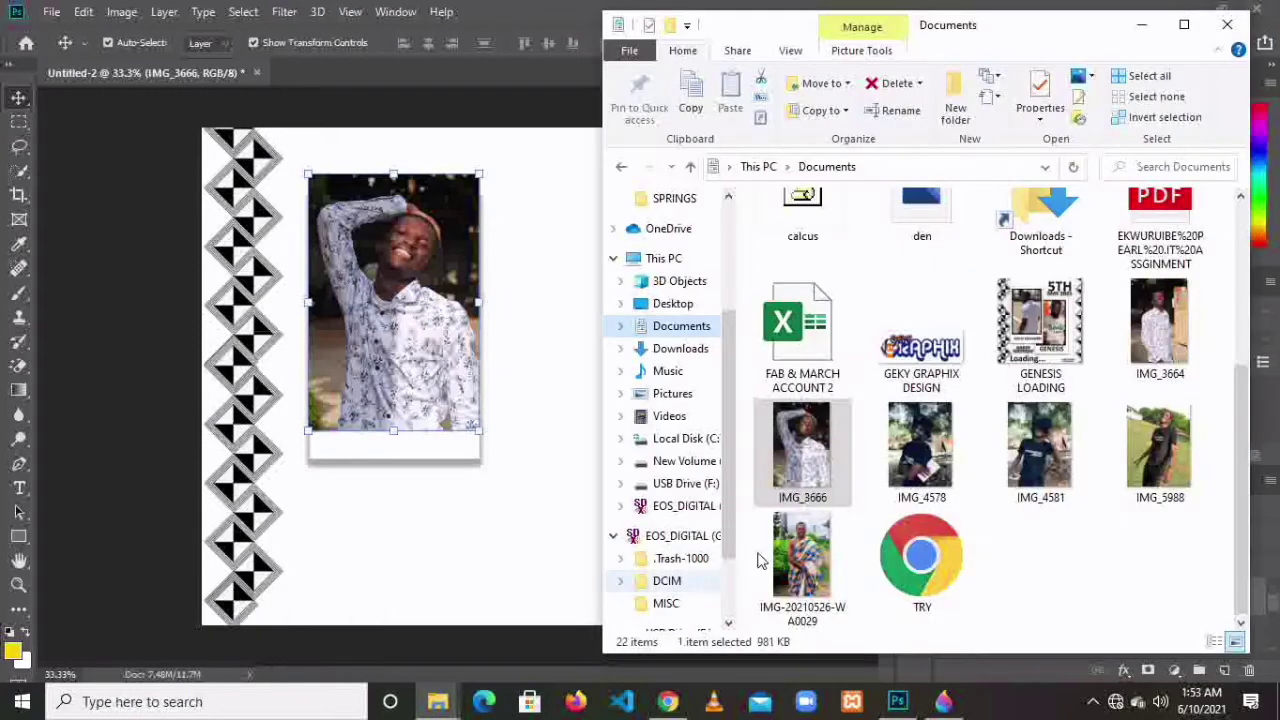
{"action": "left_click_drag", "start_coordinate": [1166, 451], "coordinate": [571, 430]}
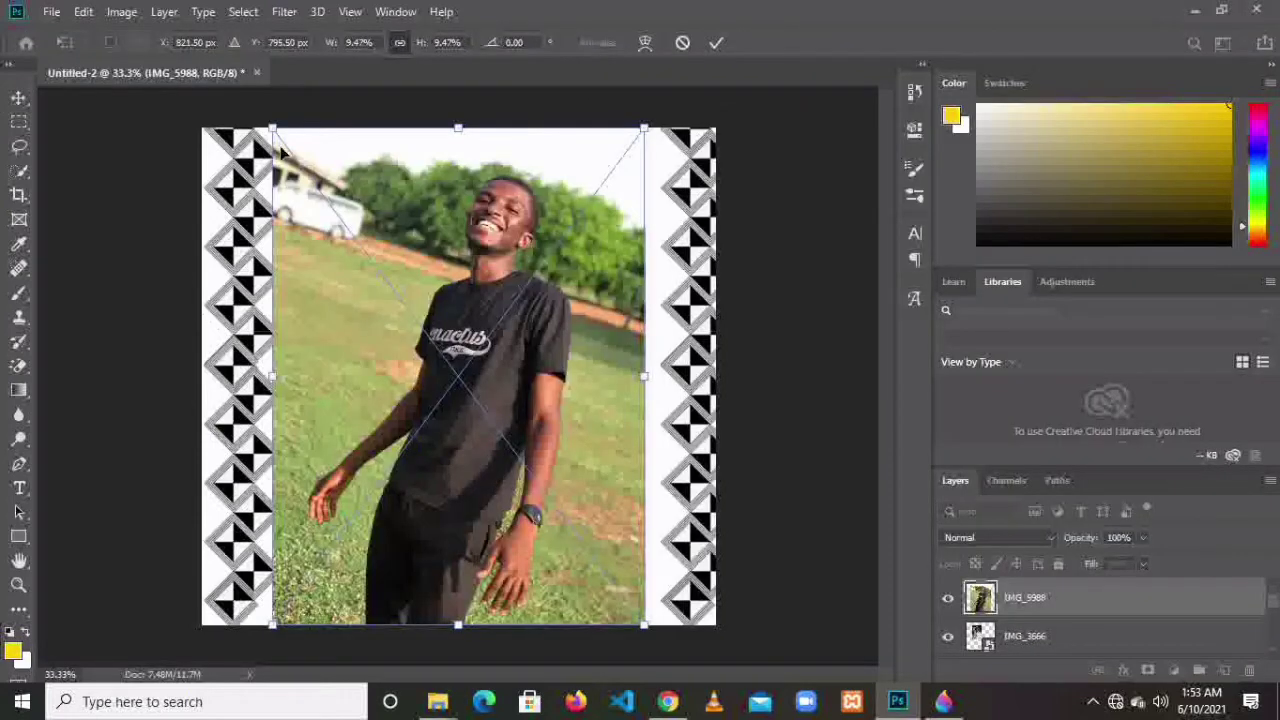
- Scale the IMG_5988 photo to 5.85%, move it up beside the first photo, and hide its layer
{"action": "left_click_drag", "start_coordinate": [273, 125], "coordinate": [417, 312]}
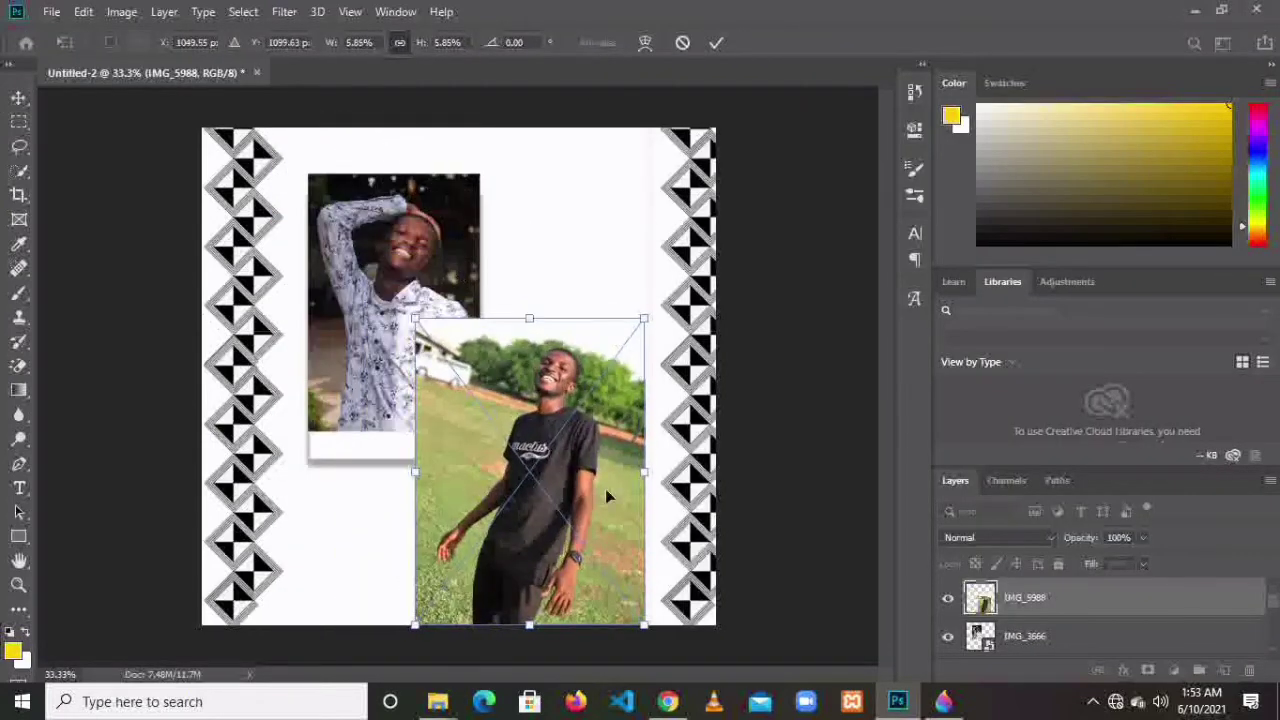
{"action": "left_click_drag", "start_coordinate": [605, 492], "coordinate": [622, 432]}
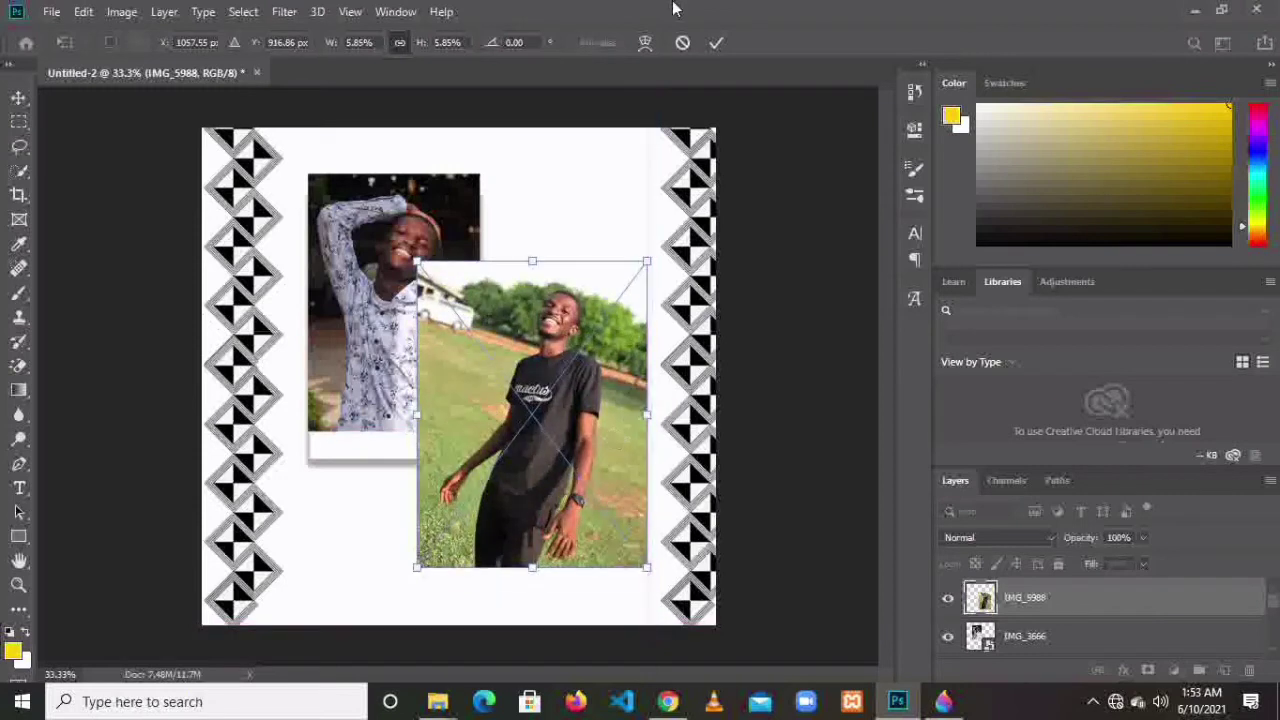
{"action": "left_click", "coordinate": [724, 42]}
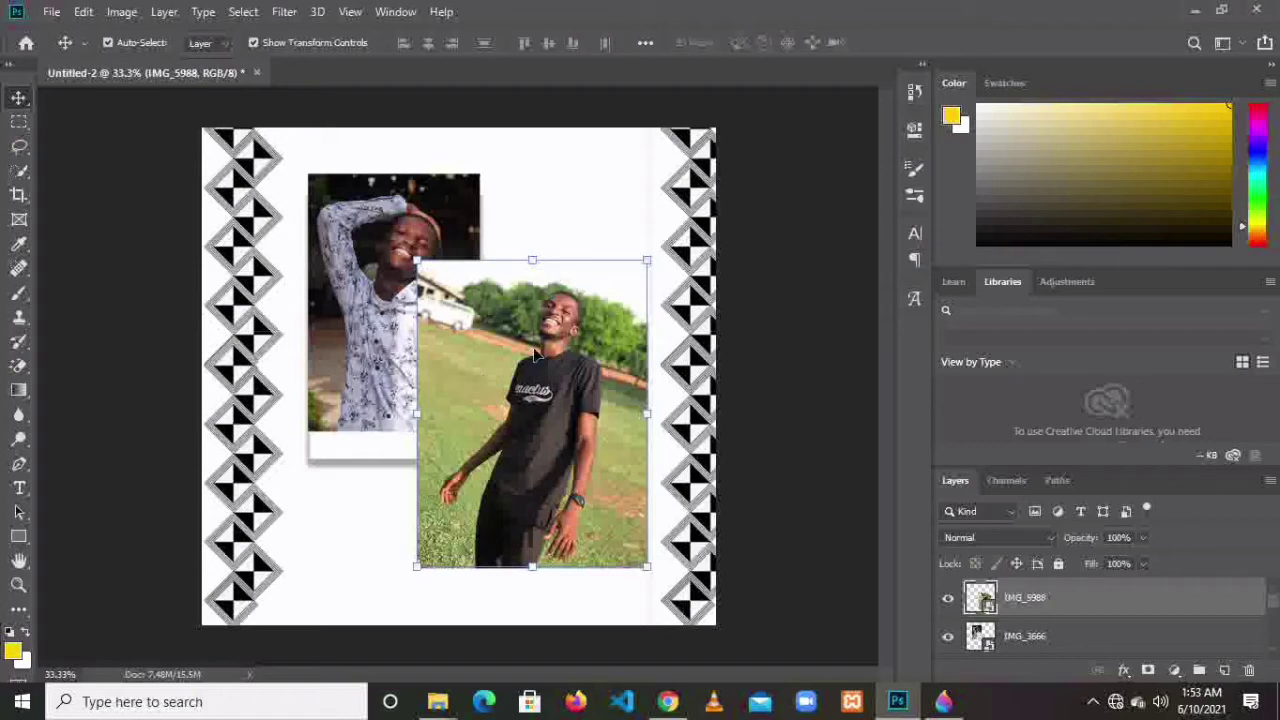
{"action": "left_click", "coordinate": [948, 600]}
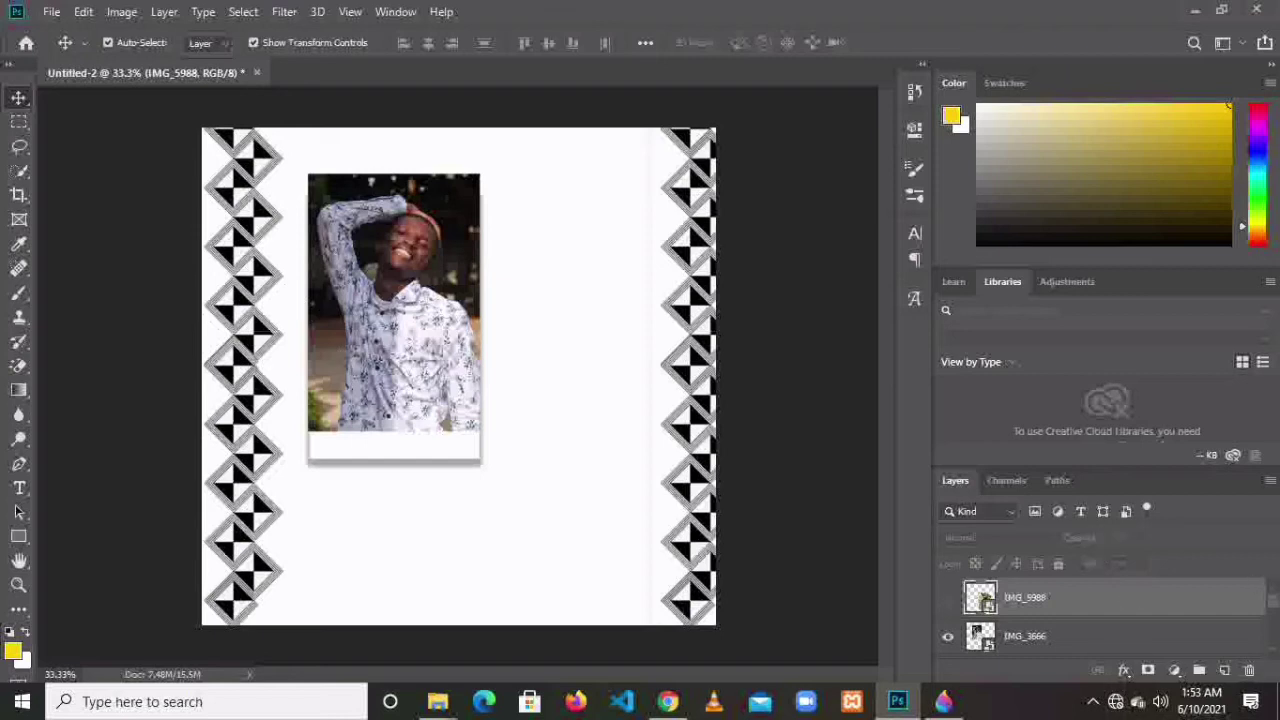
- Clip the IMG_3666 photo to the Rectangle 2 layer with a clipping mask
{"action": "scroll", "coordinate": [1277, 611], "scroll_direction": "down", "scroll_amount": 2}
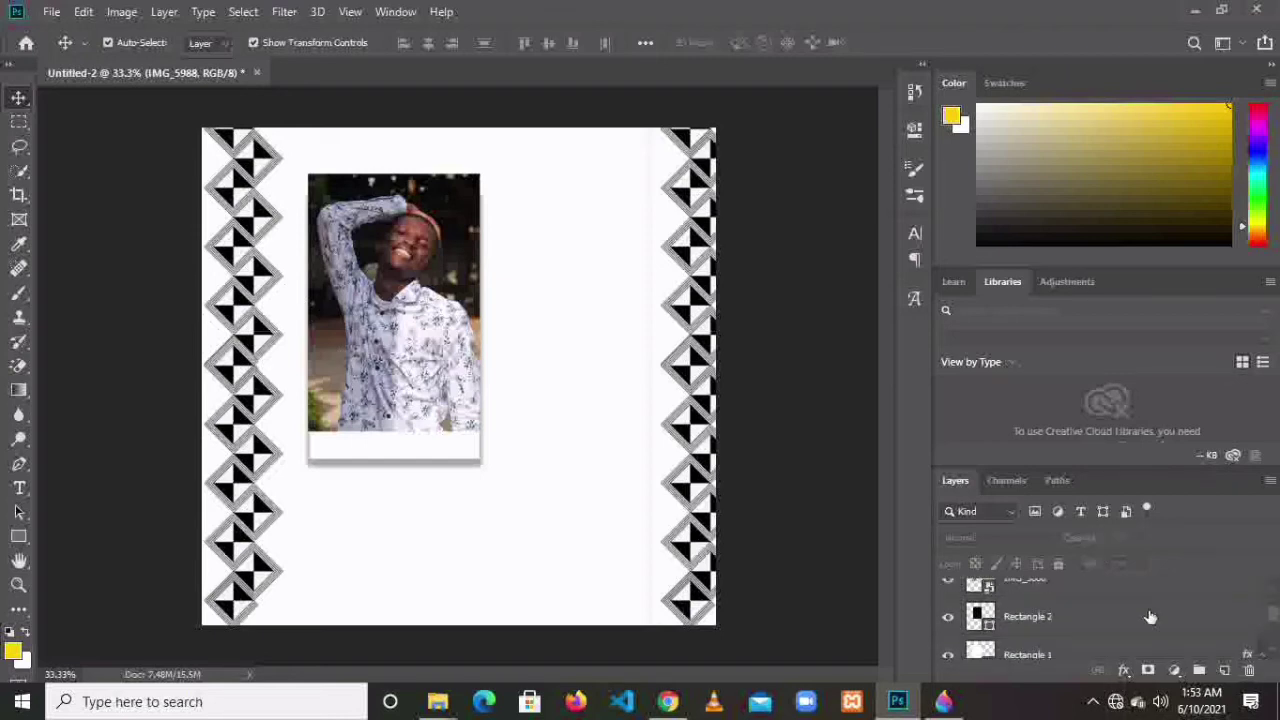
{"action": "left_click", "coordinate": [1060, 599]}
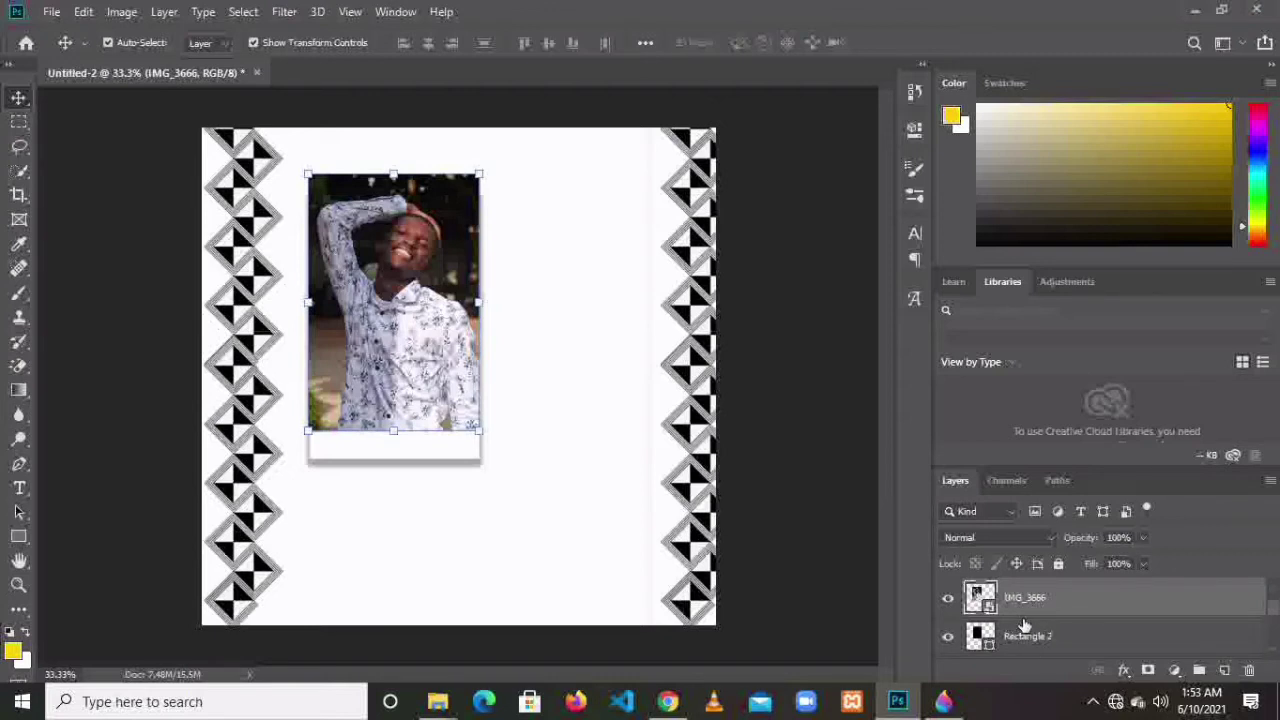
{"action": "left_click", "coordinate": [1040, 649]}
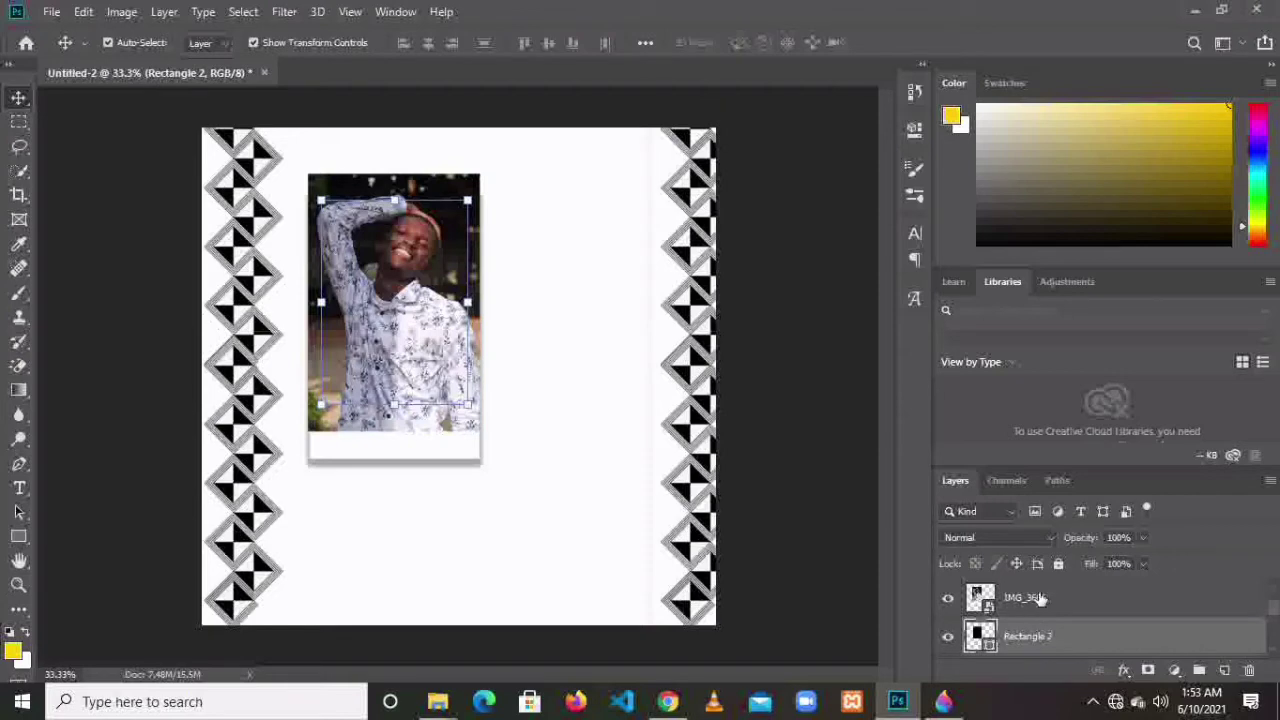
{"action": "left_click", "coordinate": [1040, 598]}
{"action": "right_click", "coordinate": [1039, 601]}
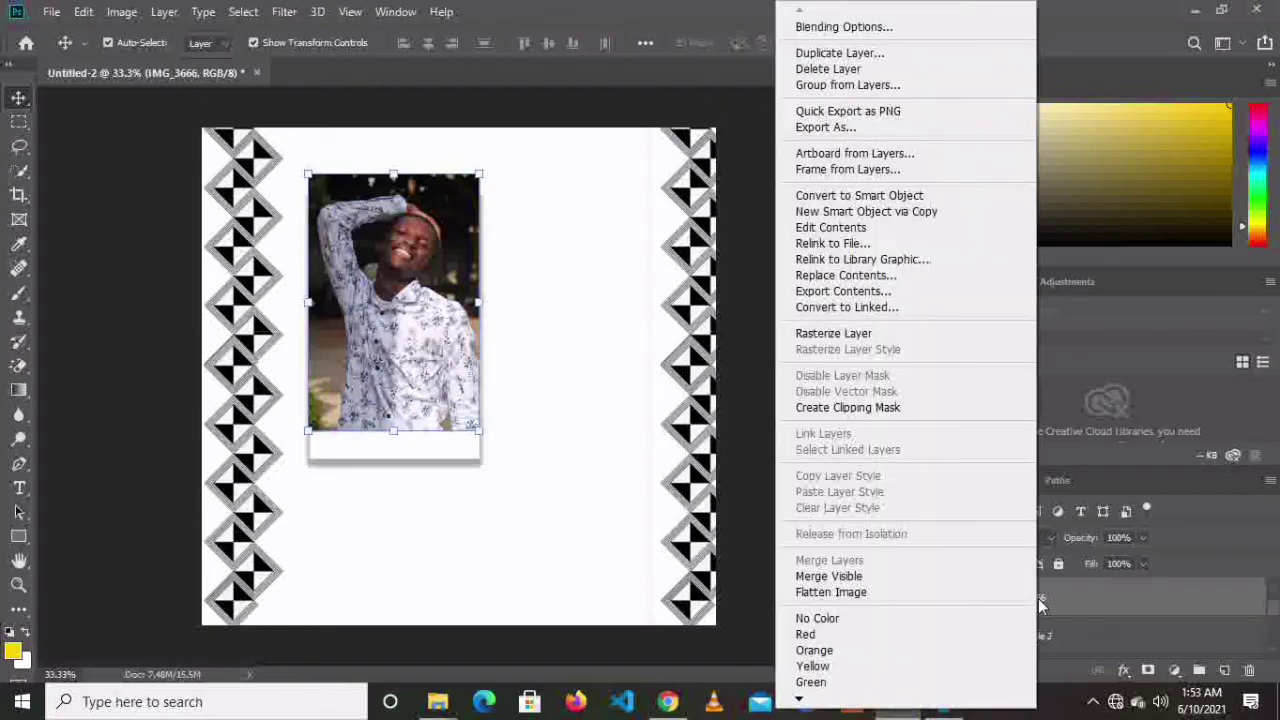
{"action": "left_click", "coordinate": [818, 416]}
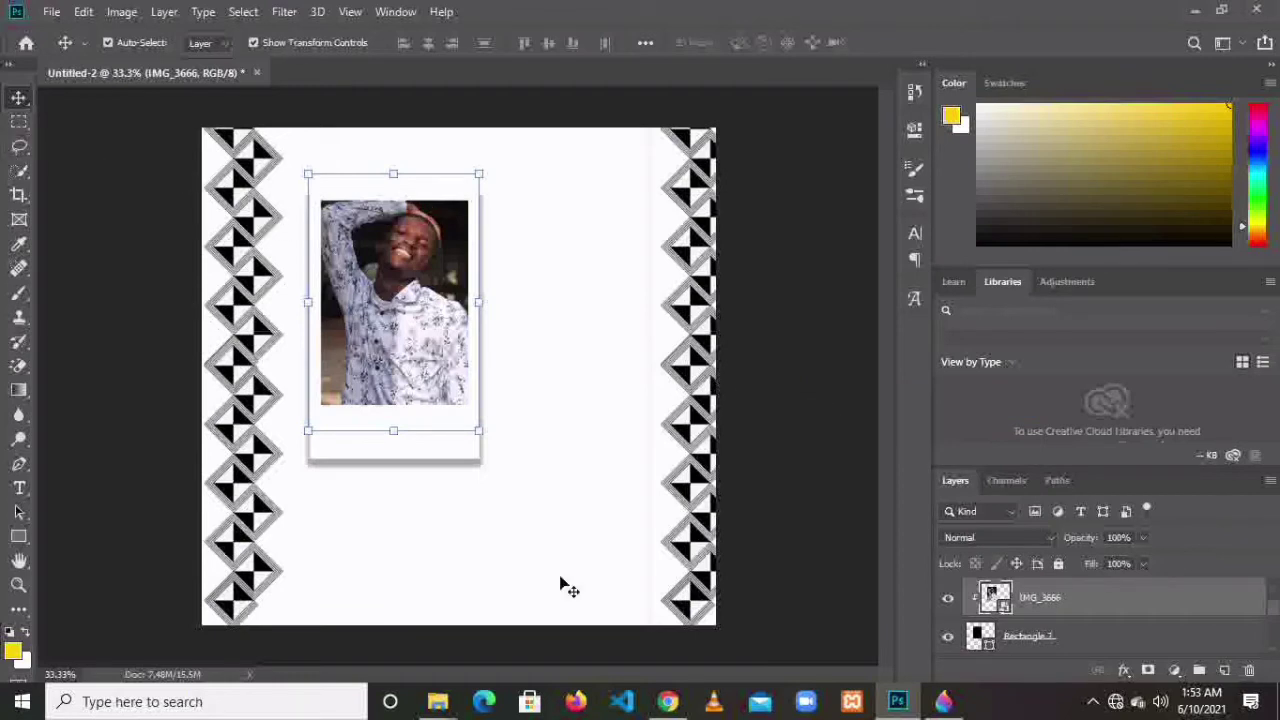
- Enlarge Rectangle 2 to about 107.6% by 107.3% and shift it to leave even side margins on the white card
{"action": "left_click", "coordinate": [1142, 640]}
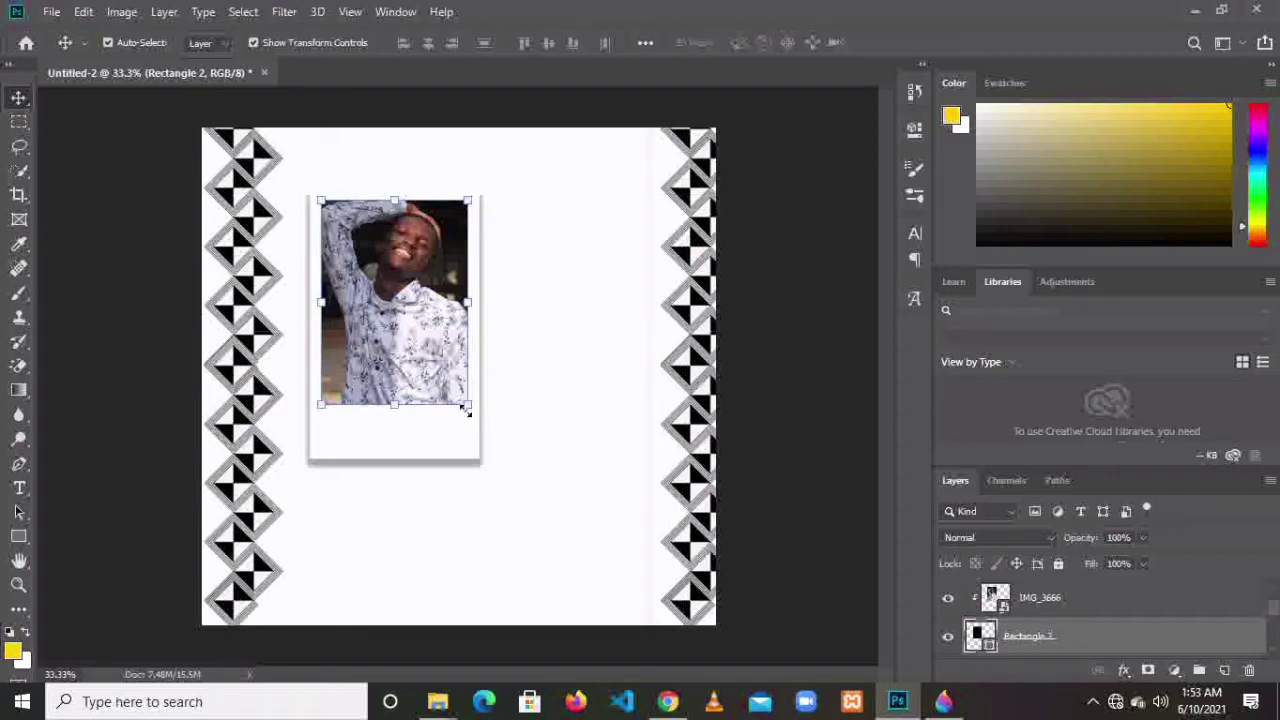
{"action": "left_click_drag", "start_coordinate": [469, 405], "coordinate": [479, 421]}
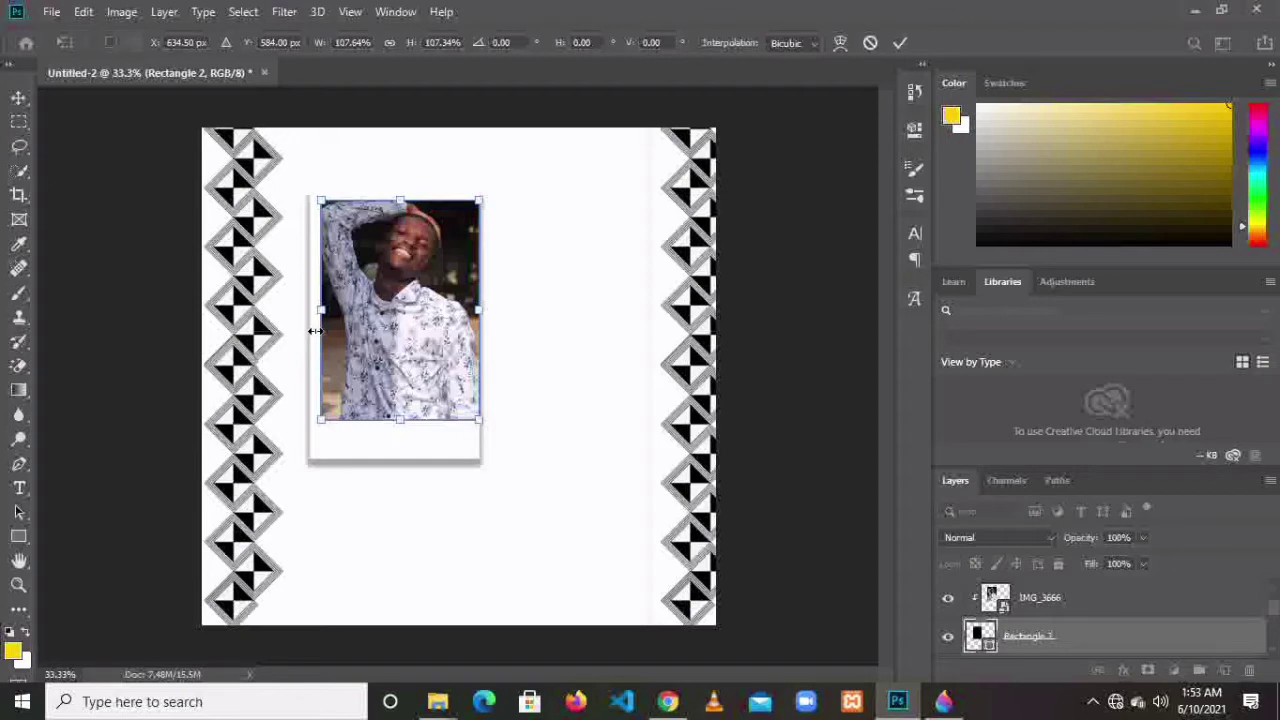
{"action": "left_click_drag", "start_coordinate": [321, 331], "coordinate": [316, 336]}
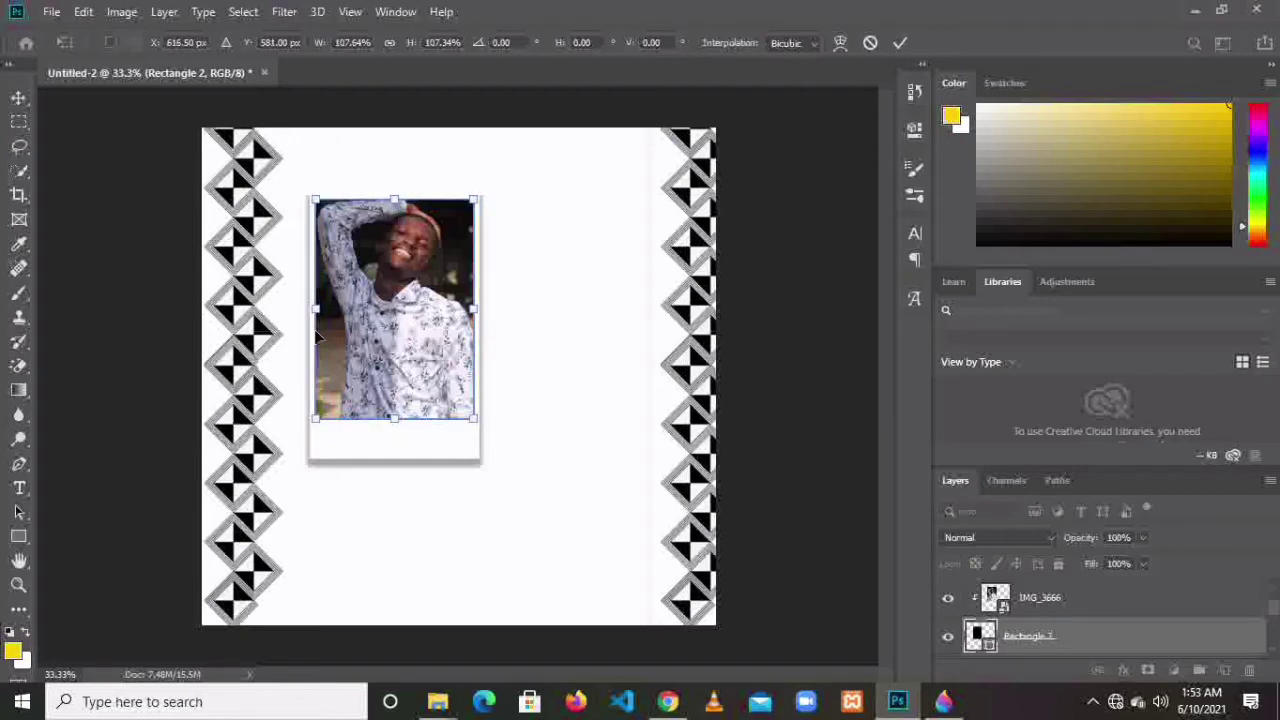
{"action": "left_click", "coordinate": [1104, 648]}
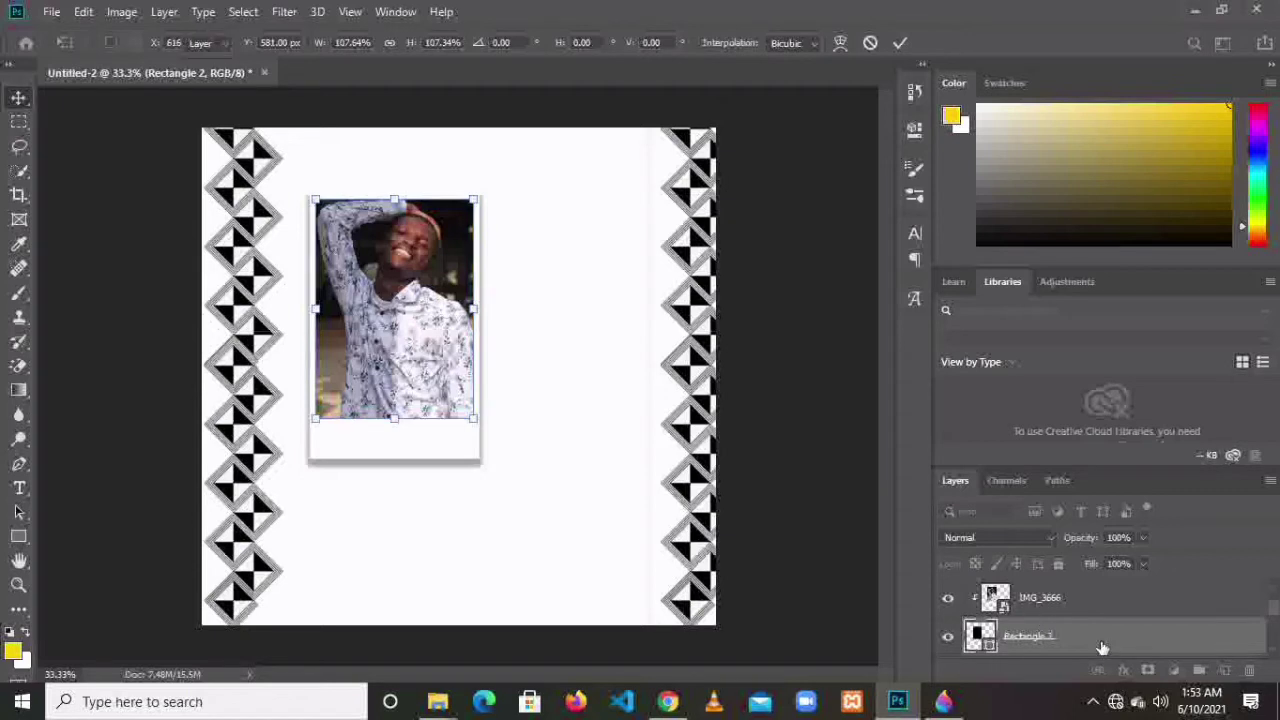
{"action": "left_click_drag", "start_coordinate": [1070, 637], "coordinate": [920, 578]}
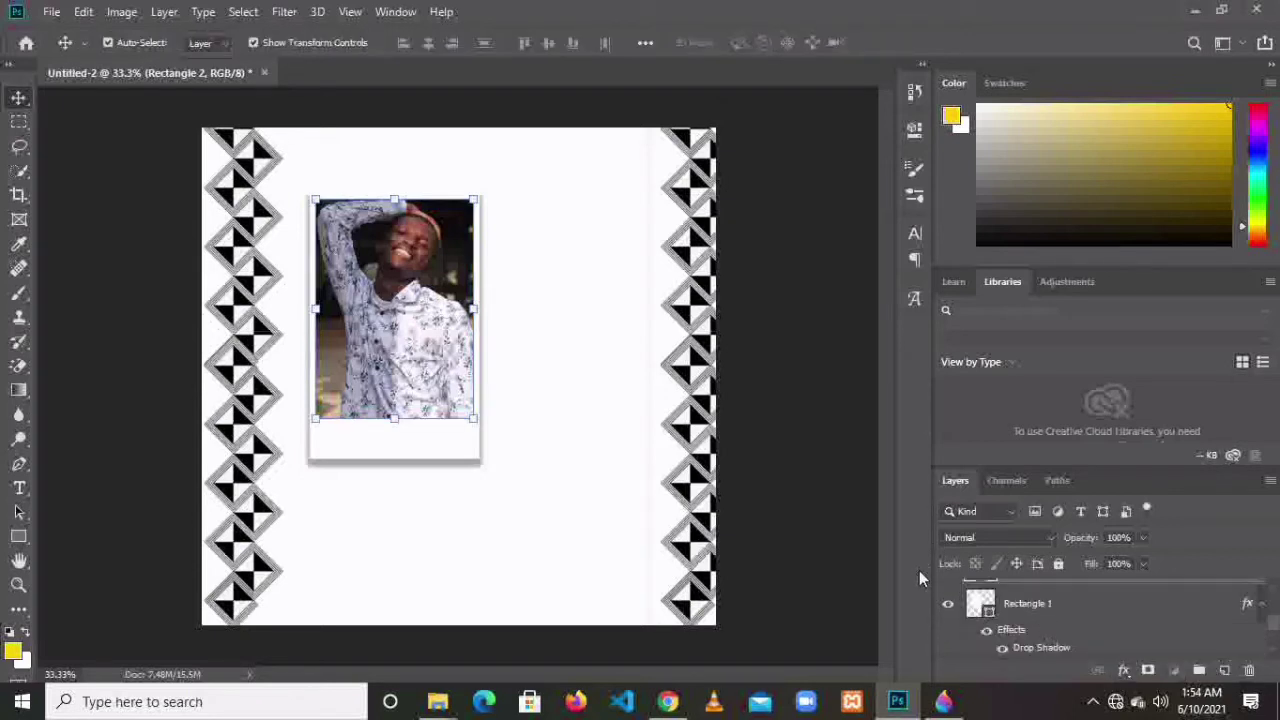
- Add a 10 px black outside stroke to the Rectangle 2 layer
{"action": "scroll", "coordinate": [1155, 628], "scroll_direction": "up", "scroll_amount": 1}
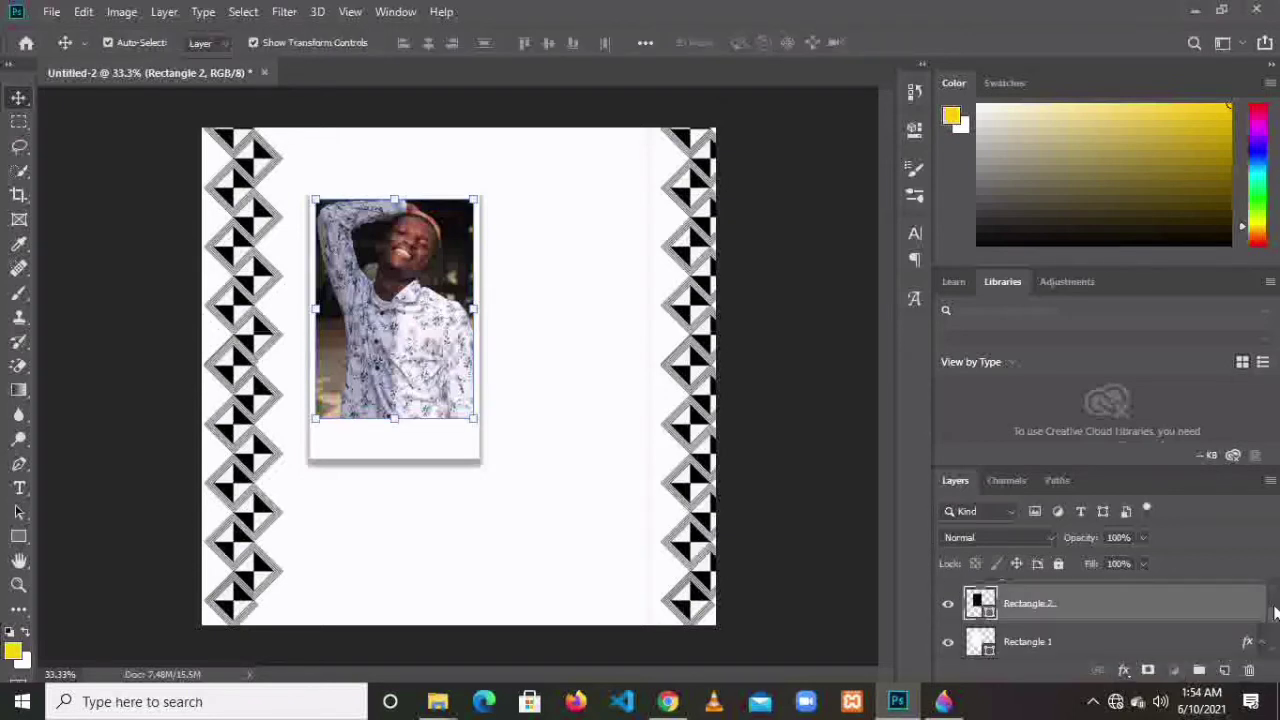
{"action": "right_click", "coordinate": [1098, 617]}
{"action": "left_click", "coordinate": [865, 30]}
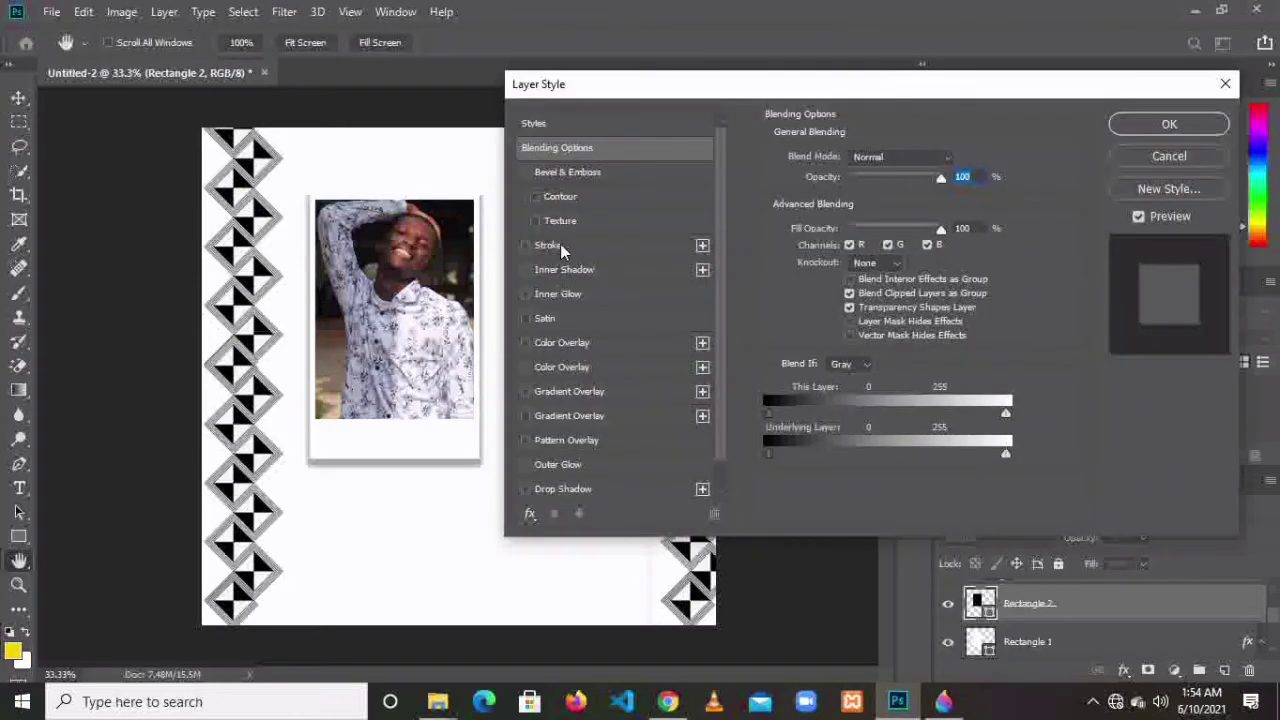
{"action": "left_click", "coordinate": [525, 245]}
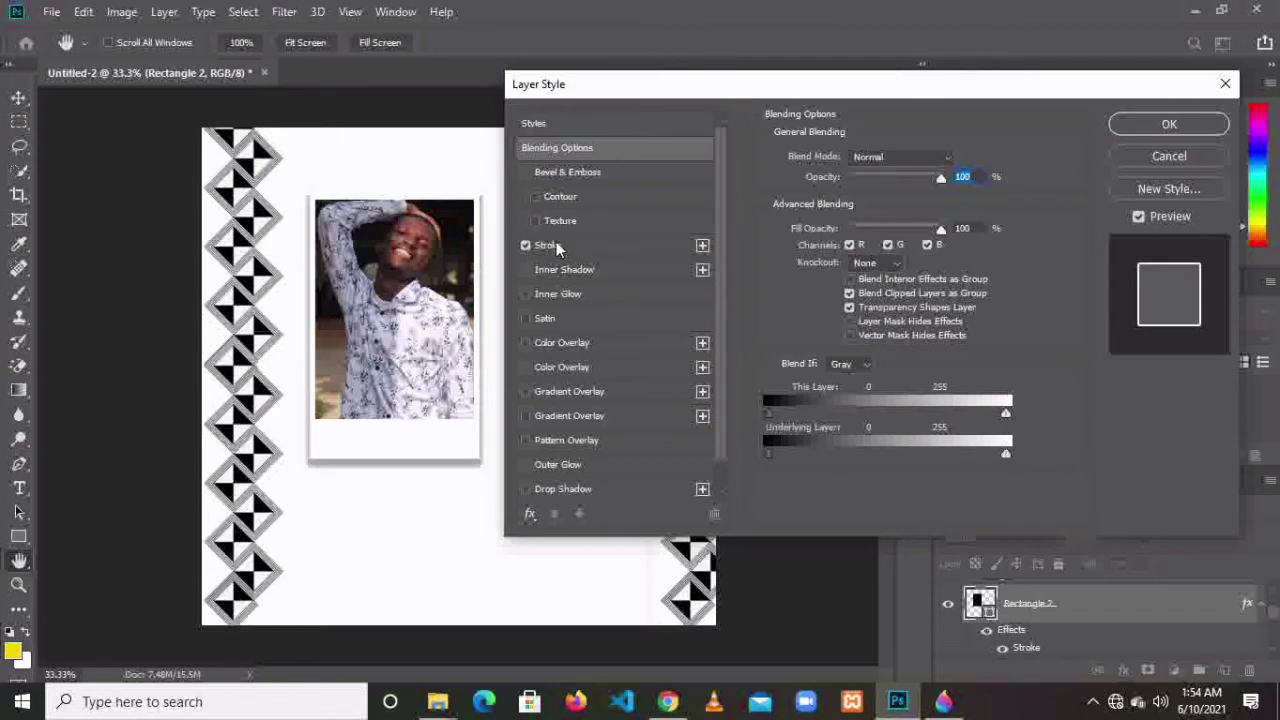
{"action": "left_click", "coordinate": [600, 250]}
{"action": "left_click", "coordinate": [808, 291]}
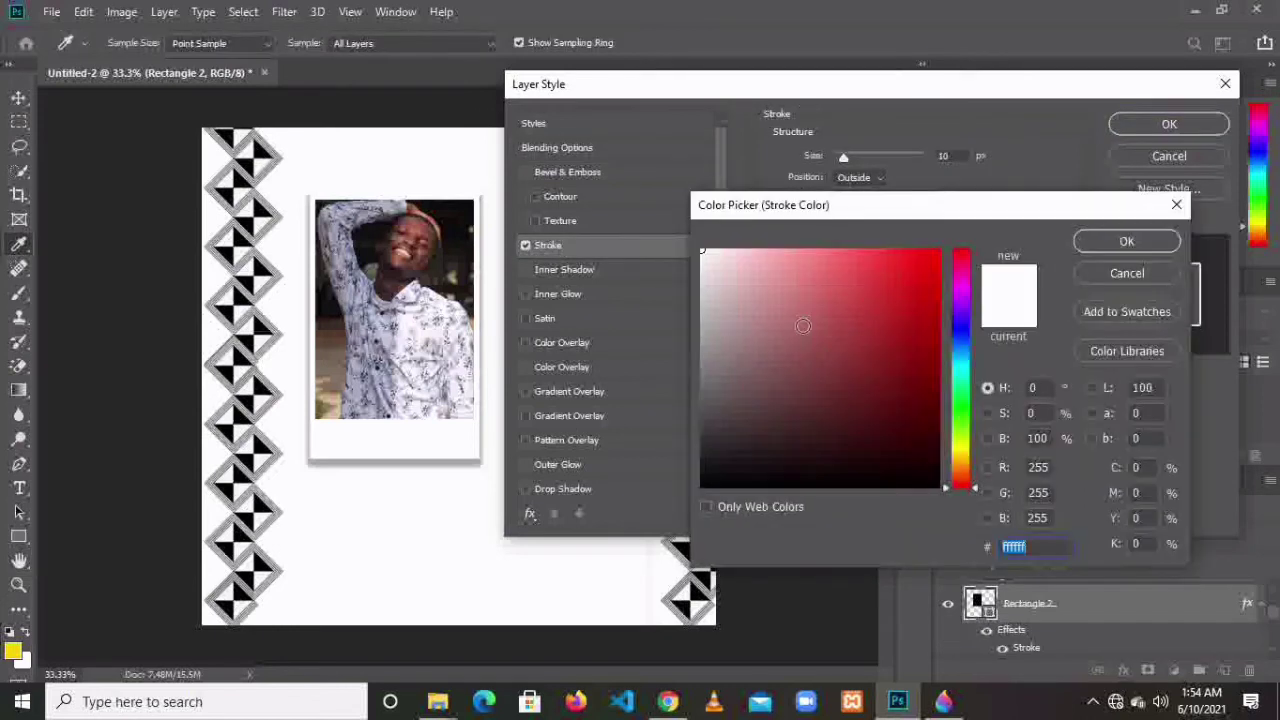
{"action": "left_click", "coordinate": [940, 487]}
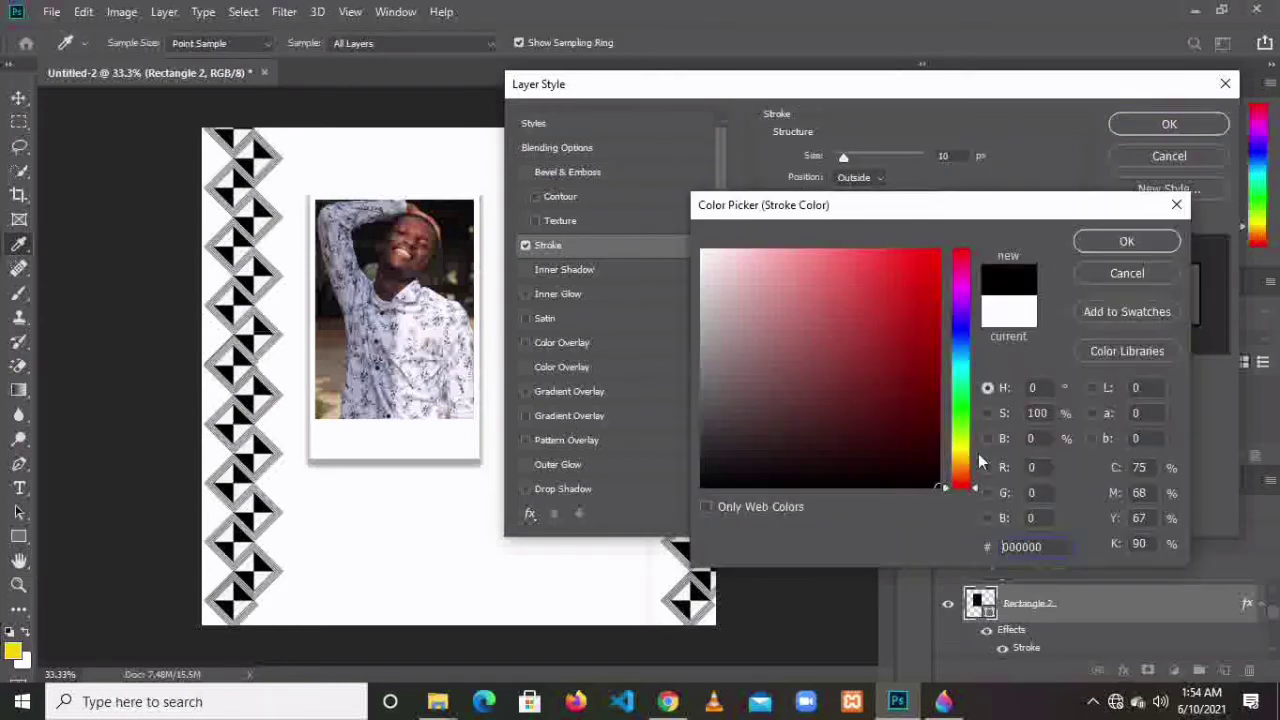
{"action": "left_click", "coordinate": [1081, 245]}
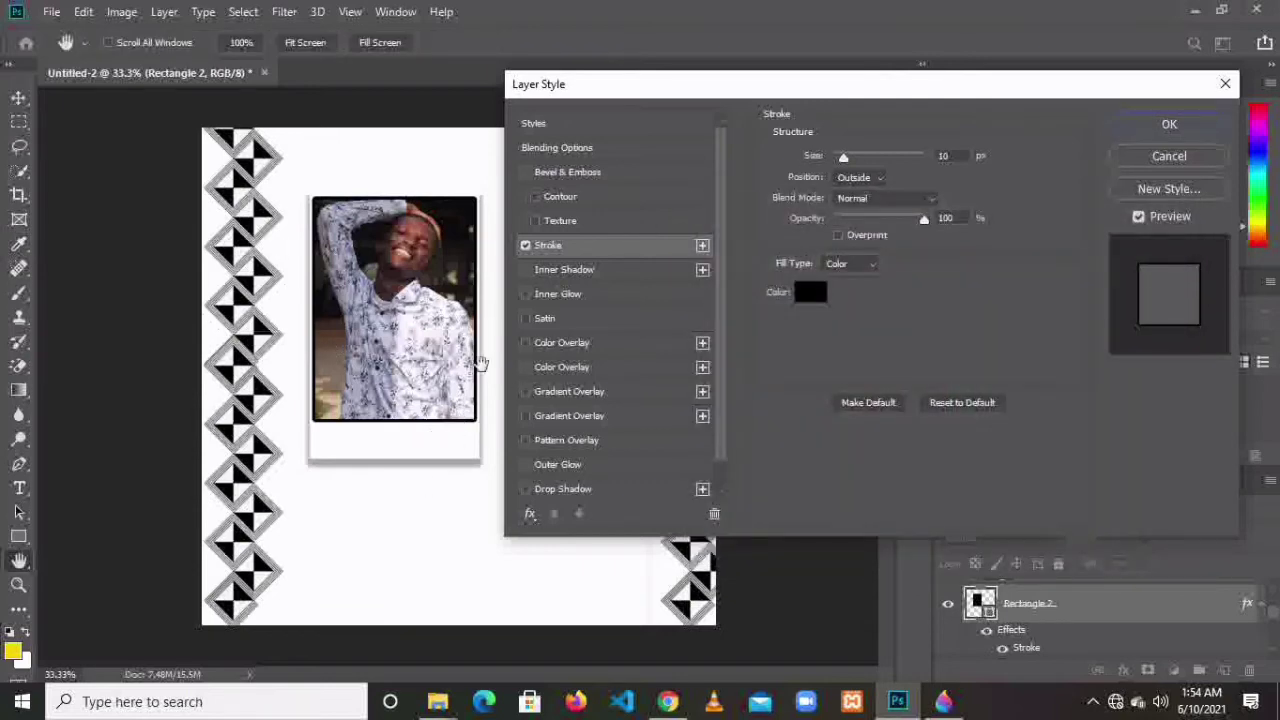
{"action": "left_click", "coordinate": [1124, 126]}
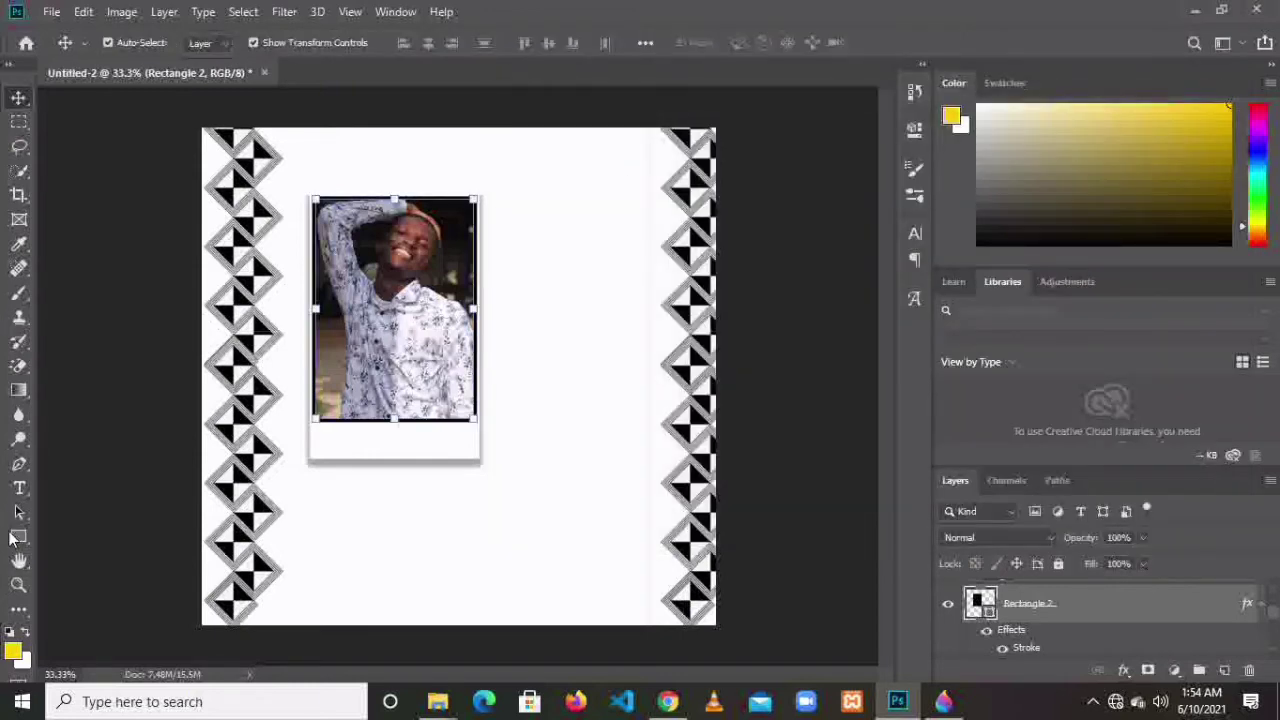
- Add the person's name in 18 pt Calibri Bold in the blank strip under the photo, coloured black (#000000)
{"action": "left_click", "coordinate": [19, 487]}
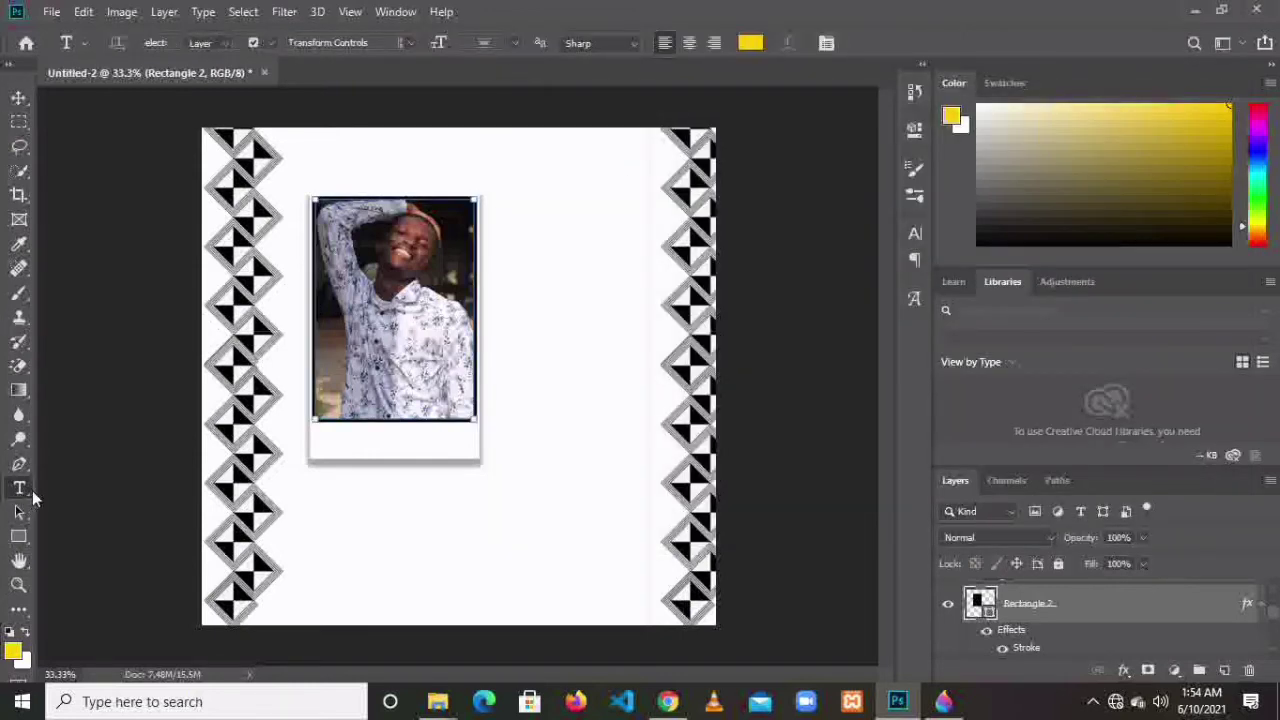
{"action": "left_click", "coordinate": [357, 439]}
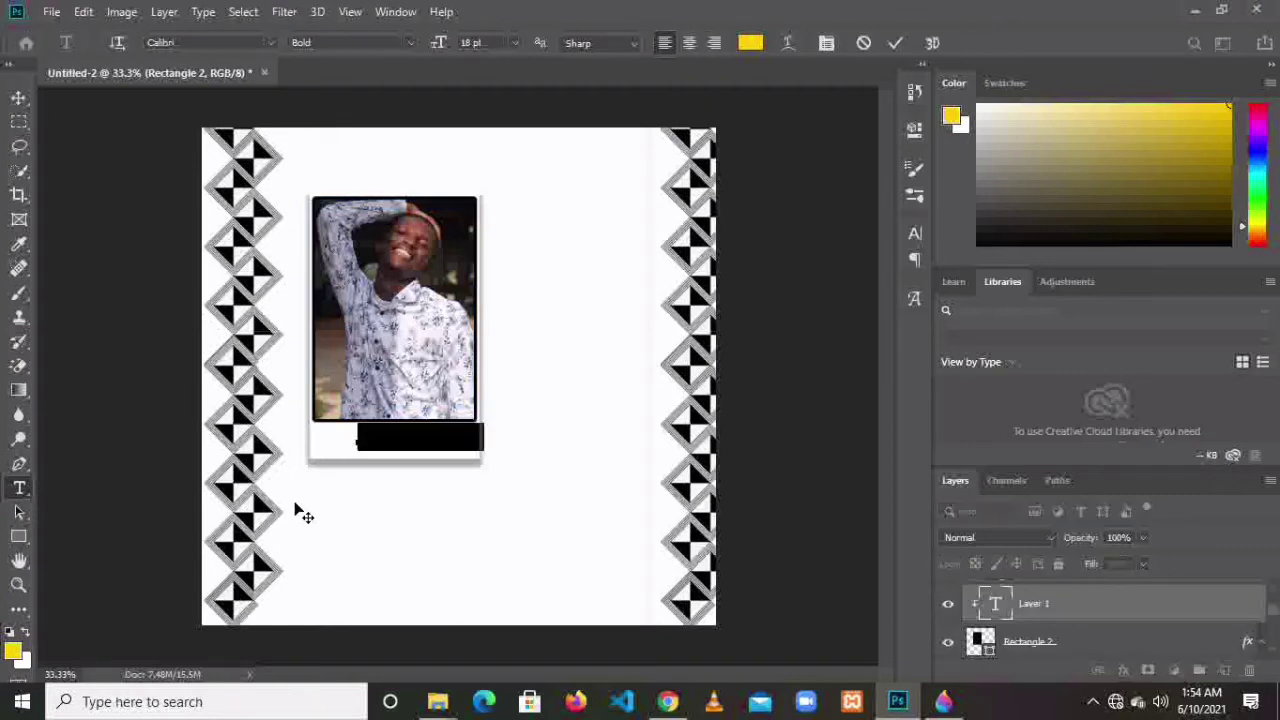
{"action": "key", "text": "BackSpace"}
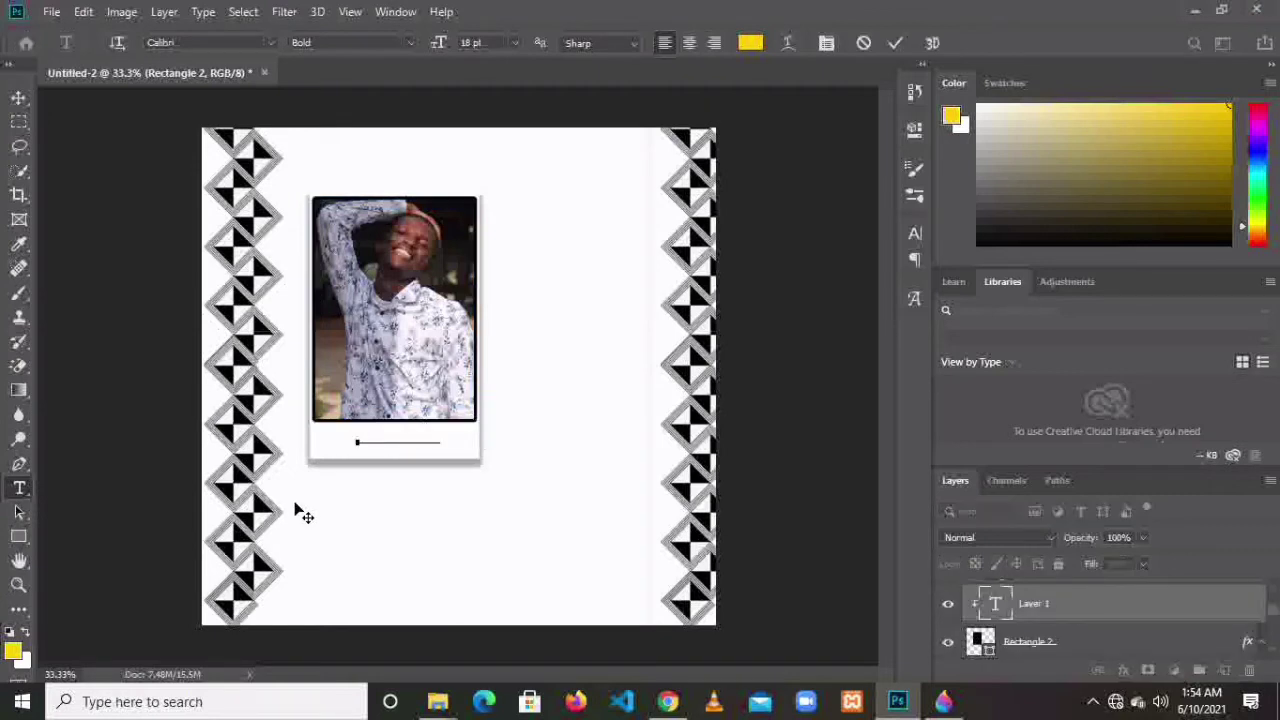
{"action": "key", "text": "ctrl+a"}
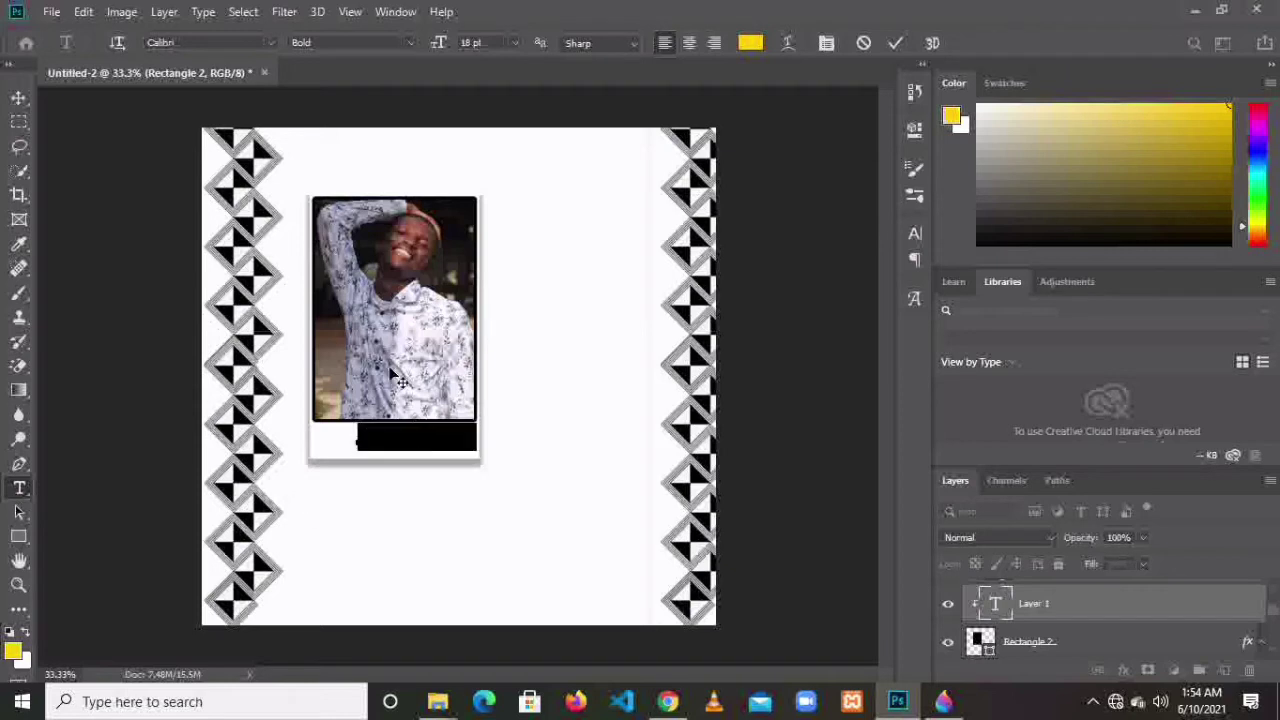
{"action": "left_click", "coordinate": [752, 48]}
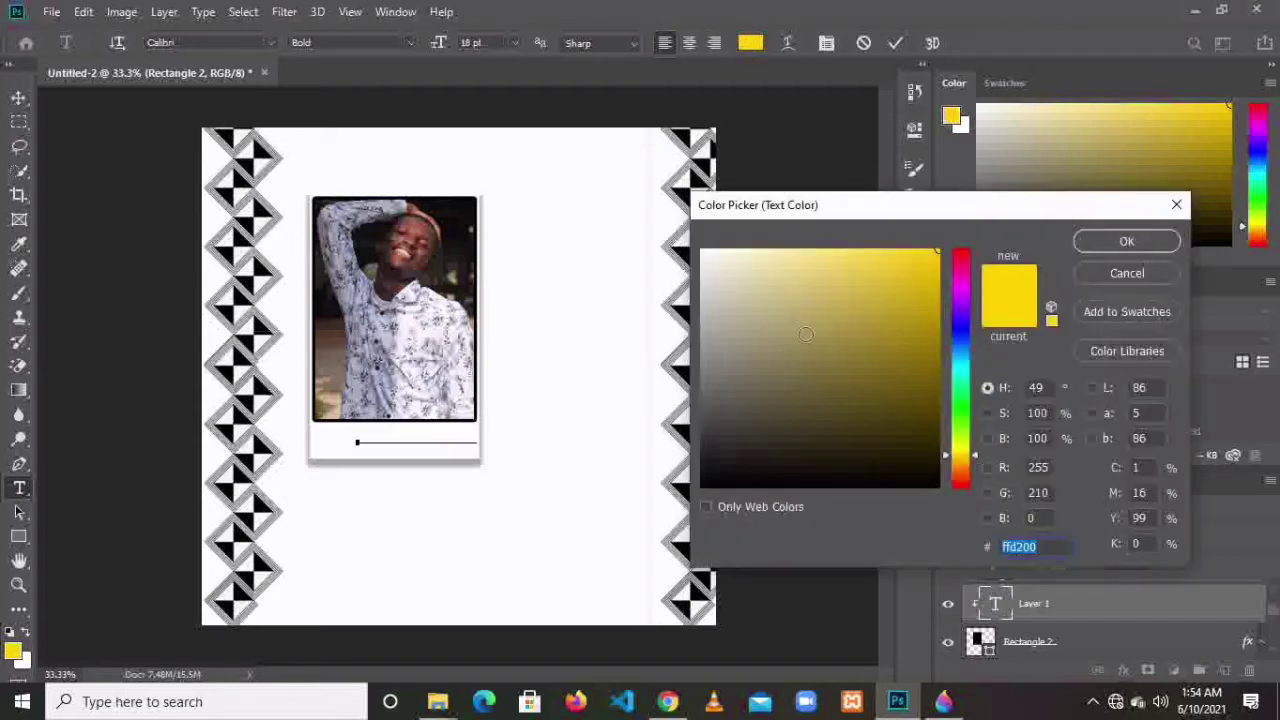
{"action": "type", "text": "000000"}
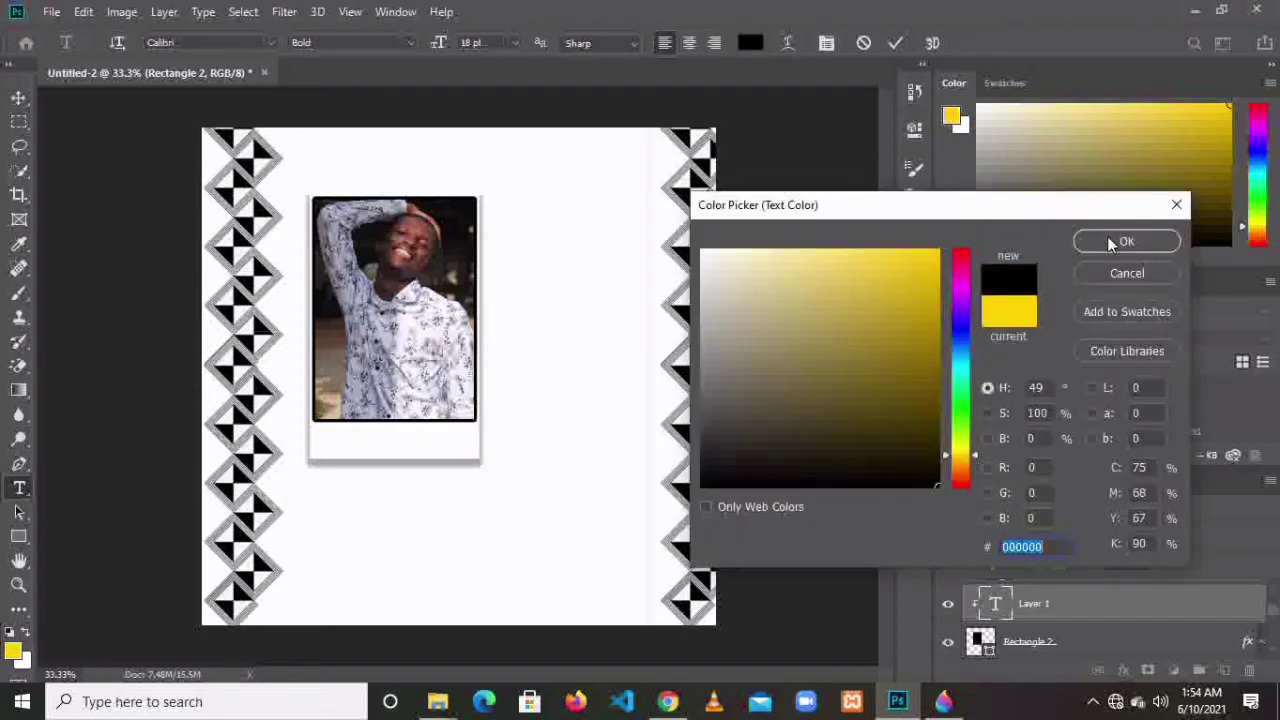
{"action": "left_click", "coordinate": [1108, 242]}
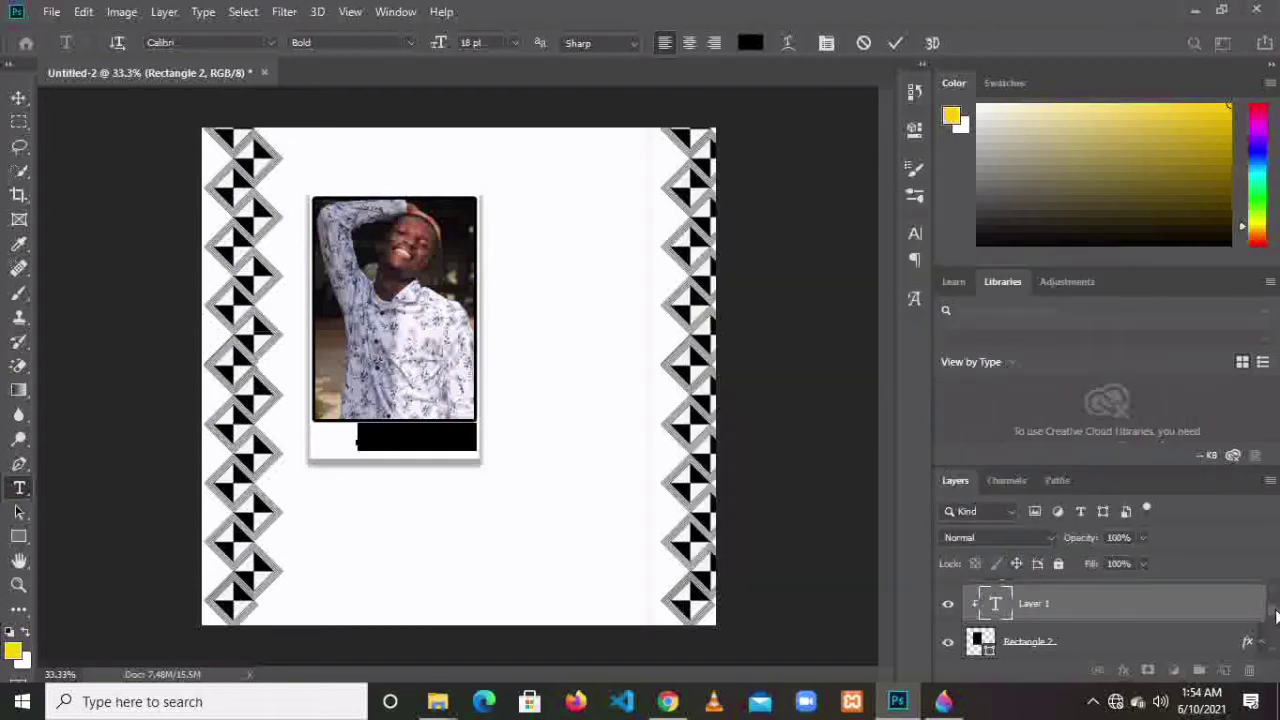
- Move the name text layer above the IMG_3666 layer
{"action": "scroll", "coordinate": [1276, 617], "scroll_direction": "down", "scroll_amount": 3}
{"action": "left_click_drag", "start_coordinate": [1274, 600], "coordinate": [1274, 610]}
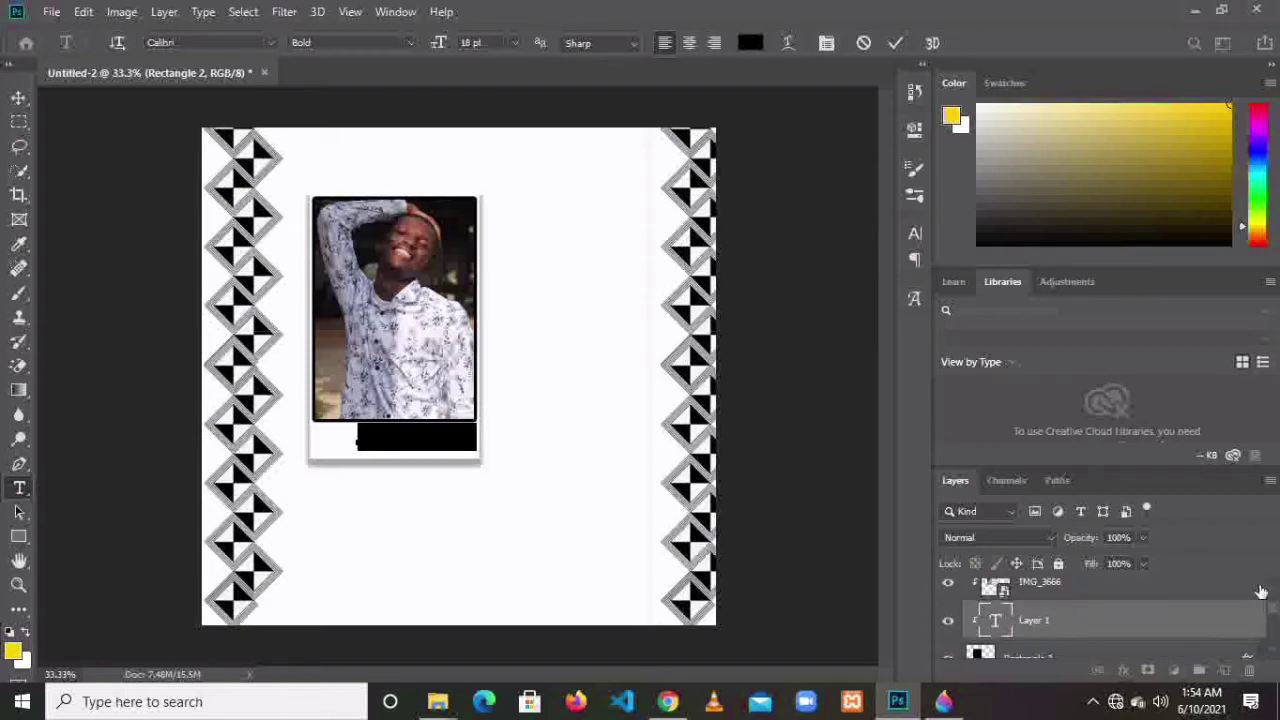
{"action": "scroll", "coordinate": [1274, 592], "scroll_direction": "up", "scroll_amount": 1}
{"action": "left_click_drag", "start_coordinate": [1140, 667], "coordinate": [1131, 604]}
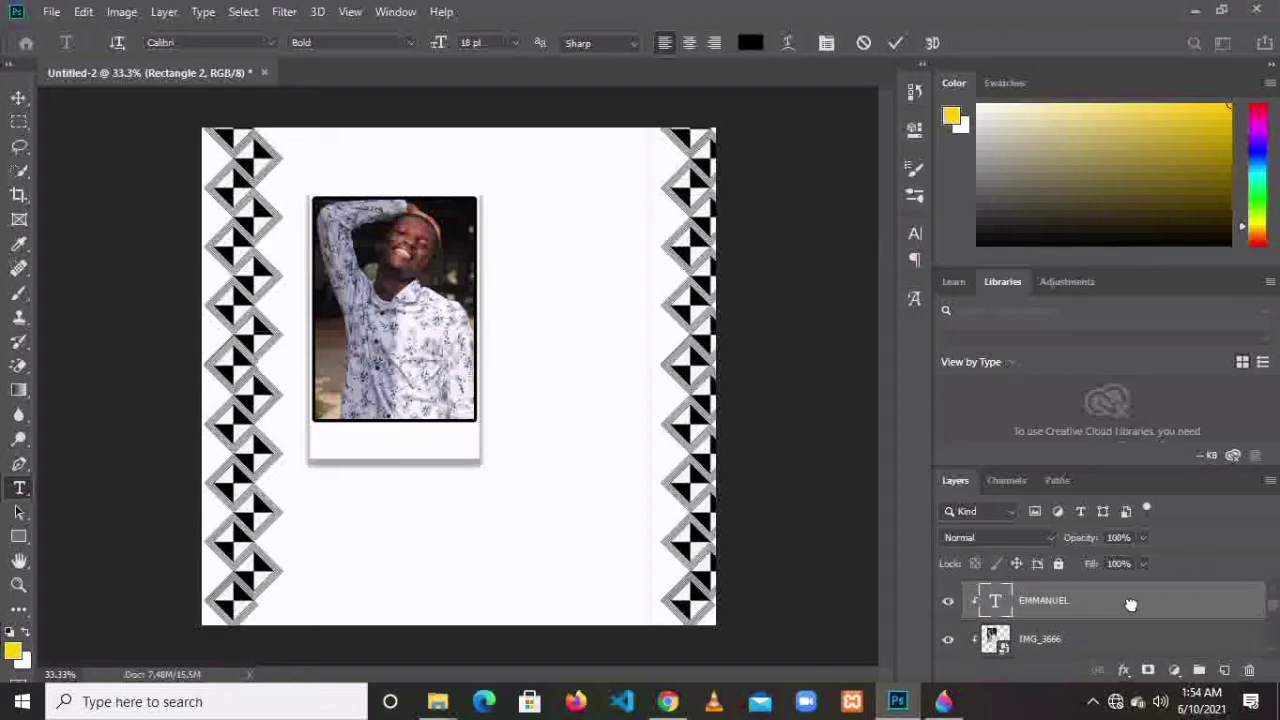
{"action": "right_click", "coordinate": [1041, 604]}
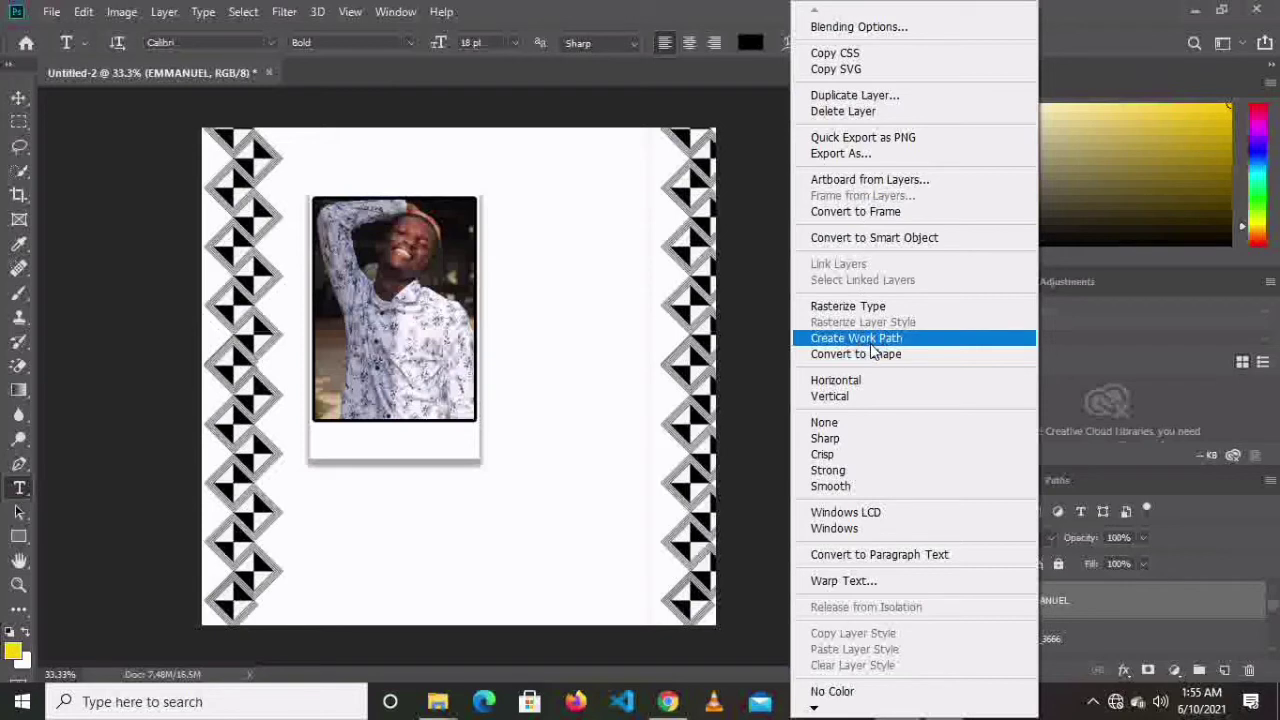
{"action": "left_click", "coordinate": [1071, 602]}
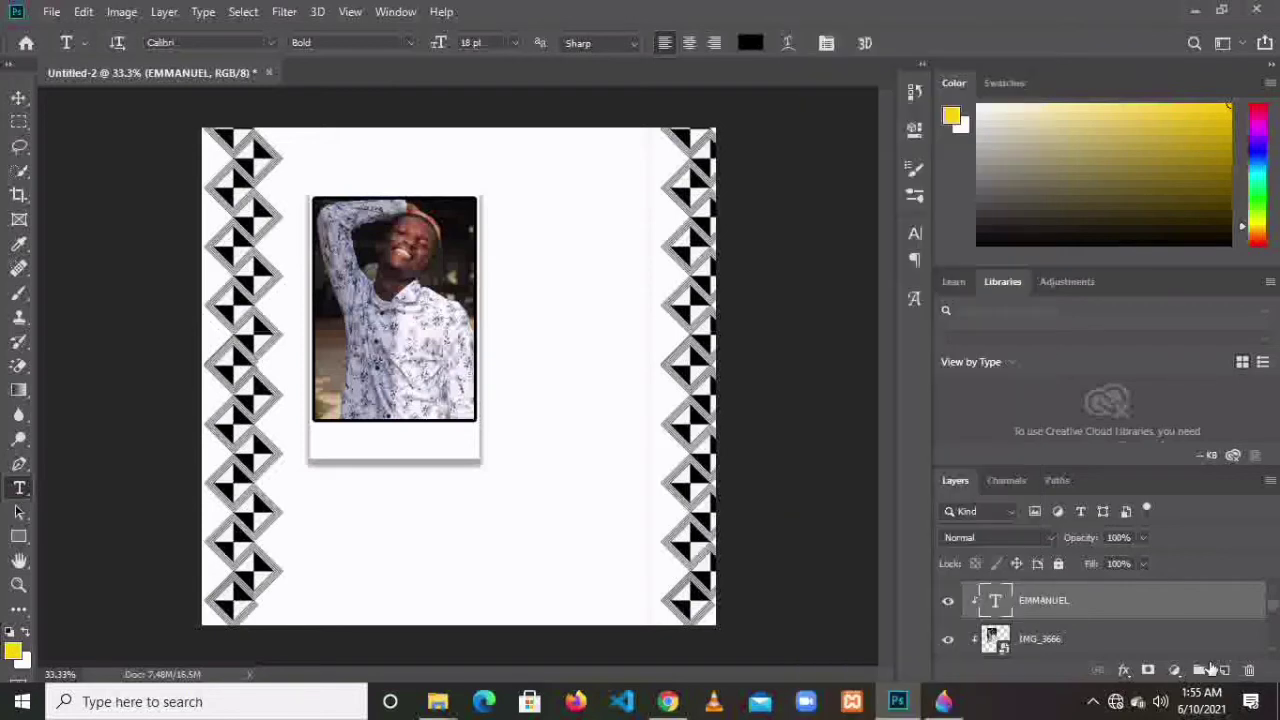
{"action": "left_click_drag", "start_coordinate": [1211, 669], "coordinate": [1208, 651]}
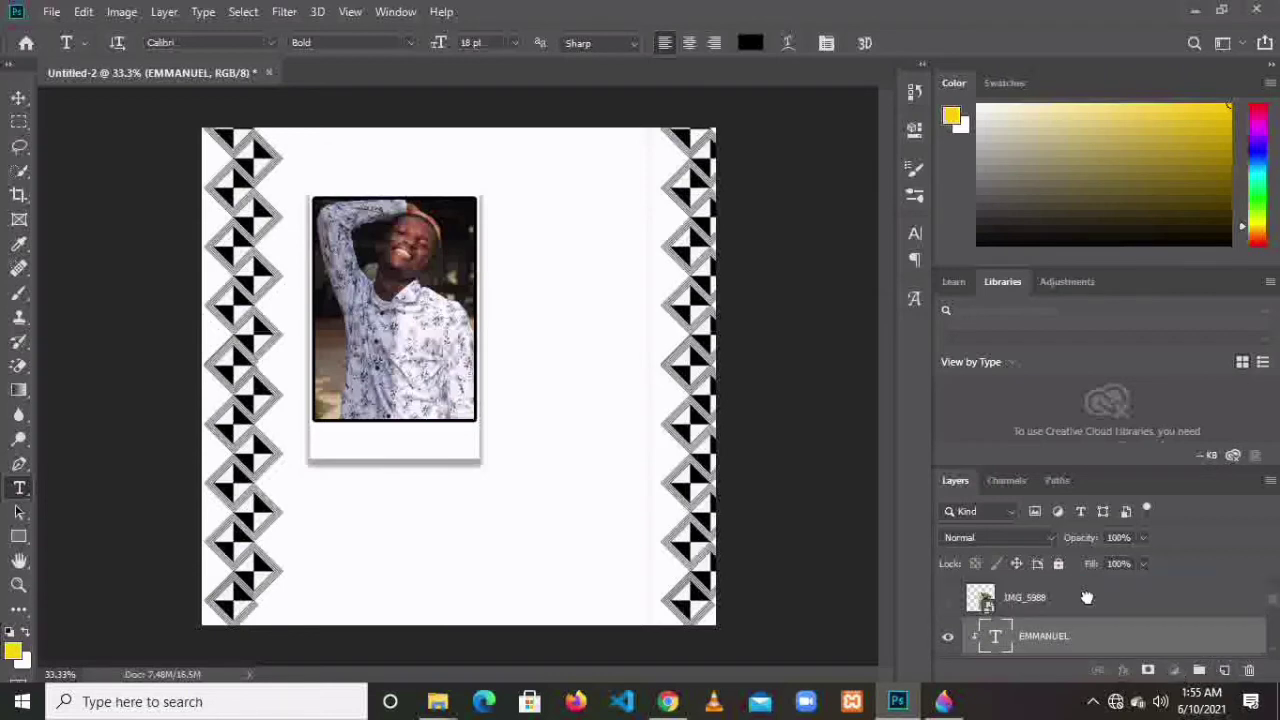
- Move the name text layer above IMG_5988 and enlarge the caption to about 127.7%, fitting it within the strip under the photo
{"action": "left_click_drag", "start_coordinate": [1087, 597], "coordinate": [1087, 597]}
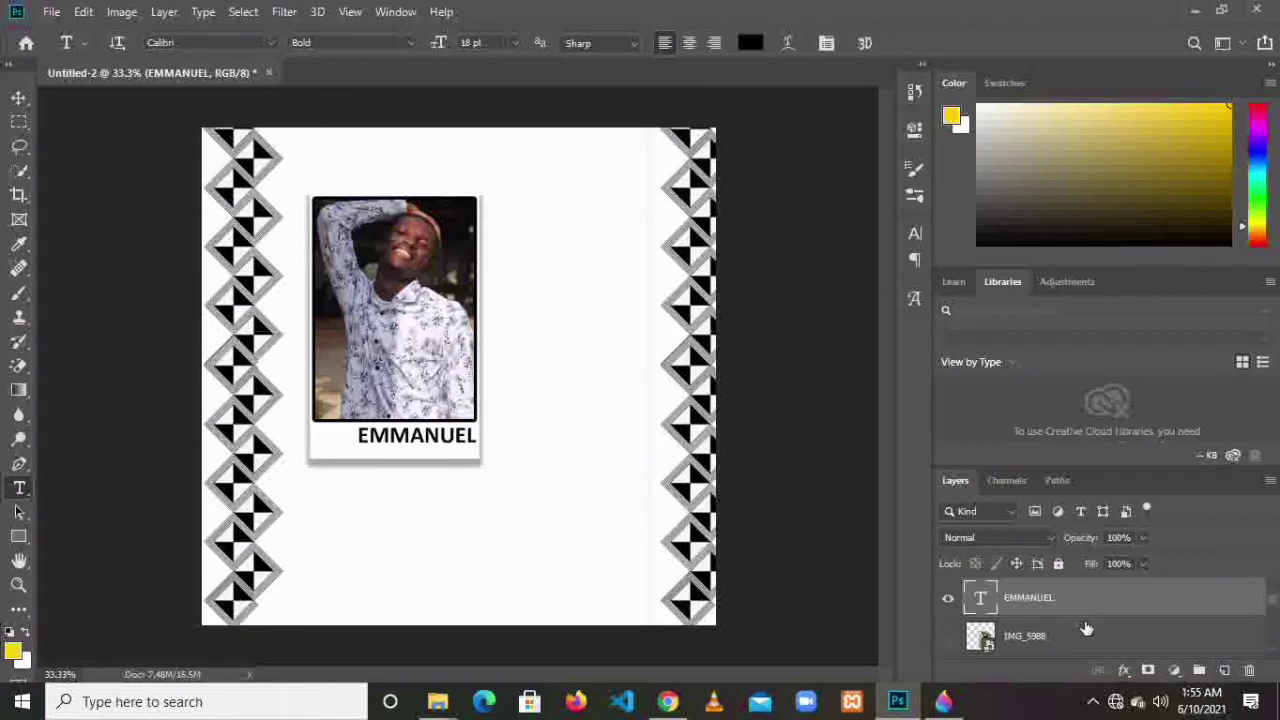
{"action": "left_click", "coordinate": [18, 95]}
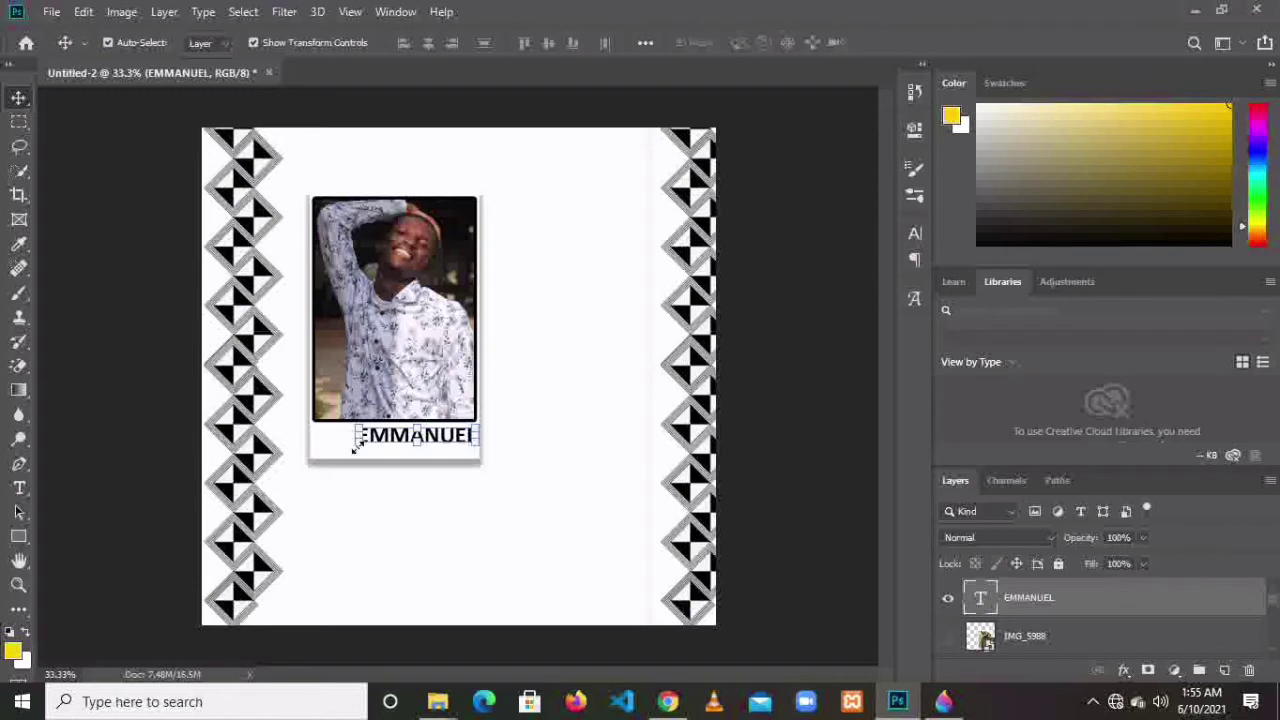
{"action": "mouse_move", "coordinate": [359, 444]}
{"action": "left_mouse_down"}
{"action": "mouse_move", "coordinate": [326, 451]}
{"action": "mouse_move", "coordinate": [376, 445]}
{"action": "left_mouse_up"}
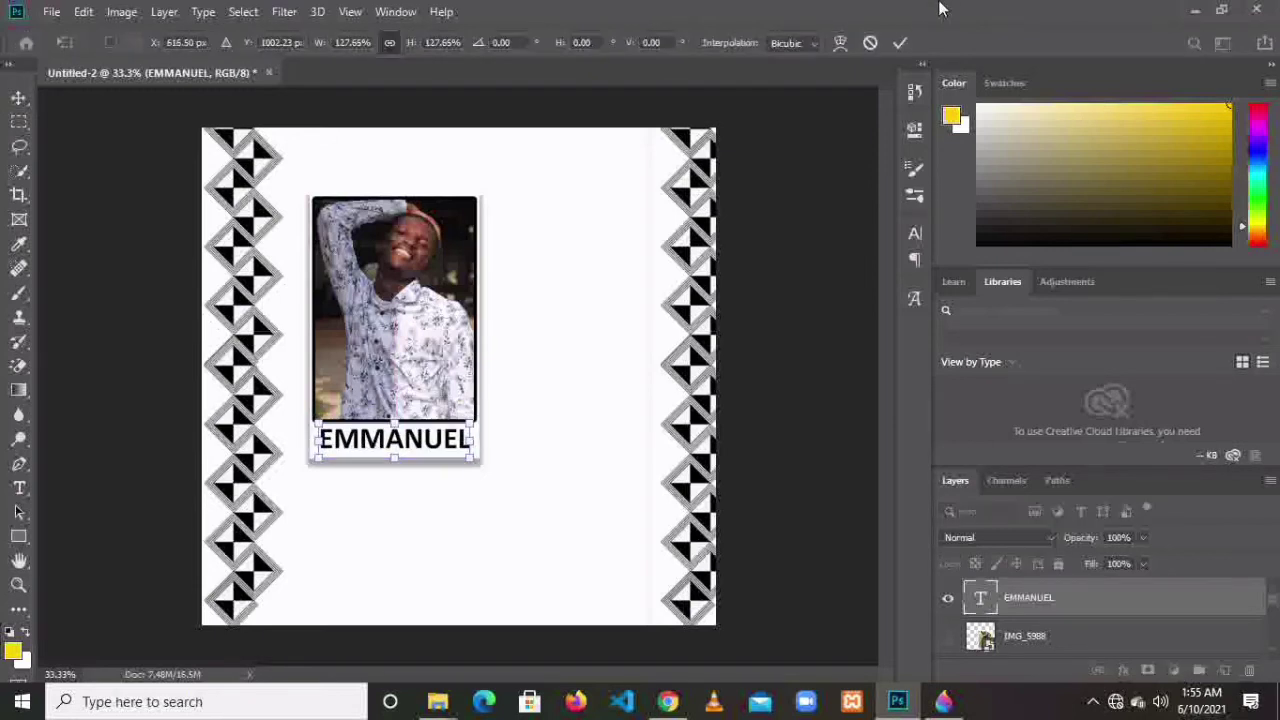
{"action": "left_click", "coordinate": [904, 43]}
{"action": "left_click", "coordinate": [777, 331]}
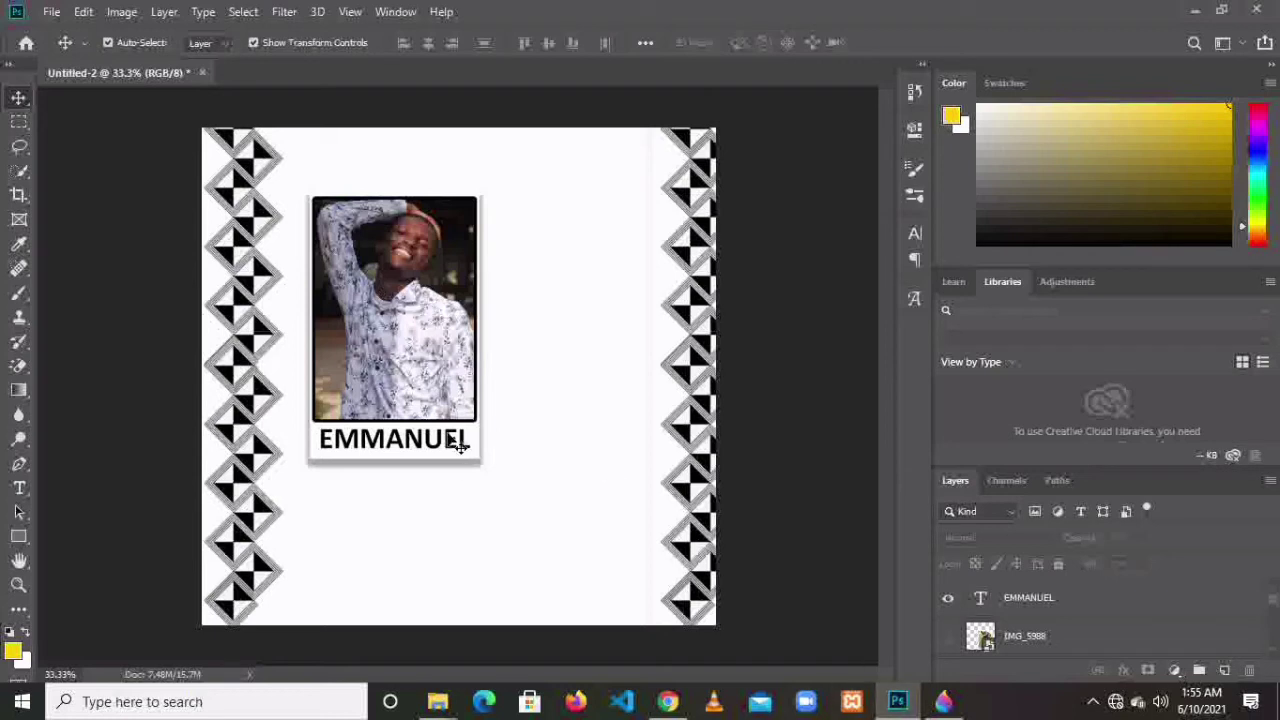
- Group the name text, IMG_3666, Rectangle 2 and Rectangle 1 layers together
{"action": "left_click", "coordinate": [1064, 598]}
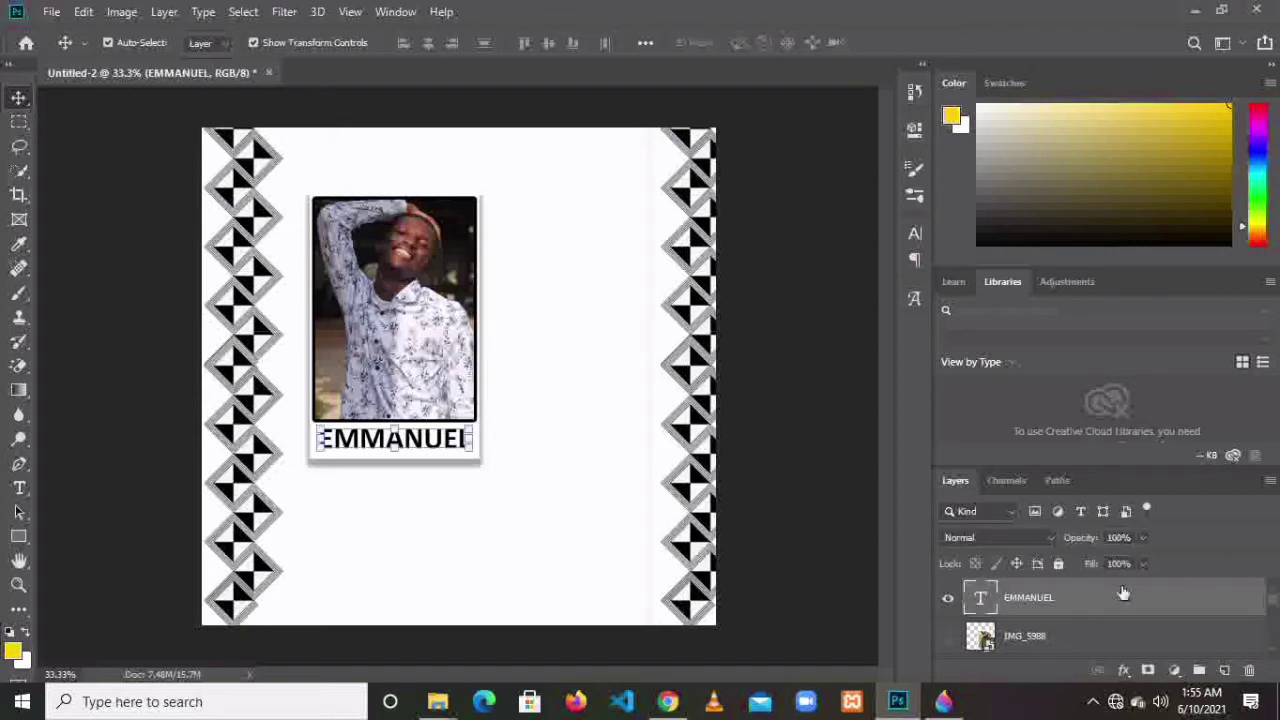
{"action": "scroll", "coordinate": [1277, 655], "scroll_direction": "down", "scroll_amount": 2}
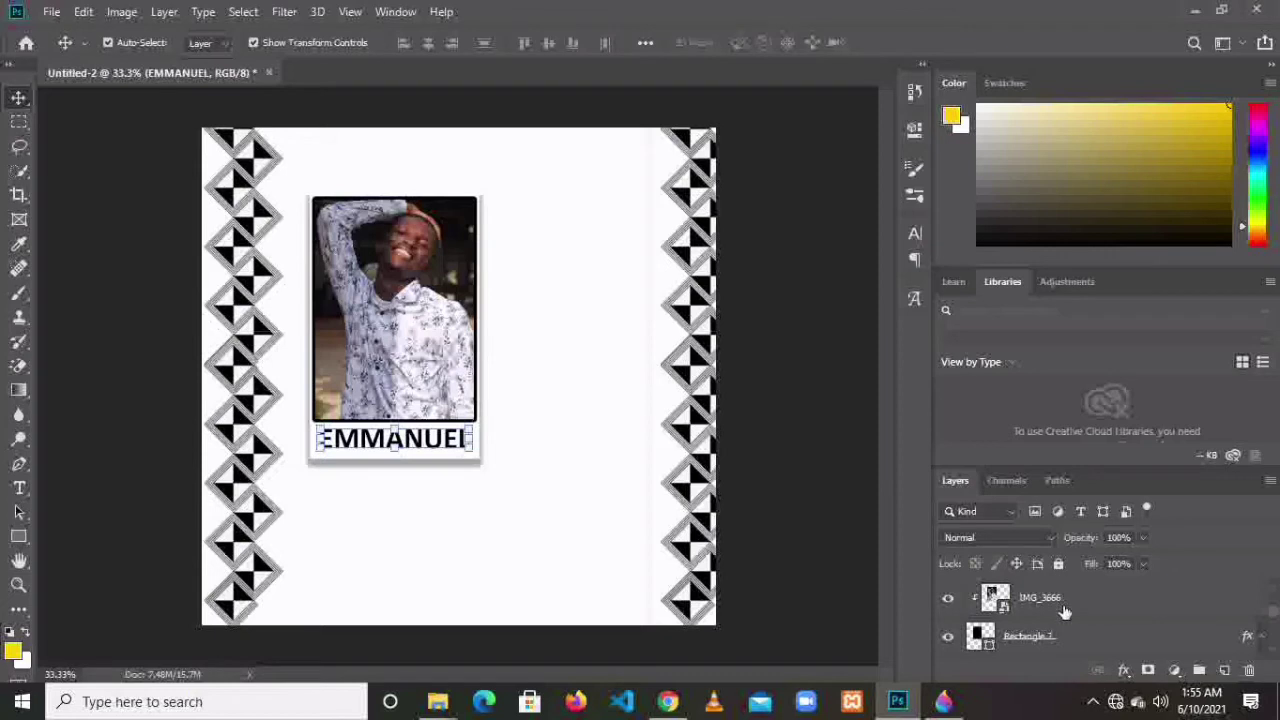
{"action": "key", "text": "ctrl"}
{"action": "left_click", "coordinate": [1086, 607]}
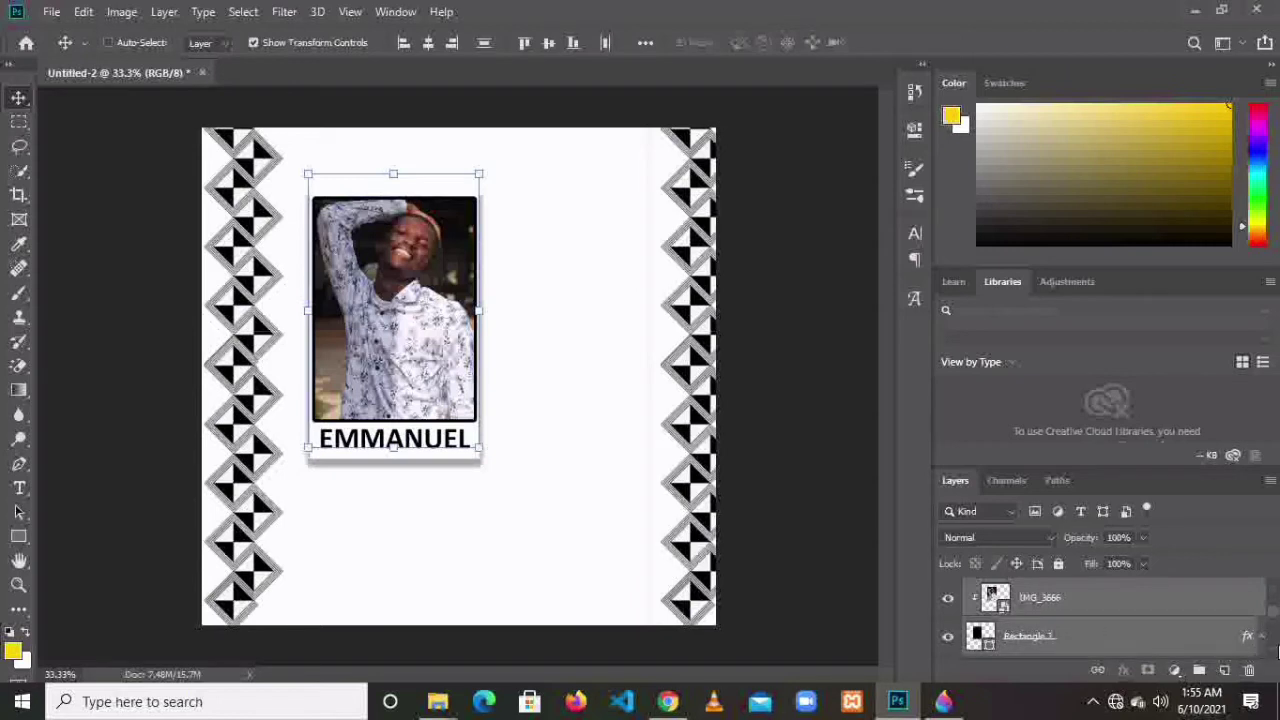
{"action": "scroll", "coordinate": [1277, 652], "scroll_direction": "down", "scroll_amount": 2}
{"action": "left_click", "coordinate": [1122, 647]}
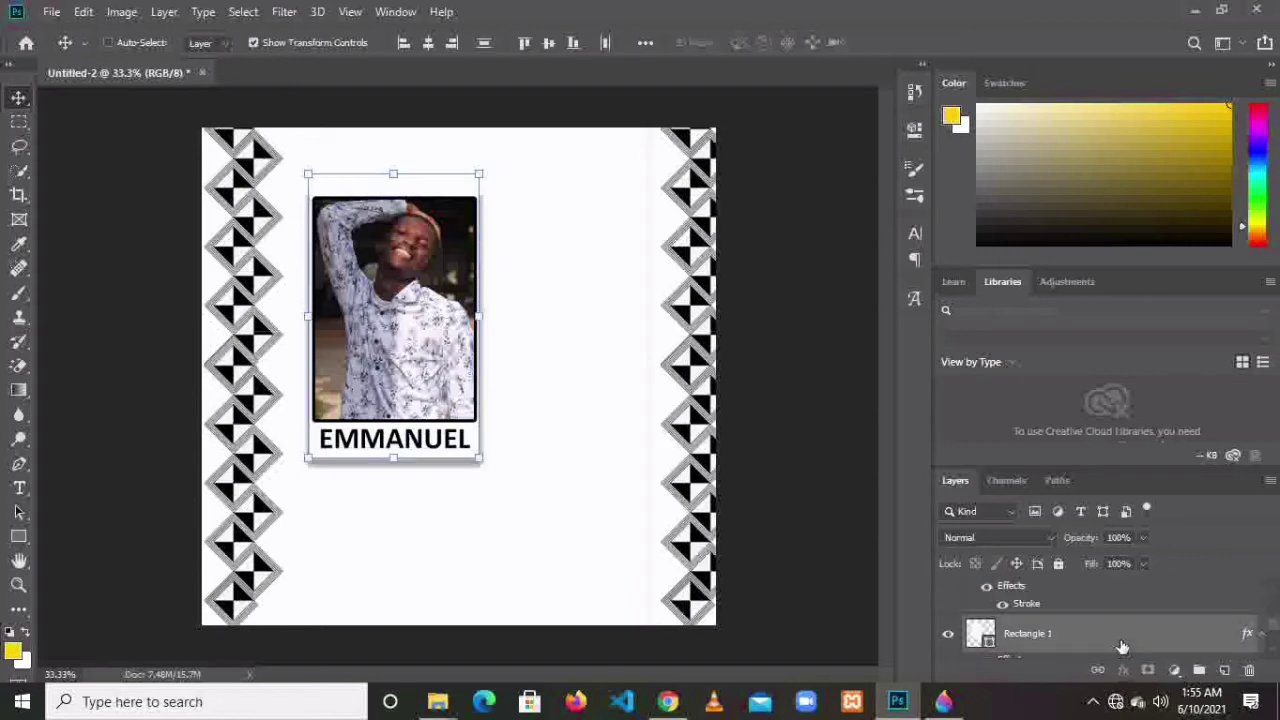
{"action": "scroll", "coordinate": [1130, 647], "scroll_direction": "down", "scroll_amount": 3}
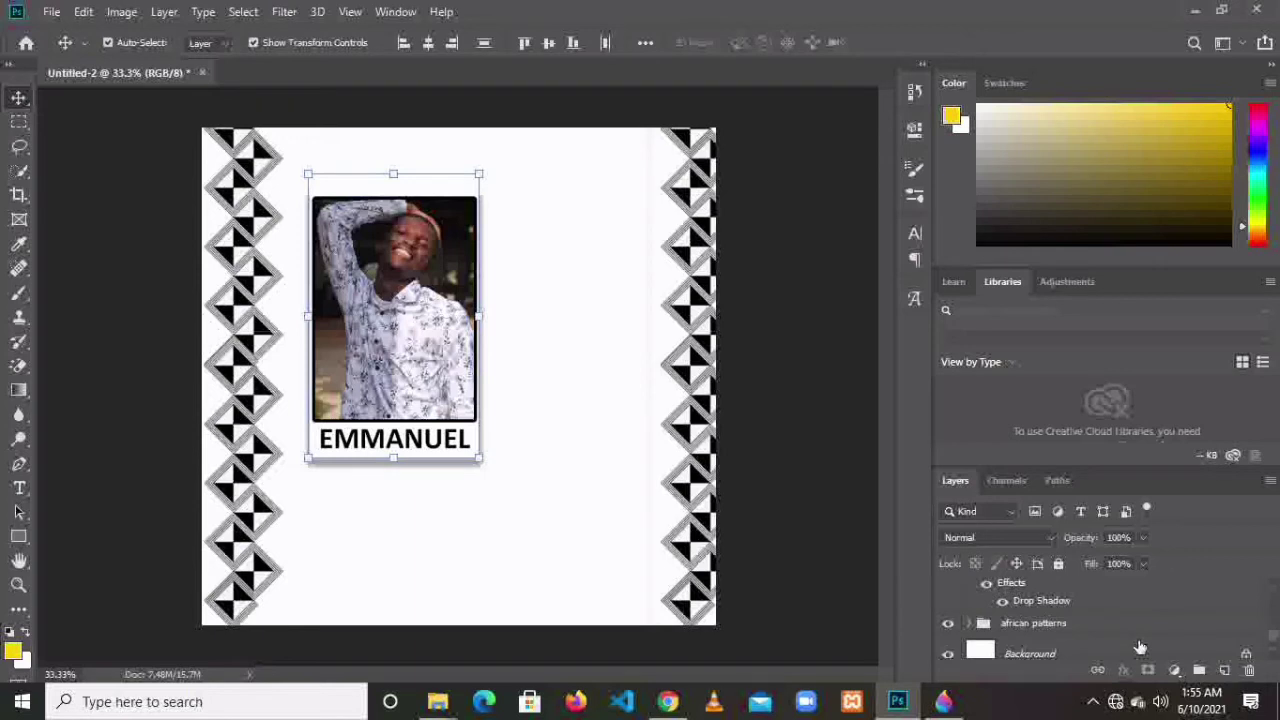
{"action": "left_click", "coordinate": [1200, 670]}
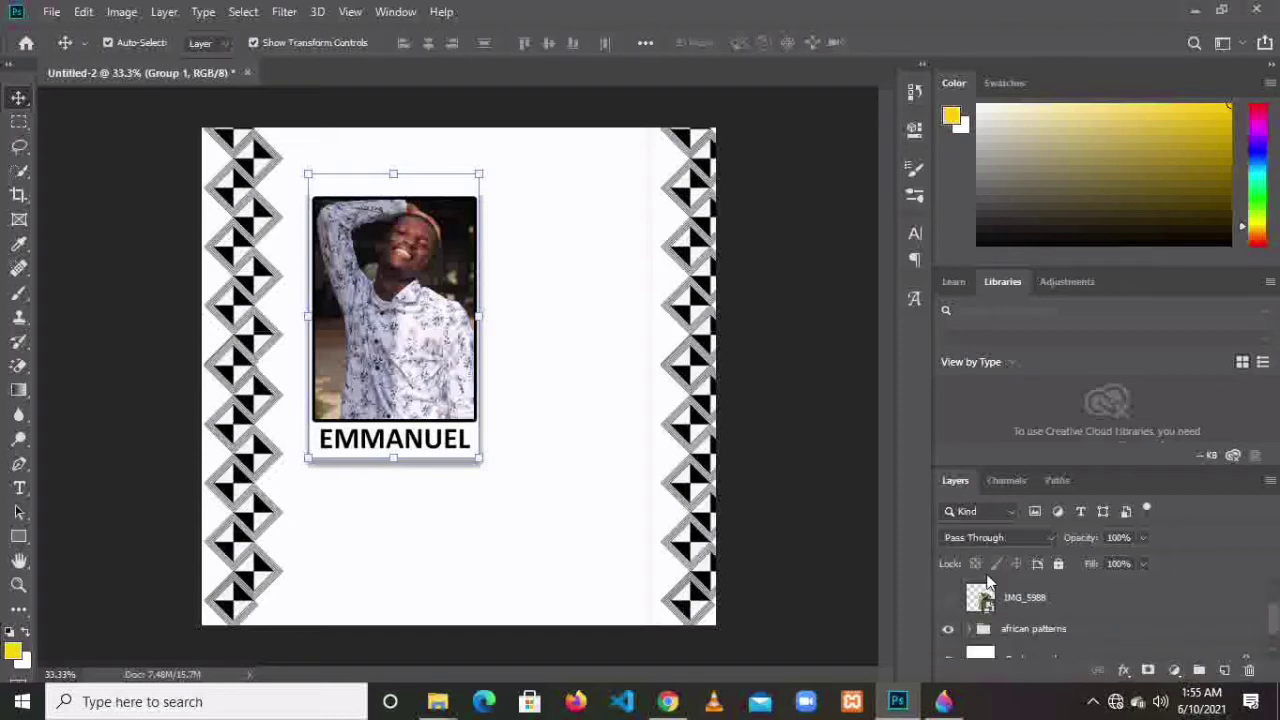
- Rename the framed photo's new layer group as IMAGE1
{"action": "double_click", "coordinate": [1030, 594]}
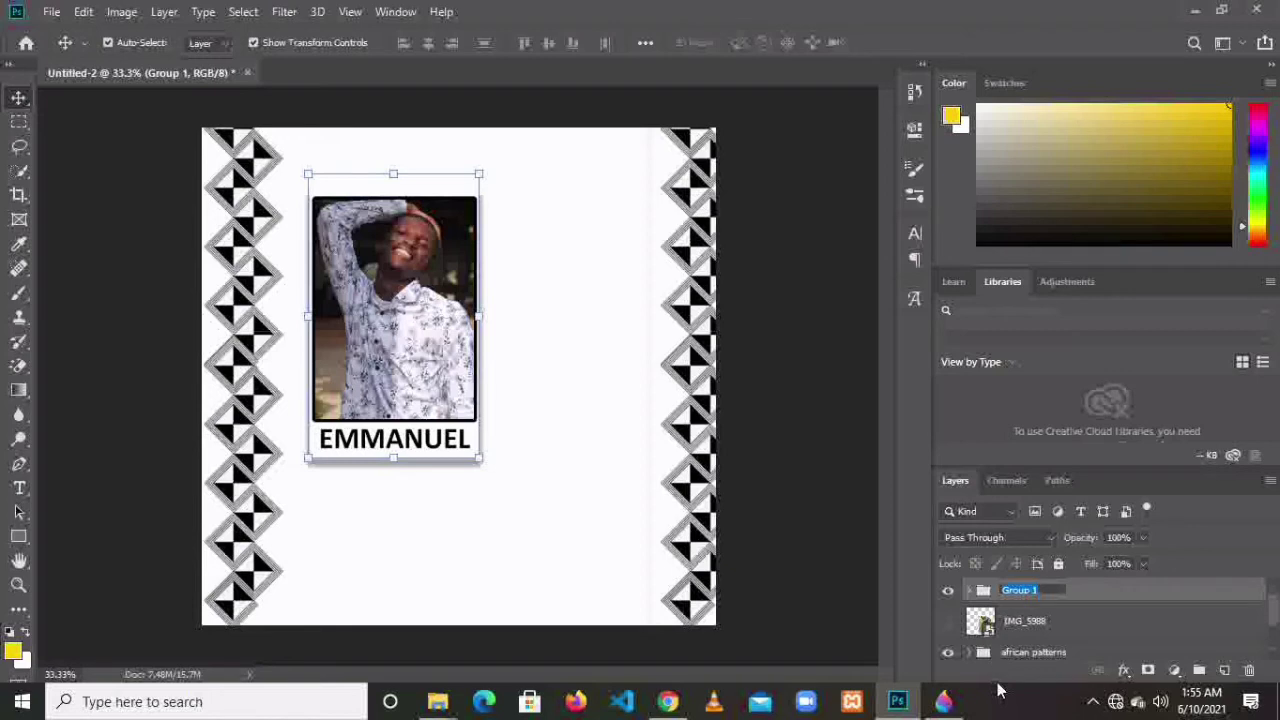
{"action": "type", "text": "f"}
{"action": "key", "text": "Return"}
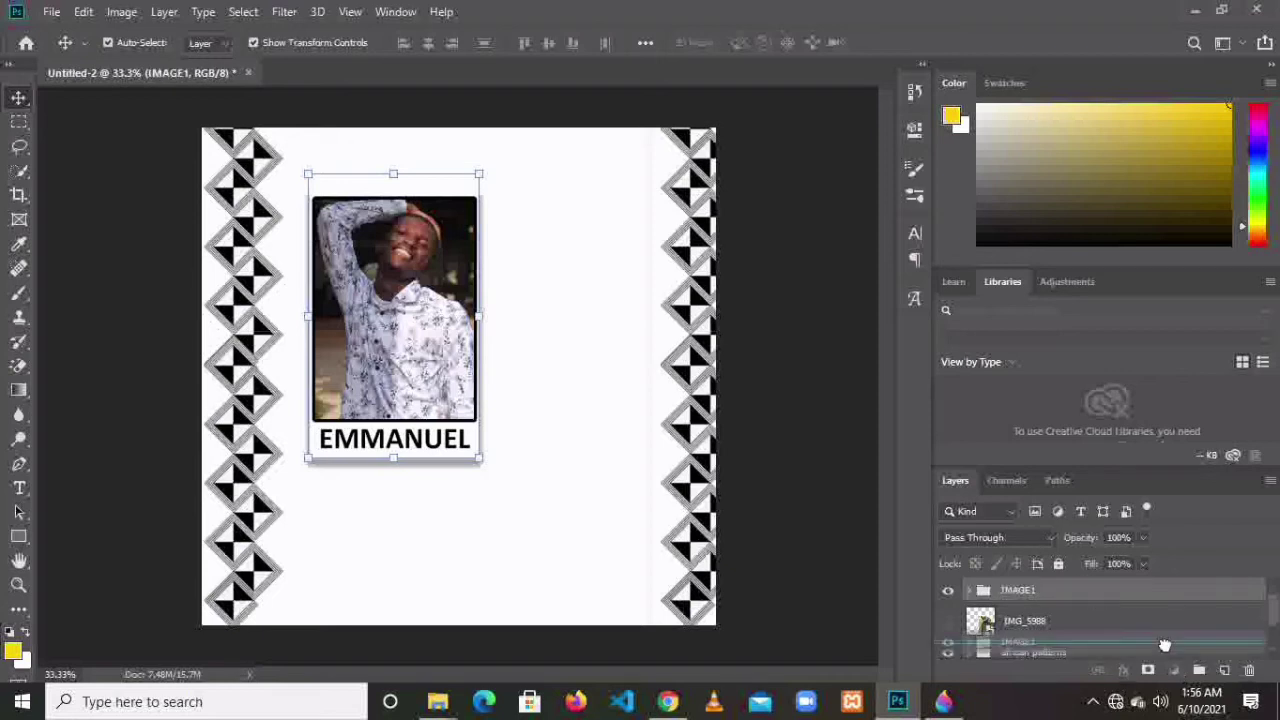
- Duplicate the IMAGE1 group and rename the copy IMAGE2
{"action": "left_click_drag", "start_coordinate": [1104, 585], "coordinate": [1227, 672]}
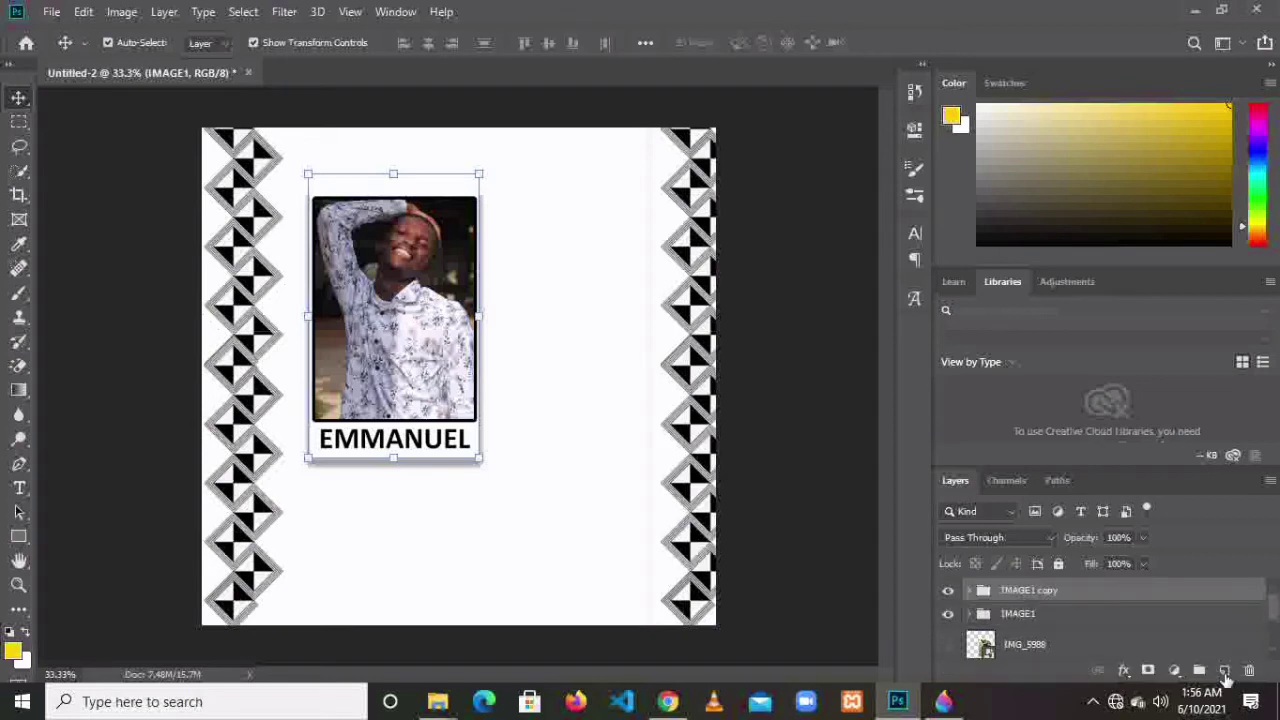
{"action": "double_click", "coordinate": [1043, 590]}
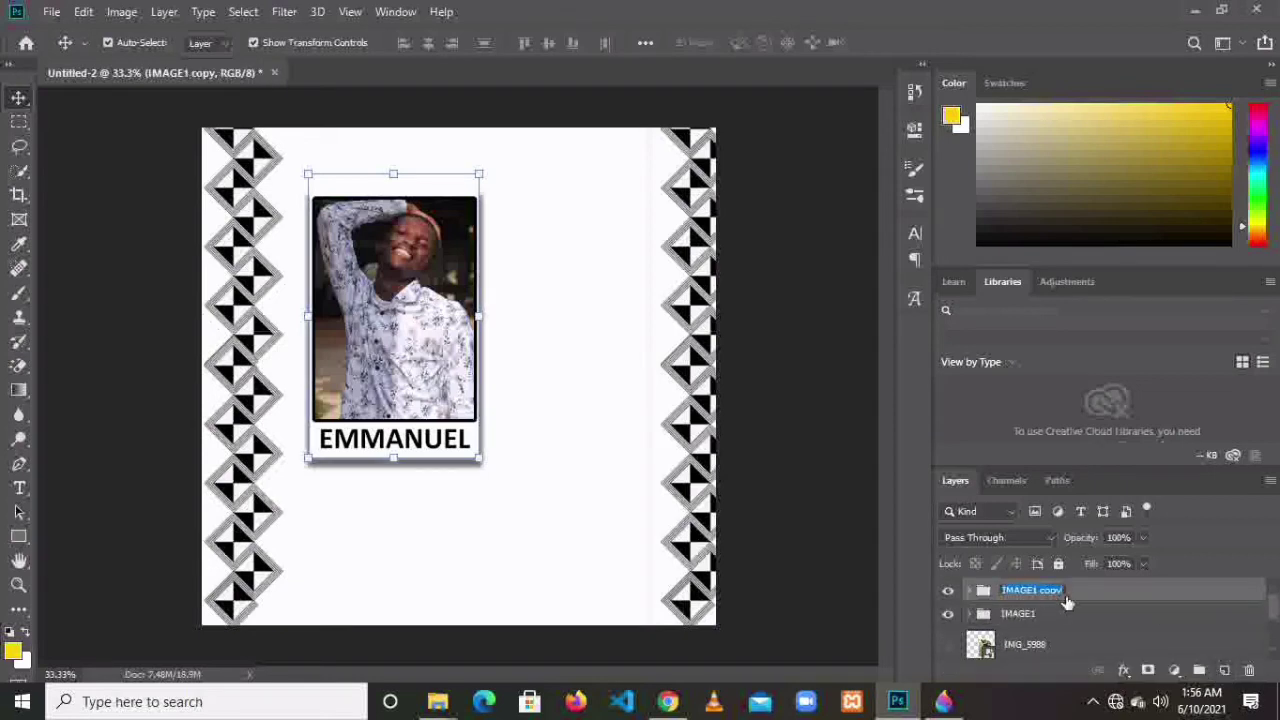
{"action": "left_click", "coordinate": [1062, 591]}
{"action": "type", "text": "2"}
{"action": "key", "text": "Return"}
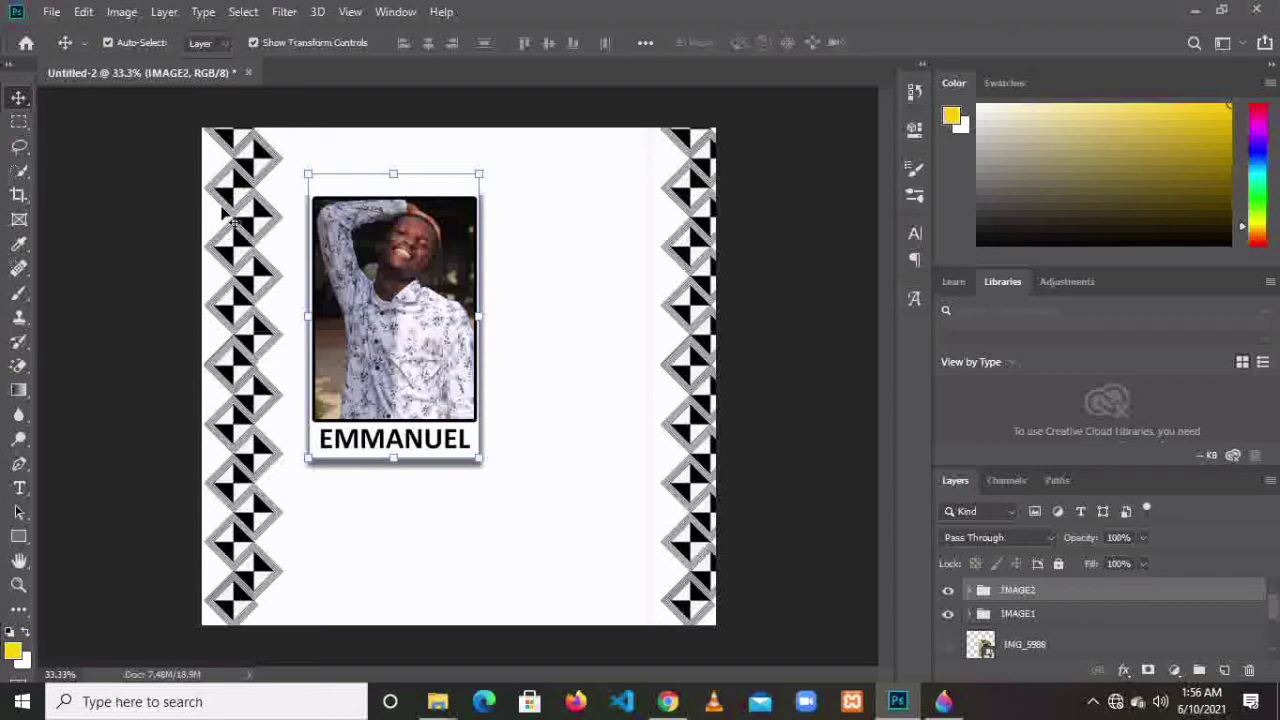
- Move the IMAGE2 card to about X 1030.5 px, Y 867 px, so it overlaps the first card's lower-right corner
{"action": "left_click", "coordinate": [478, 174]}
{"action": "left_click_drag", "start_coordinate": [447, 241], "coordinate": [579, 330]}
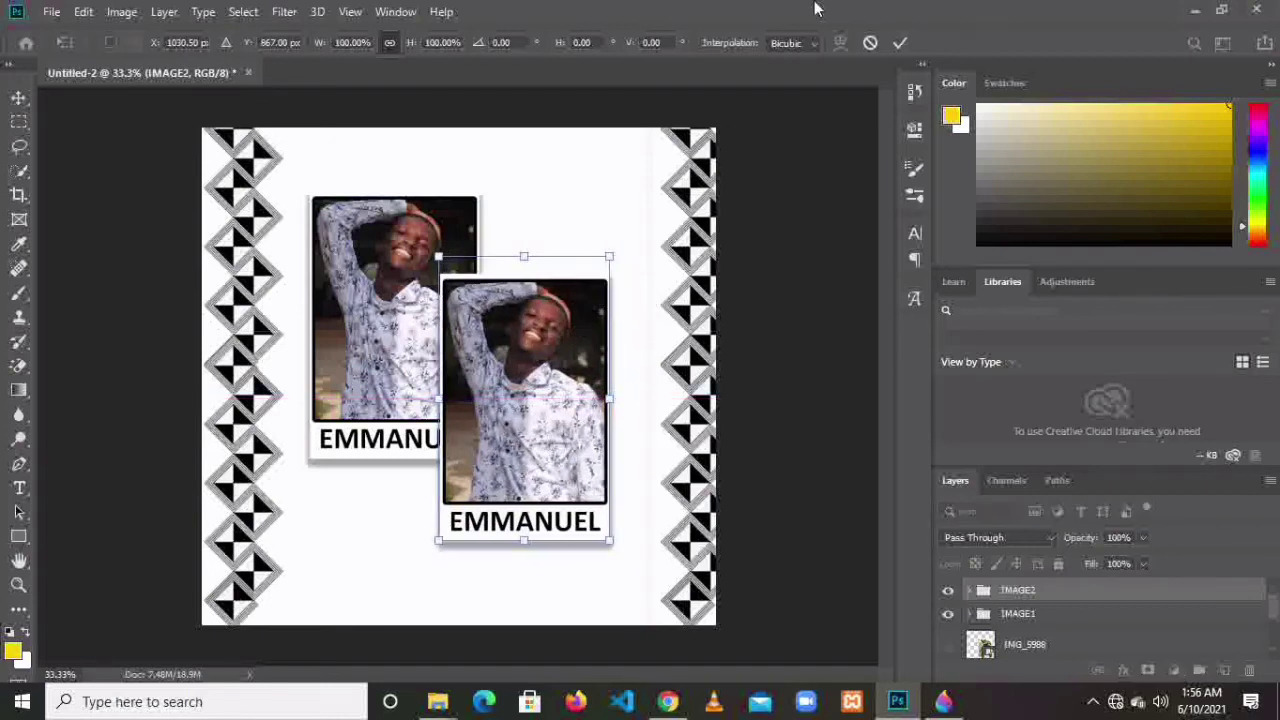
{"action": "left_click", "coordinate": [900, 43]}
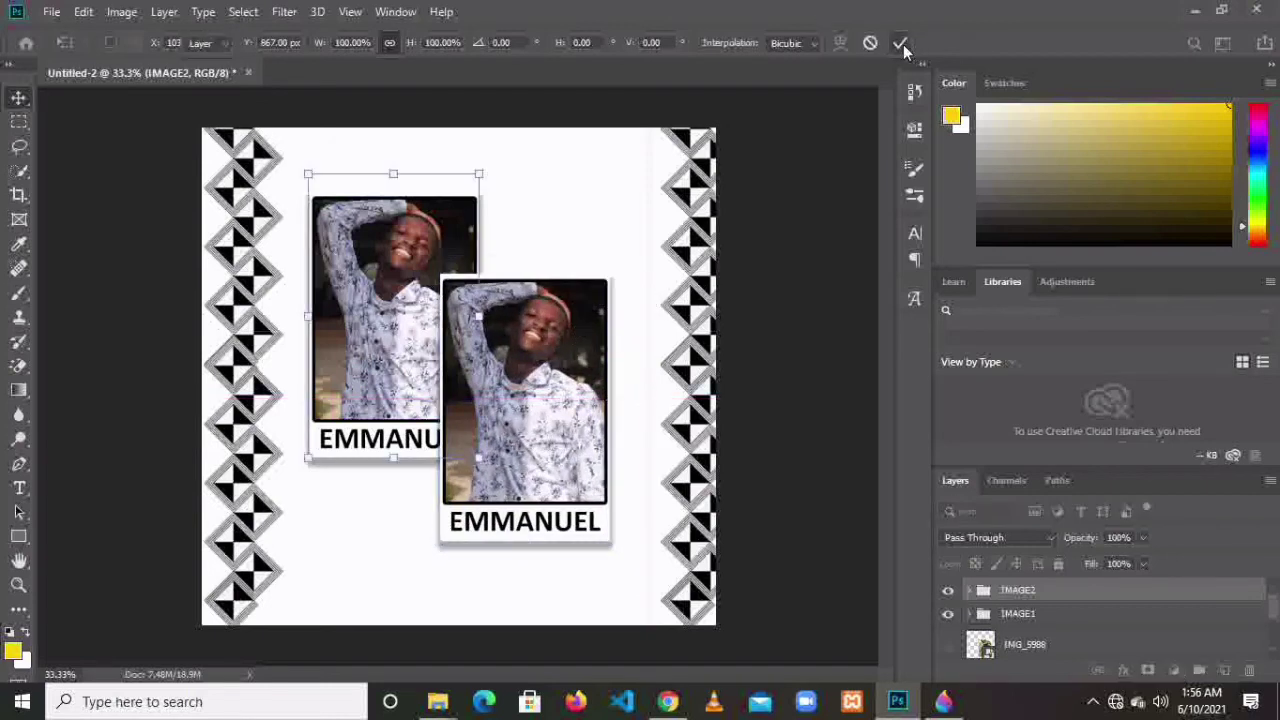
- Show the hidden IMG_5988 layer and move it into the IMAGE2 group, clipped to Rectangle 2 beneath IMG_3666
{"action": "left_click", "coordinate": [504, 412]}
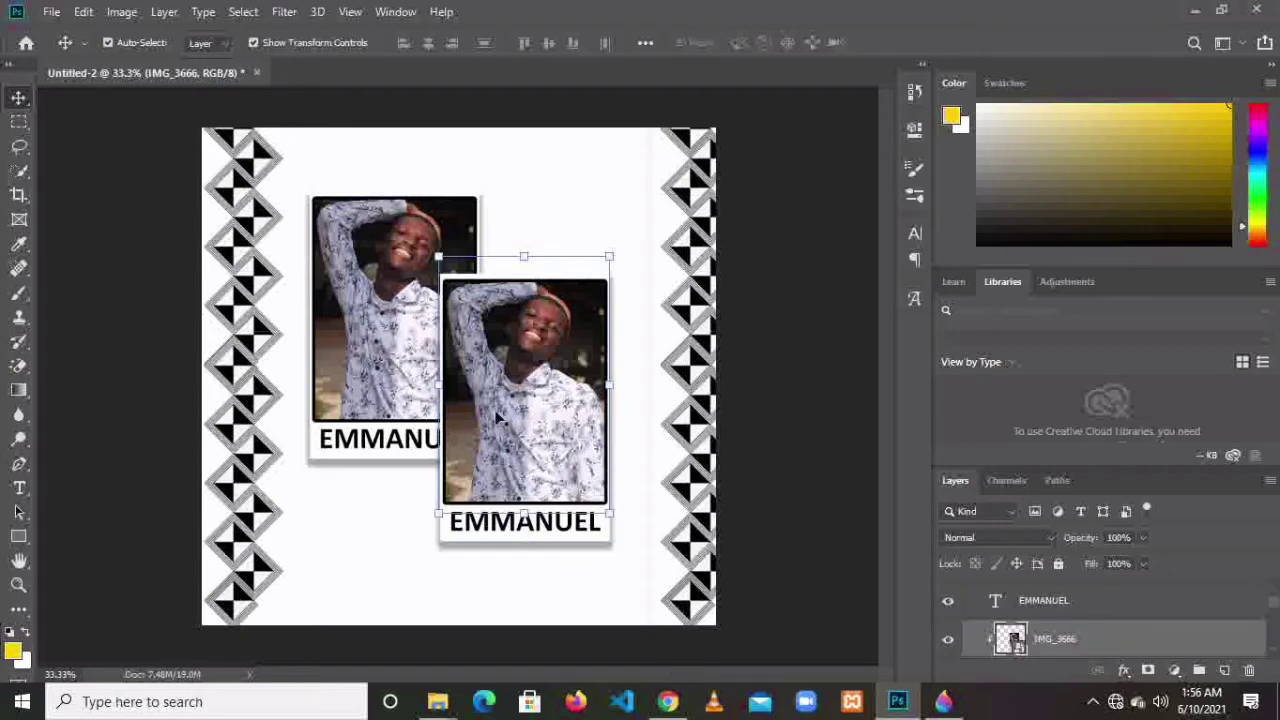
{"action": "scroll", "coordinate": [1030, 627], "scroll_direction": "down", "scroll_amount": 4}
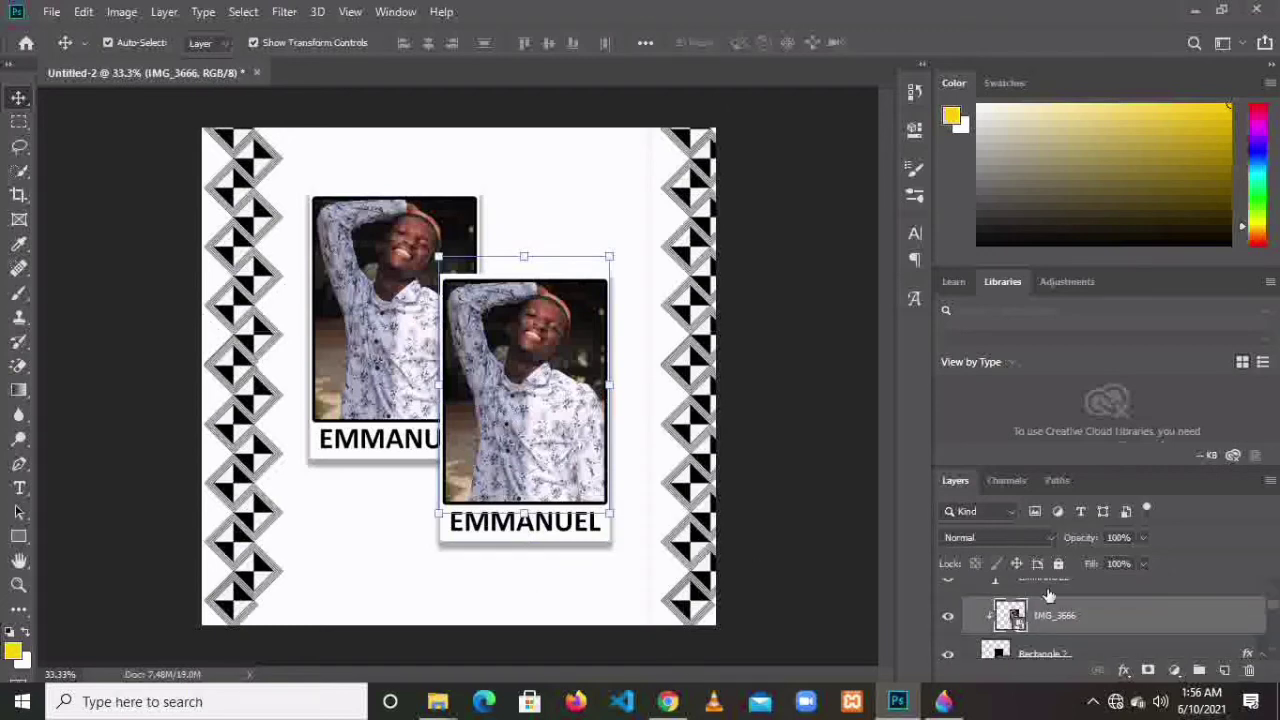
{"action": "scroll", "coordinate": [1030, 605], "scroll_direction": "down", "scroll_amount": 5}
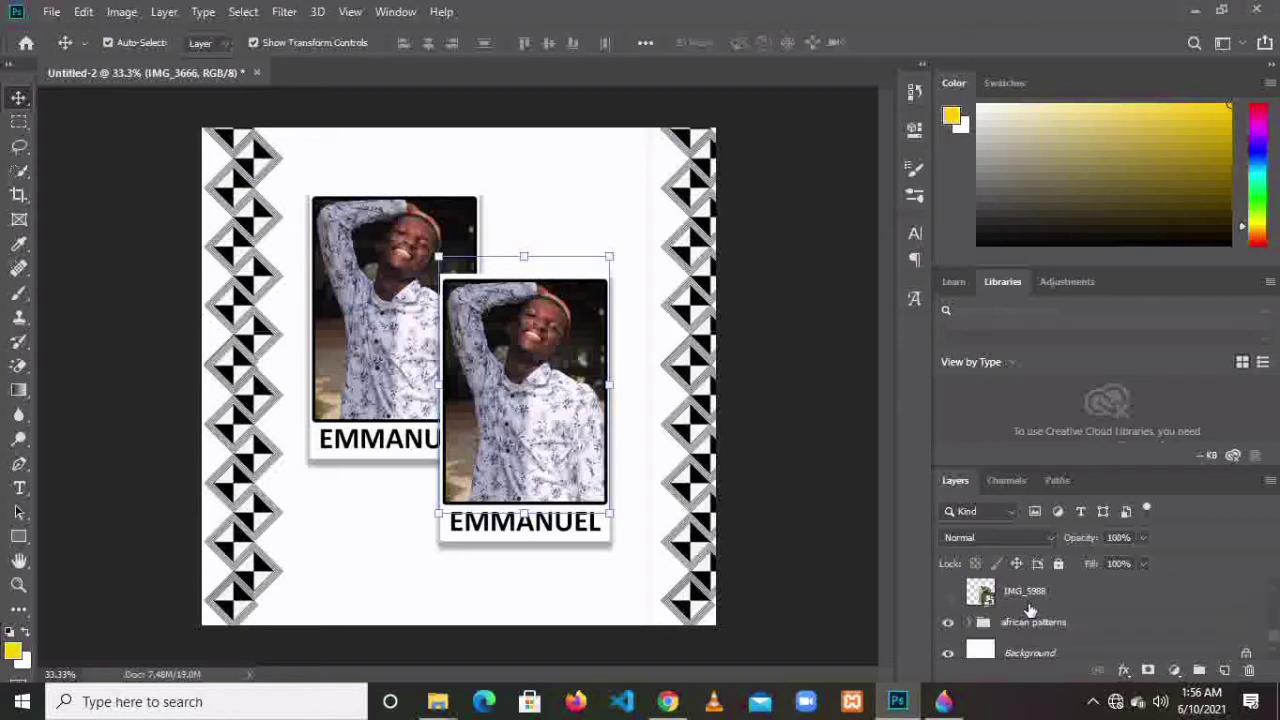
{"action": "scroll", "coordinate": [1022, 610], "scroll_direction": "up", "scroll_amount": 4}
{"action": "scroll", "coordinate": [1020, 608], "scroll_direction": "up", "scroll_amount": 5}
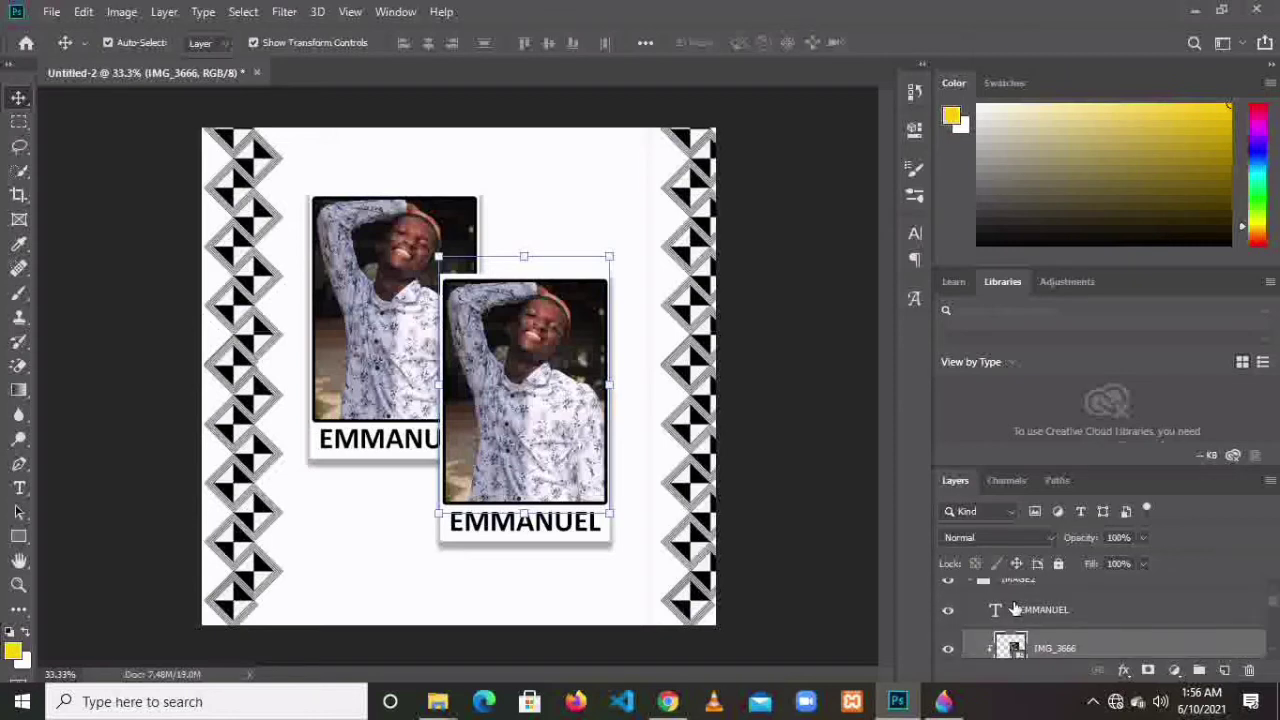
{"action": "scroll", "coordinate": [1000, 596], "scroll_direction": "down", "scroll_amount": 5}
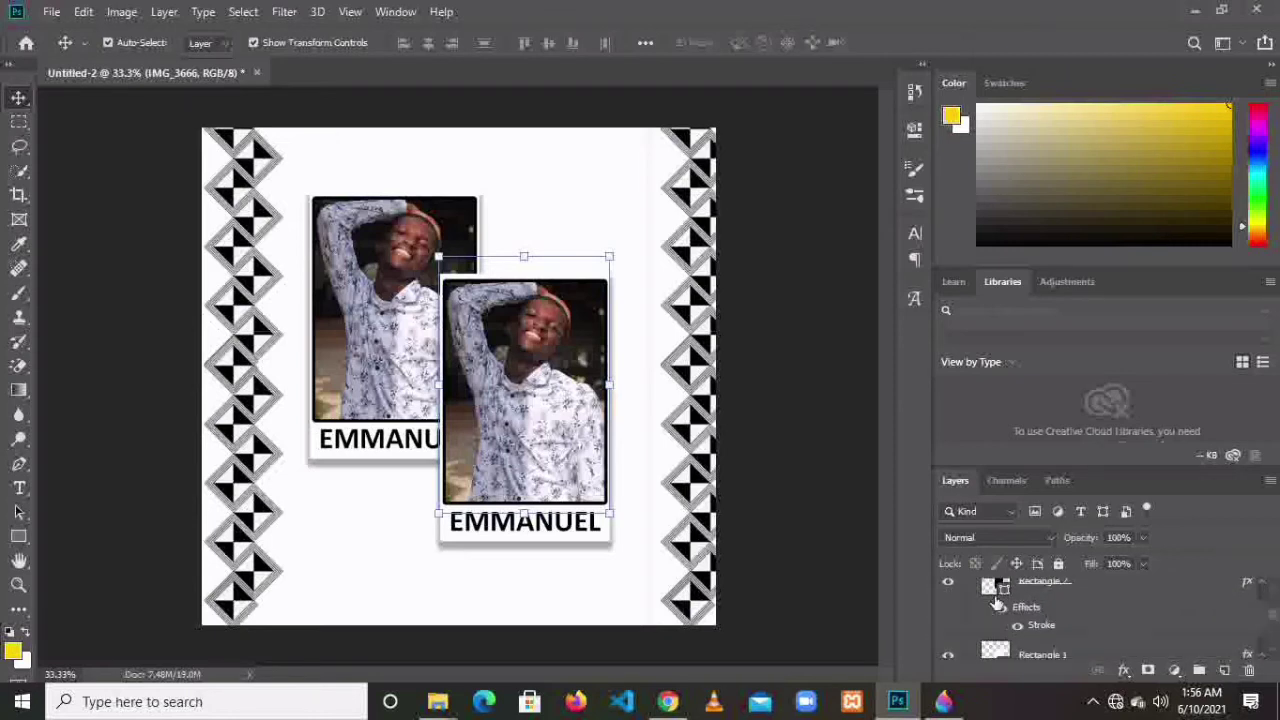
{"action": "scroll", "coordinate": [993, 606], "scroll_direction": "down", "scroll_amount": 1}
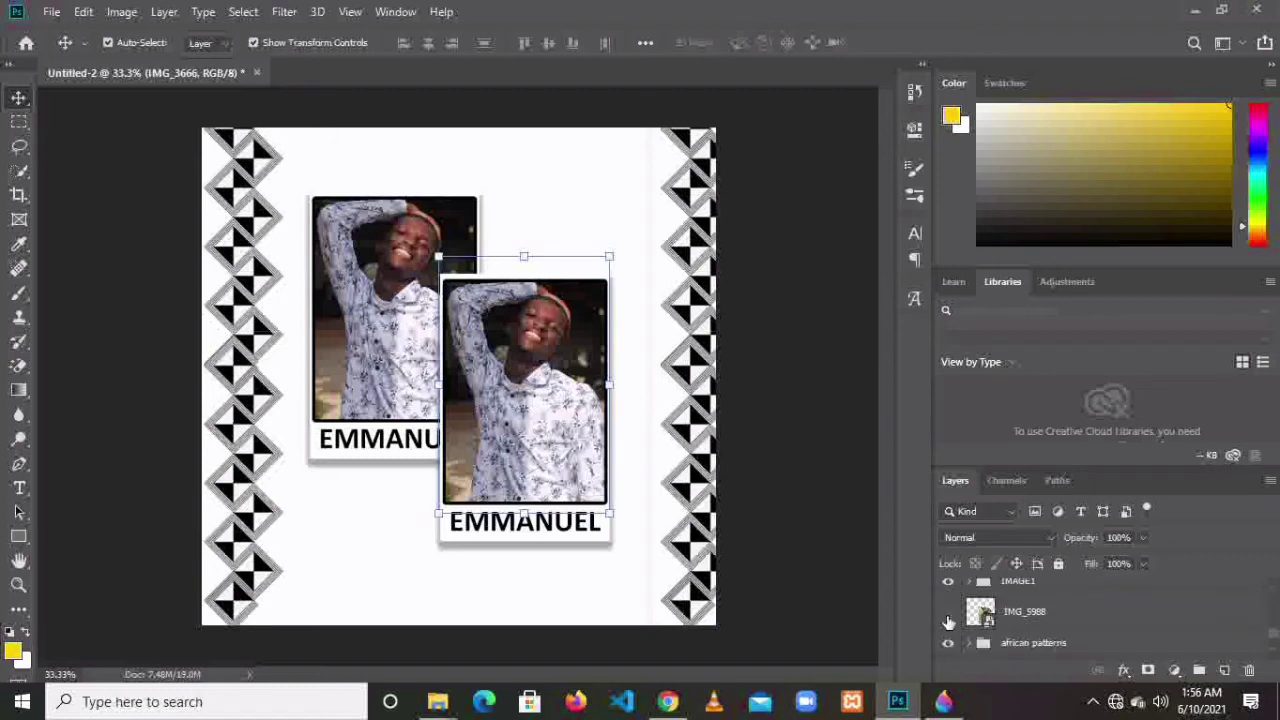
{"action": "left_click", "coordinate": [947, 614]}
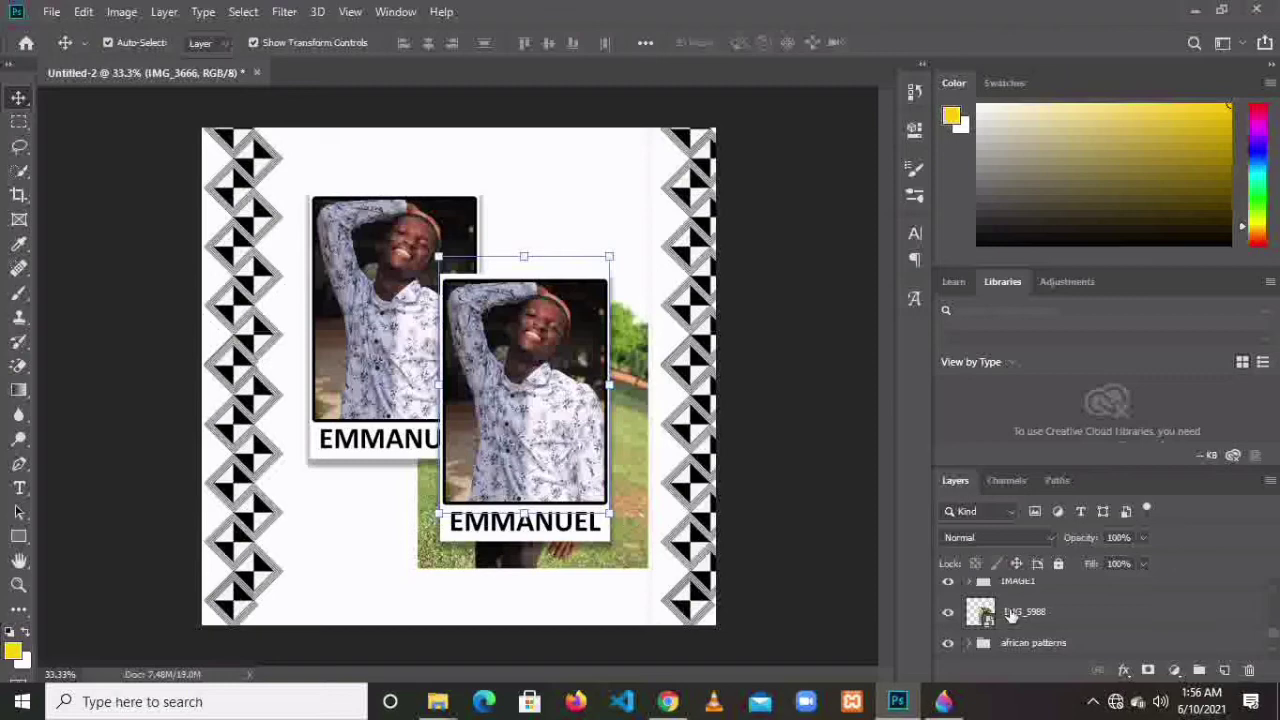
{"action": "mouse_move", "coordinate": [1010, 617]}
{"action": "left_mouse_down"}
{"action": "mouse_move", "coordinate": [993, 648]}
{"action": "mouse_move", "coordinate": [1055, 641]}
{"action": "mouse_move", "coordinate": [1067, 598]}
{"action": "mouse_move", "coordinate": [1049, 612]}
{"action": "mouse_move", "coordinate": [1040, 600]}
{"action": "left_mouse_up"}
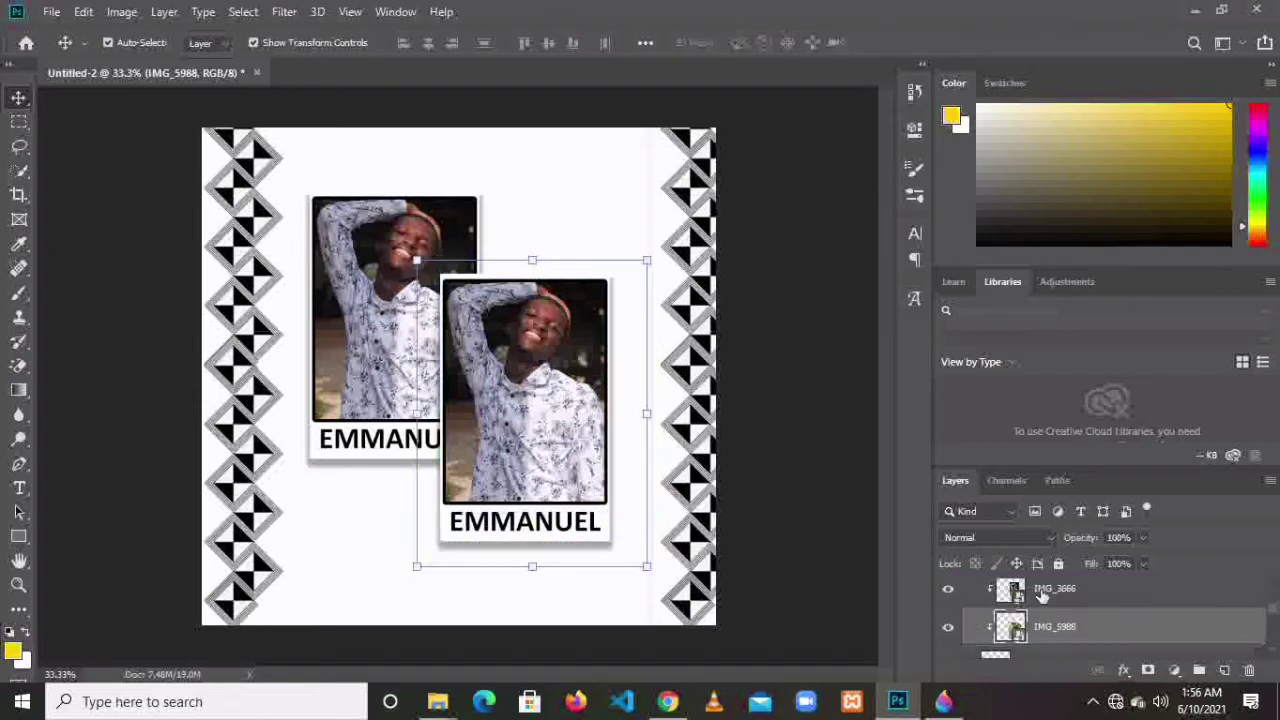
- Delete the IMG_3666 layer from the IMAGE2 group
{"action": "left_click", "coordinate": [1048, 594]}
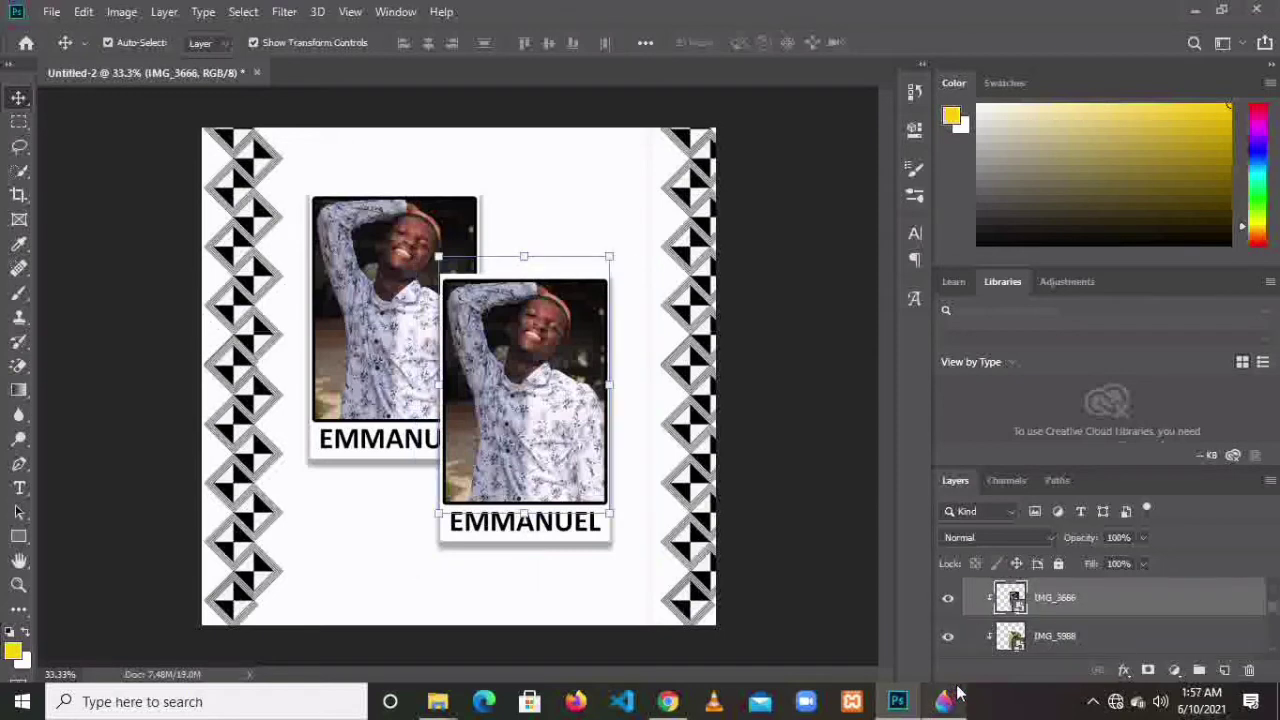
{"action": "key", "text": "Delete"}
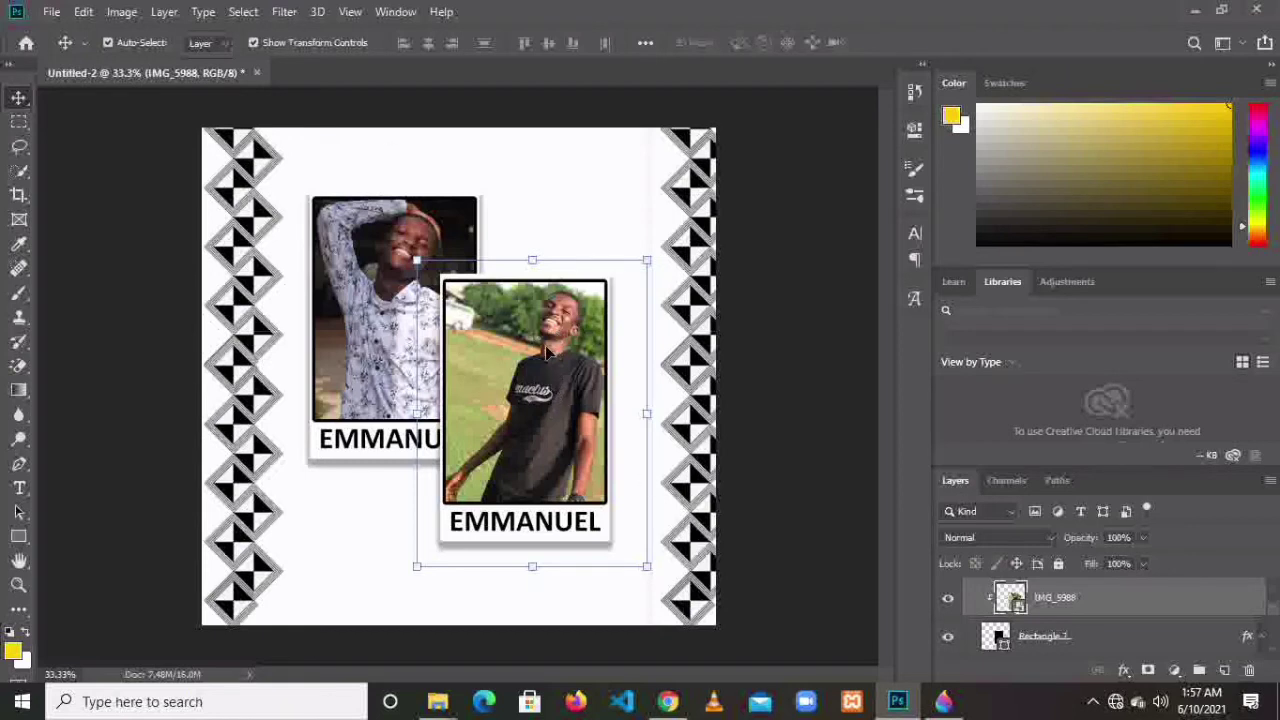
{"action": "left_click", "coordinate": [606, 523]}
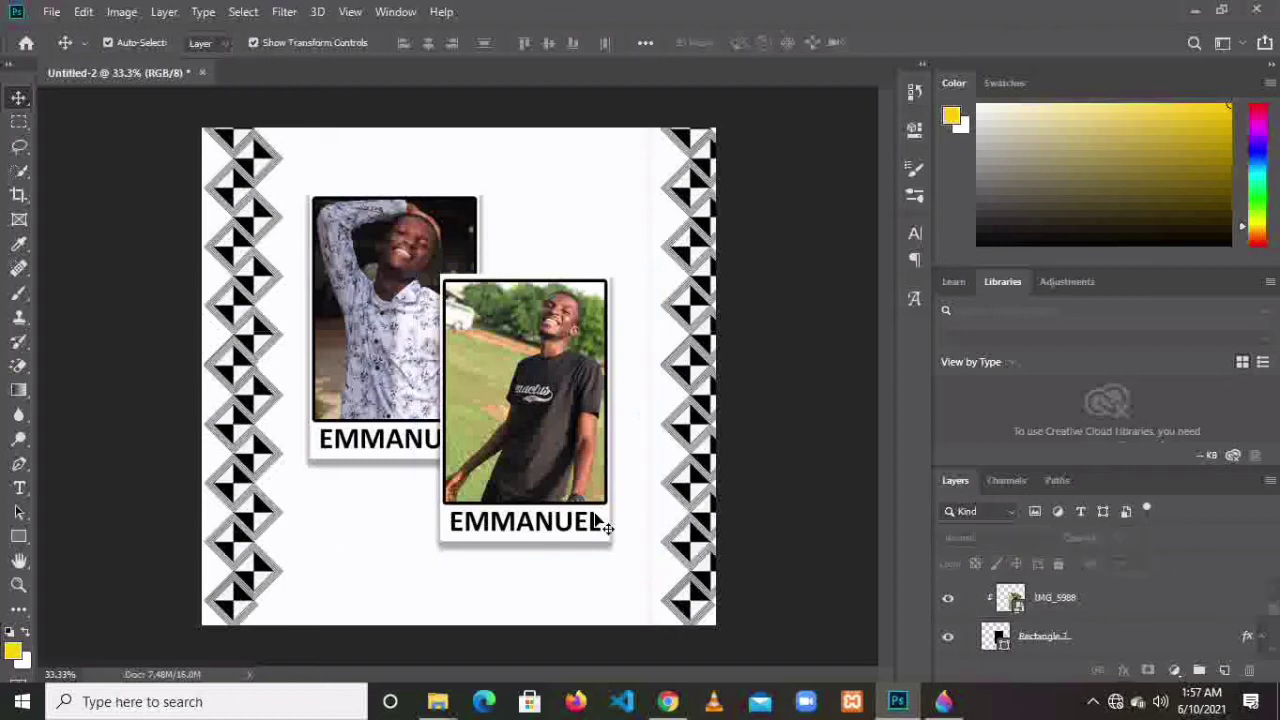
{"action": "double_click", "coordinate": [556, 521]}
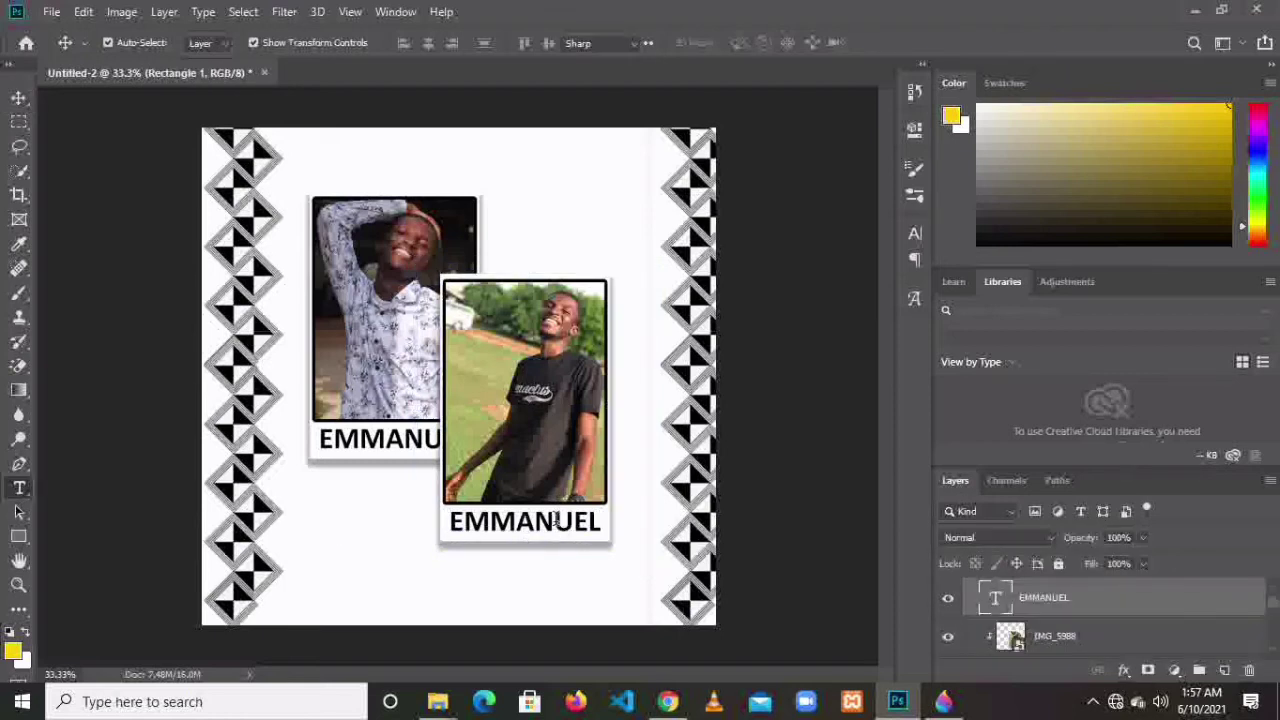
{"action": "double_click", "coordinate": [556, 519]}
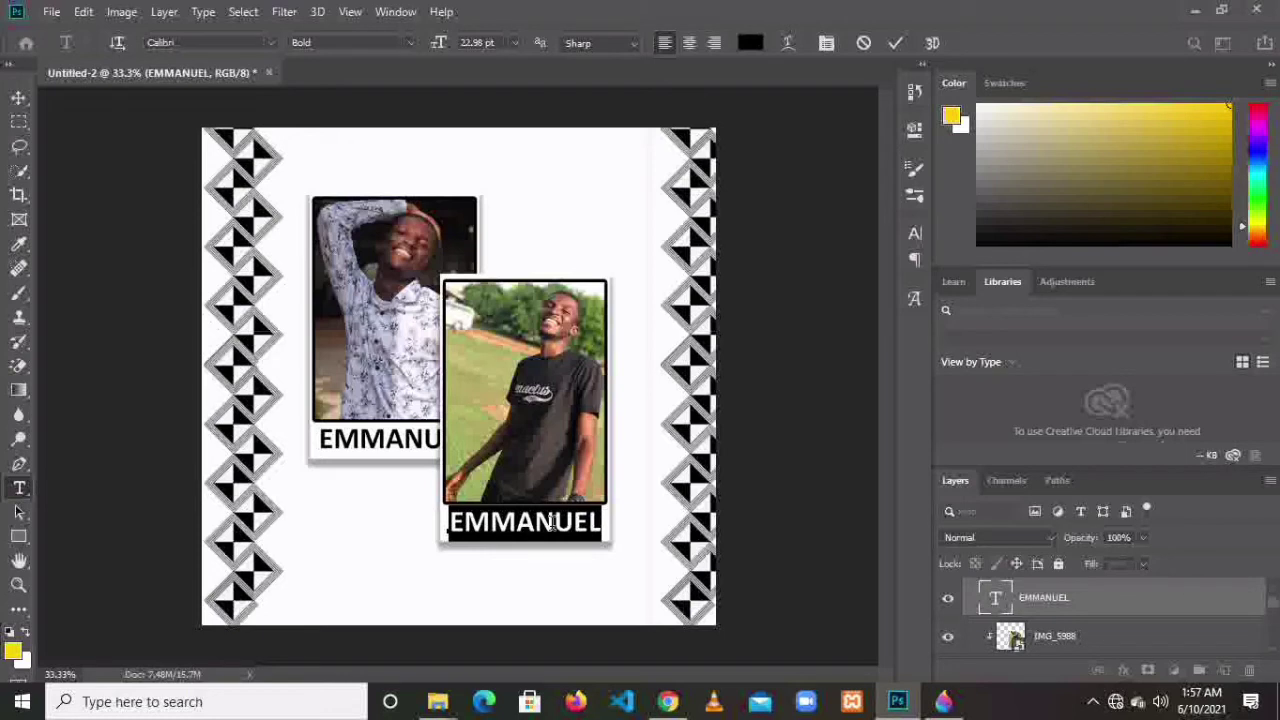
{"action": "type", "text": "GYE"}
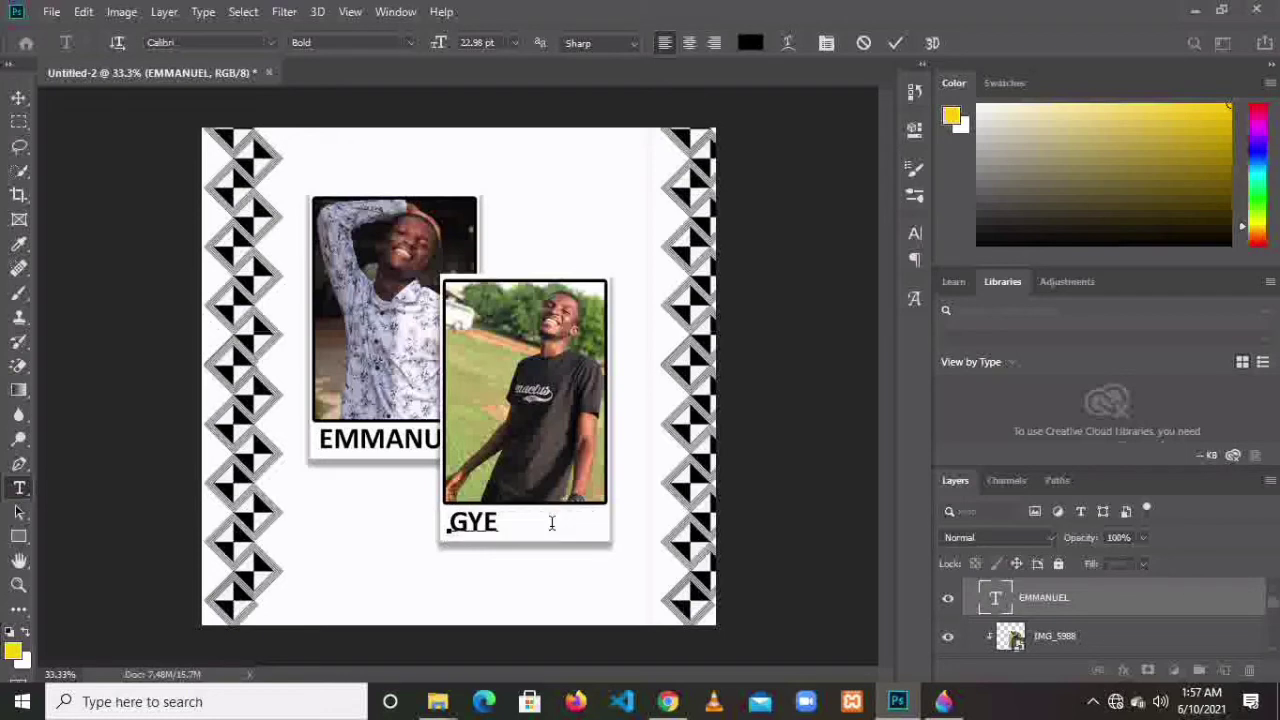
{"action": "key", "text": "BackSpace"}
{"action": "type", "text": "ABAA"}
{"action": "key", "text": "ctrl+a"}
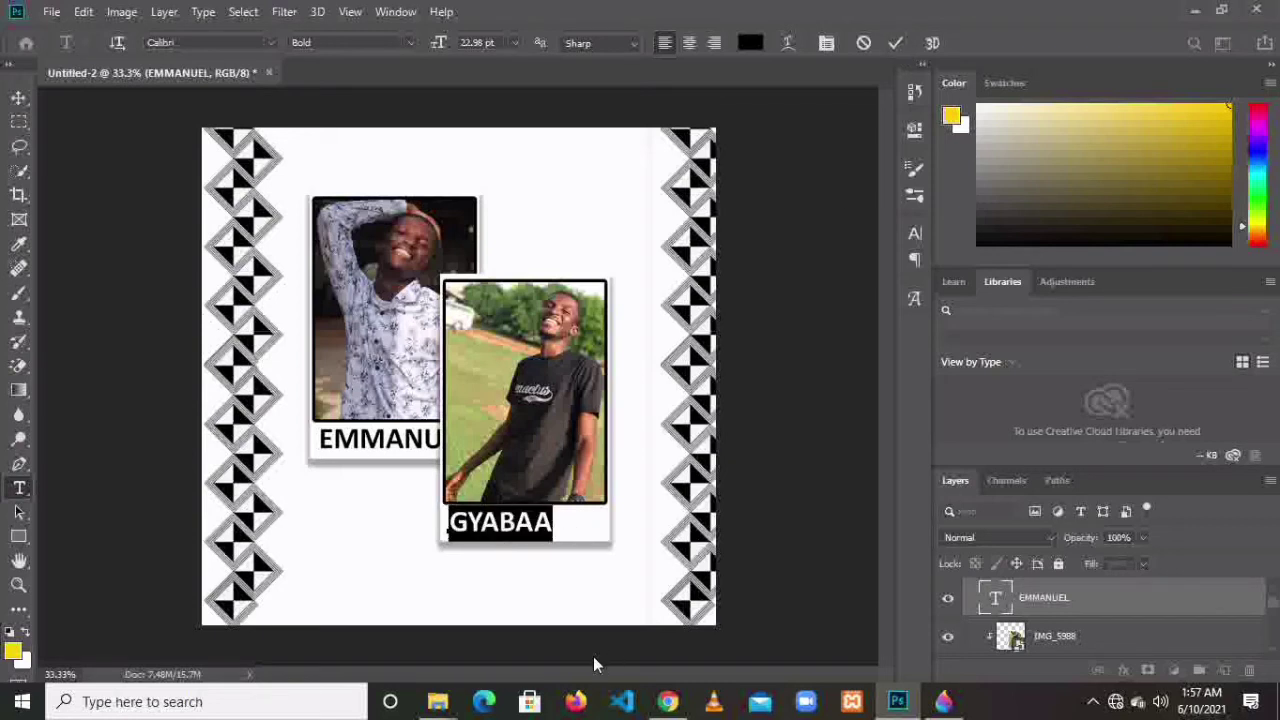
{"action": "type", "text": "EMMAN"}
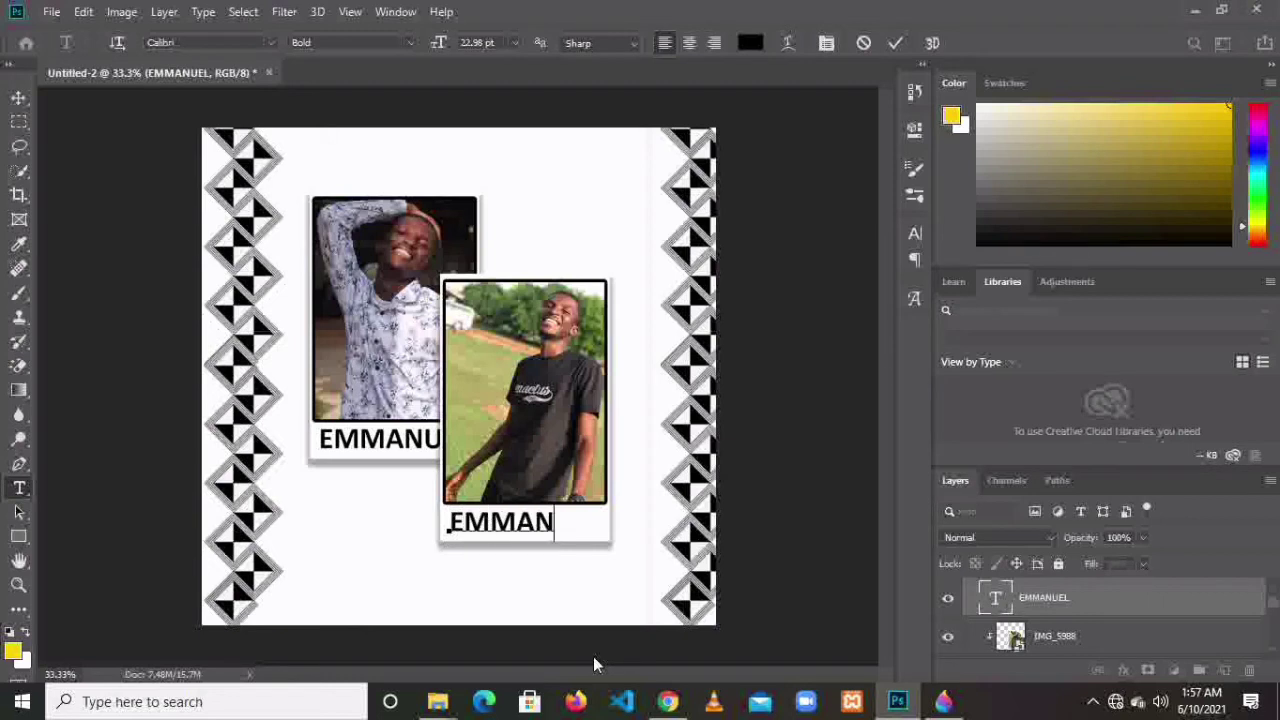
{"action": "type", "text": "UEL"}
{"action": "left_click", "coordinate": [895, 43]}
- Replace the first card's caption text with the other person's name
{"action": "key", "text": "v"}
{"action": "left_click", "coordinate": [338, 443]}
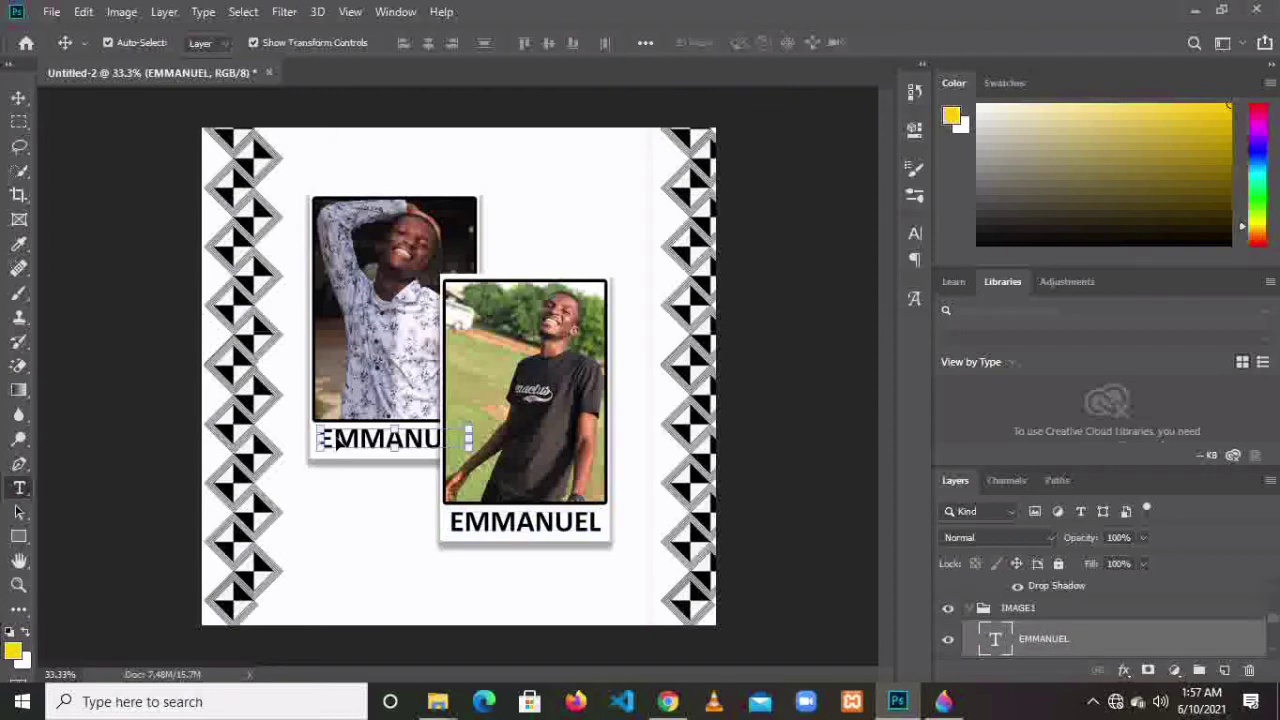
{"action": "double_click", "coordinate": [338, 443]}
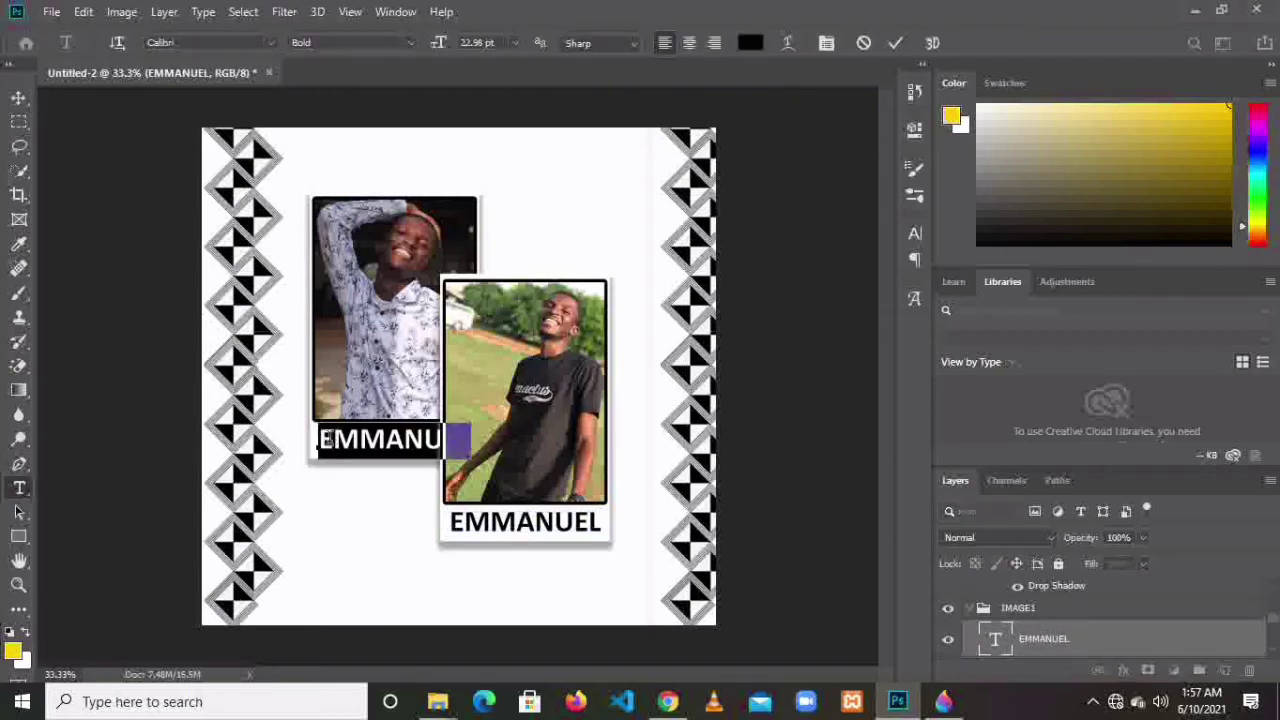
{"action": "type", "text": "GYB"}
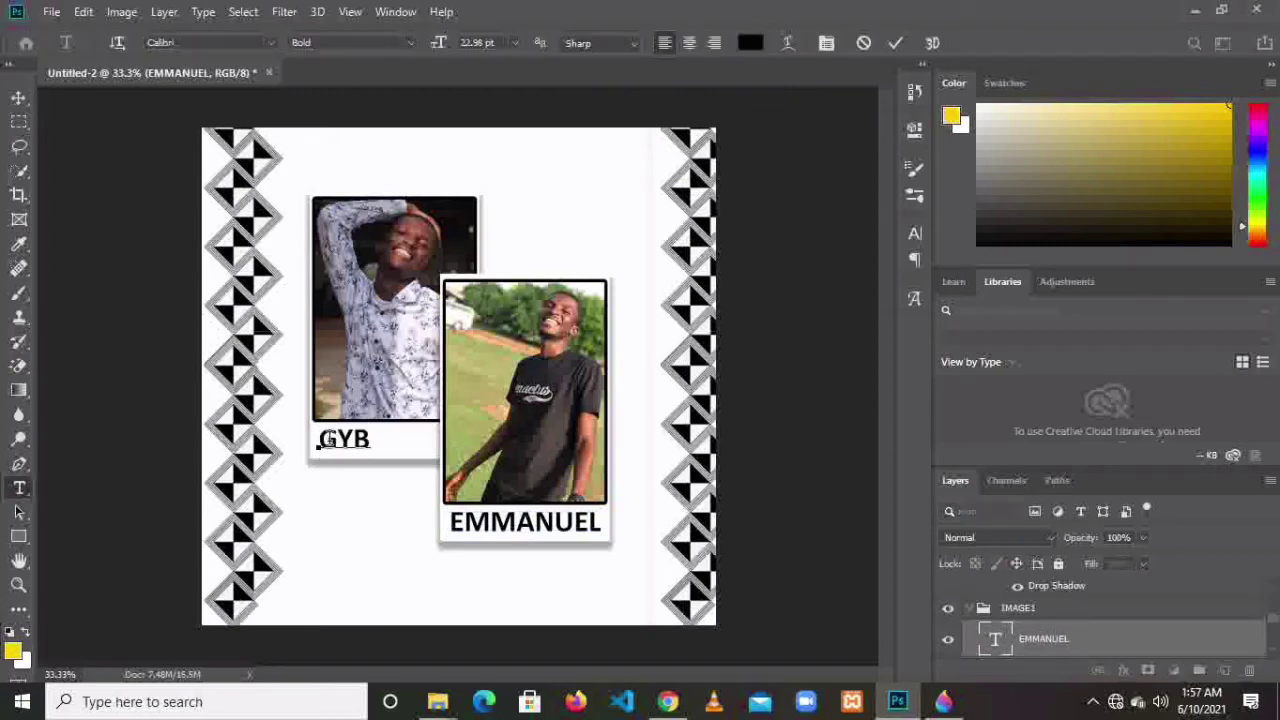
{"action": "key", "text": "BackSpace"}
{"action": "type", "text": "ABAA"}
{"action": "left_click", "coordinate": [889, 42]}
{"action": "key", "text": "v"}
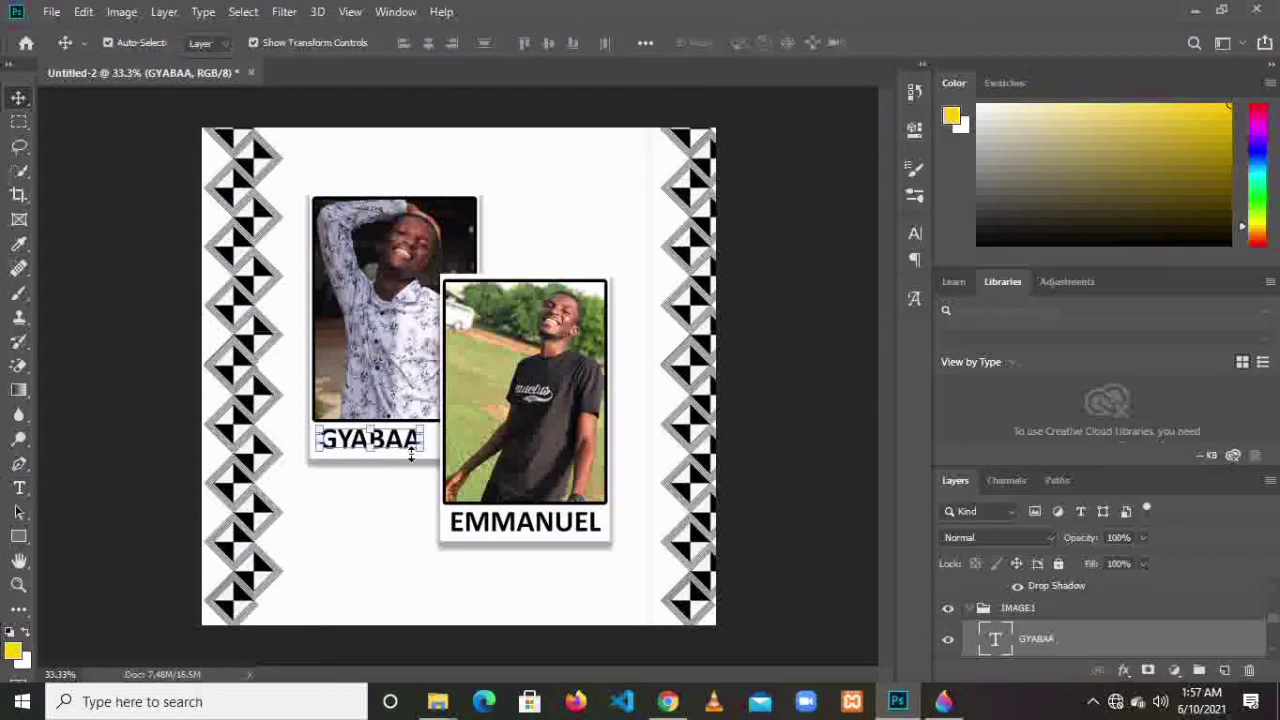
- Scale the first card's caption to 110.10% and place it at X 554.48 px, Y 996.60 px, clear of the second card
{"action": "mouse_move", "coordinate": [425, 452]}
{"action": "left_mouse_down"}
{"action": "mouse_move", "coordinate": [462, 458]}
{"action": "mouse_move", "coordinate": [415, 448]}
{"action": "left_mouse_up"}
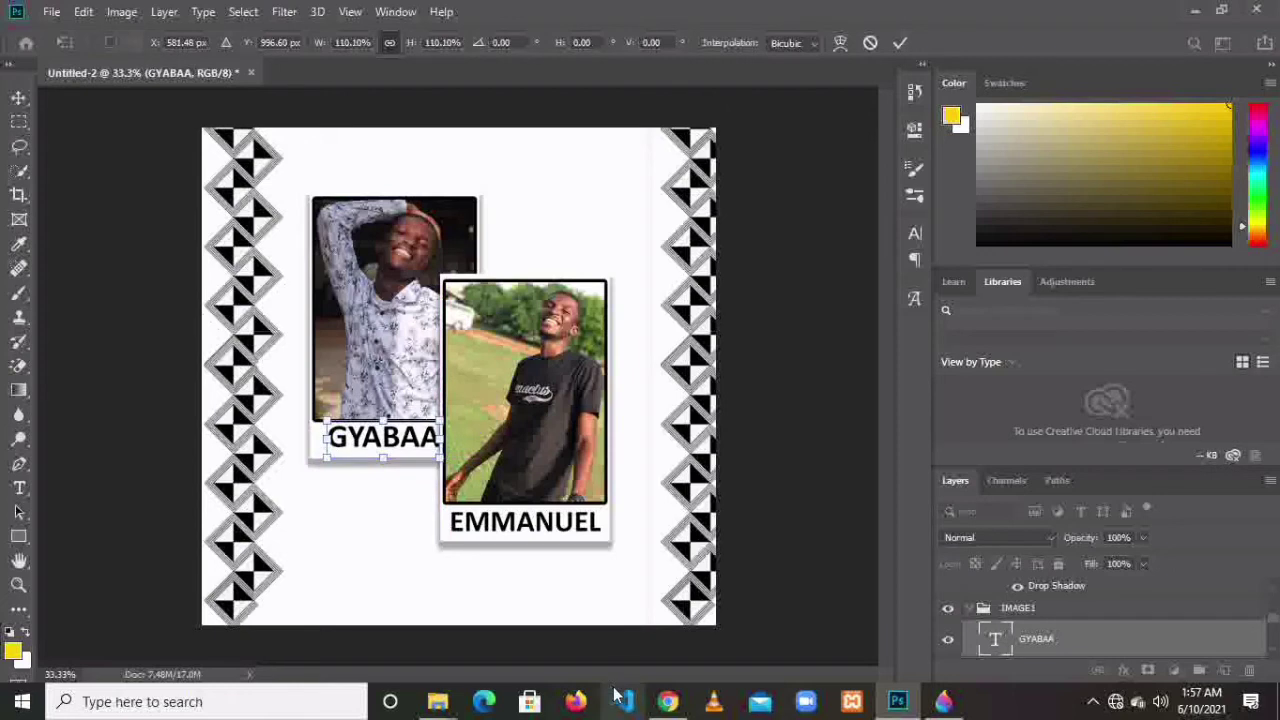
{"action": "key", "text": "Left"}
{"action": "key", "text": "Left"}
{"action": "key", "text": "Left"}
{"action": "key", "text": "Left"}
{"action": "key", "text": "Left"}
{"action": "key", "text": "Left"}
{"action": "key", "text": "Left"}
{"action": "key", "text": "Left"}
{"action": "key", "text": "Left"}
{"action": "key", "text": "Left"}
{"action": "key", "text": "Left"}
{"action": "key", "text": "Left"}
{"action": "key", "text": "Left"}
{"action": "key", "text": "Left"}
{"action": "key", "text": "Left"}
{"action": "key", "text": "Left"}
{"action": "key", "text": "Left"}
{"action": "key", "text": "Left"}
{"action": "key", "text": "Left"}
{"action": "key", "text": "Left"}
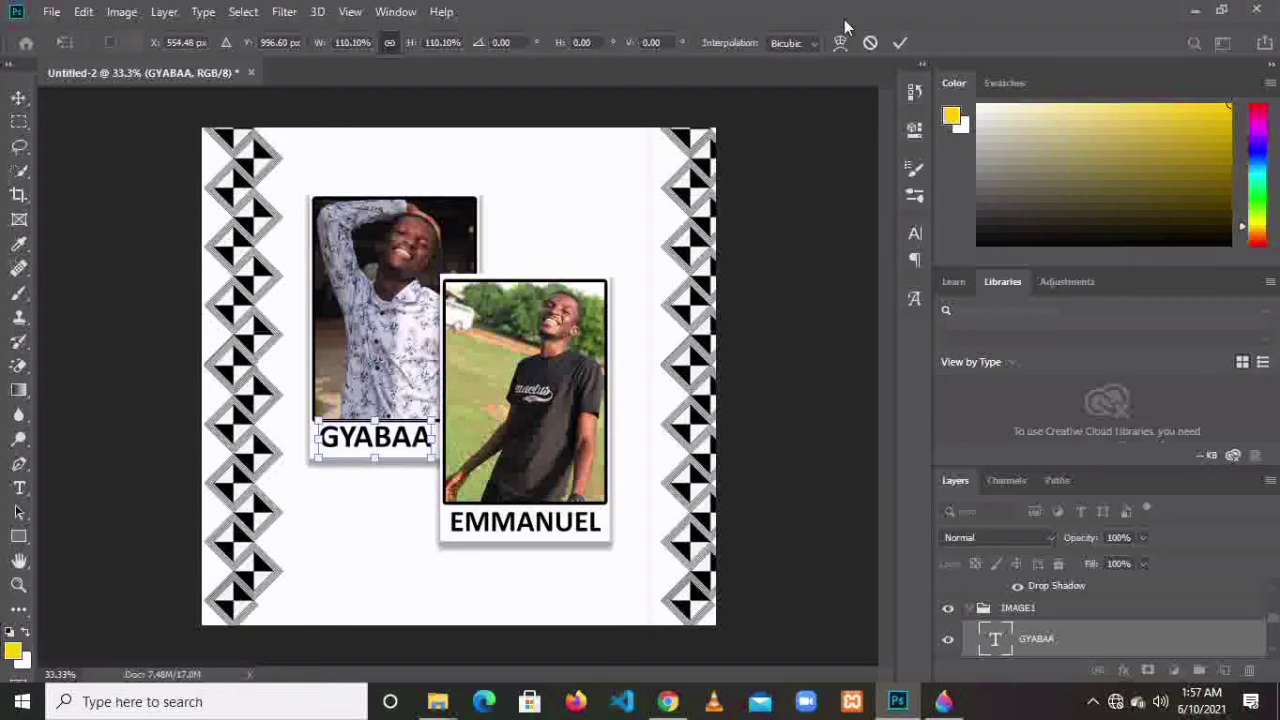
{"action": "left_click", "coordinate": [899, 44]}
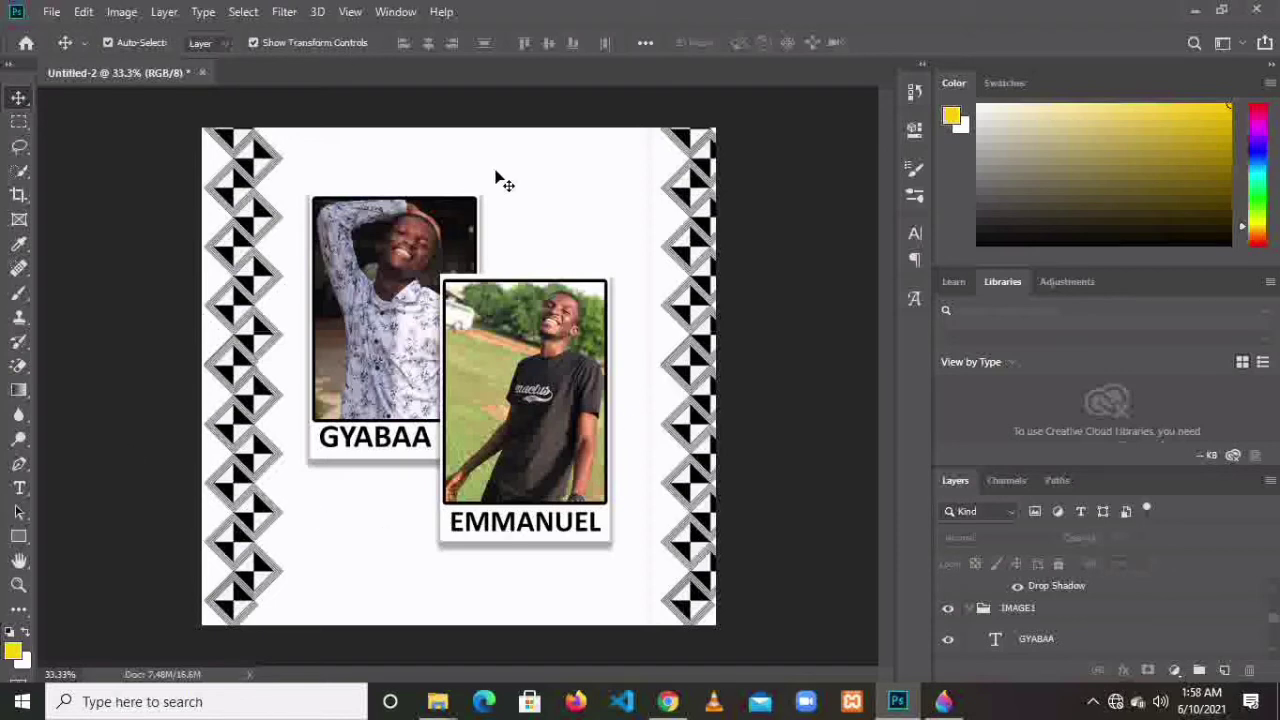
- Add the text "30TH" in 18 pt Calibri Bold black on the empty area above the second card
{"action": "left_click", "coordinate": [19, 487]}
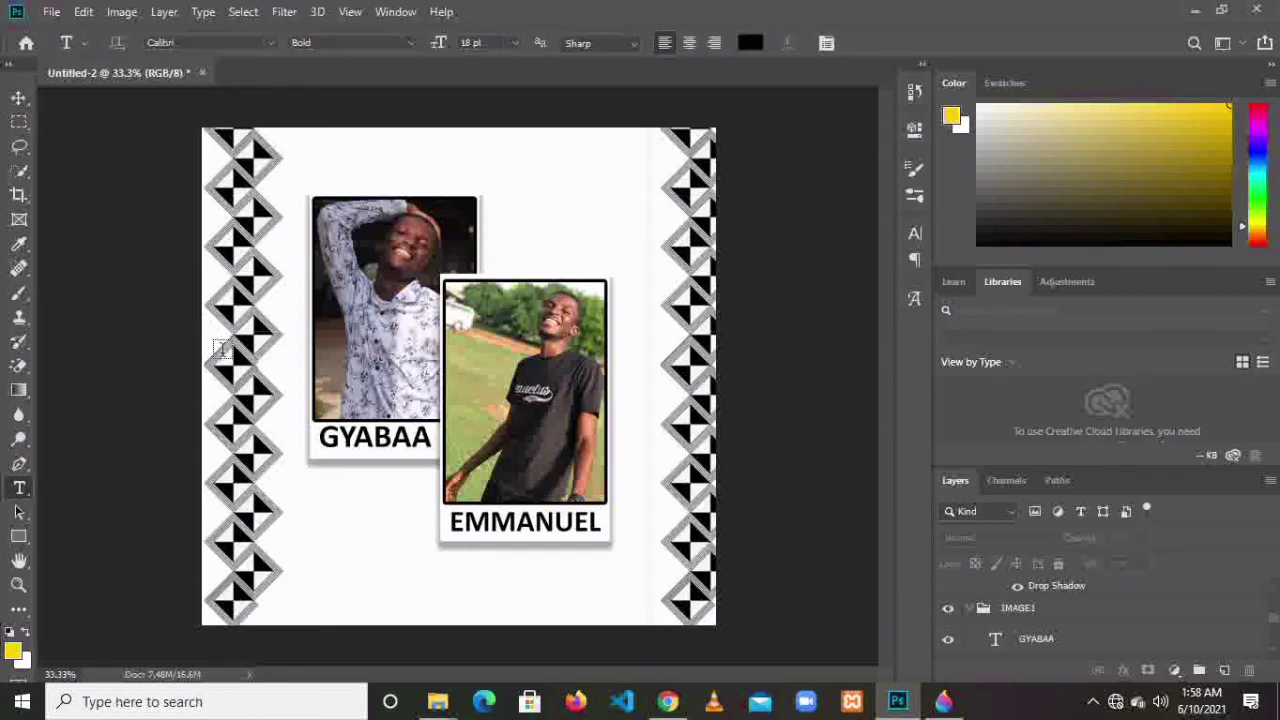
{"action": "left_click", "coordinate": [520, 200]}
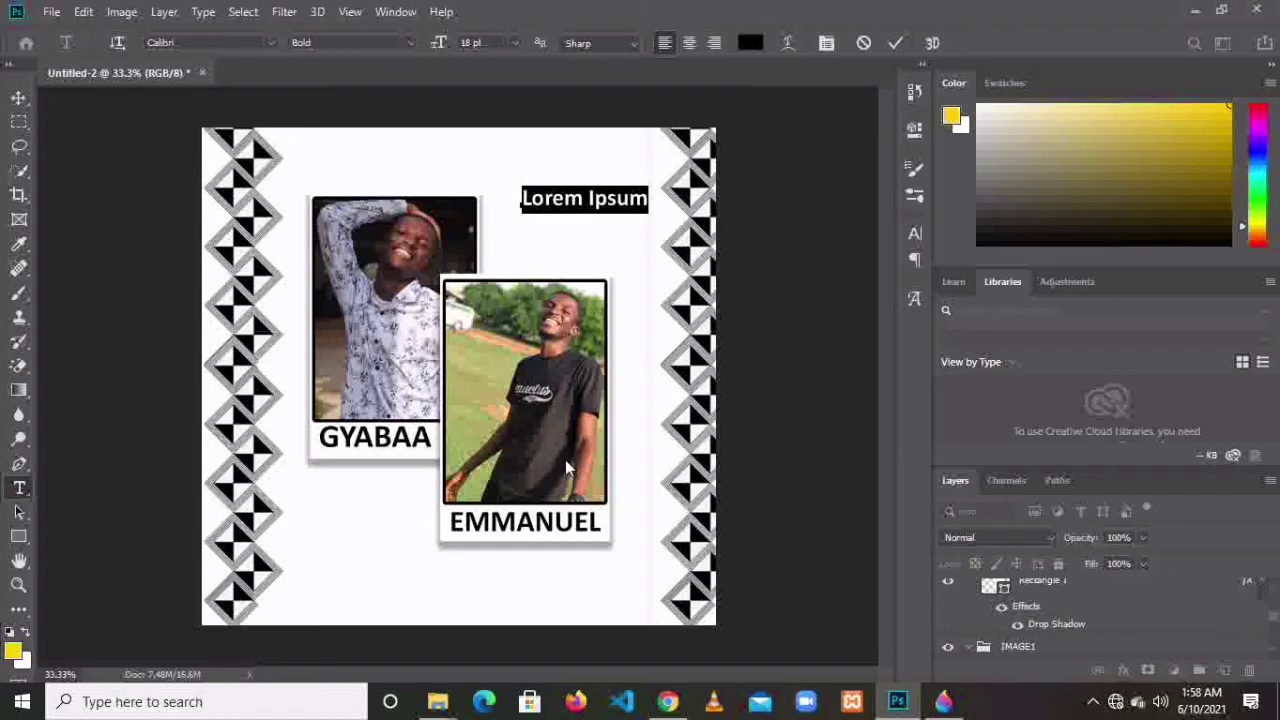
{"action": "type", "text": "30"}
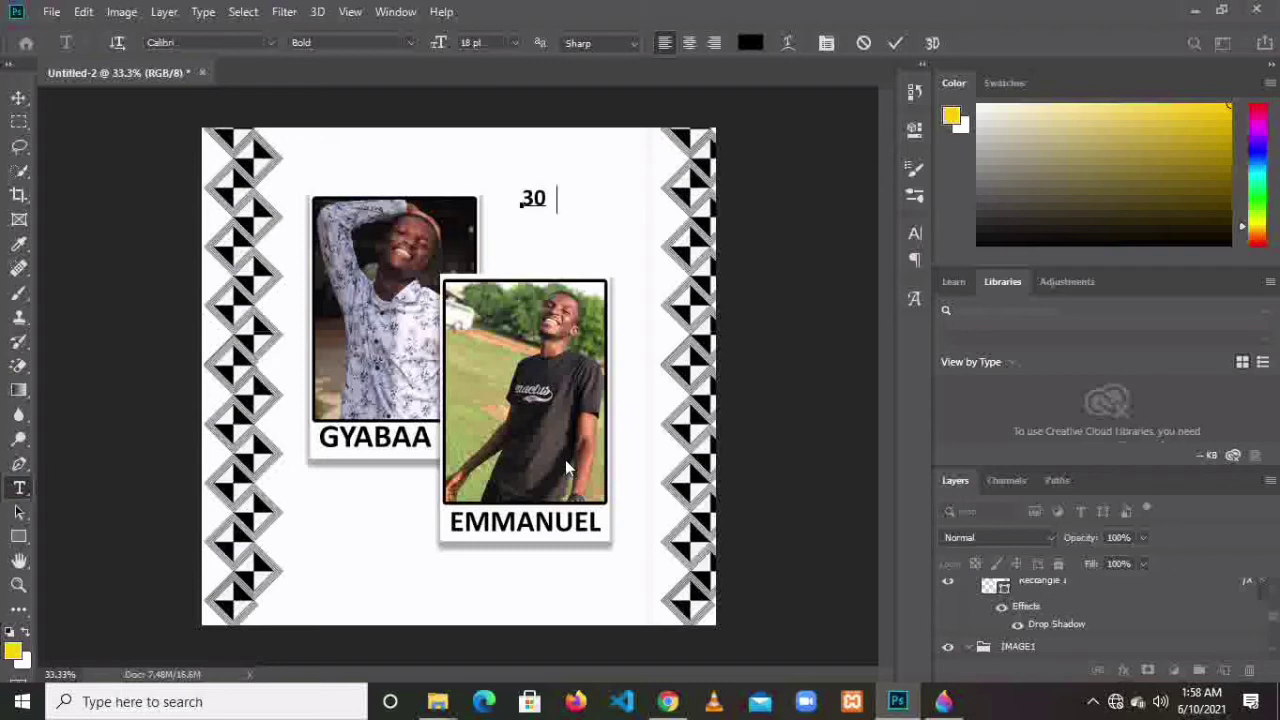
{"action": "type", "text": "TH"}
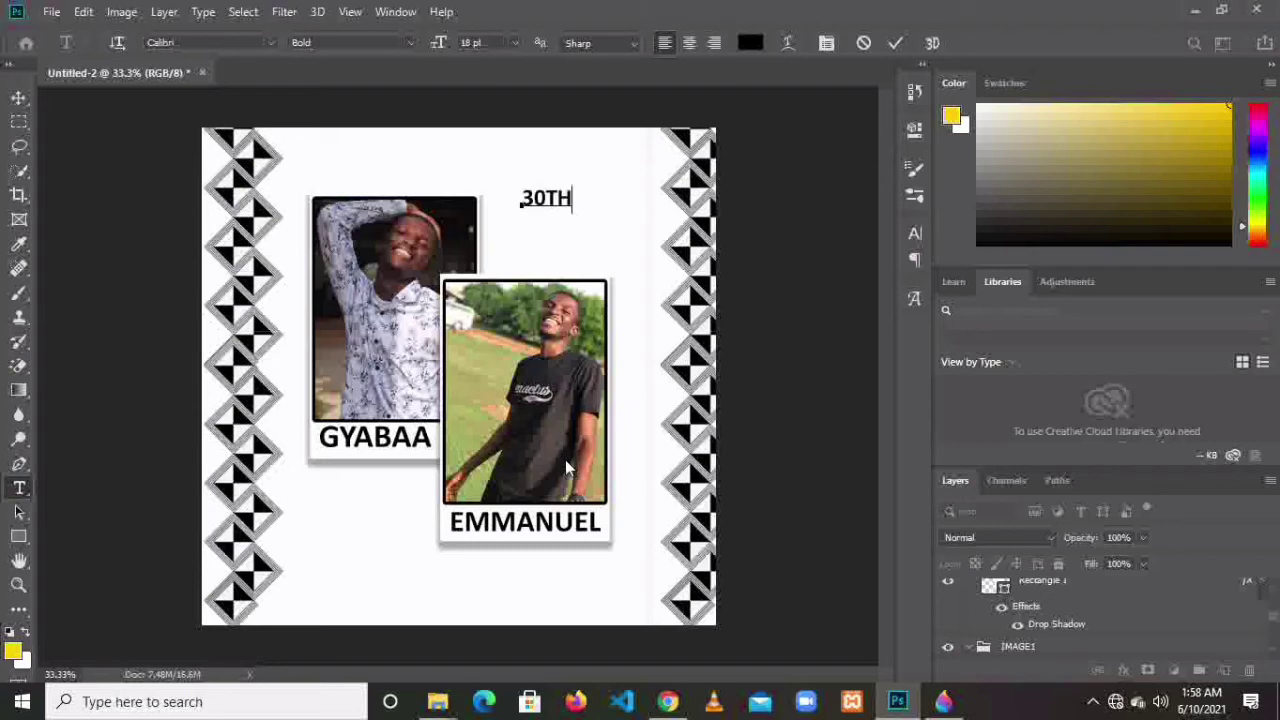
{"action": "left_click", "coordinate": [897, 43]}
{"action": "key", "text": "v"}
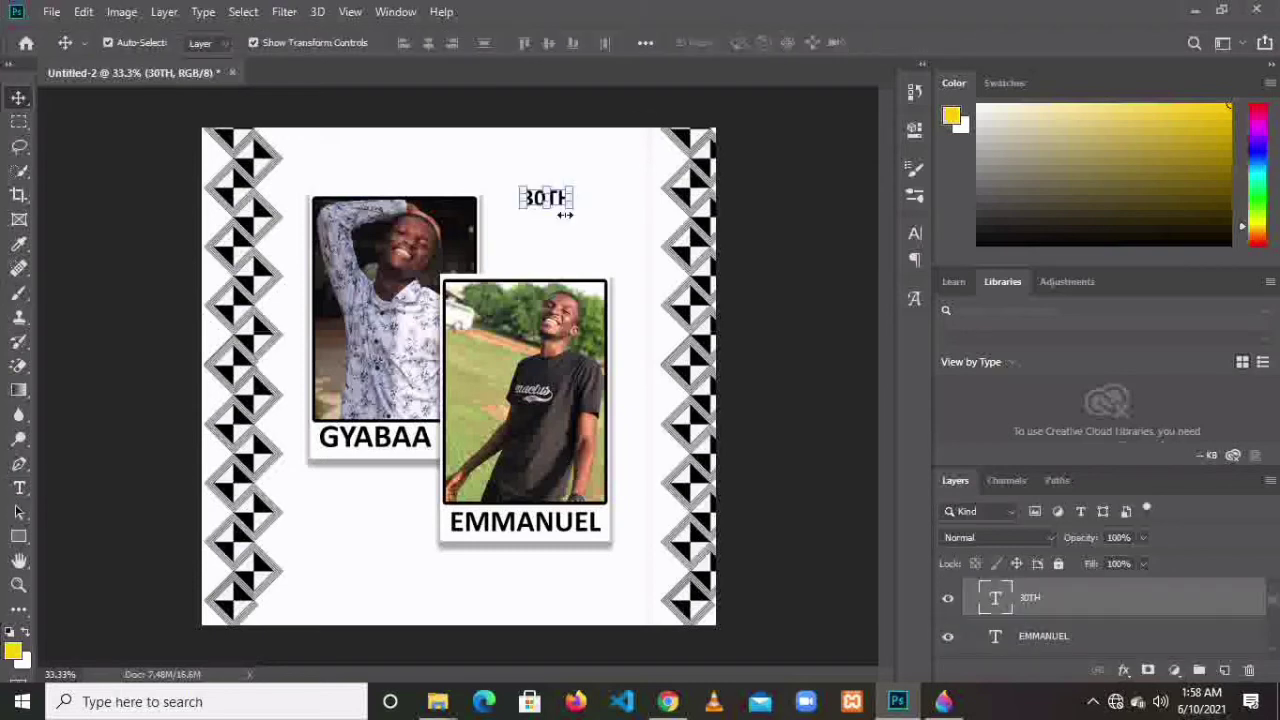
- Scale the 30TH text to 227.12% and centre it above the second card, beside the first photo
{"action": "left_click_drag", "start_coordinate": [572, 204], "coordinate": [636, 230]}
{"action": "left_click_drag", "start_coordinate": [590, 195], "coordinate": [567, 206]}
{"action": "left_click", "coordinate": [902, 43]}
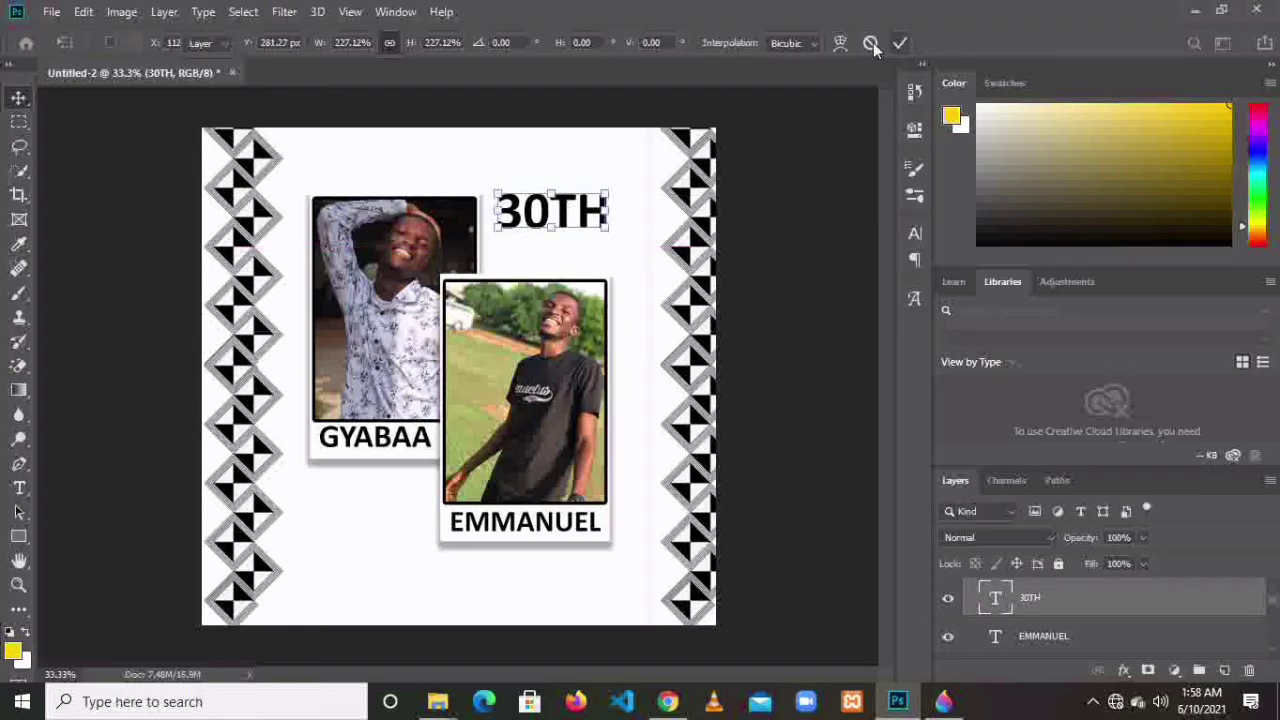
- Add the text "DEC. 2021" in 18 pt Calibri Bold directly beneath 30TH
{"action": "left_click", "coordinate": [18, 489]}
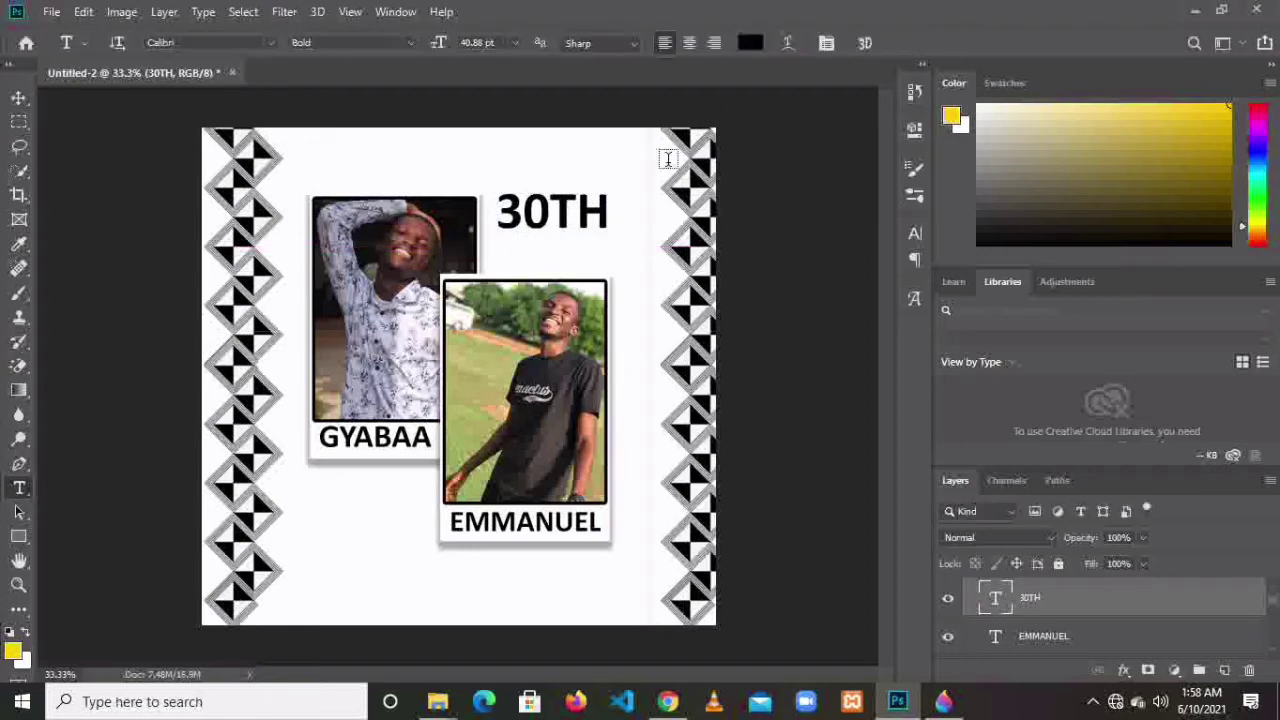
{"action": "left_click", "coordinate": [502, 244]}
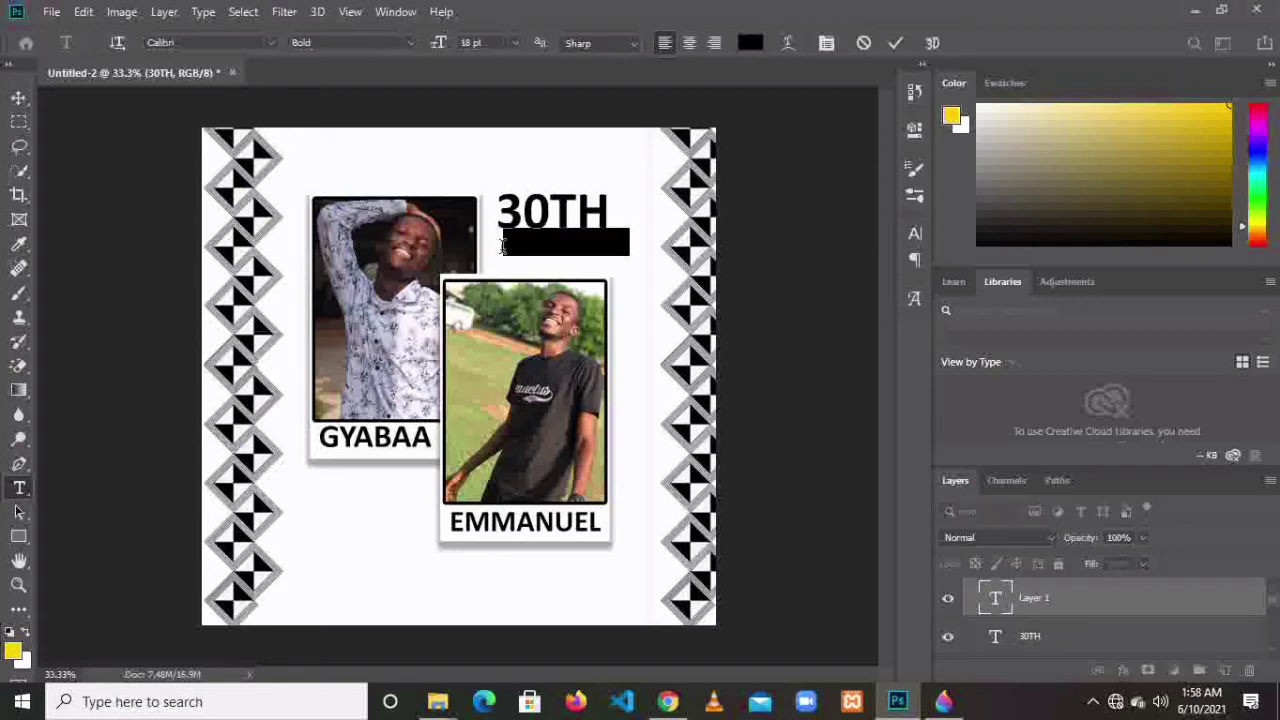
{"action": "type", "text": "DES"}
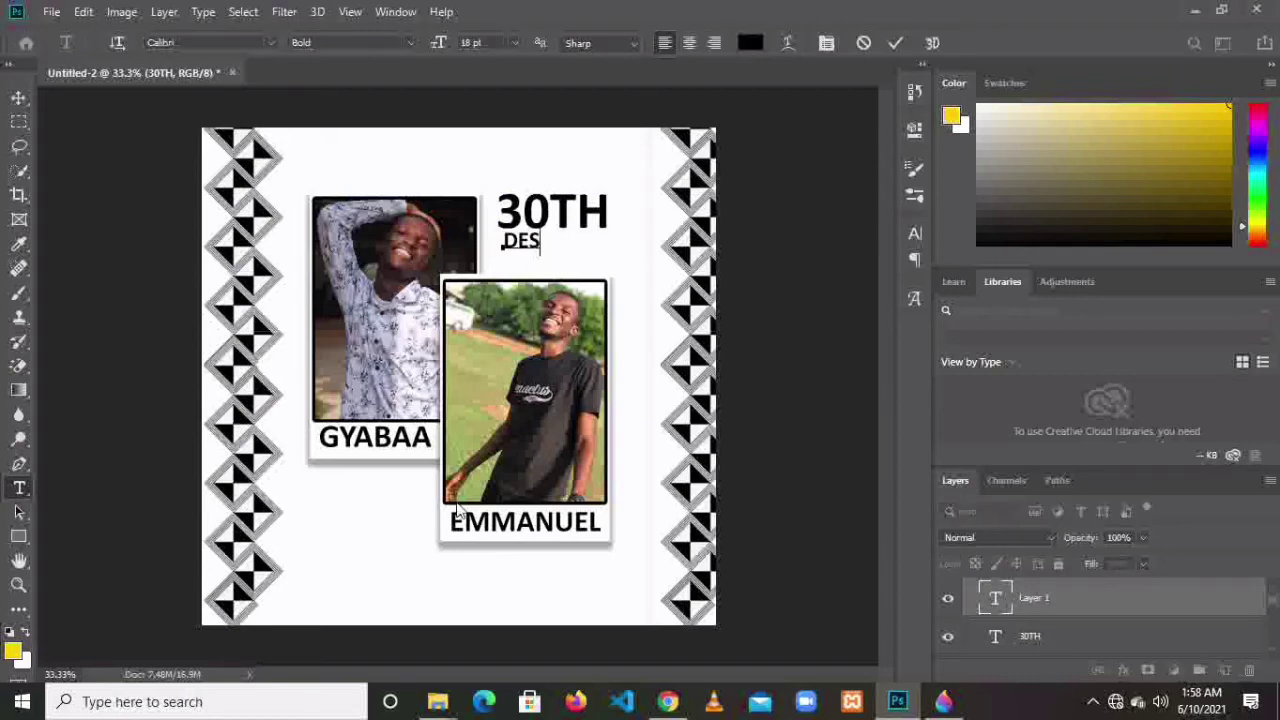
{"action": "key", "text": "BackSpace"}
{"action": "type", "text": "C. 2021"}
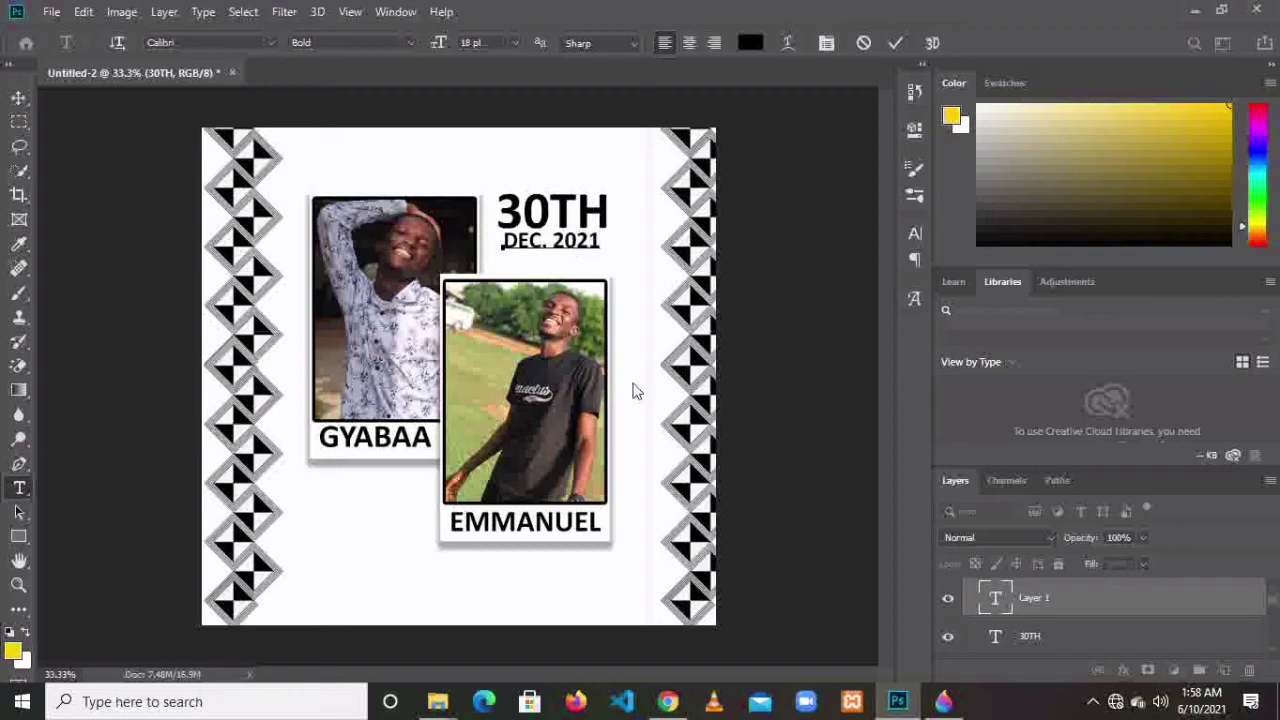
{"action": "left_click", "coordinate": [895, 42]}
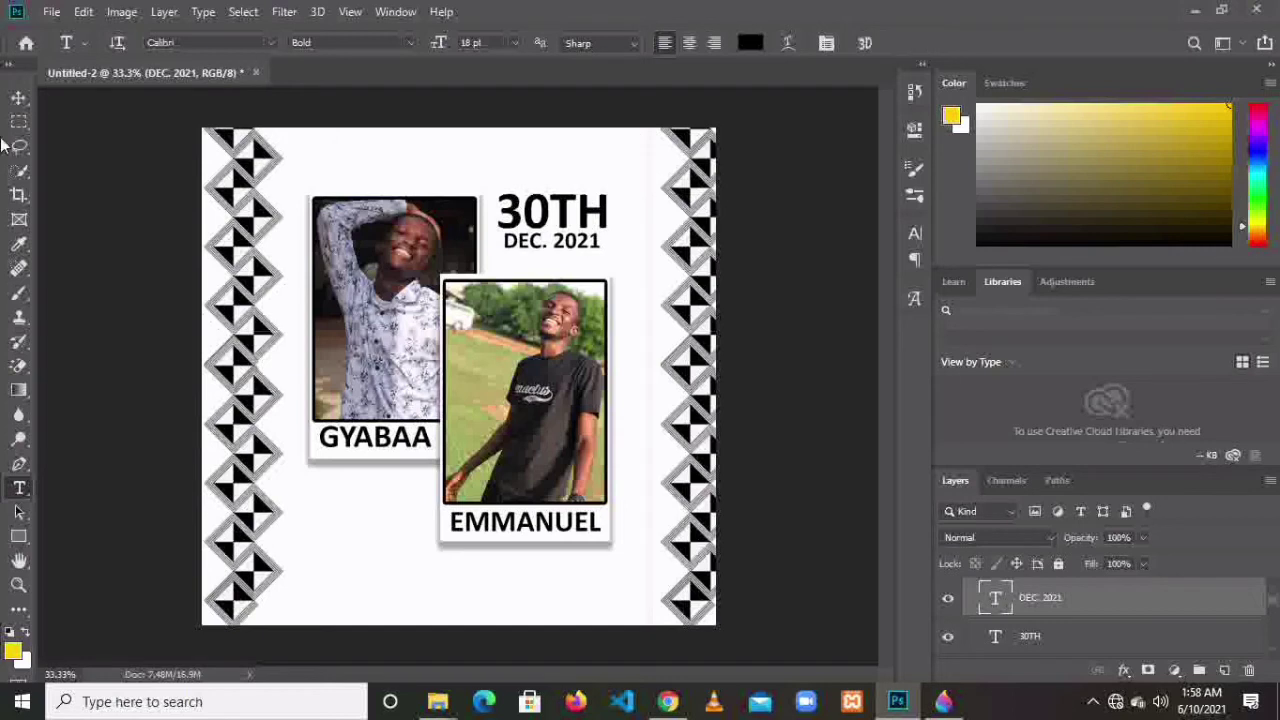
{"action": "left_click", "coordinate": [16, 104]}
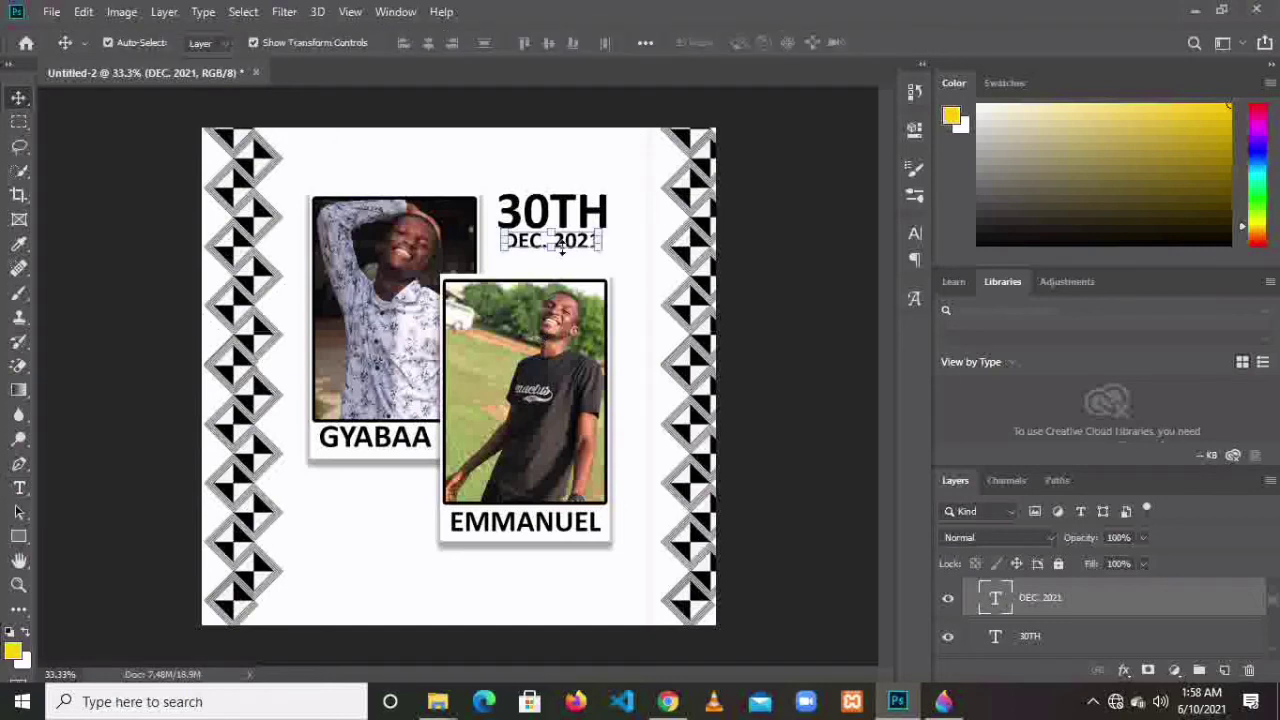
- Enlarge the DEC. 2021 text proportionally until its left and right edges line up with 30TH above it
{"action": "left_click_drag", "start_coordinate": [603, 250], "coordinate": [609, 256]}
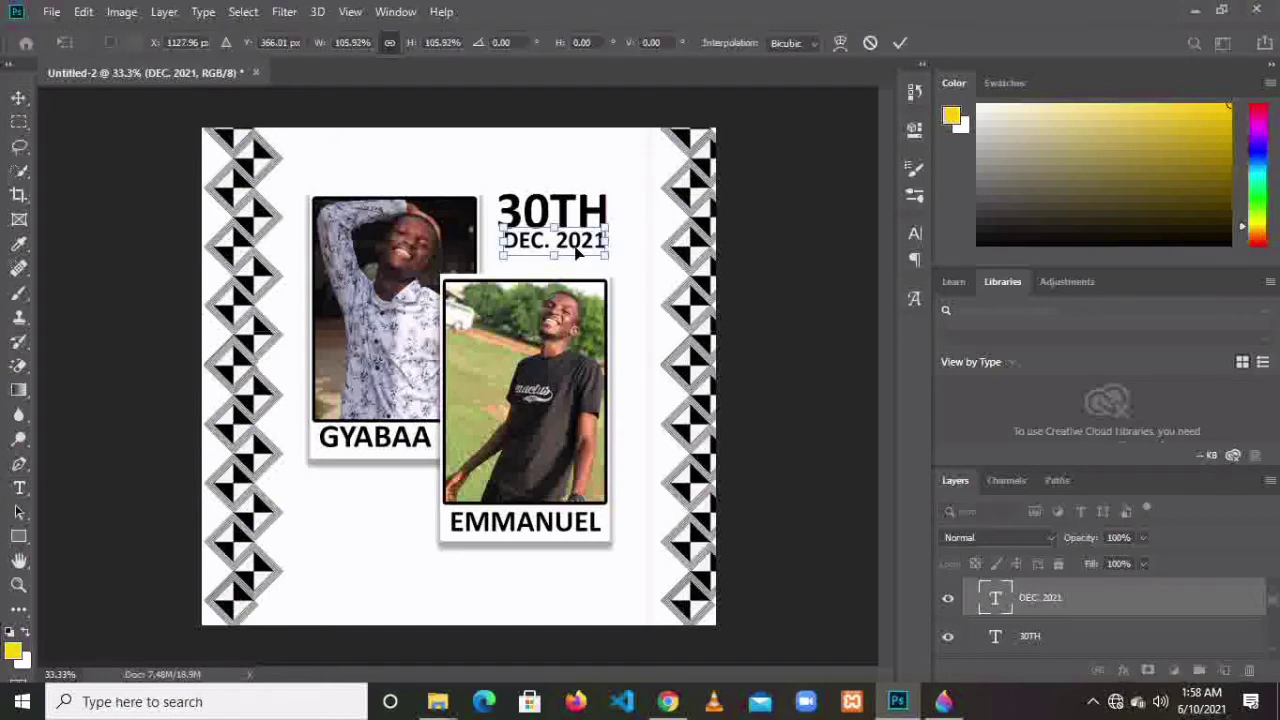
{"action": "left_click_drag", "start_coordinate": [499, 241], "coordinate": [494, 241]}
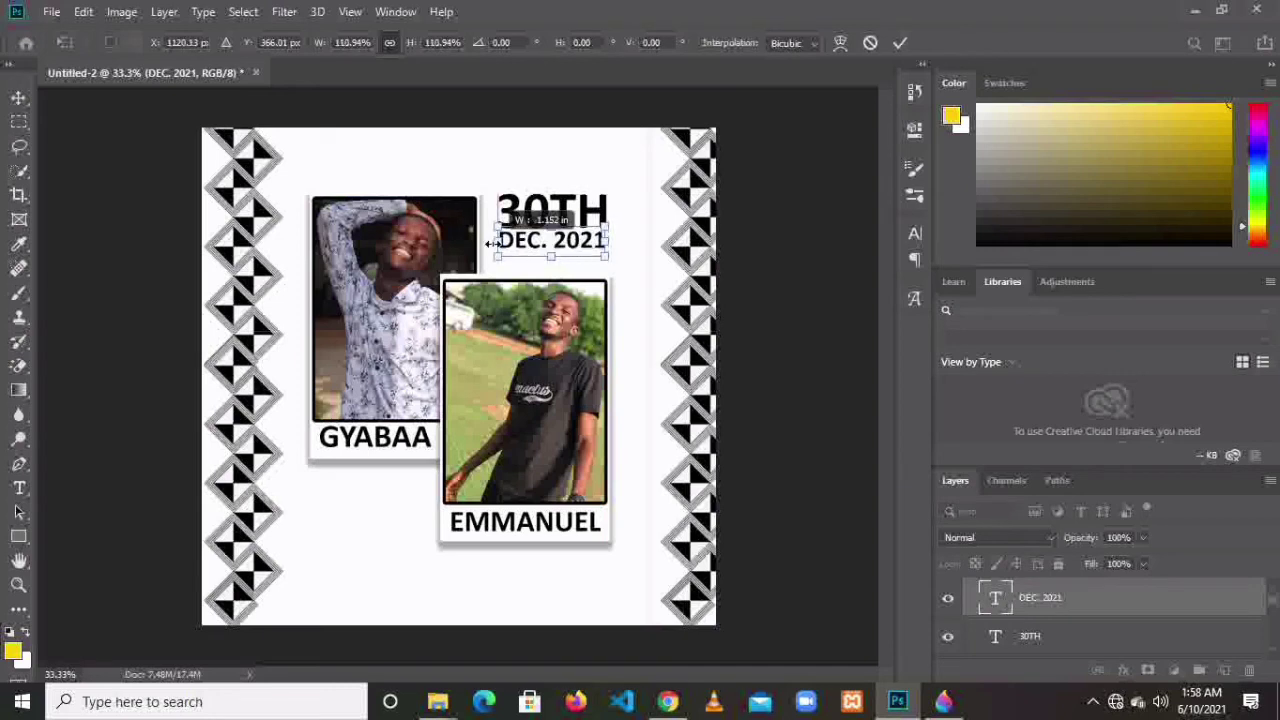
{"action": "left_click", "coordinate": [898, 43]}
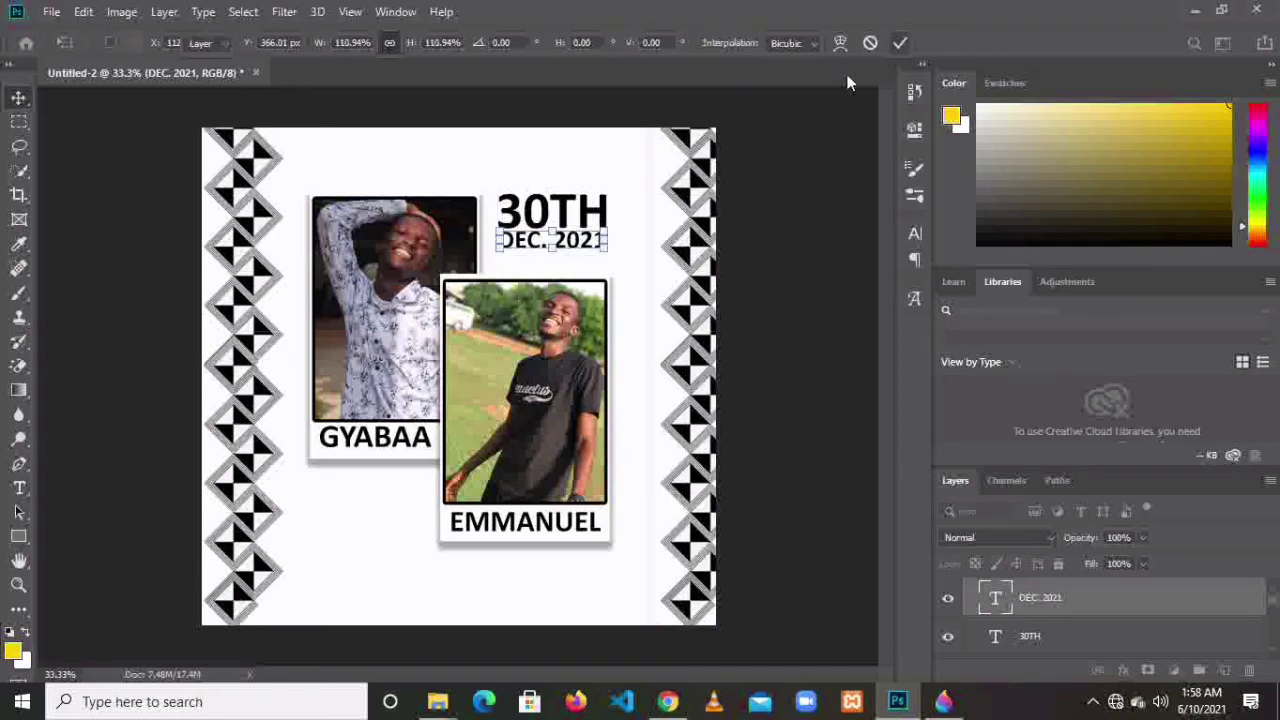
{"action": "left_click", "coordinate": [634, 278]}
{"action": "left_click", "coordinate": [597, 250]}
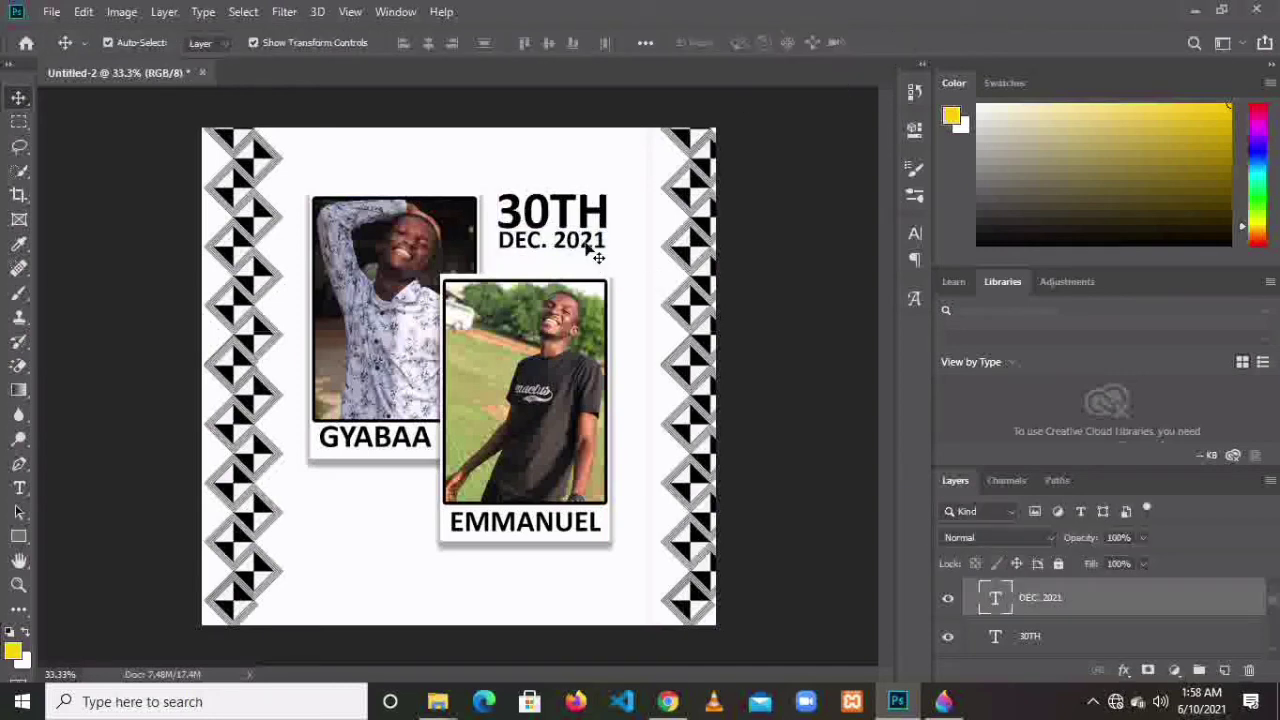
{"action": "left_click_drag", "start_coordinate": [607, 251], "coordinate": [613, 256]}
{"action": "left_click", "coordinate": [898, 43]}
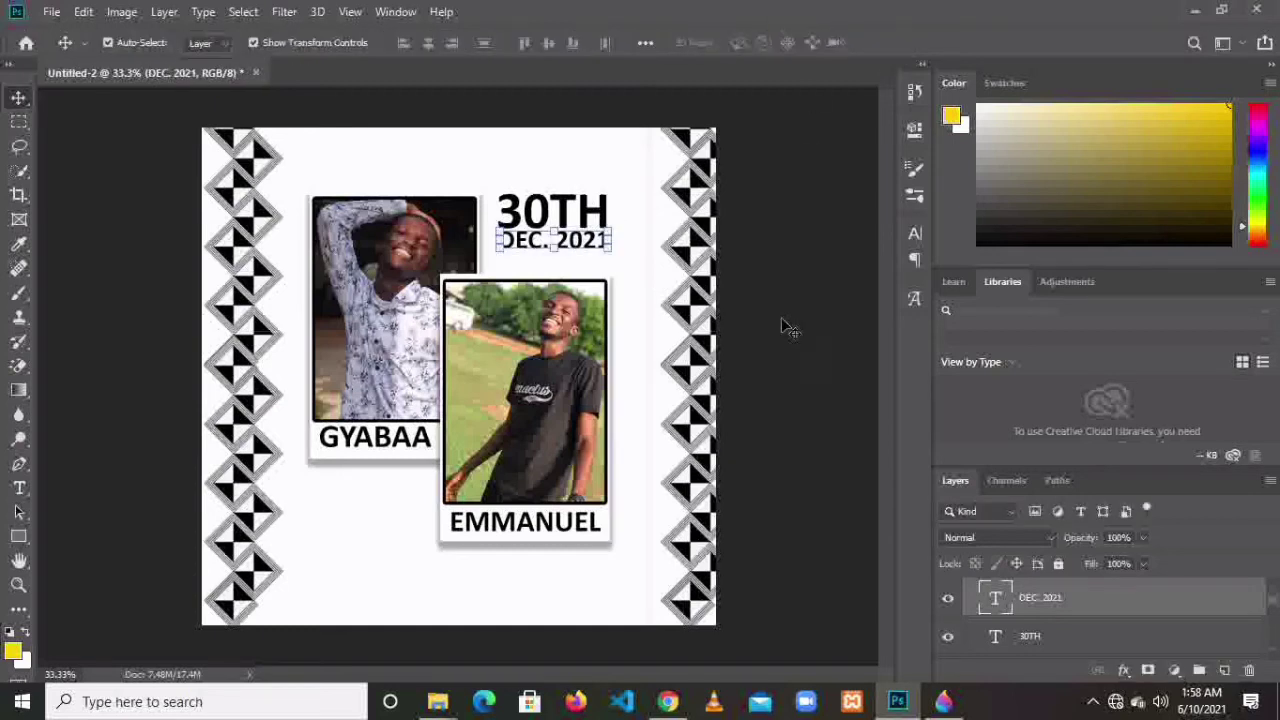
{"action": "left_click", "coordinate": [780, 322]}
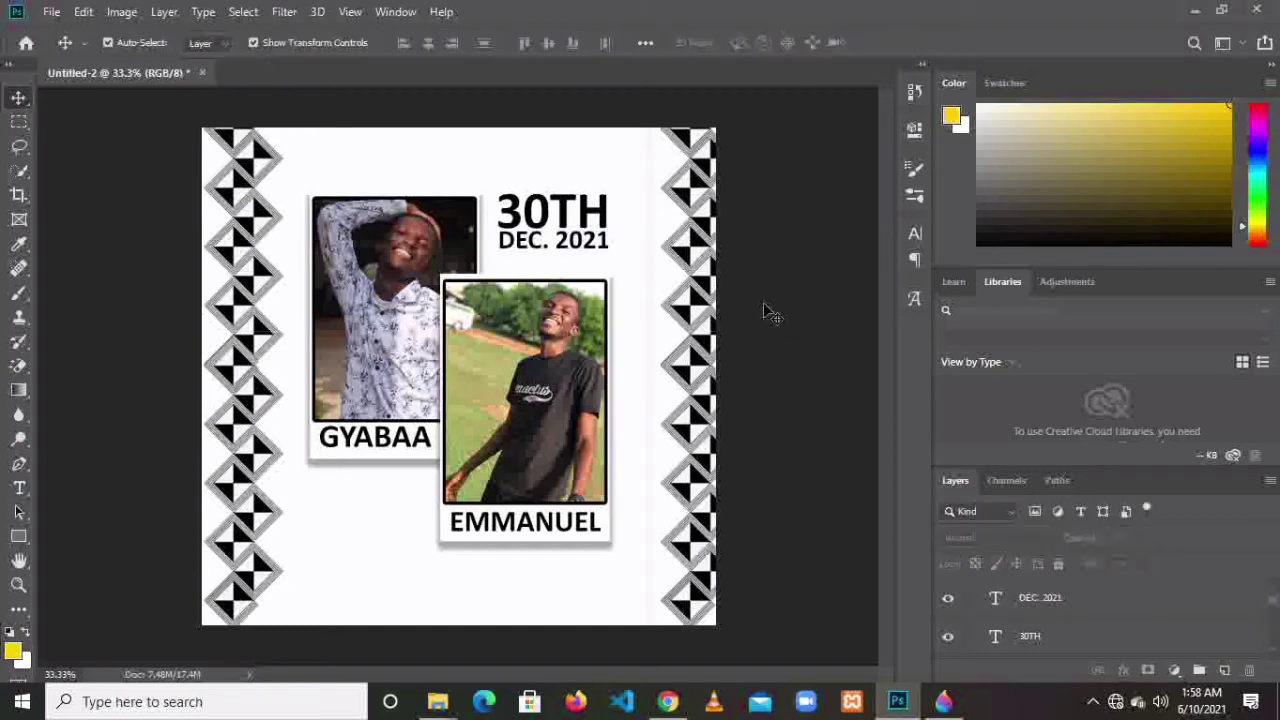
- Add the heading "HAPPY BIRTHDAY" in 18 pt Calibri Bold above the first card
{"action": "left_click", "coordinate": [19, 488]}
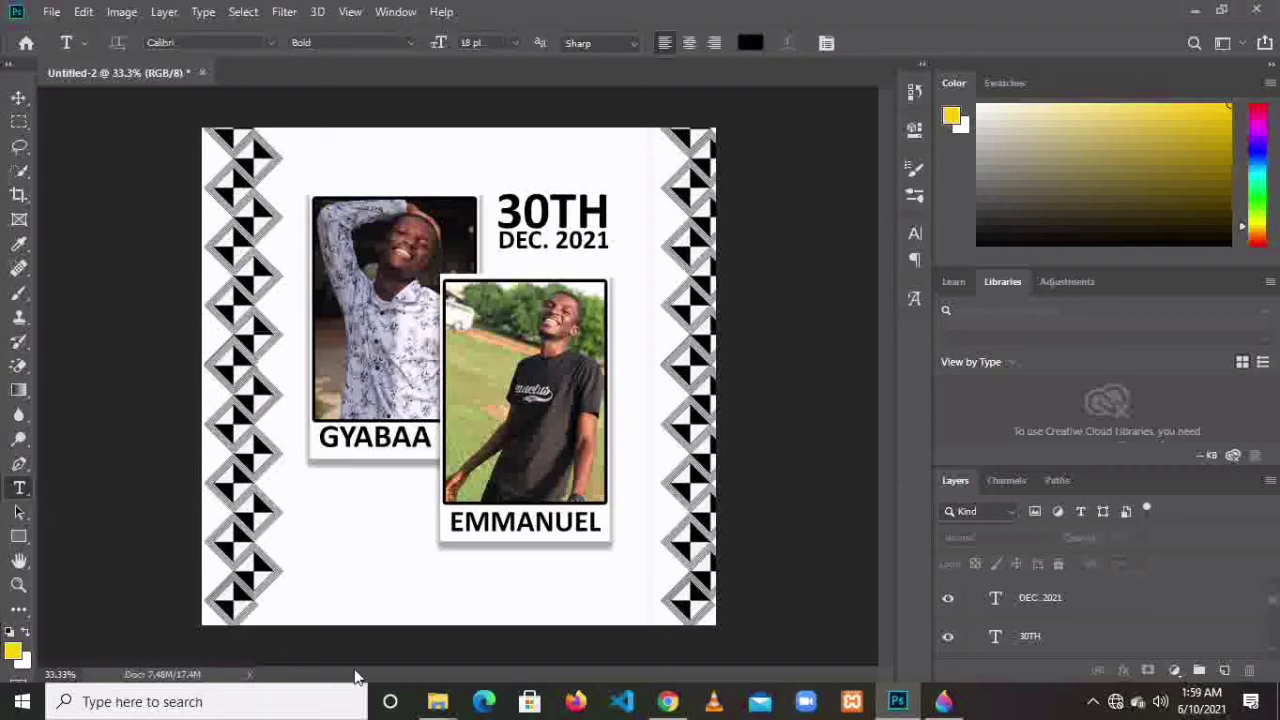
{"action": "left_click", "coordinate": [338, 165]}
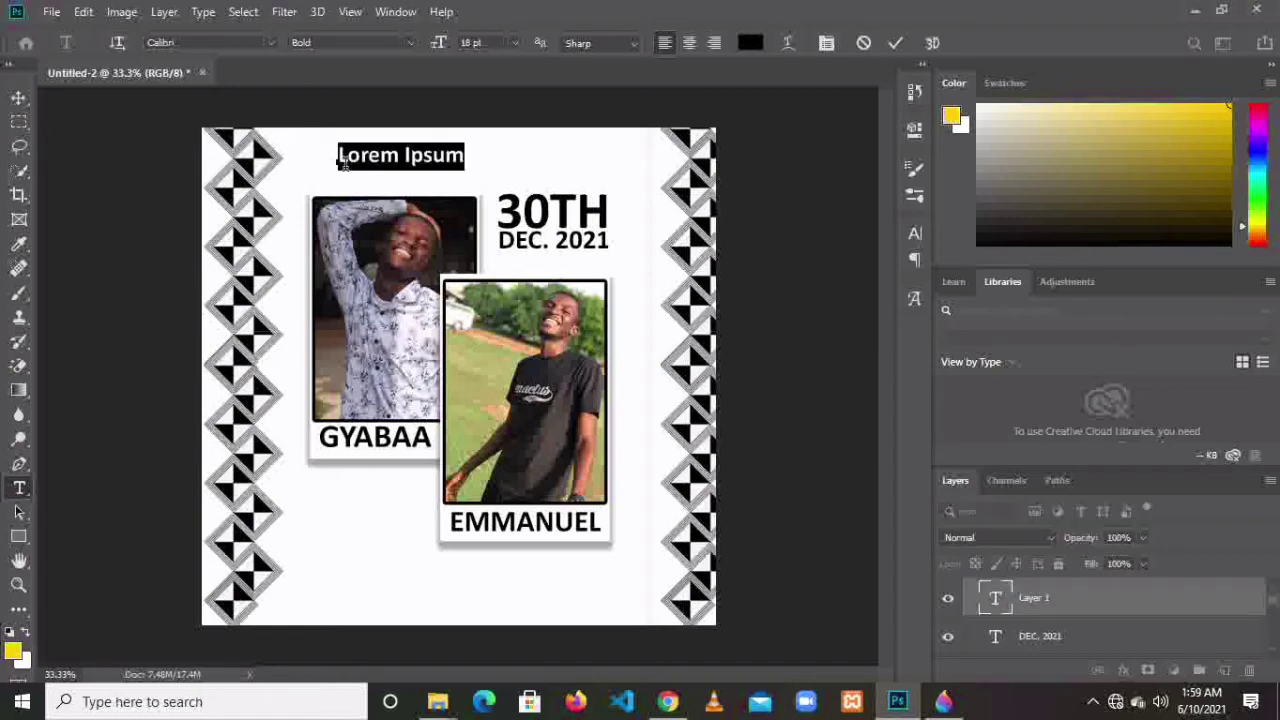
{"action": "type", "text": "HAPPY "}
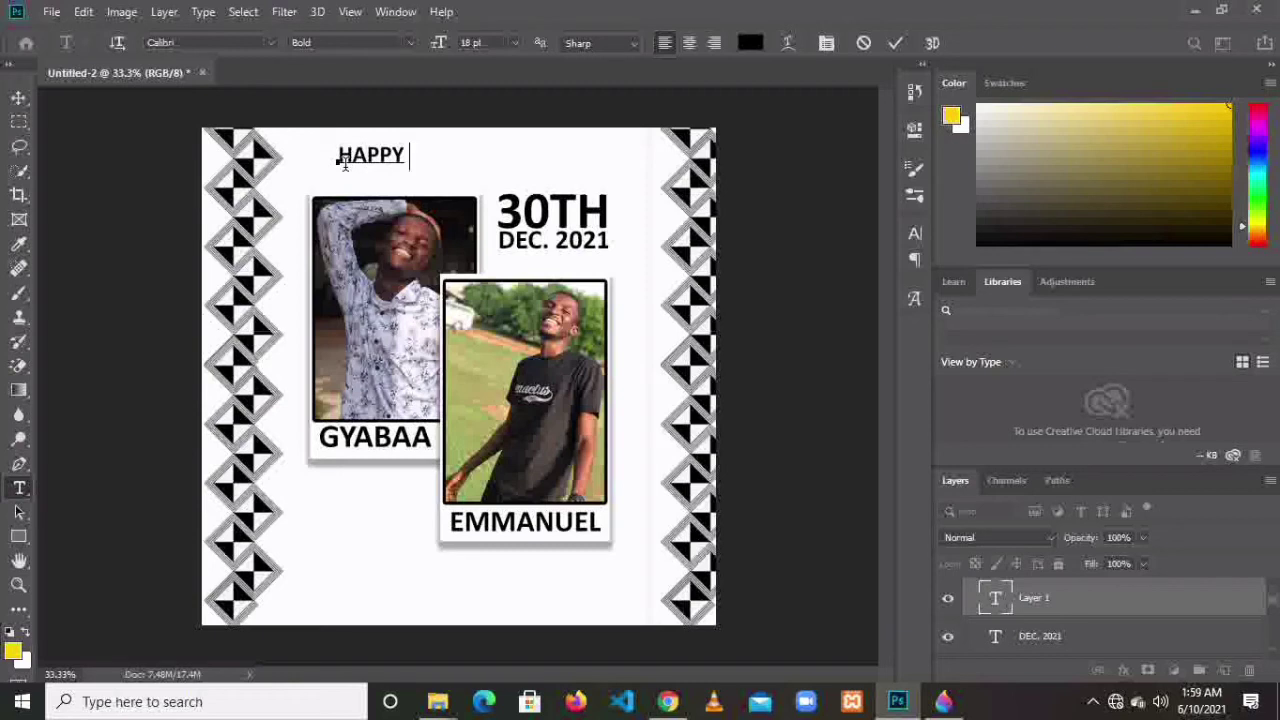
{"action": "type", "text": "BIRTHDAY"}
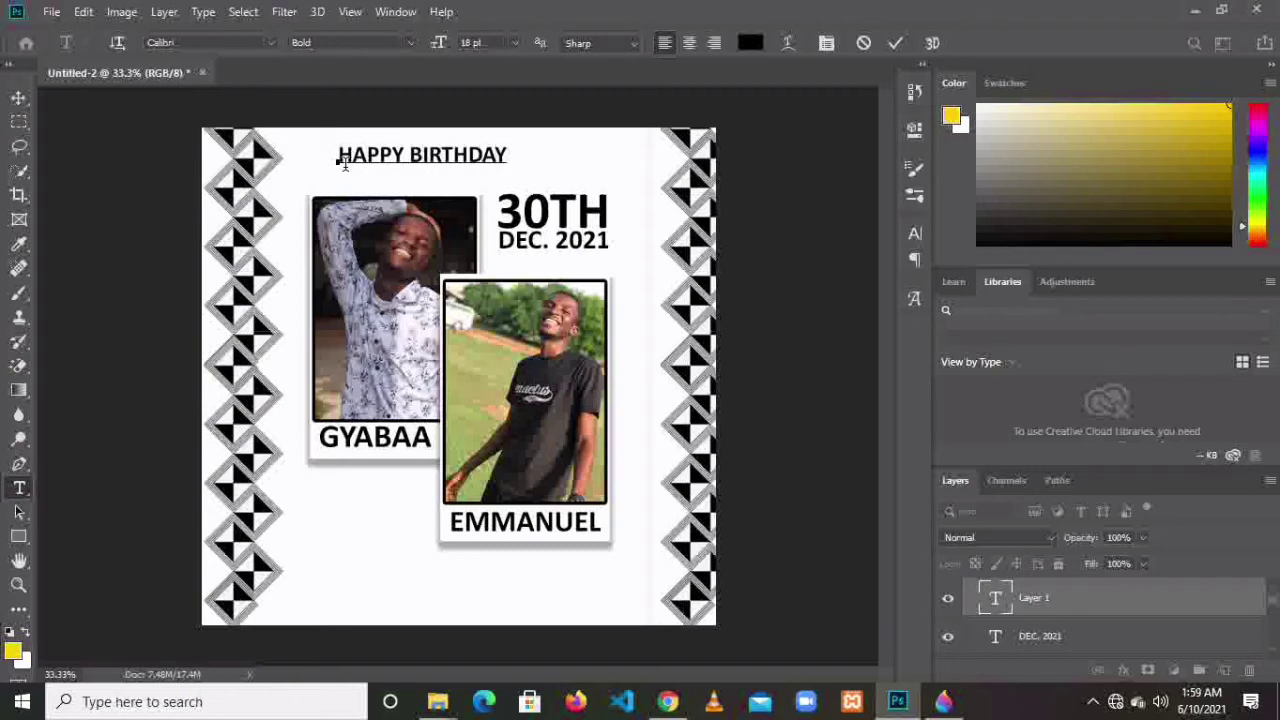
- Set the tracking of the entire HAPPY BIRTHDAY heading to 580
{"action": "key", "text": "ctrl+a"}
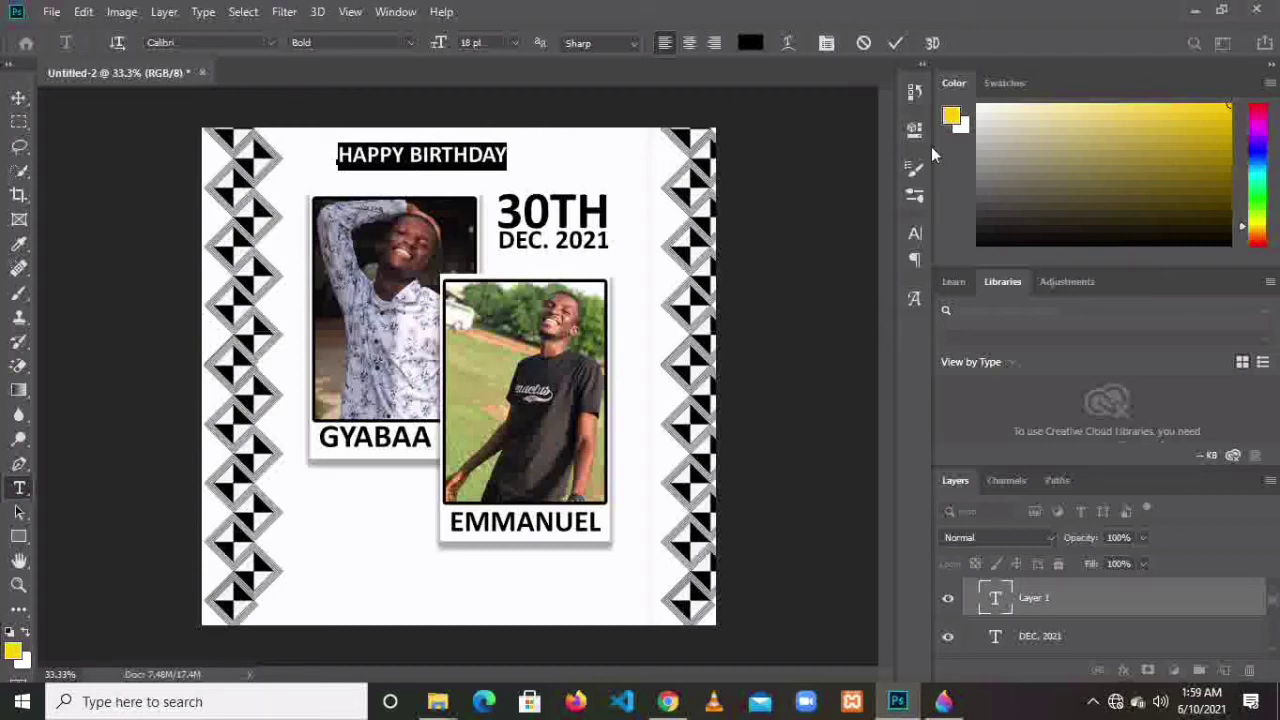
{"action": "left_click", "coordinate": [912, 233]}
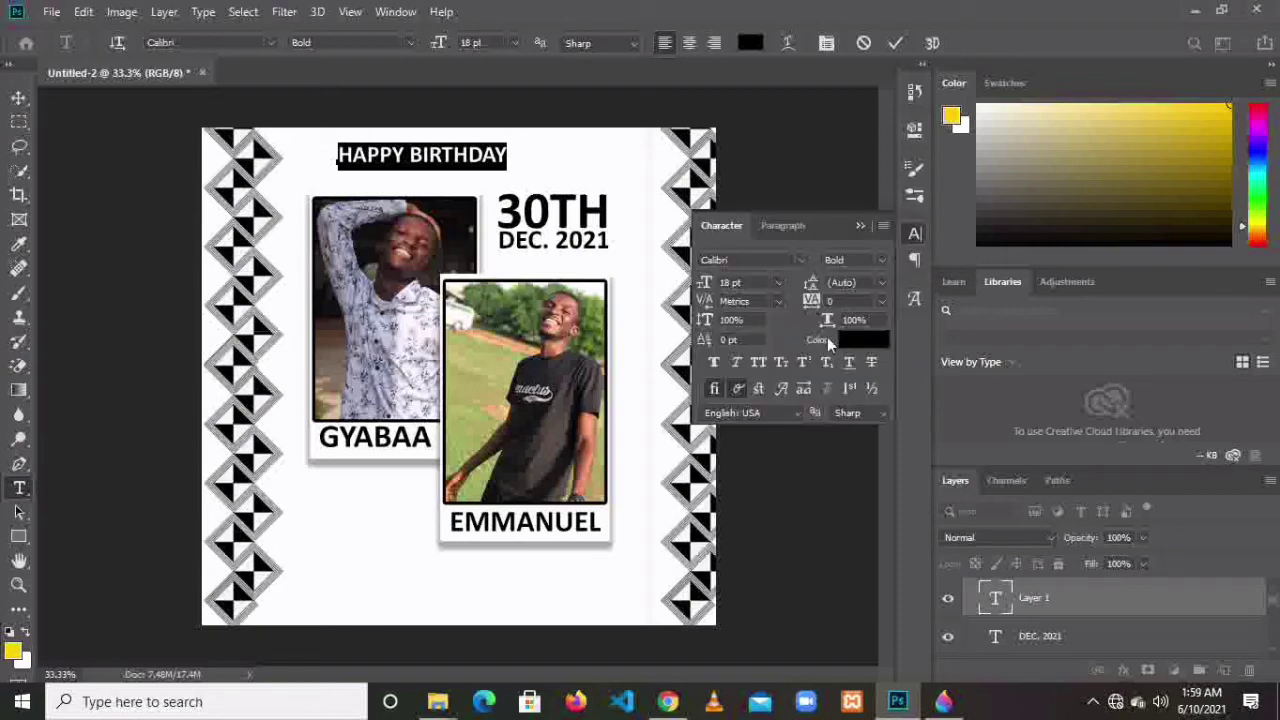
{"action": "mouse_move", "coordinate": [811, 300]}
{"action": "left_mouse_down"}
{"action": "mouse_move", "coordinate": [831, 297]}
{"action": "mouse_move", "coordinate": [816, 305]}
{"action": "left_mouse_up"}
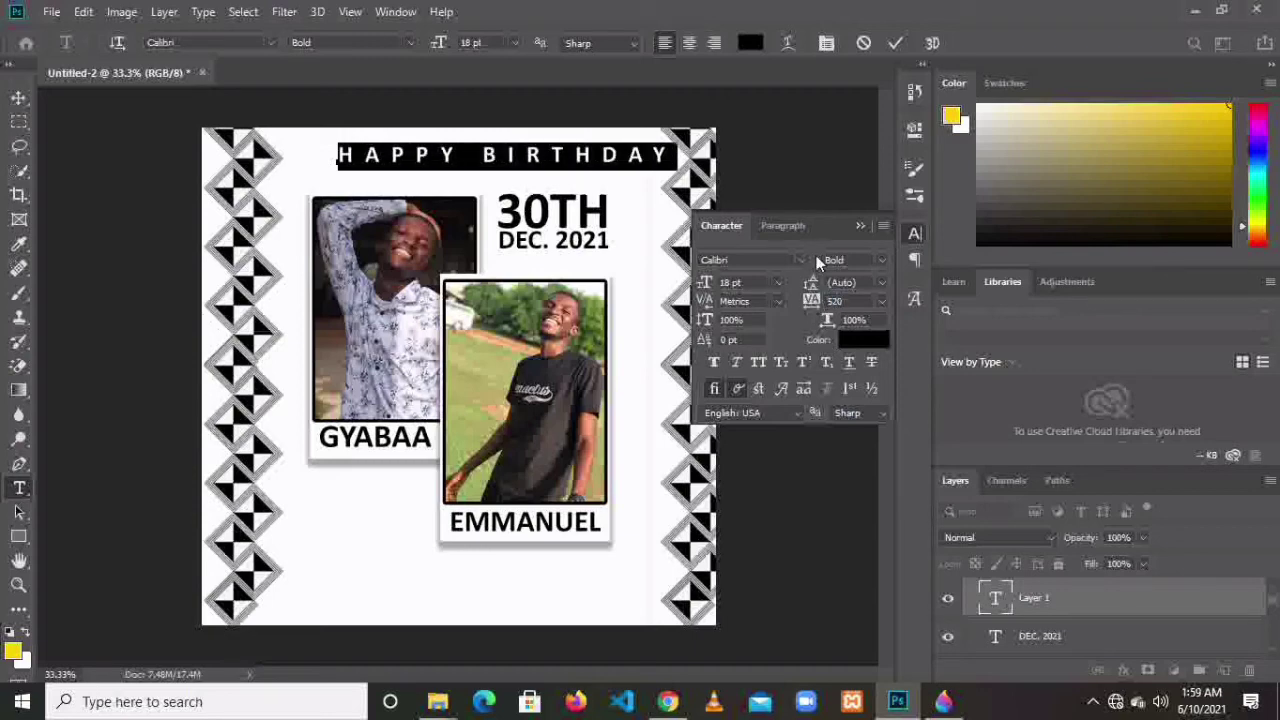
{"action": "left_click_drag", "start_coordinate": [810, 300], "coordinate": [813, 304]}
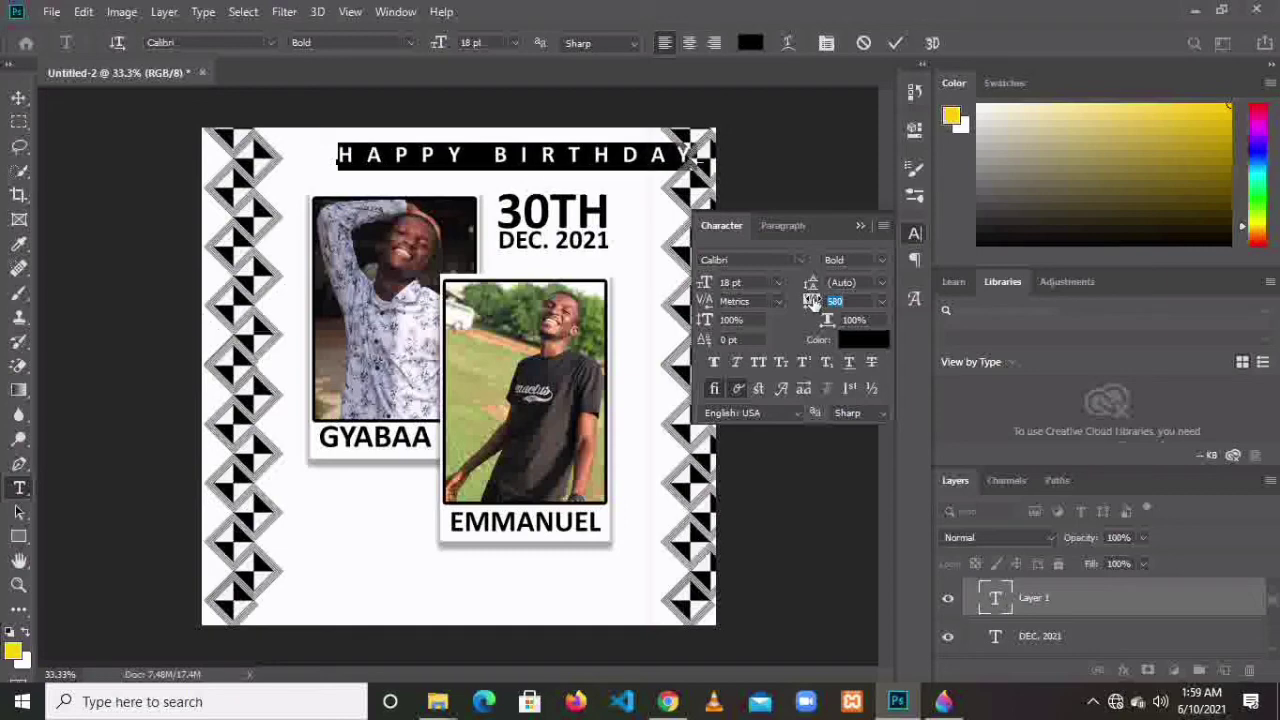
{"action": "left_click", "coordinate": [894, 46]}
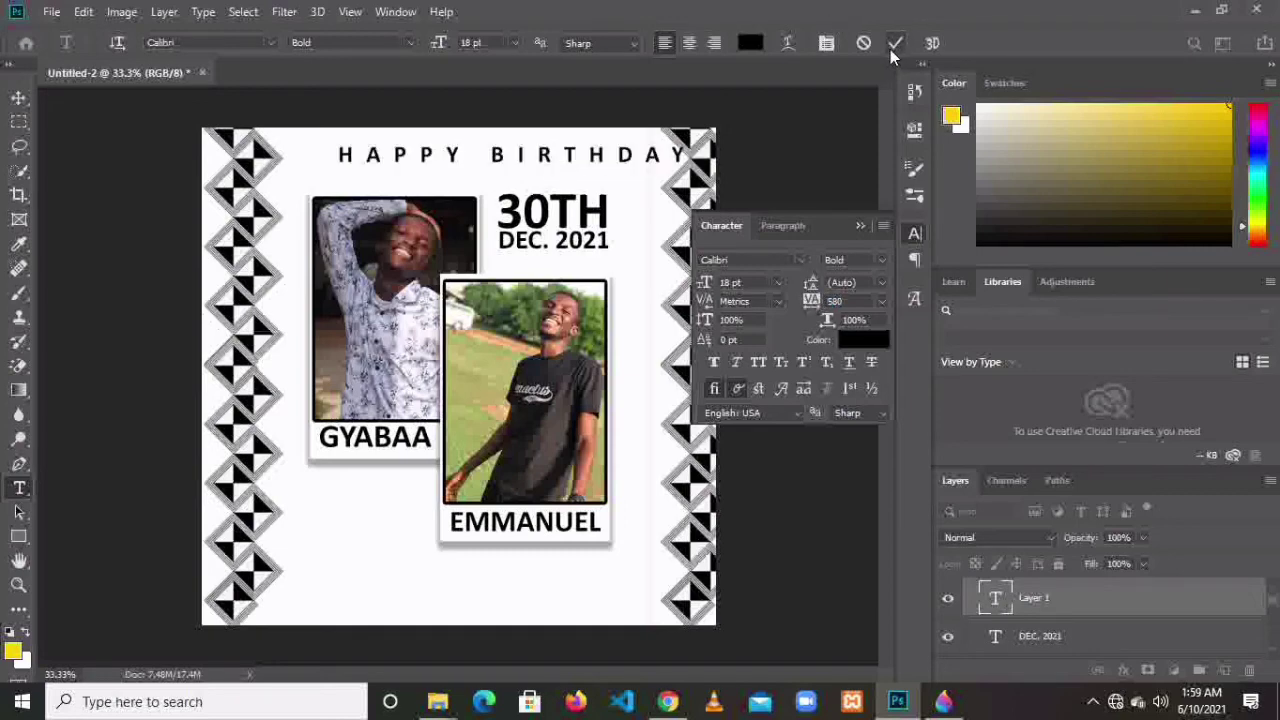
{"action": "left_click", "coordinate": [19, 97]}
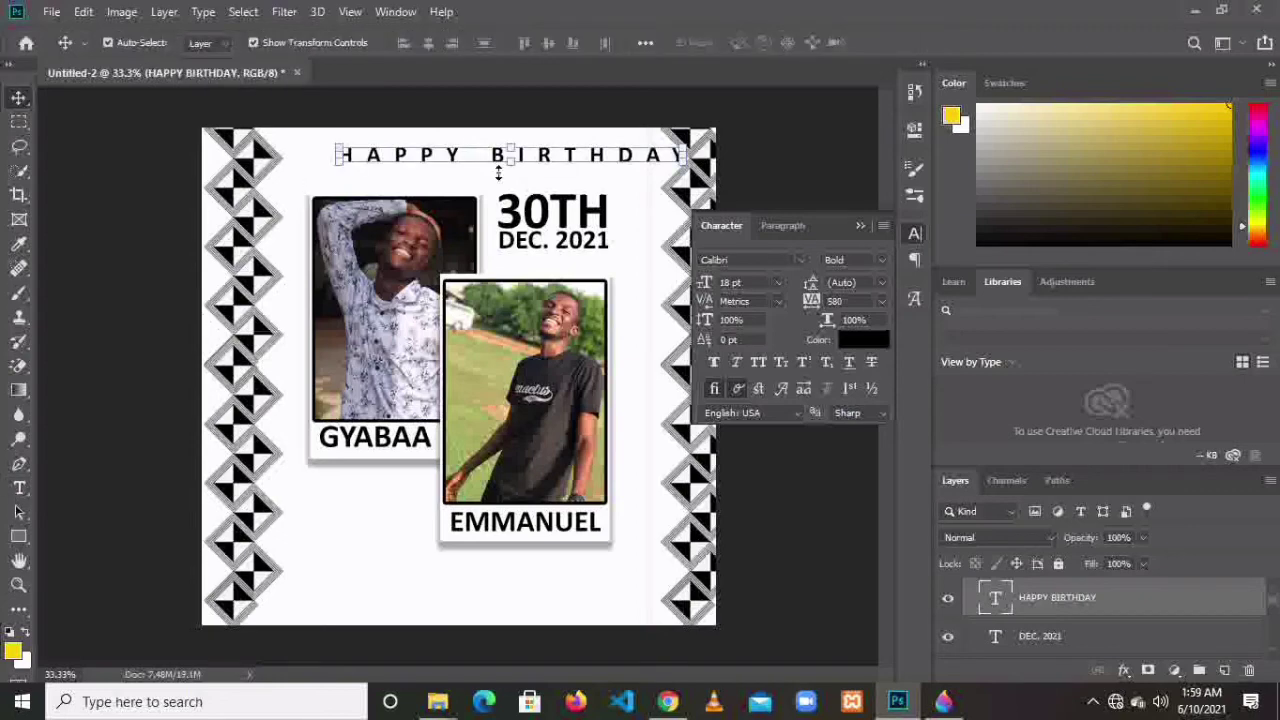
- Enlarge the HAPPY BIRTHDAY heading proportionally to about 111% so it spans the space between the two pattern borders
{"action": "left_click_drag", "start_coordinate": [470, 160], "coordinate": [440, 165]}
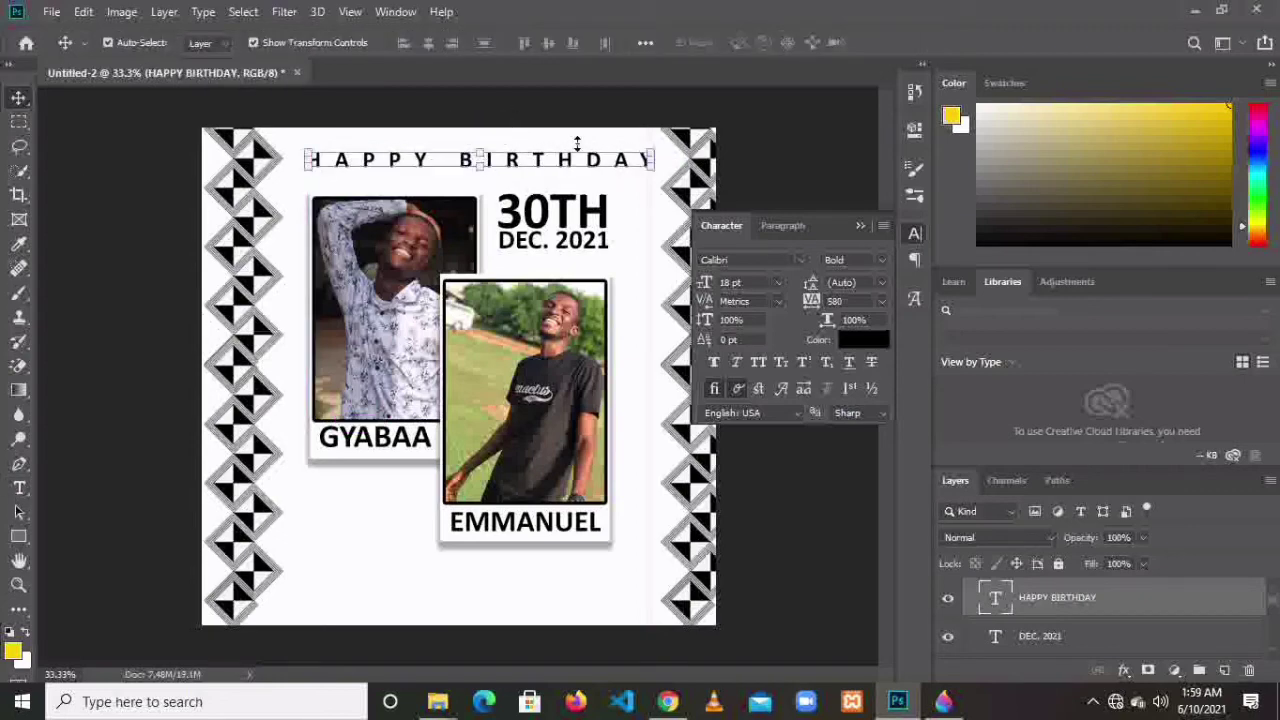
{"action": "left_click_drag", "start_coordinate": [650, 155], "coordinate": [668, 153]}
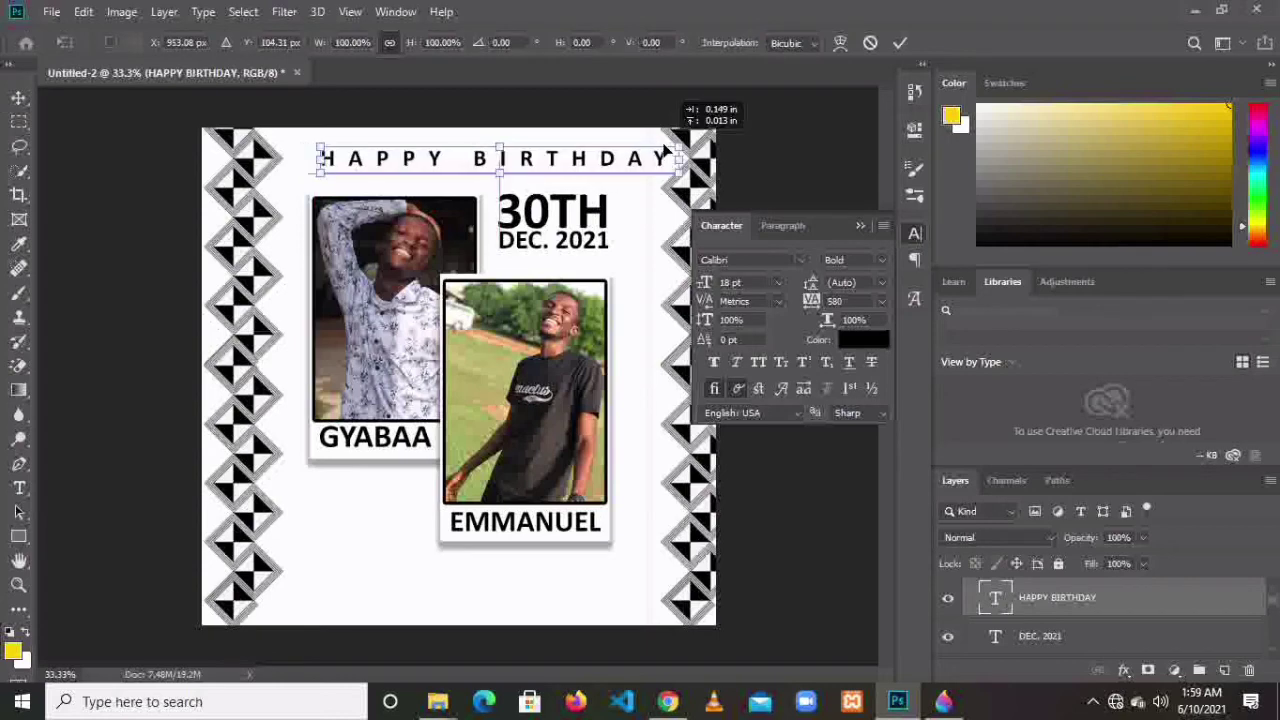
{"action": "left_click_drag", "start_coordinate": [322, 146], "coordinate": [280, 144]}
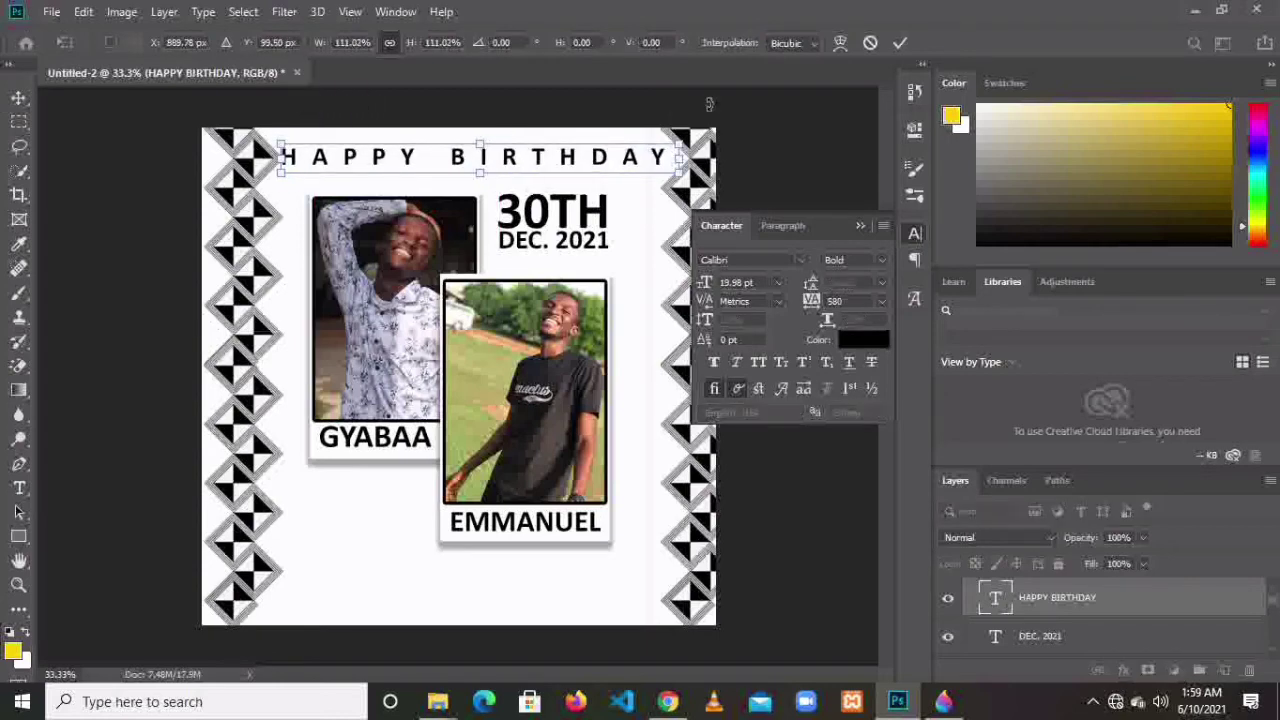
{"action": "left_click", "coordinate": [900, 42]}
{"action": "left_click", "coordinate": [866, 230]}
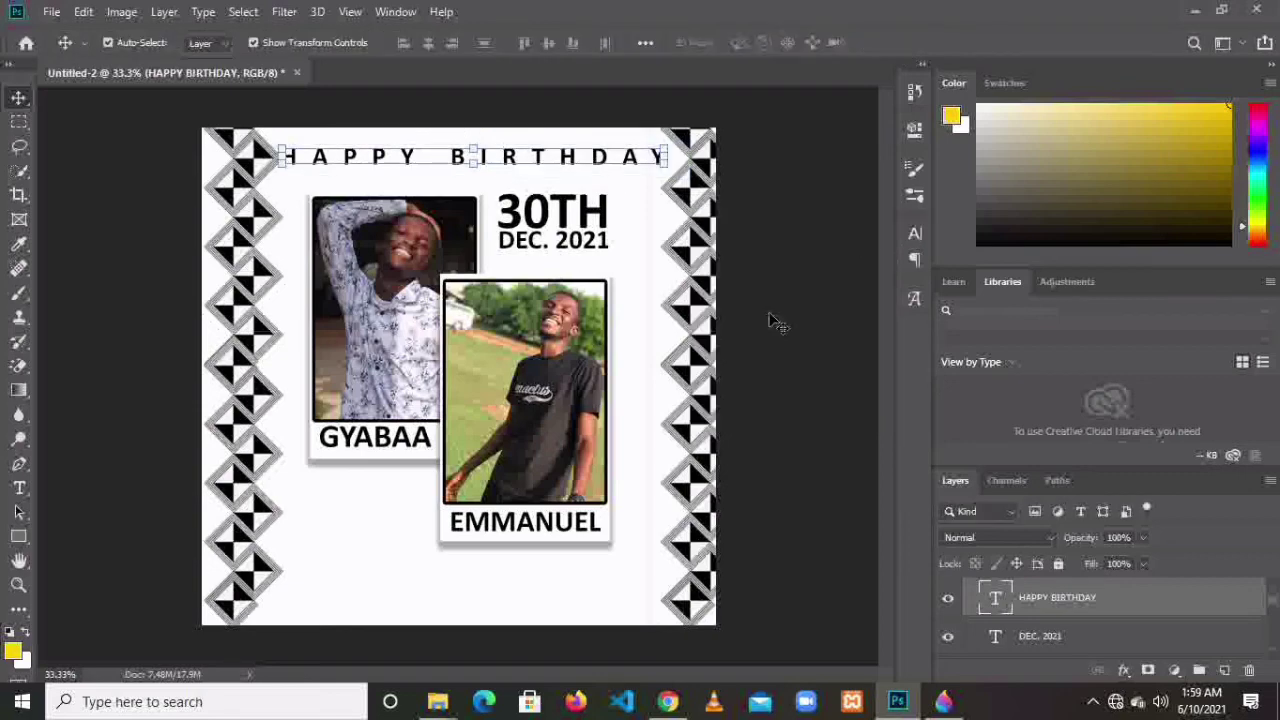
{"action": "left_click", "coordinate": [830, 375]}
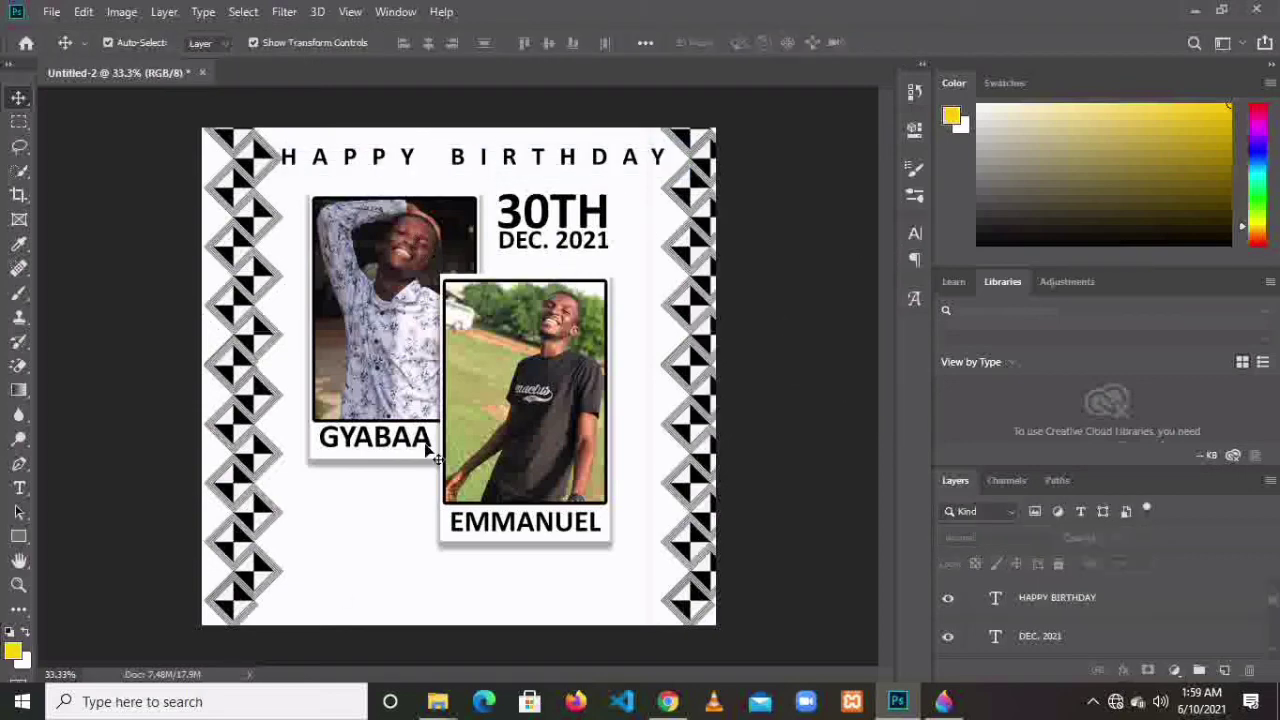
- Add the celebrant's nickname as 18 pt text below the first card and set its font to Rage Italic
{"action": "left_click", "coordinate": [19, 488]}
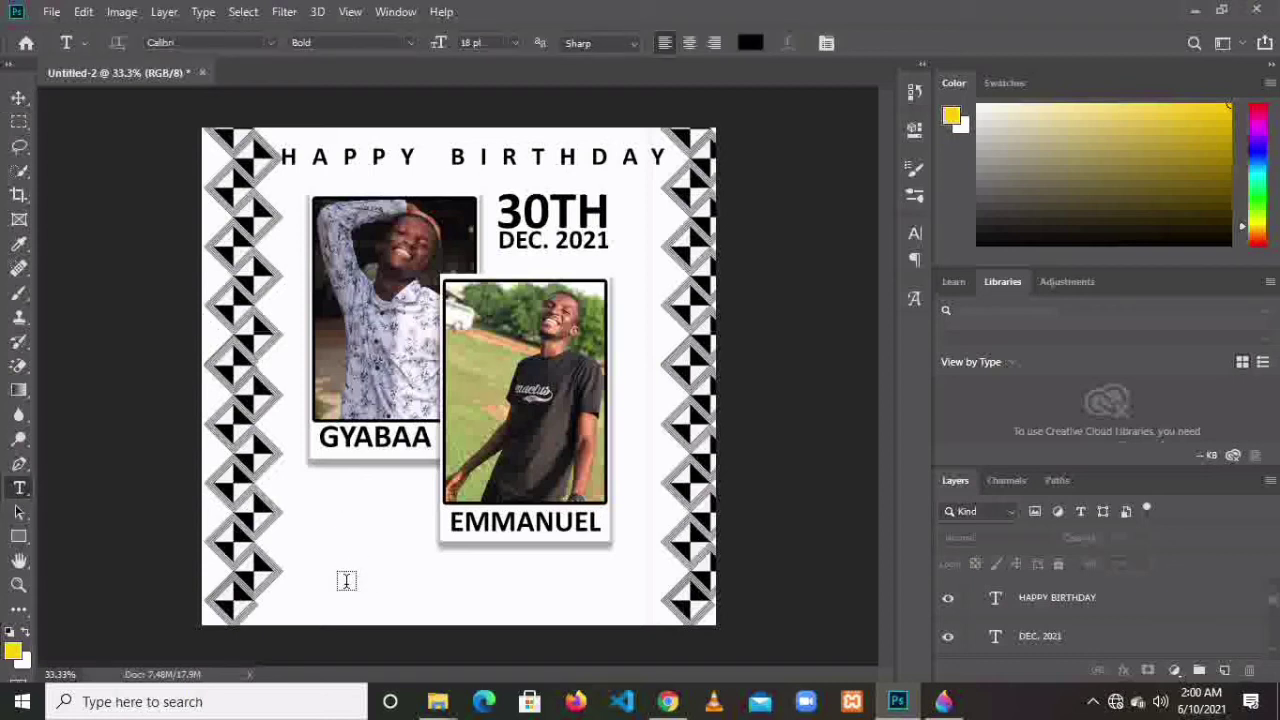
{"action": "left_click", "coordinate": [321, 521]}
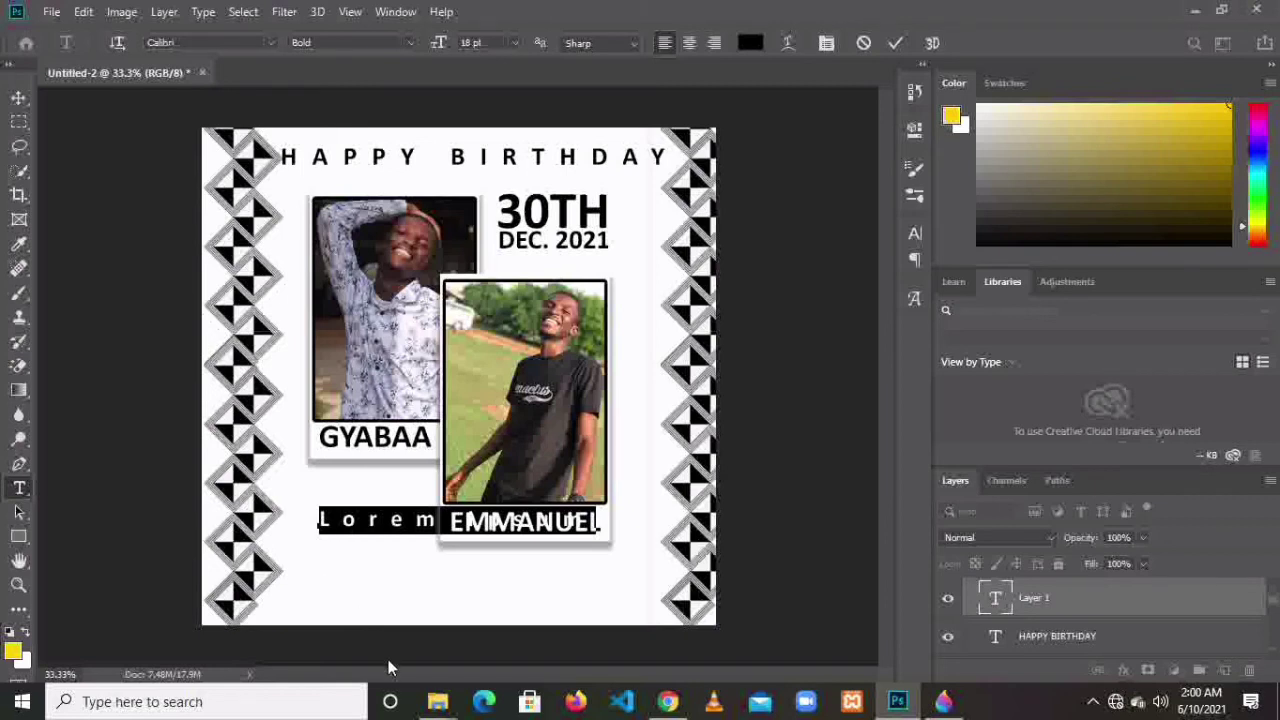
{"action": "type", "text": "GEKY"}
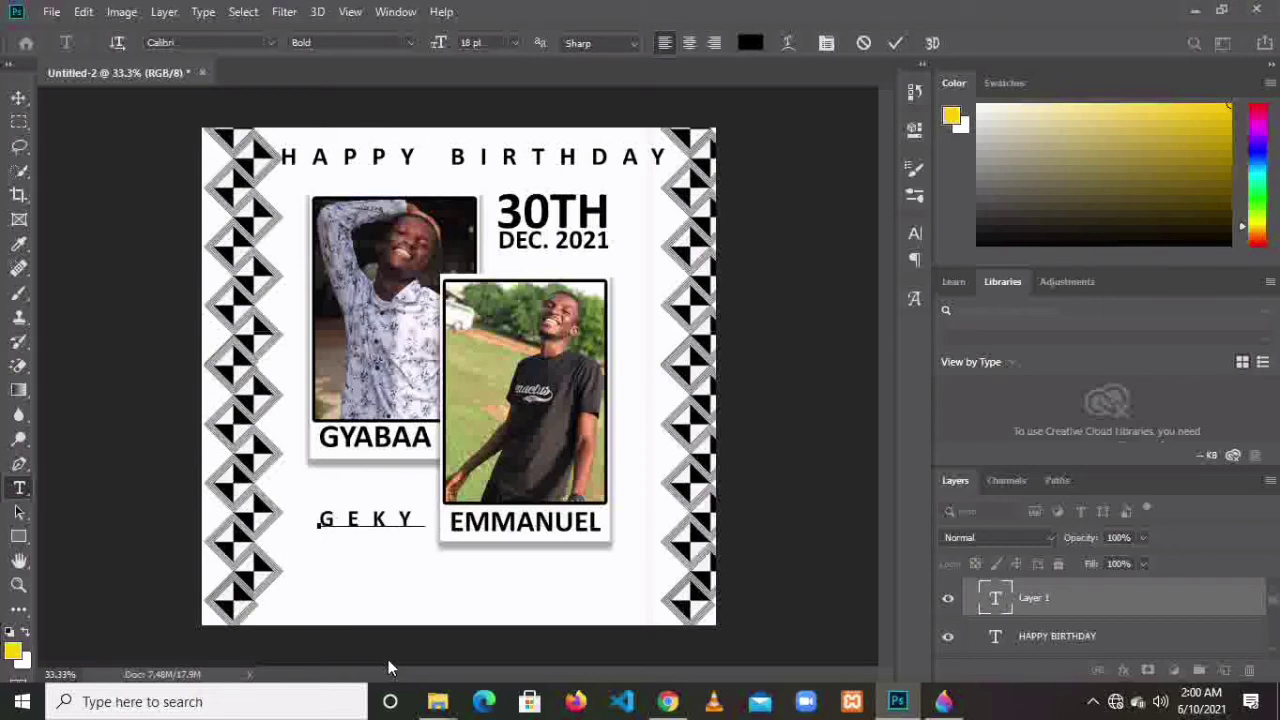
{"action": "key", "text": "ctrl+a"}
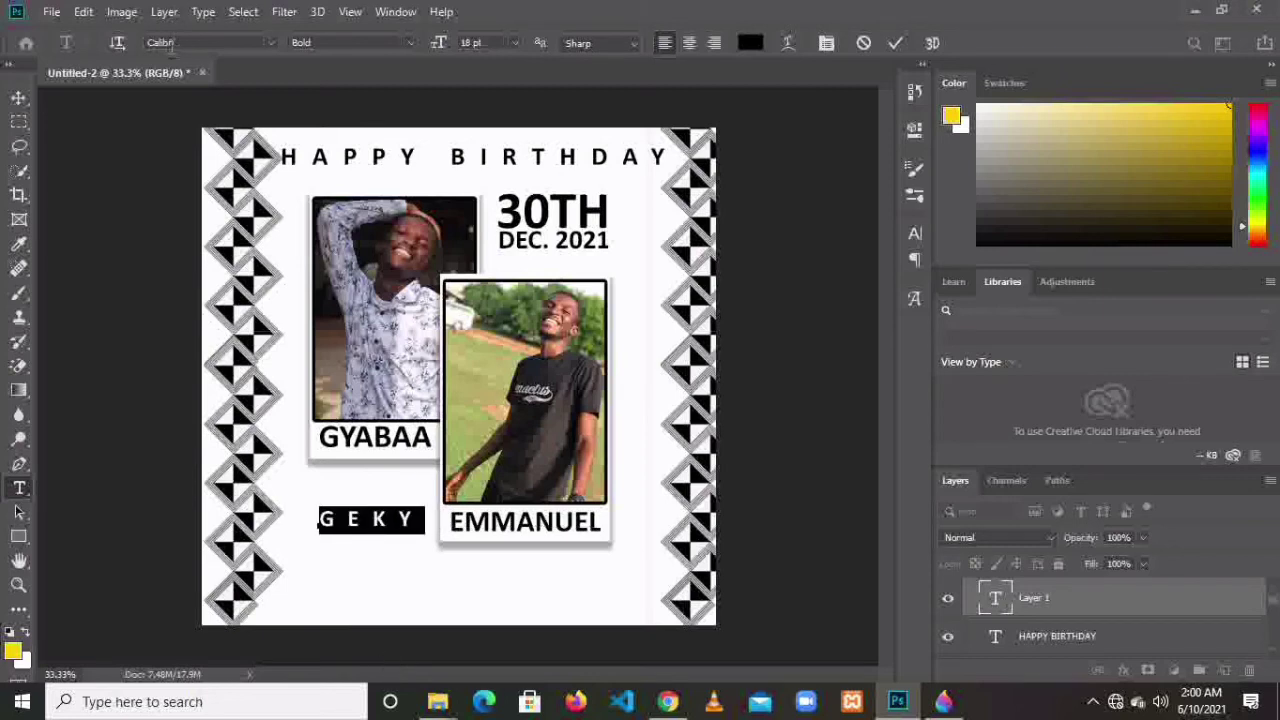
{"action": "left_click", "coordinate": [272, 42]}
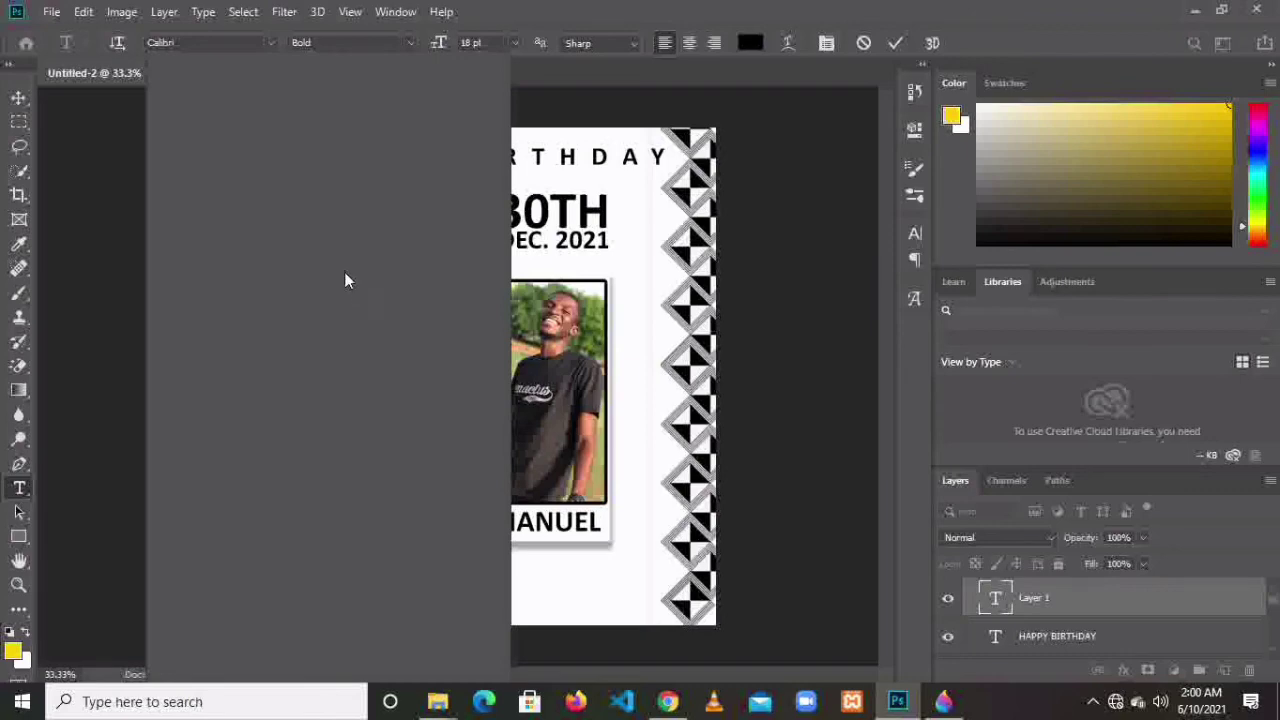
{"action": "left_click", "coordinate": [272, 42]}
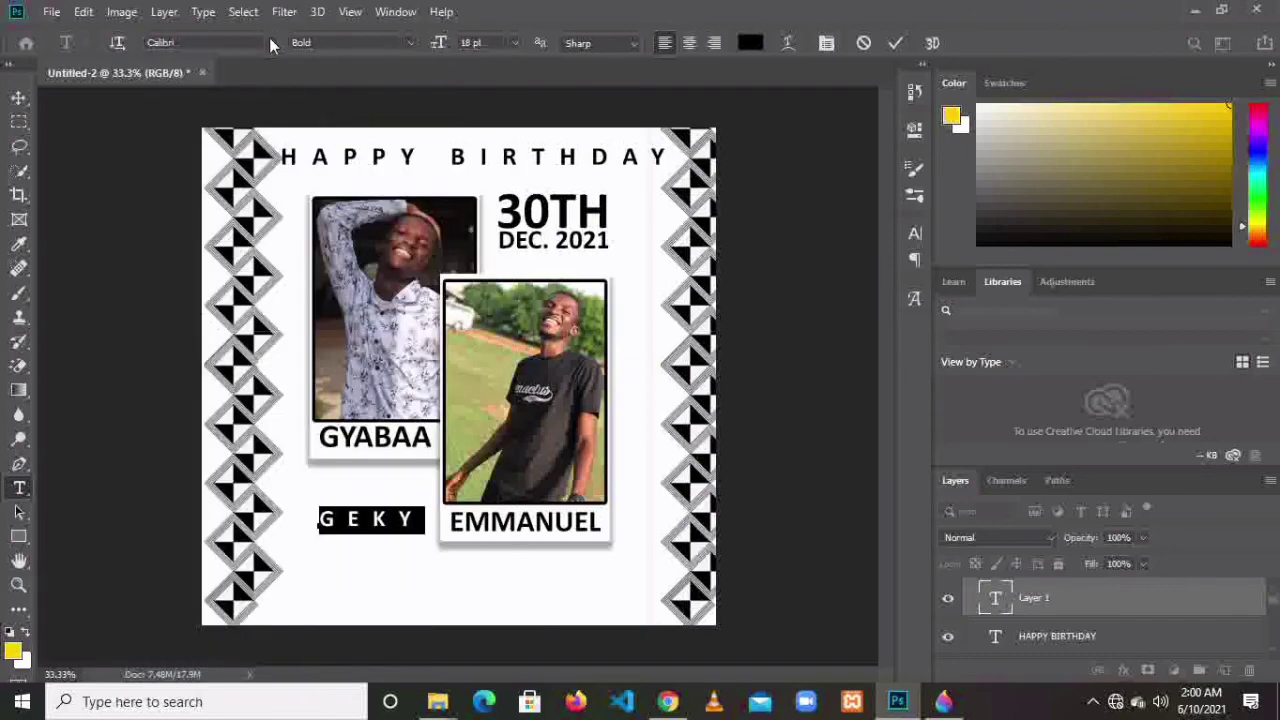
{"action": "left_click", "coordinate": [270, 42]}
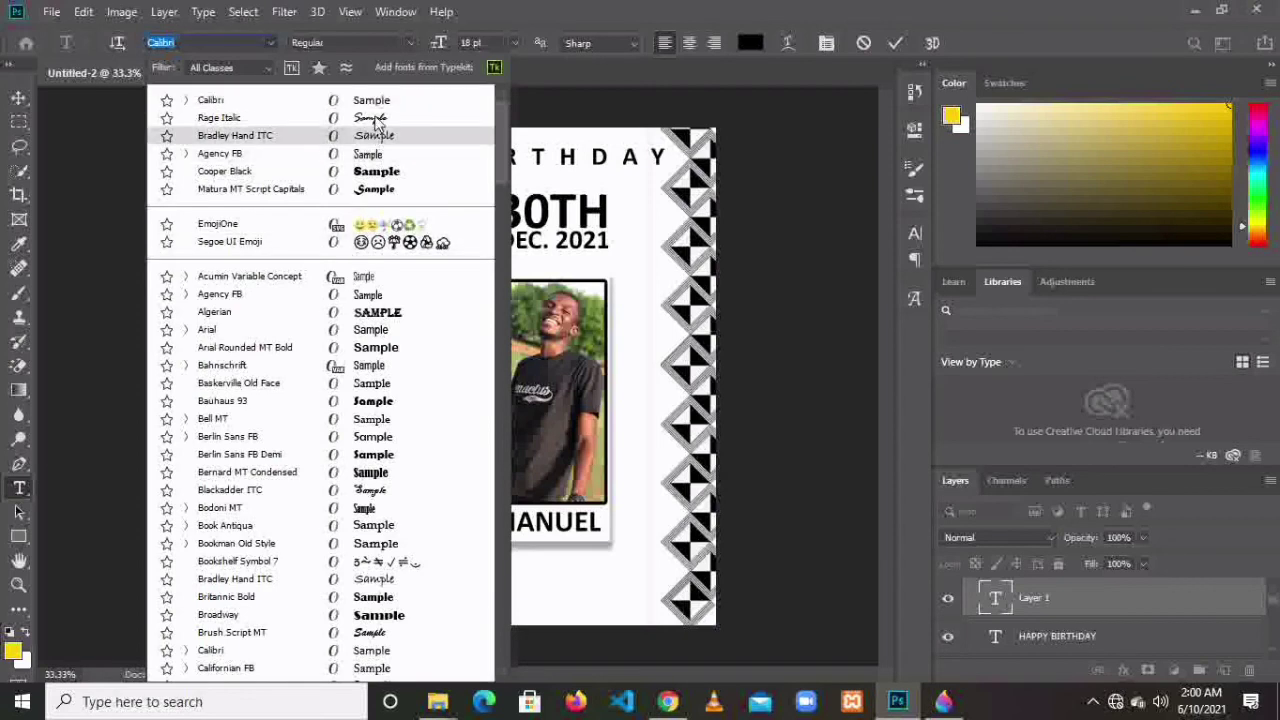
{"action": "left_click", "coordinate": [376, 119]}
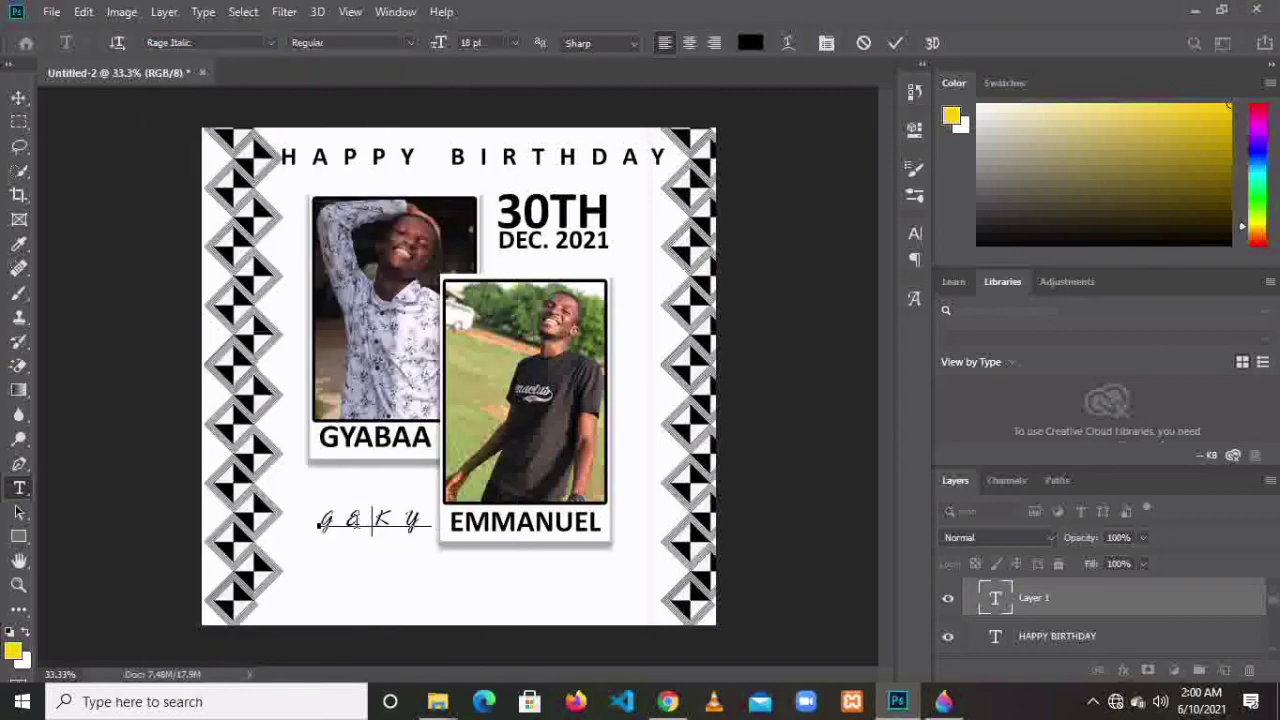
- Change every letter of the nickname after the initial capital to lowercase
{"action": "left_click_drag", "start_coordinate": [345, 520], "coordinate": [440, 515]}
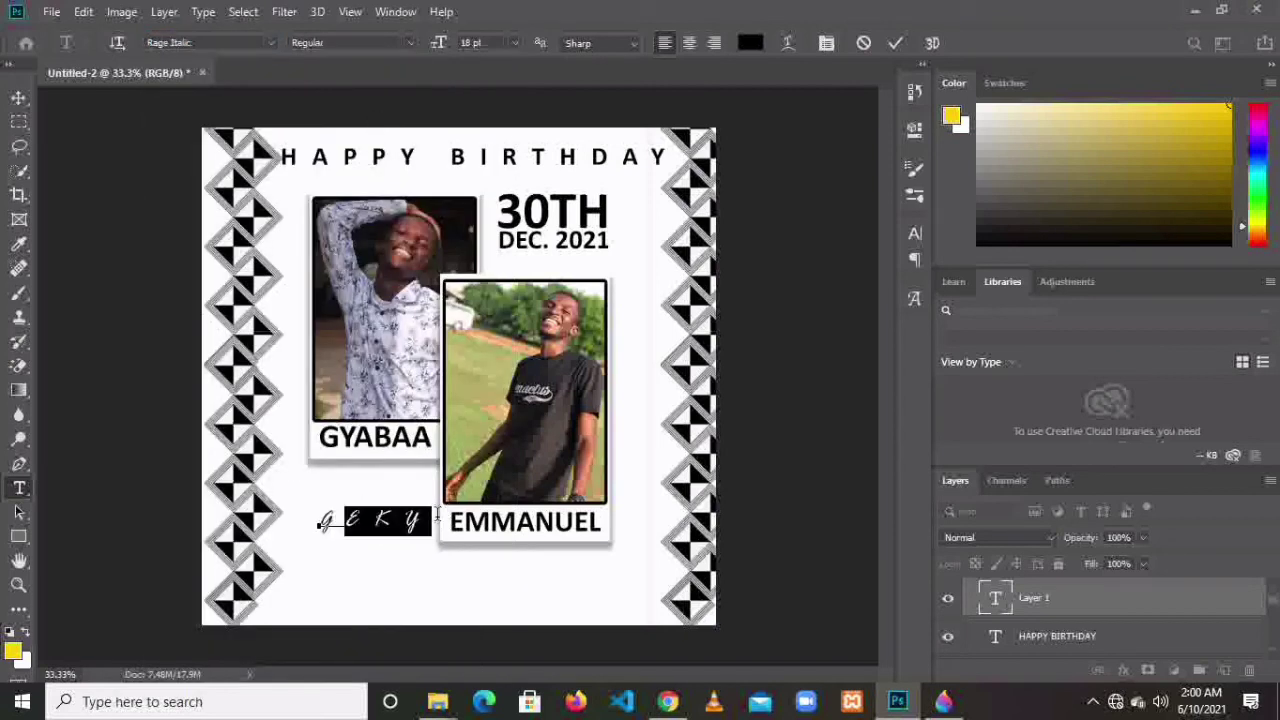
{"action": "key", "text": "BackSpace"}
{"action": "type", "text": "eky"}
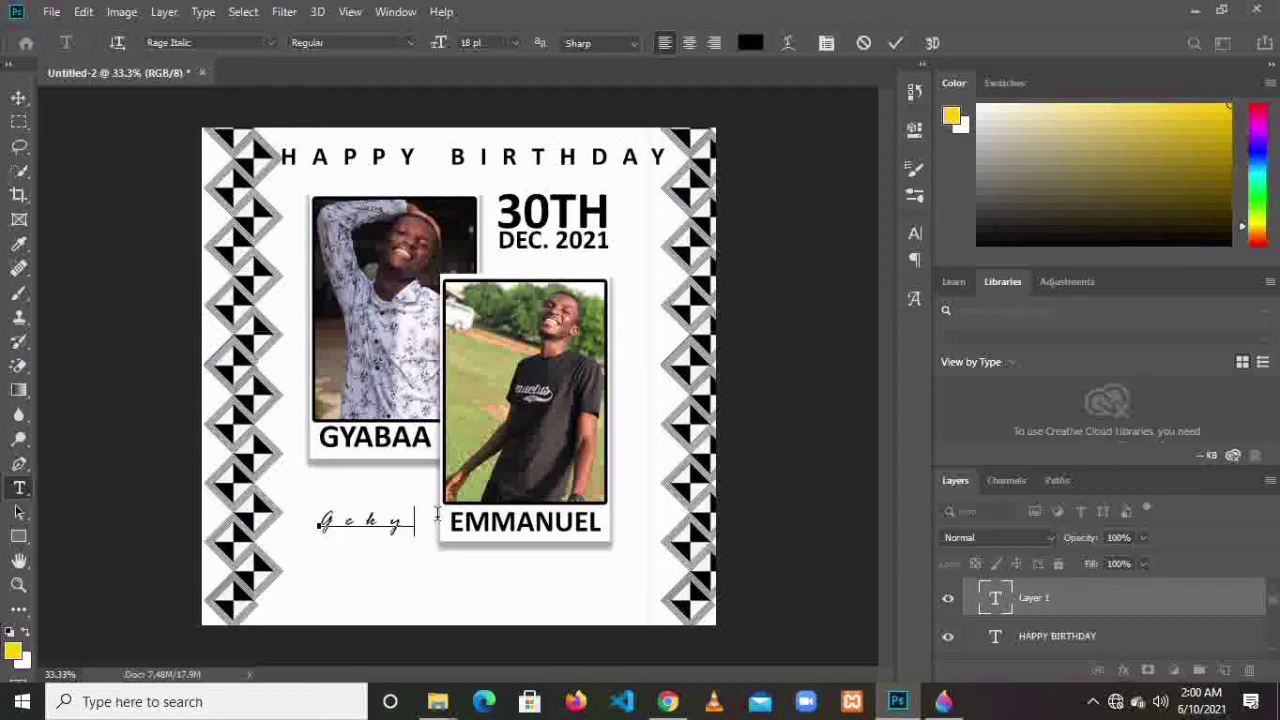
{"action": "left_click", "coordinate": [893, 43]}
{"action": "left_click", "coordinate": [18, 97]}
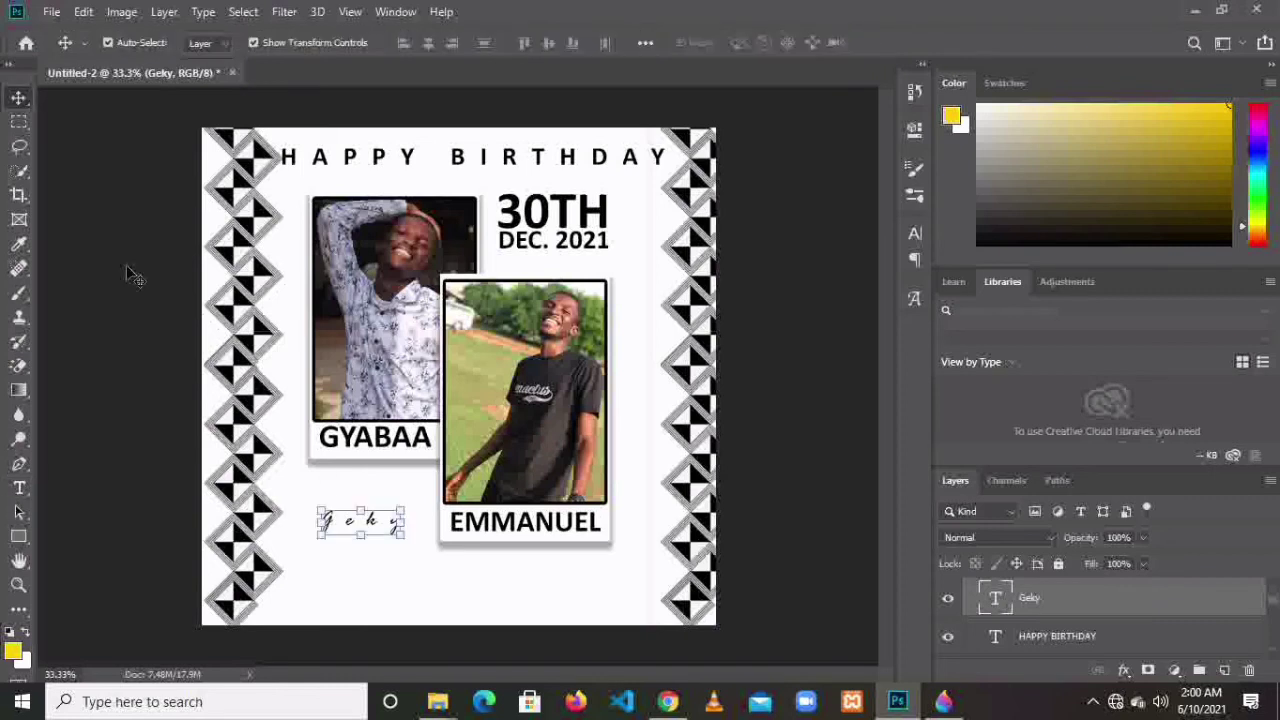
- Enlarge the nickname text proportionally to about 128% and place it just beneath the first card, beside the second card
{"action": "left_click_drag", "start_coordinate": [316, 503], "coordinate": [290, 495]}
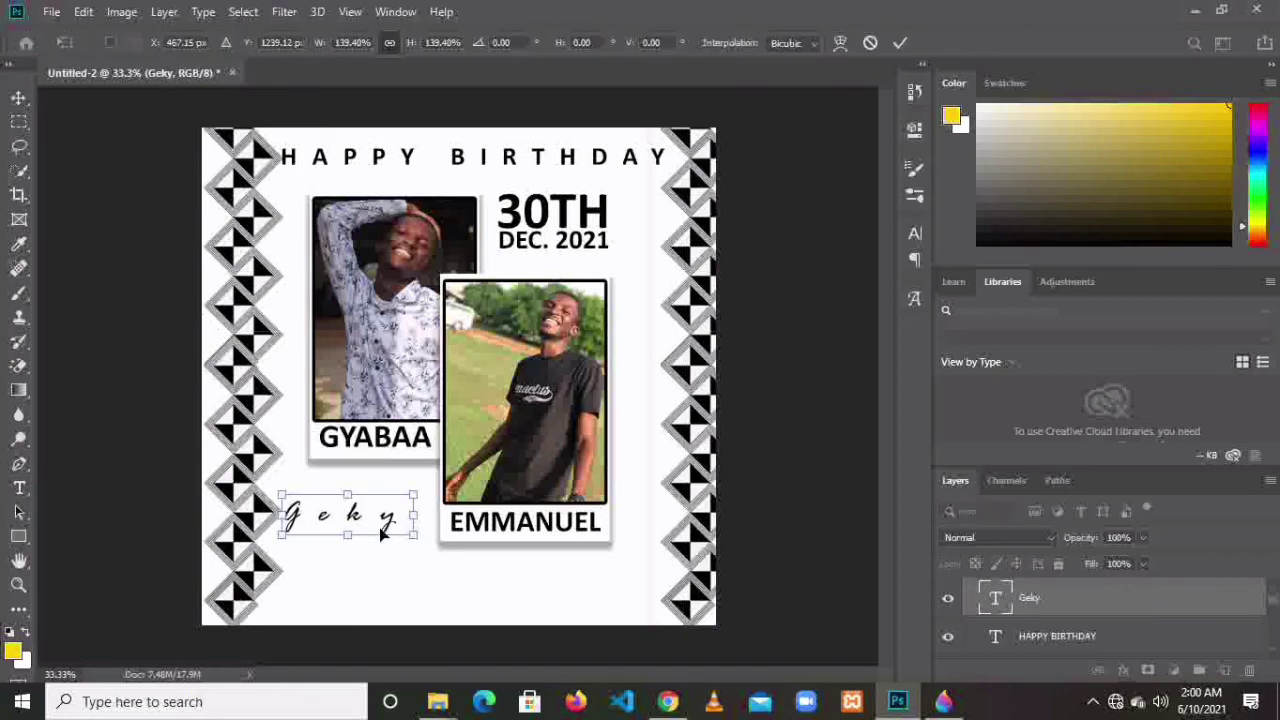
{"action": "left_click_drag", "start_coordinate": [386, 527], "coordinate": [401, 501]}
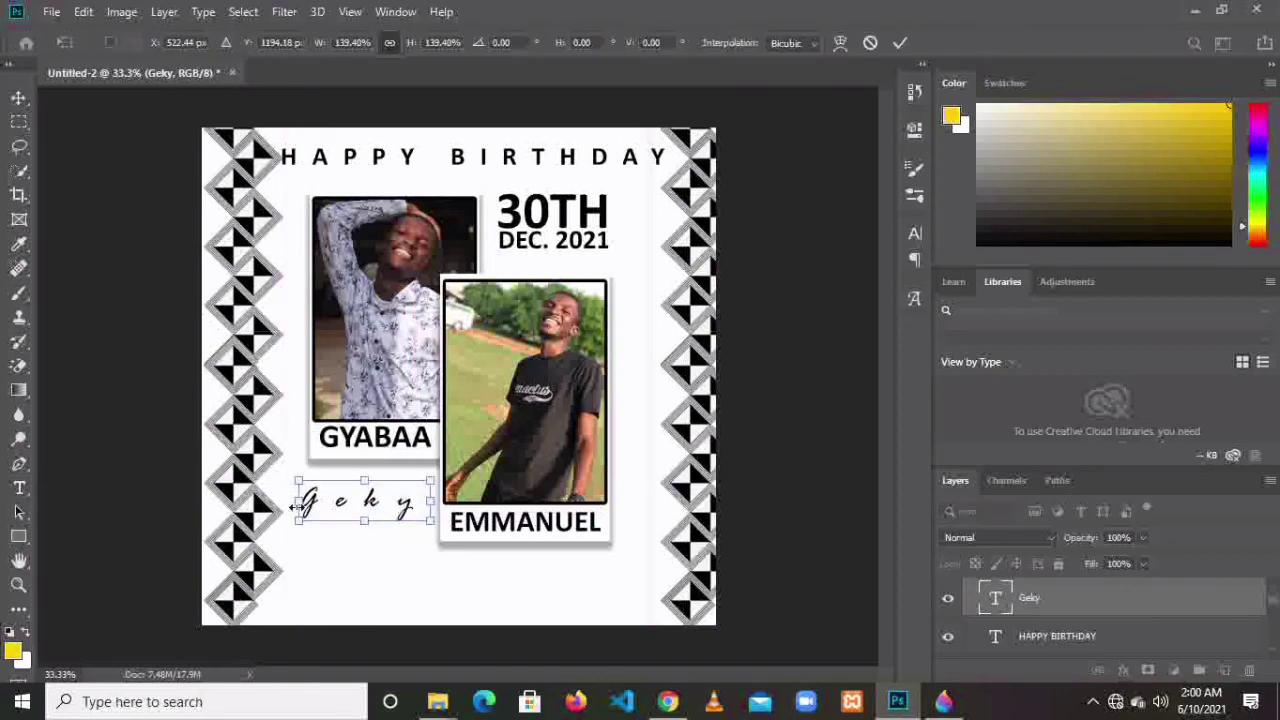
{"action": "left_click_drag", "start_coordinate": [300, 502], "coordinate": [311, 503]}
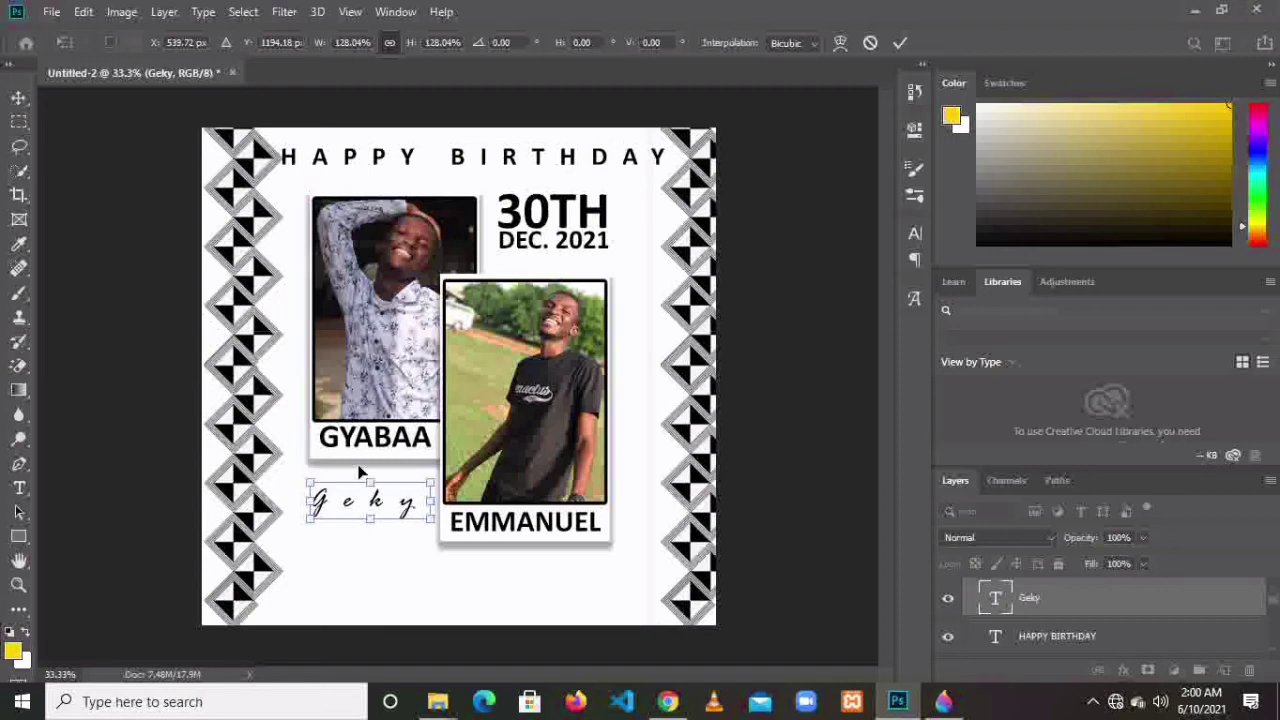
{"action": "left_click", "coordinate": [900, 42]}
{"action": "left_click", "coordinate": [794, 608]}
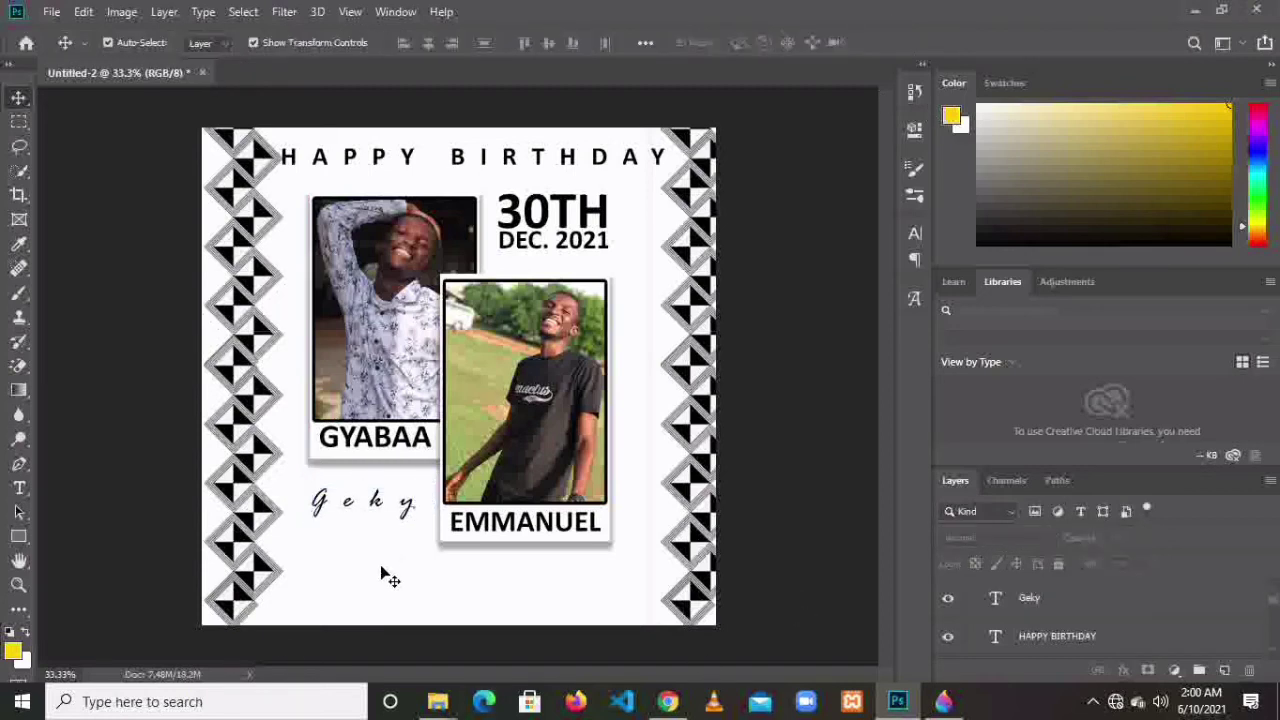
- Add a multi-line birthday verse near the canvas's lower edge, beginning "You are like a star, That shines bright, Never leave me or go far"
{"action": "left_click", "coordinate": [19, 489]}
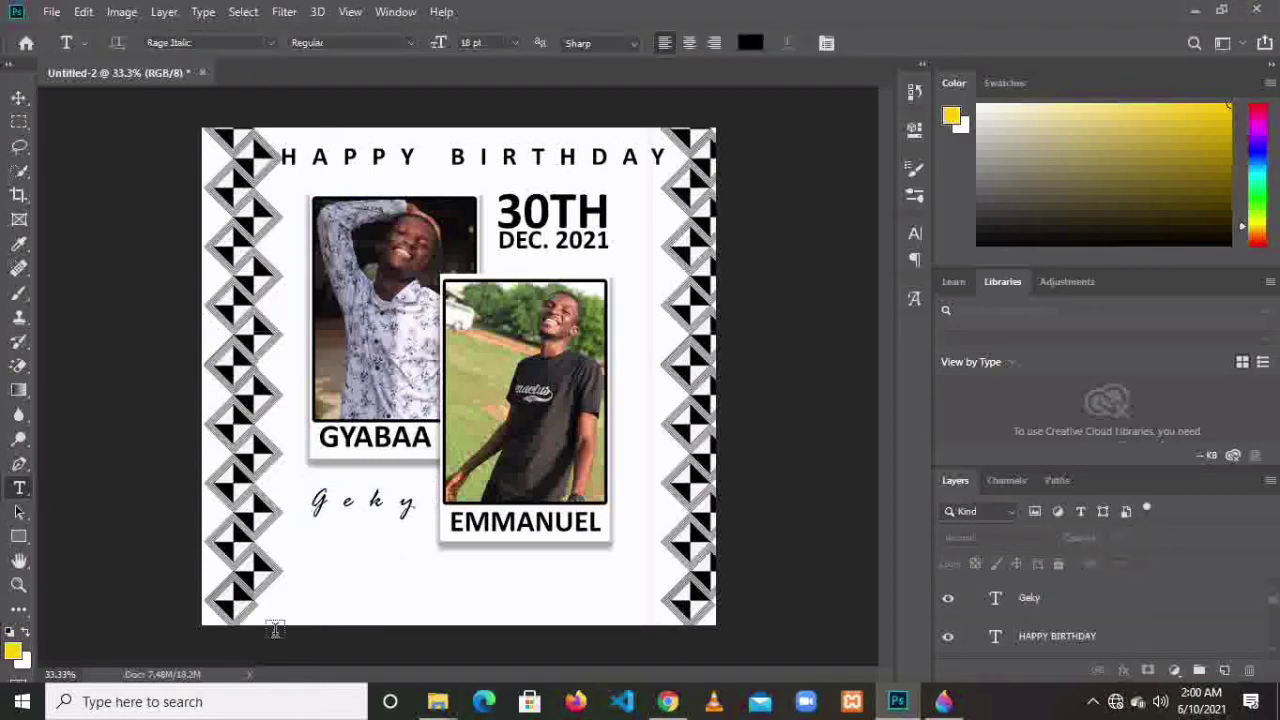
{"action": "left_click", "coordinate": [310, 589]}
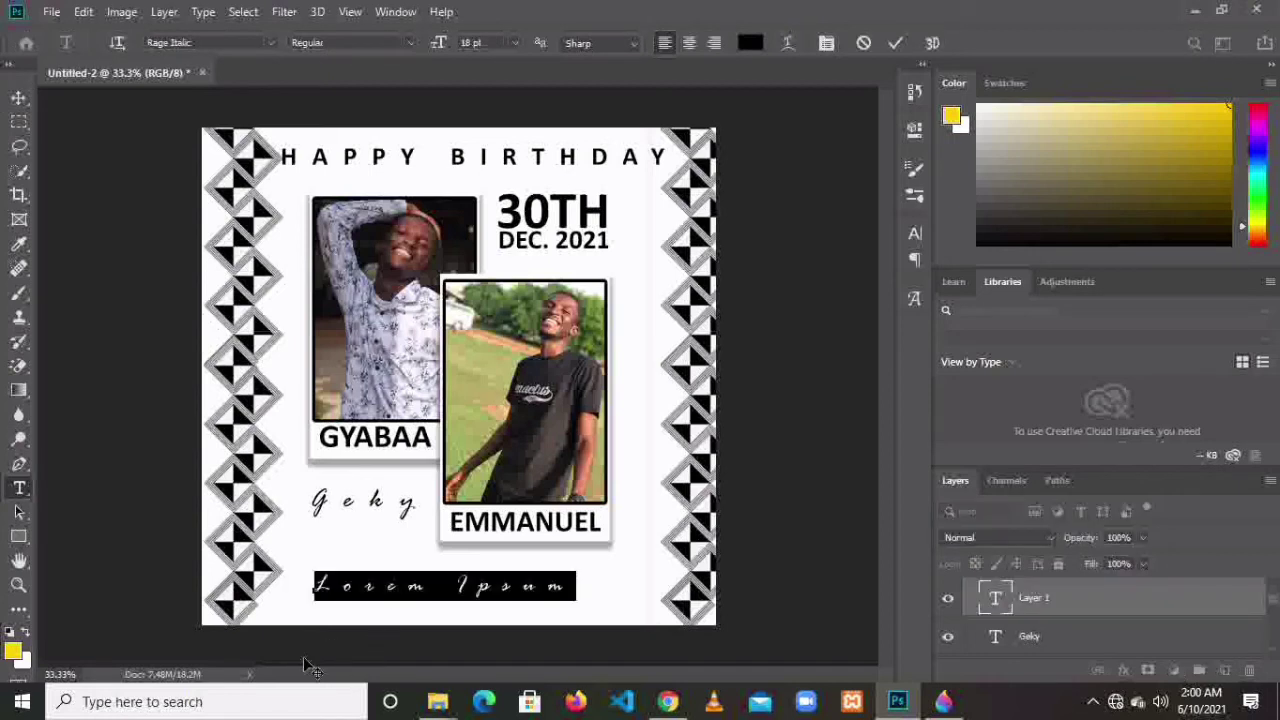
{"action": "type", "text": "H"}
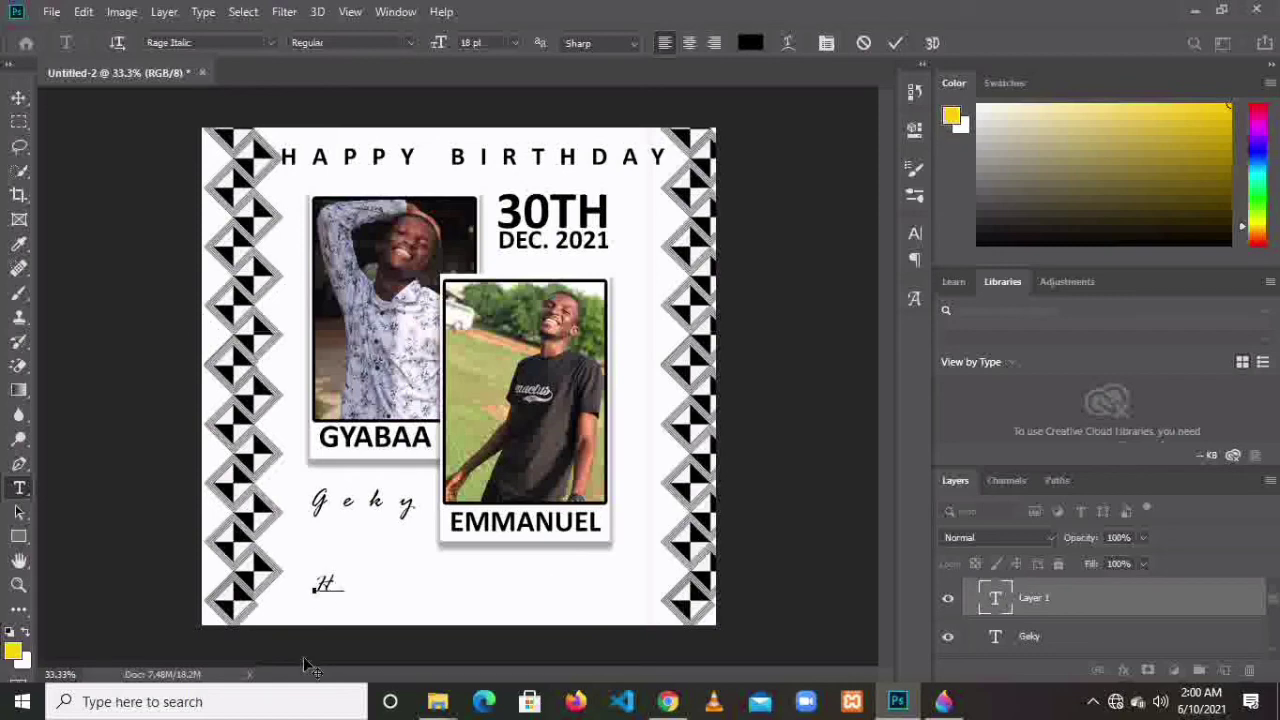
{"action": "key", "text": "BackSpace"}
{"action": "type", "text": "M"}
{"action": "type", "text": "a"}
{"action": "key", "text": "BackSpace"}
{"action": "key", "text": "BackSpace"}
{"action": "type", "text": "You are"}
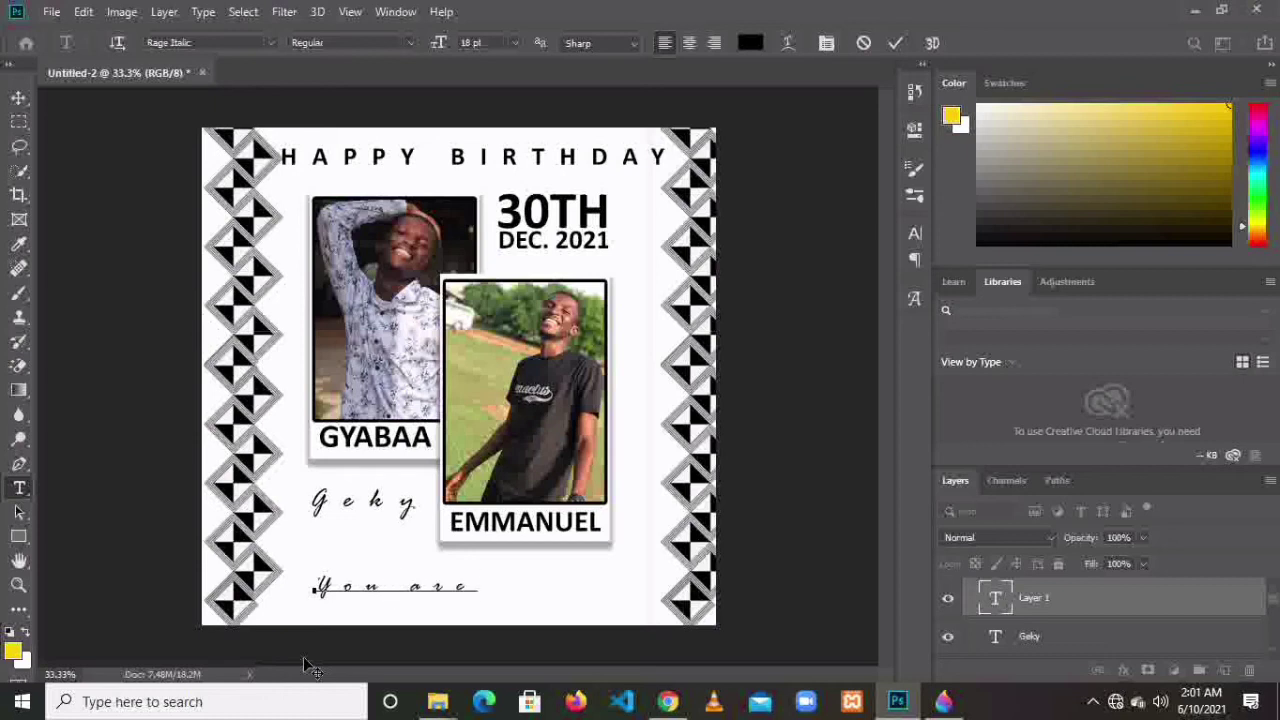
{"action": "type", "text": " like a star"}
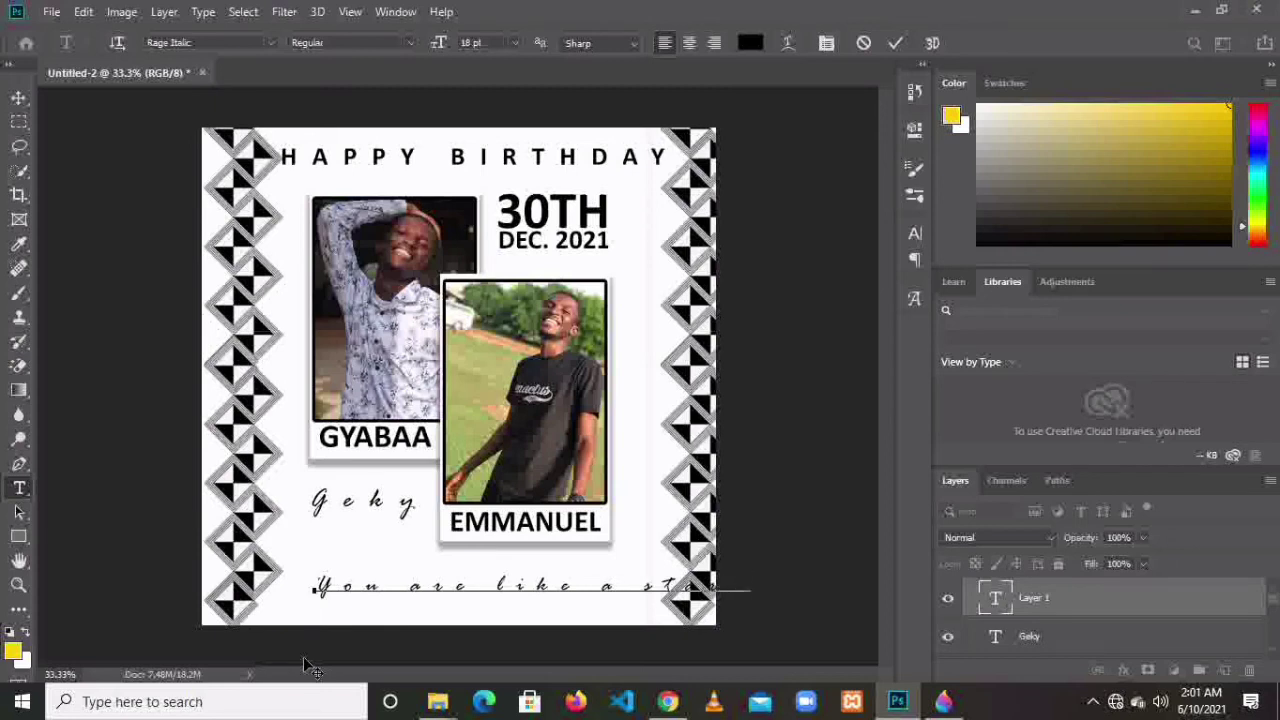
{"action": "type", "text": "That shines b"}
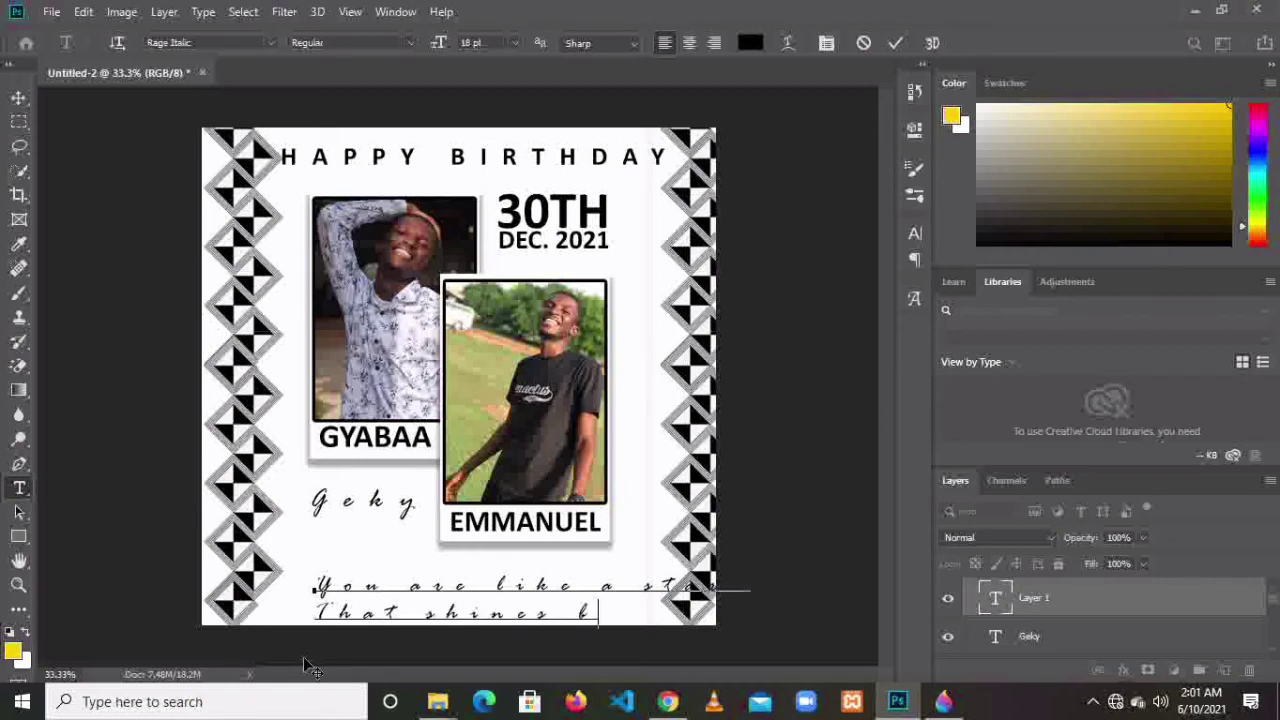
{"action": "type", "text": "right."}
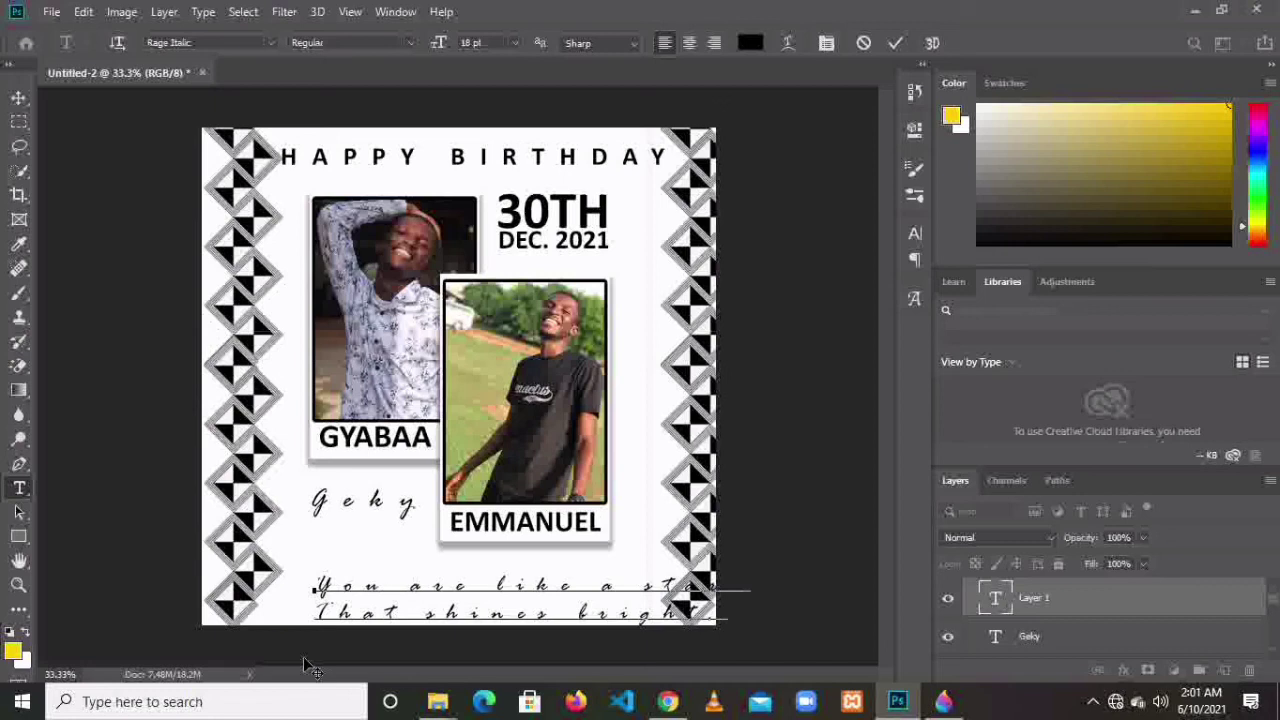
{"action": "key", "text": "Return"}
{"action": "type", "text": "You are like a diamond"}
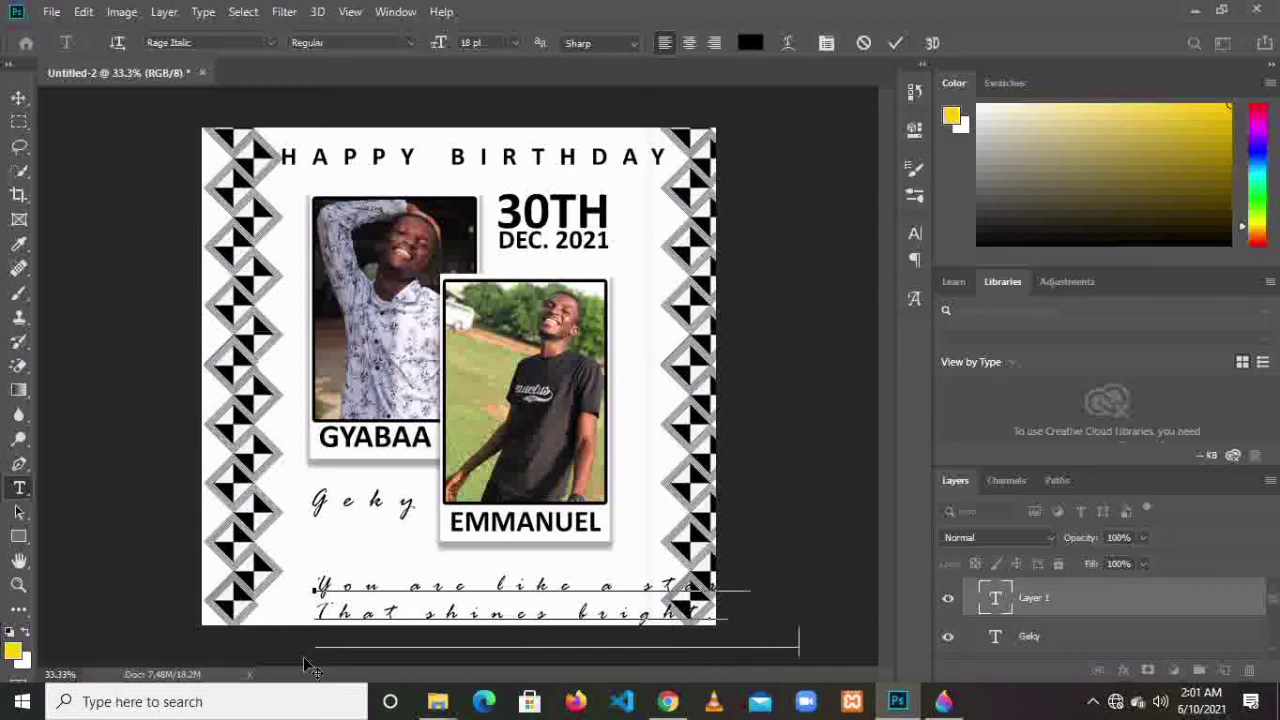
{"action": "type", "text": " in"}
{"action": "type", "text": "at birthday"}
- Set the tracking of the entire birthday verse to -20
{"action": "key", "text": "ctrl+a"}
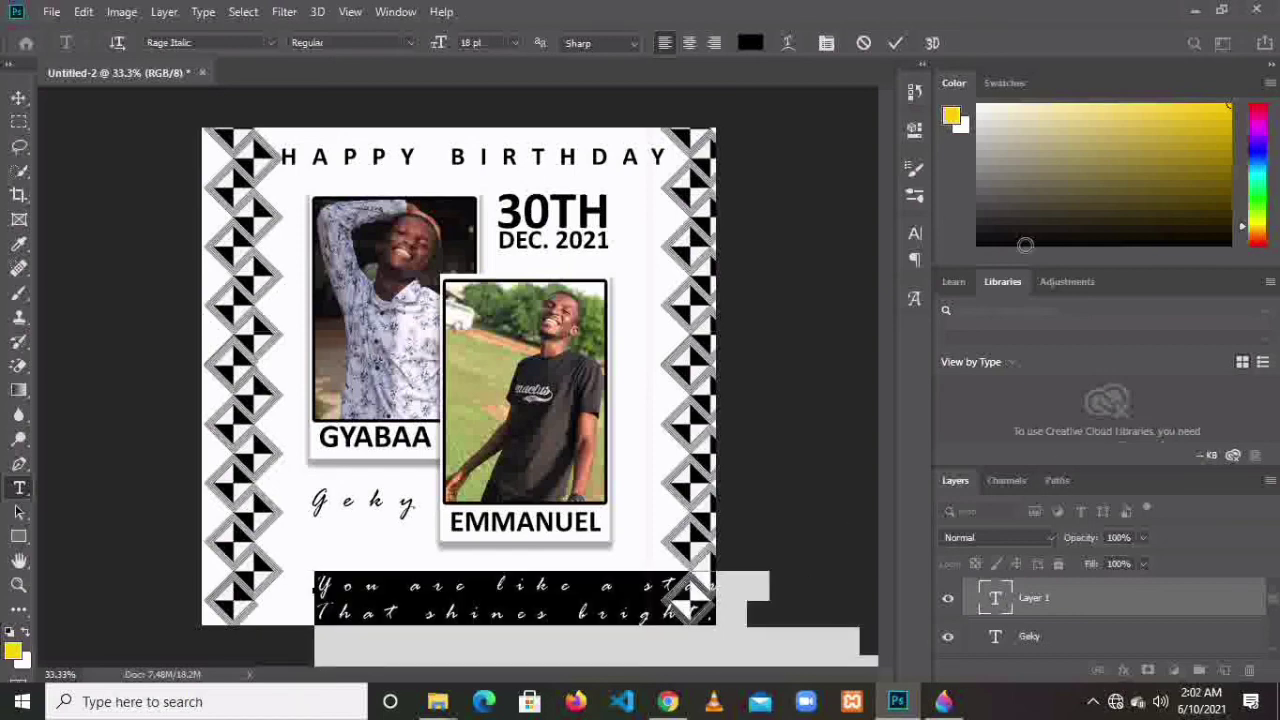
{"action": "left_click", "coordinate": [913, 234]}
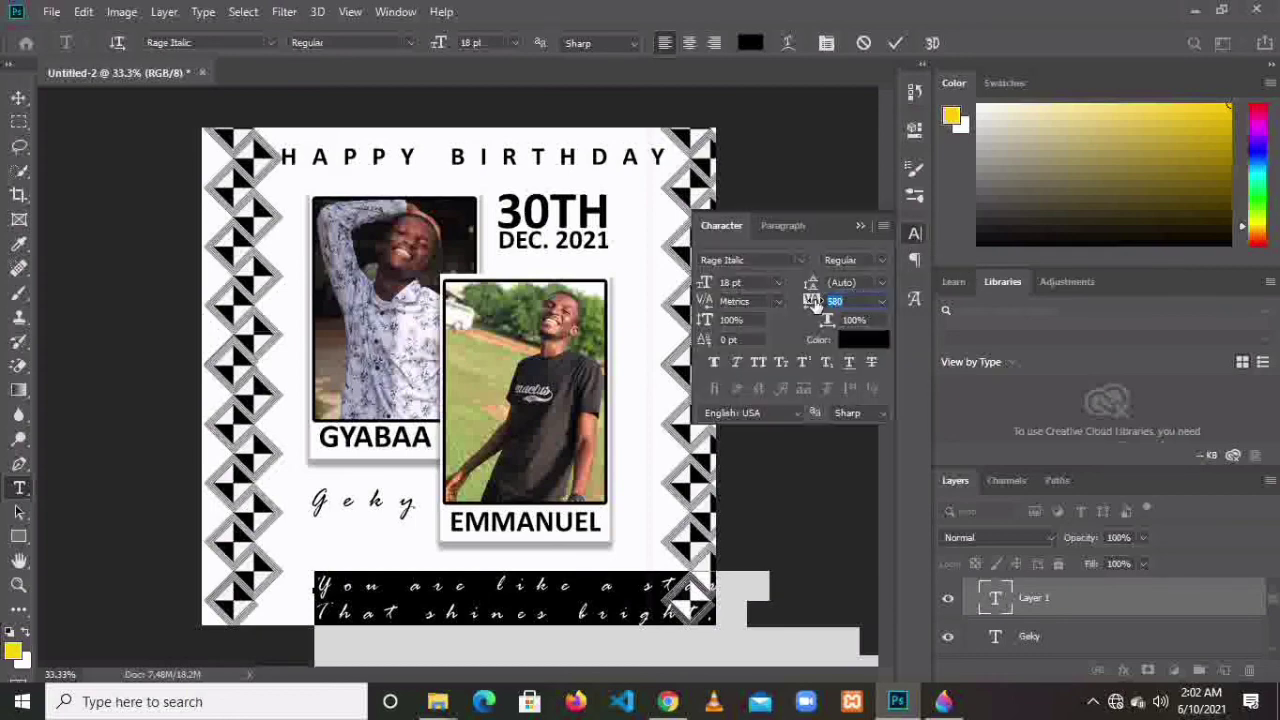
{"action": "mouse_move", "coordinate": [812, 302]}
{"action": "left_mouse_down"}
{"action": "mouse_move", "coordinate": [777, 299]}
{"action": "mouse_move", "coordinate": [787, 304]}
{"action": "left_mouse_up"}
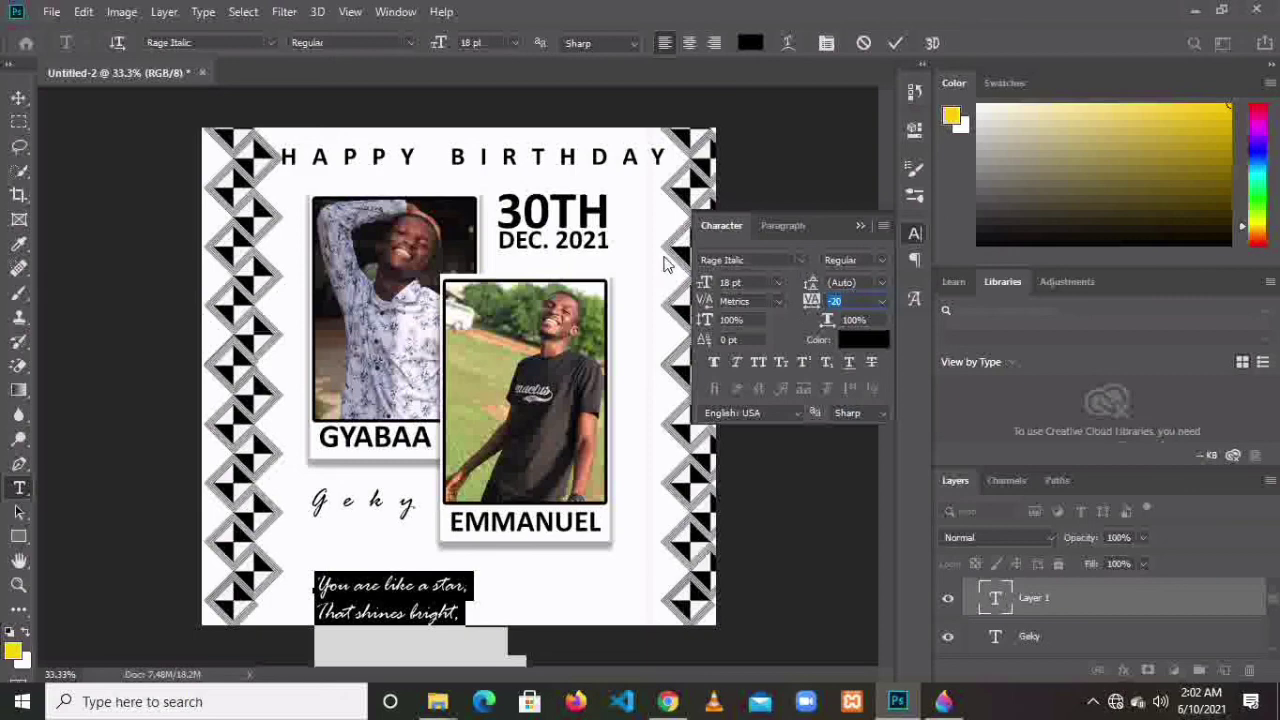
- Set the birthday verse's font to Bradley Hand ITC at 12 pt
{"action": "left_click", "coordinate": [800, 262]}
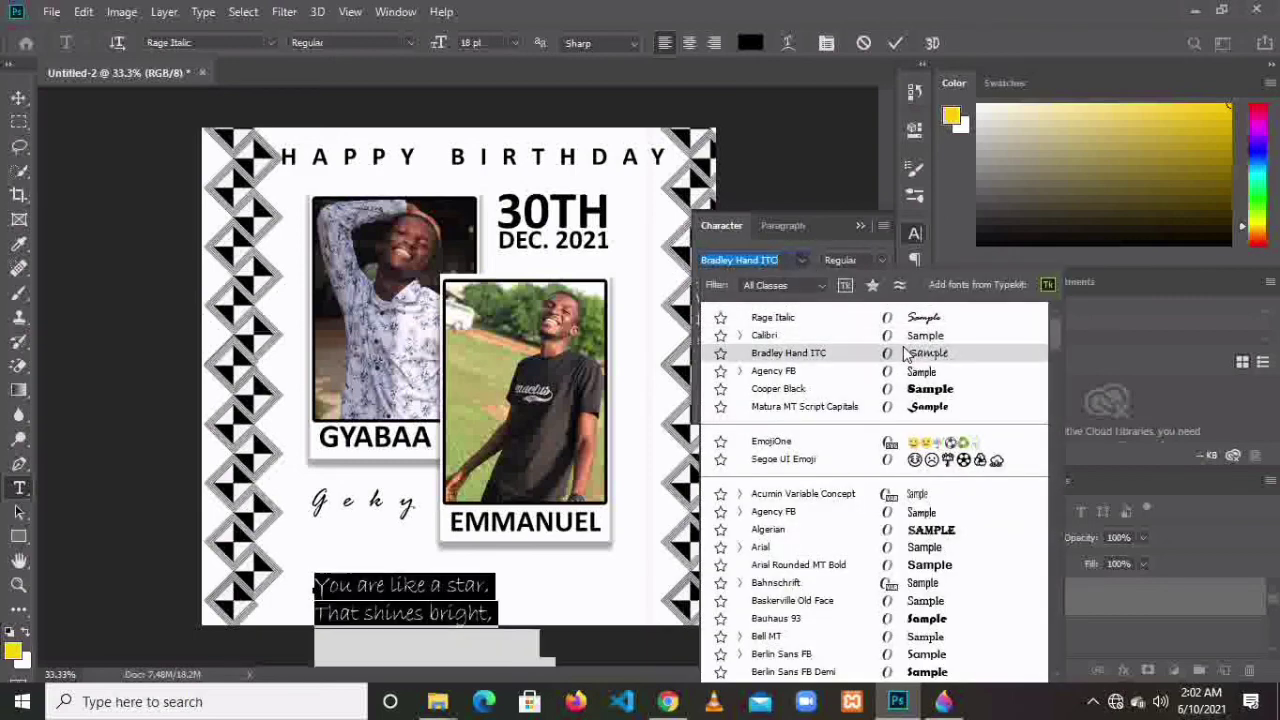
{"action": "left_click", "coordinate": [903, 352]}
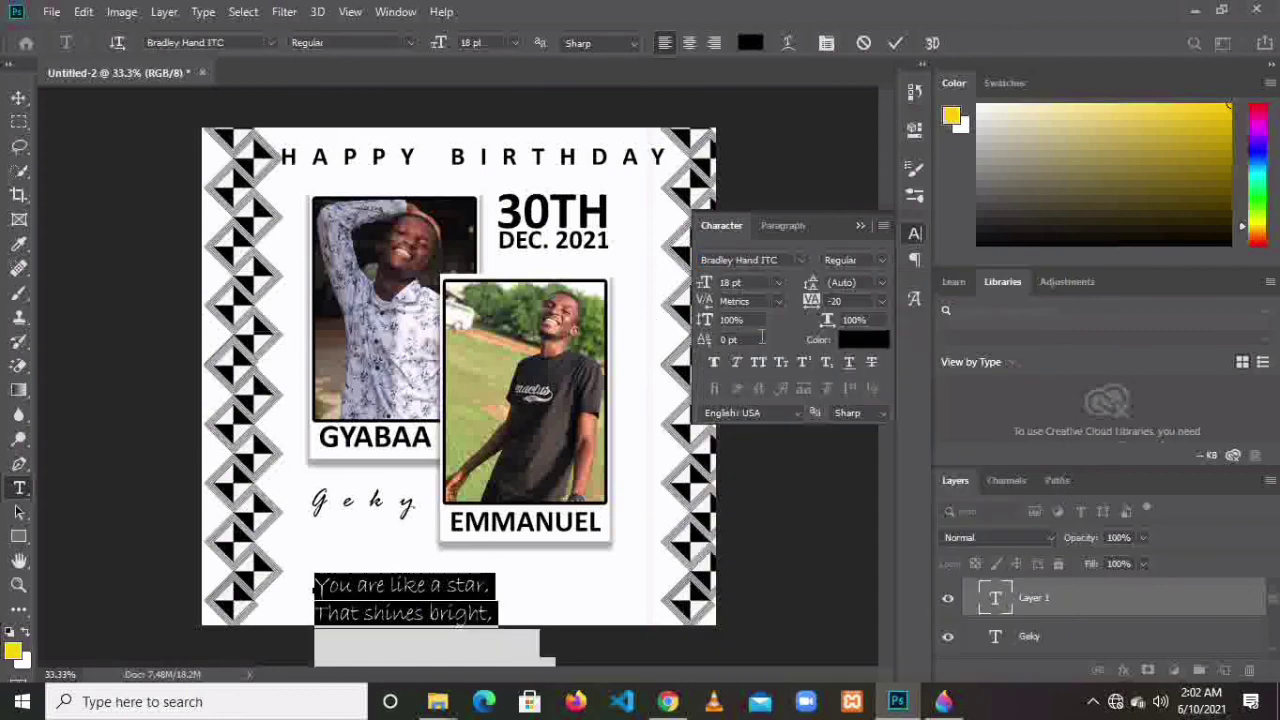
{"action": "left_click", "coordinate": [777, 283]}
{"action": "left_click", "coordinate": [752, 390]}
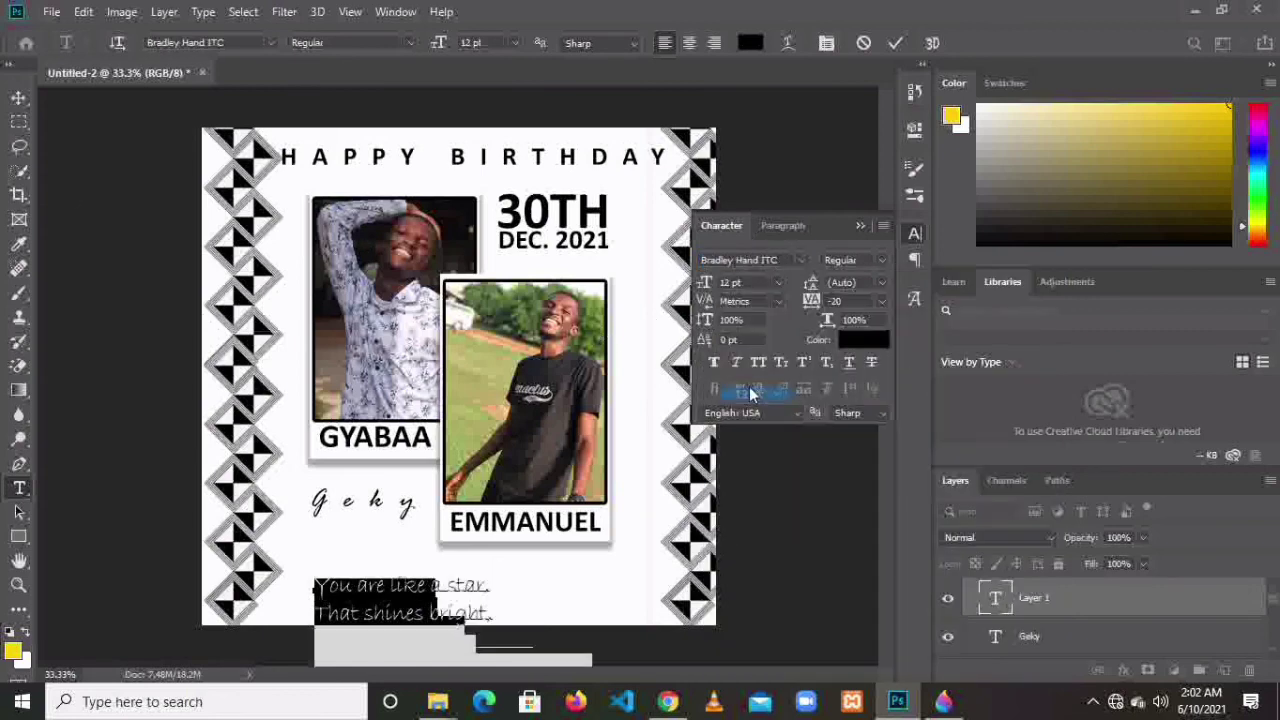
{"action": "left_click", "coordinate": [896, 45]}
{"action": "left_click", "coordinate": [19, 97]}
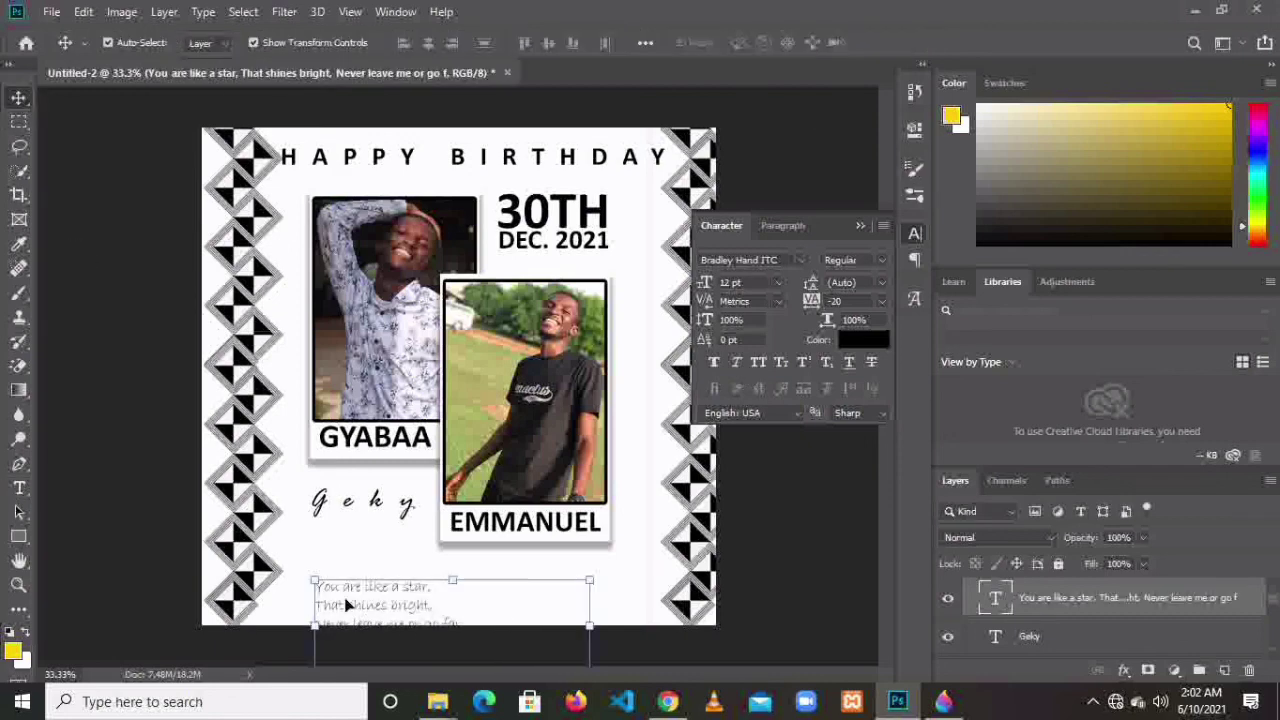
- Move the birthday verse up beneath the nickname and join its fourth line onto the end of the third line
{"action": "mouse_move", "coordinate": [345, 605]}
{"action": "left_mouse_down"}
{"action": "mouse_move", "coordinate": [307, 514]}
{"action": "mouse_move", "coordinate": [345, 570]}
{"action": "mouse_move", "coordinate": [345, 555]}
{"action": "mouse_move", "coordinate": [322, 600]}
{"action": "left_mouse_up"}
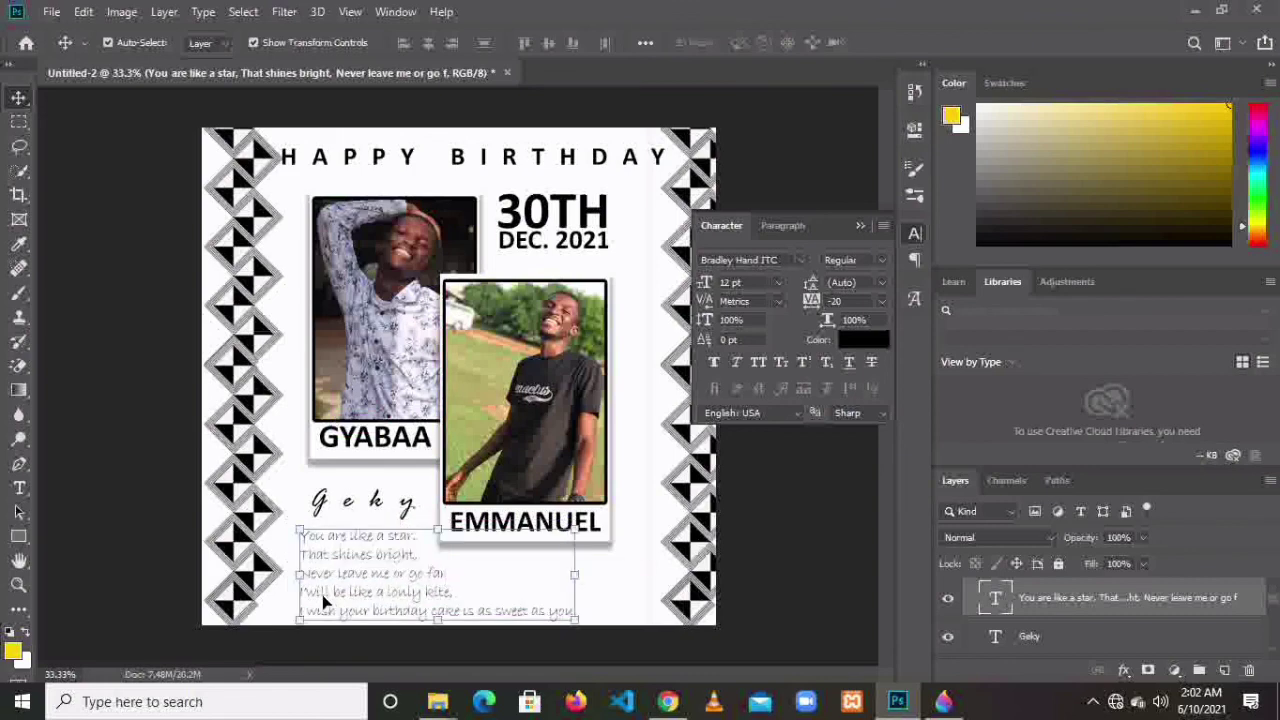
{"action": "double_click", "coordinate": [315, 594]}
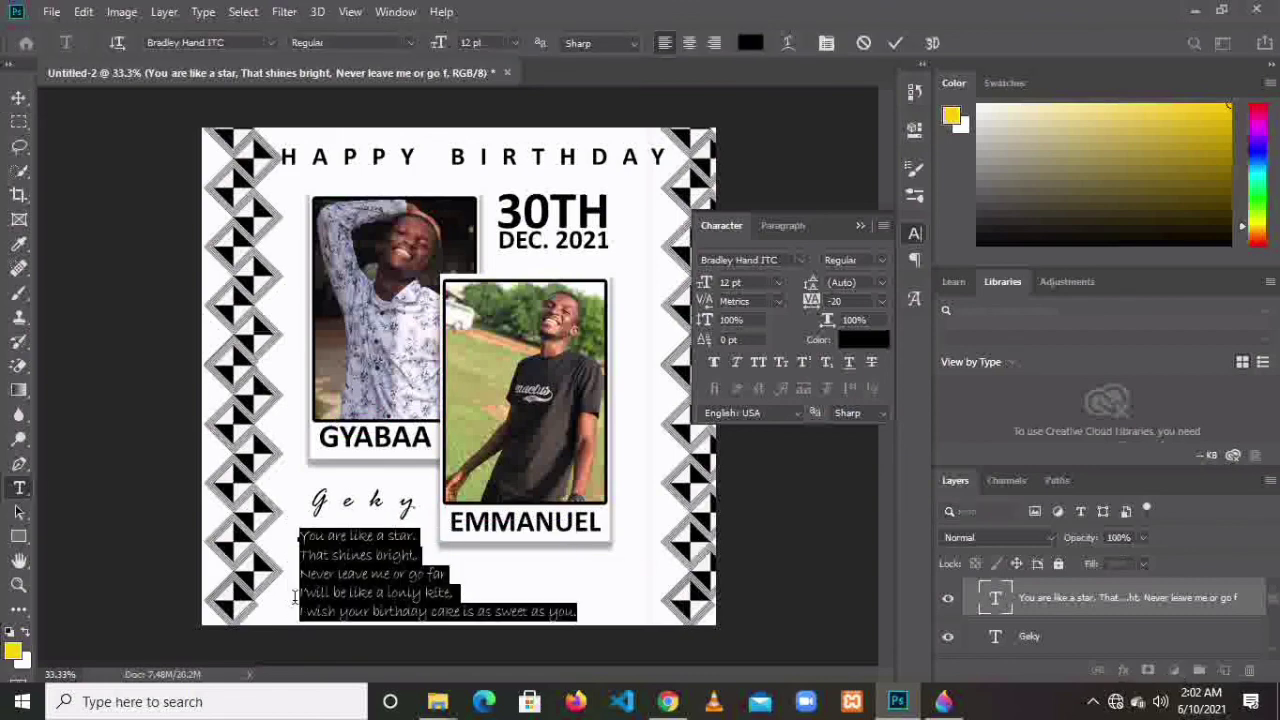
{"action": "left_click", "coordinate": [294, 597]}
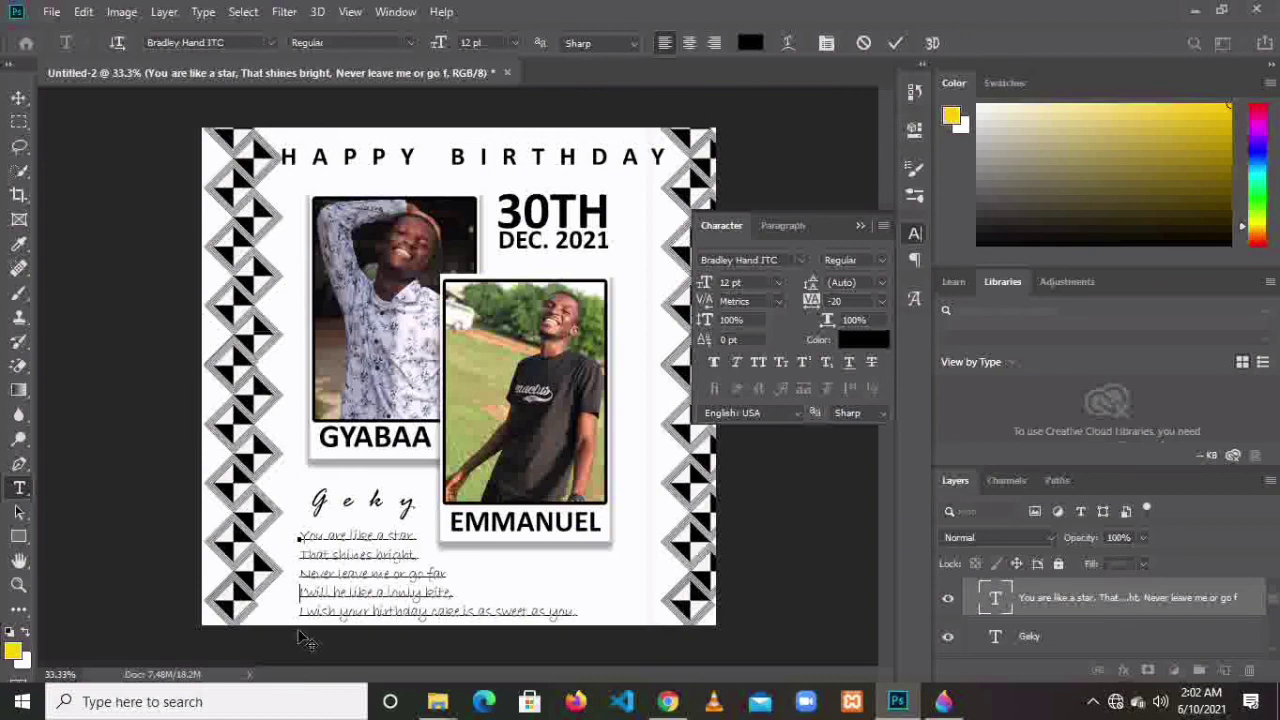
{"action": "key", "text": "BackSpace"}
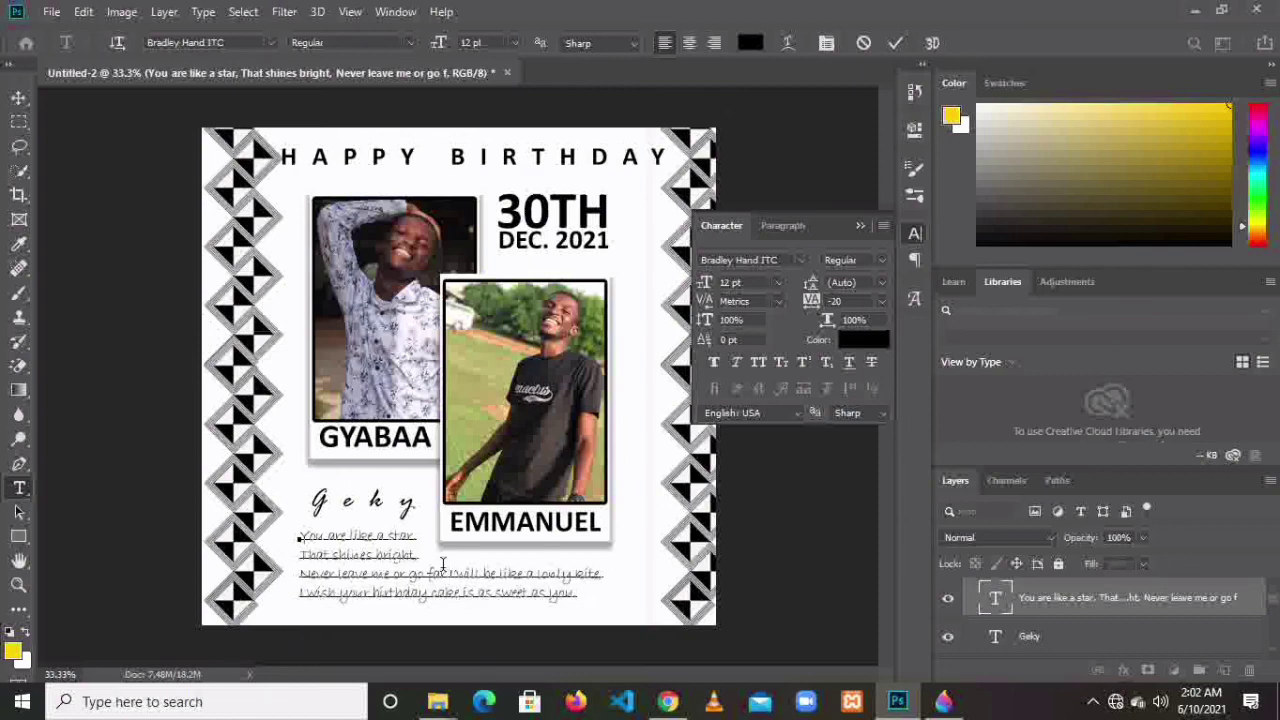
{"action": "left_click", "coordinate": [896, 43]}
{"action": "left_click", "coordinate": [18, 97]}
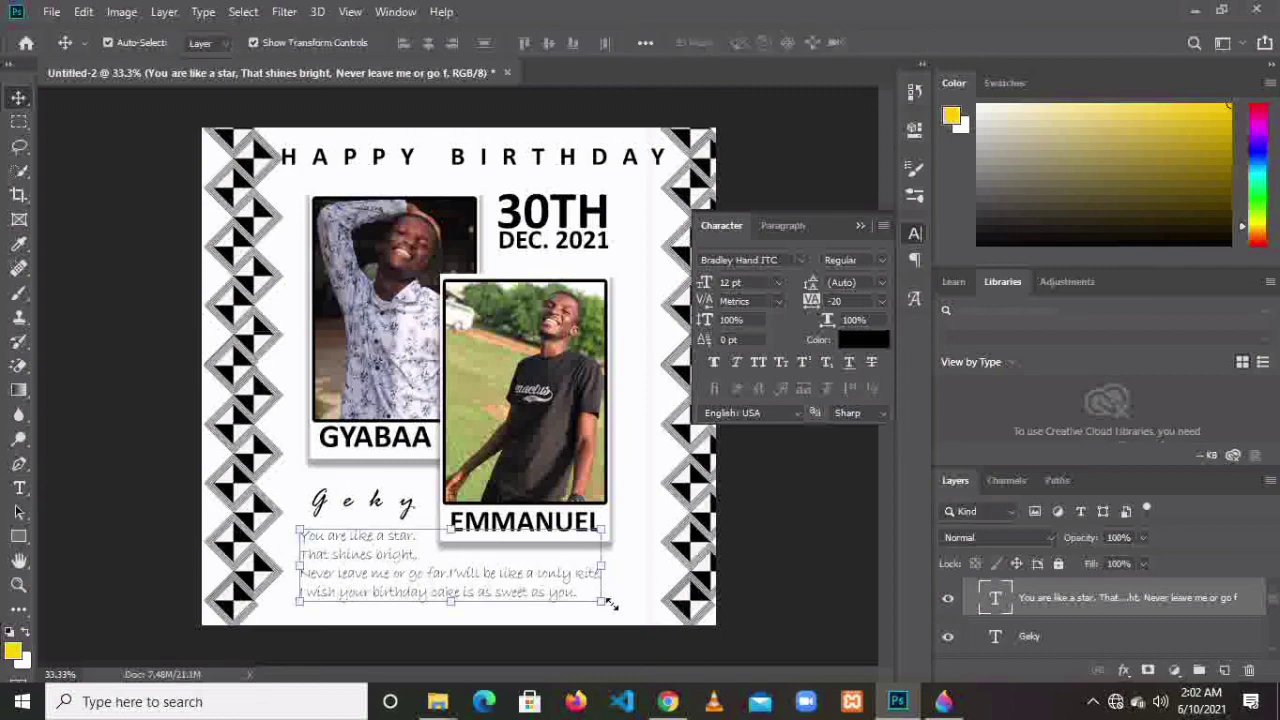
- Enlarge the verse proportionally to about 115% and correct its third line to "Never leave me or go far. I'will be like a lonely kite,"
{"action": "mouse_move", "coordinate": [603, 603]}
{"action": "left_mouse_down"}
{"action": "mouse_move", "coordinate": [657, 619]}
{"action": "mouse_move", "coordinate": [563, 594]}
{"action": "mouse_move", "coordinate": [586, 593]}
{"action": "left_mouse_up"}
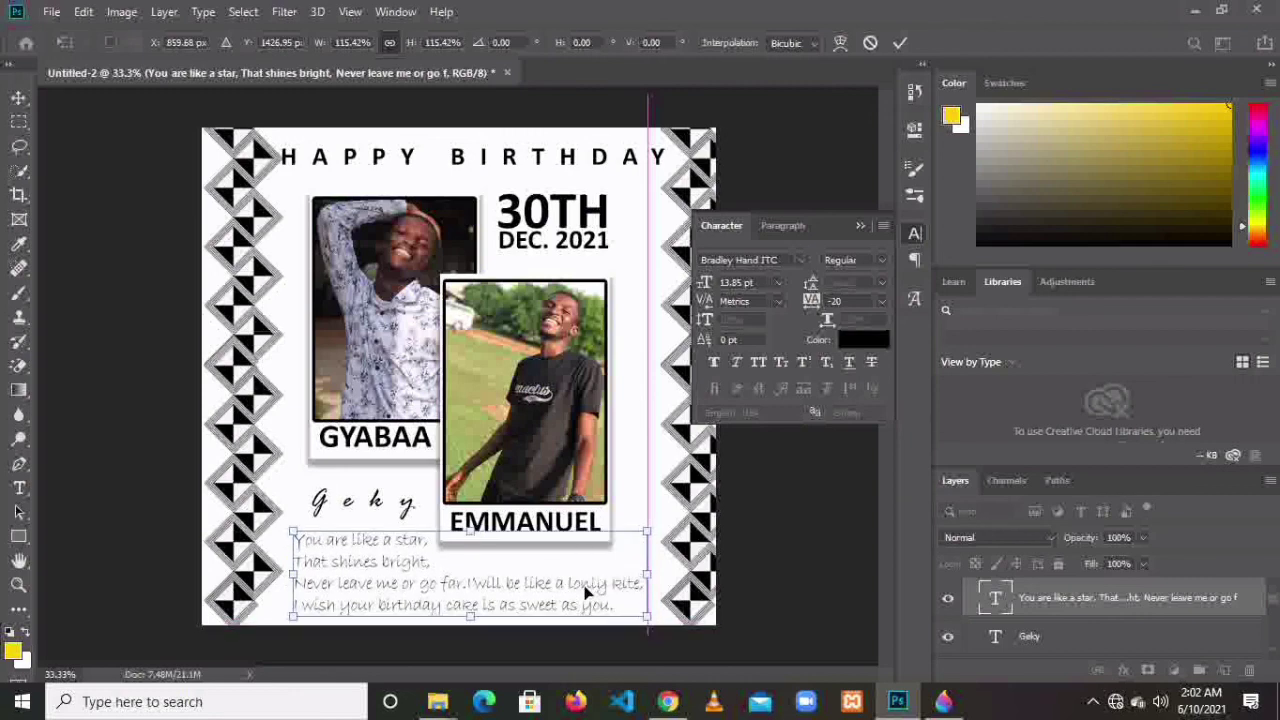
{"action": "left_click", "coordinate": [900, 42]}
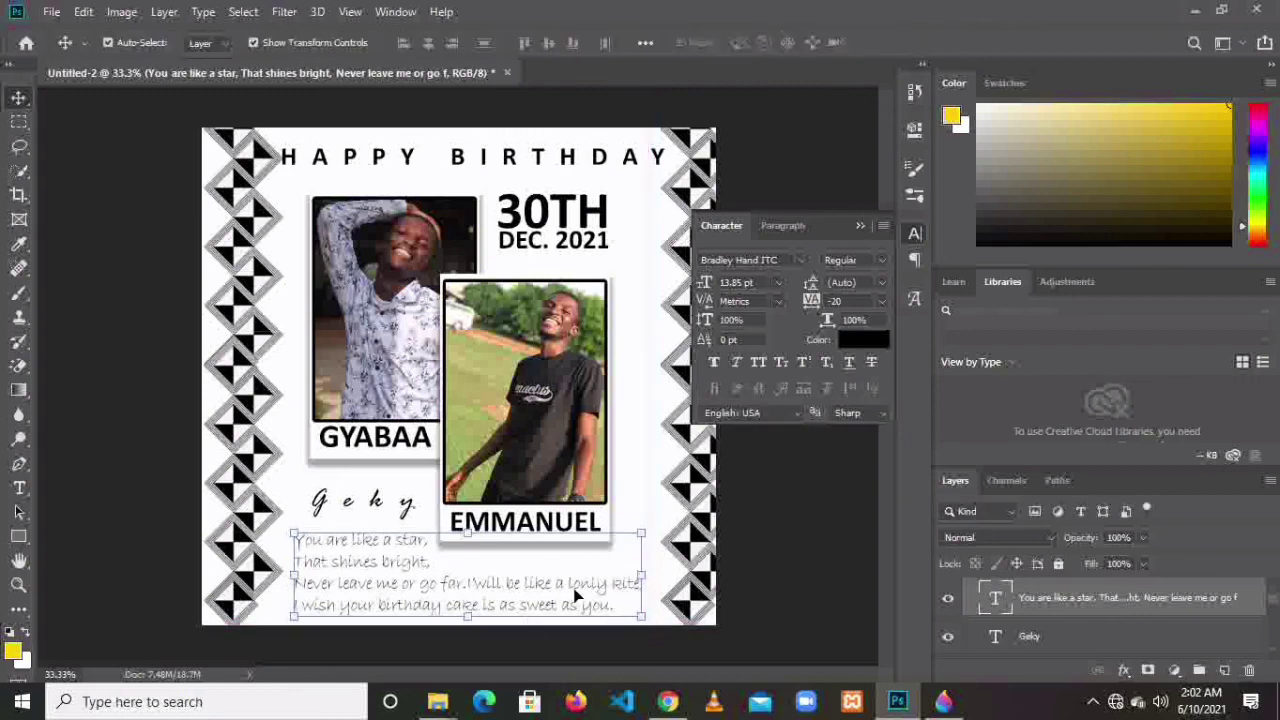
{"action": "double_click", "coordinate": [590, 587]}
{"action": "key", "text": "Left"}
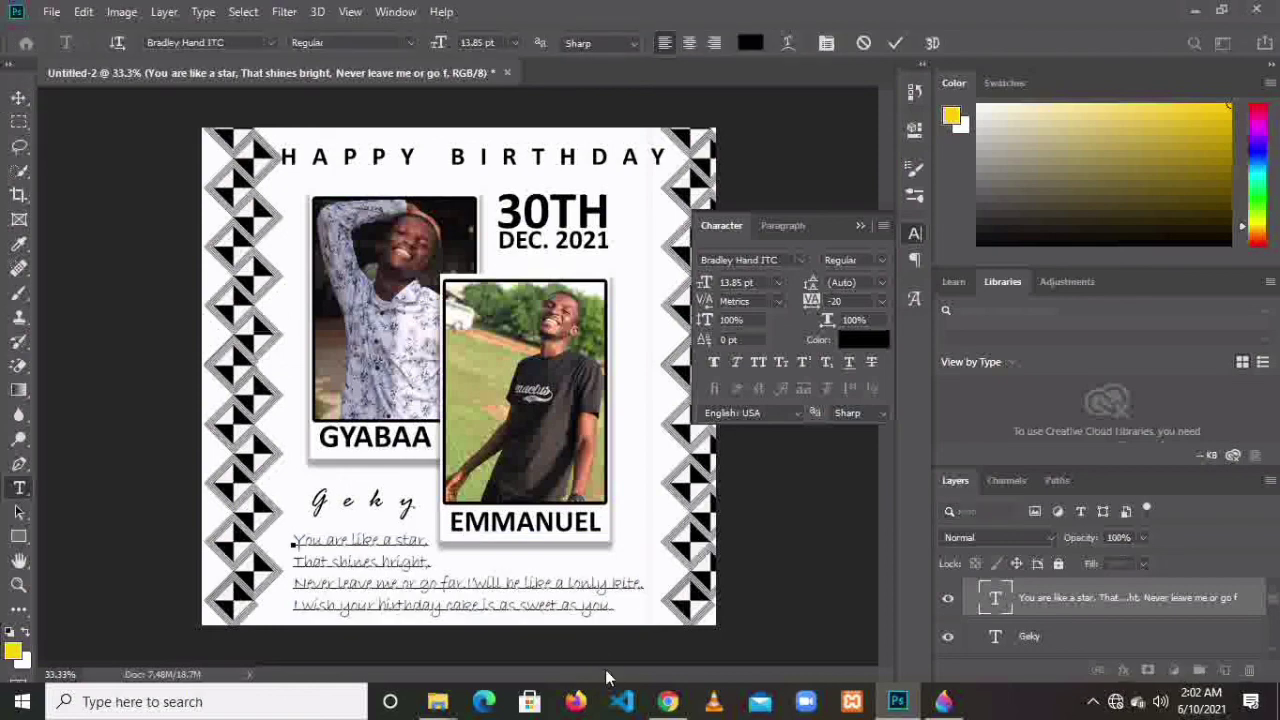
{"action": "type", "text": "e"}
{"action": "left_click", "coordinate": [470, 584]}
{"action": "type", "text": "'"}
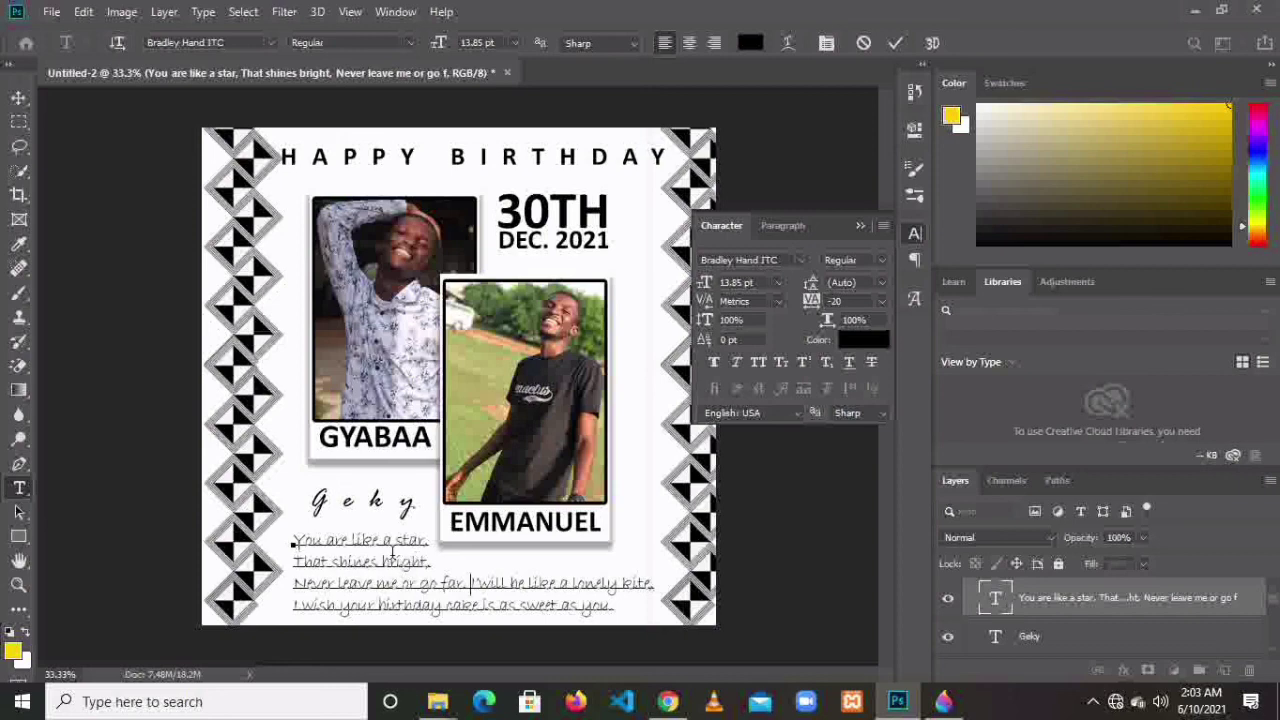
{"action": "left_click", "coordinate": [898, 43]}
{"action": "key", "text": "v"}
{"action": "left_click", "coordinate": [860, 225]}
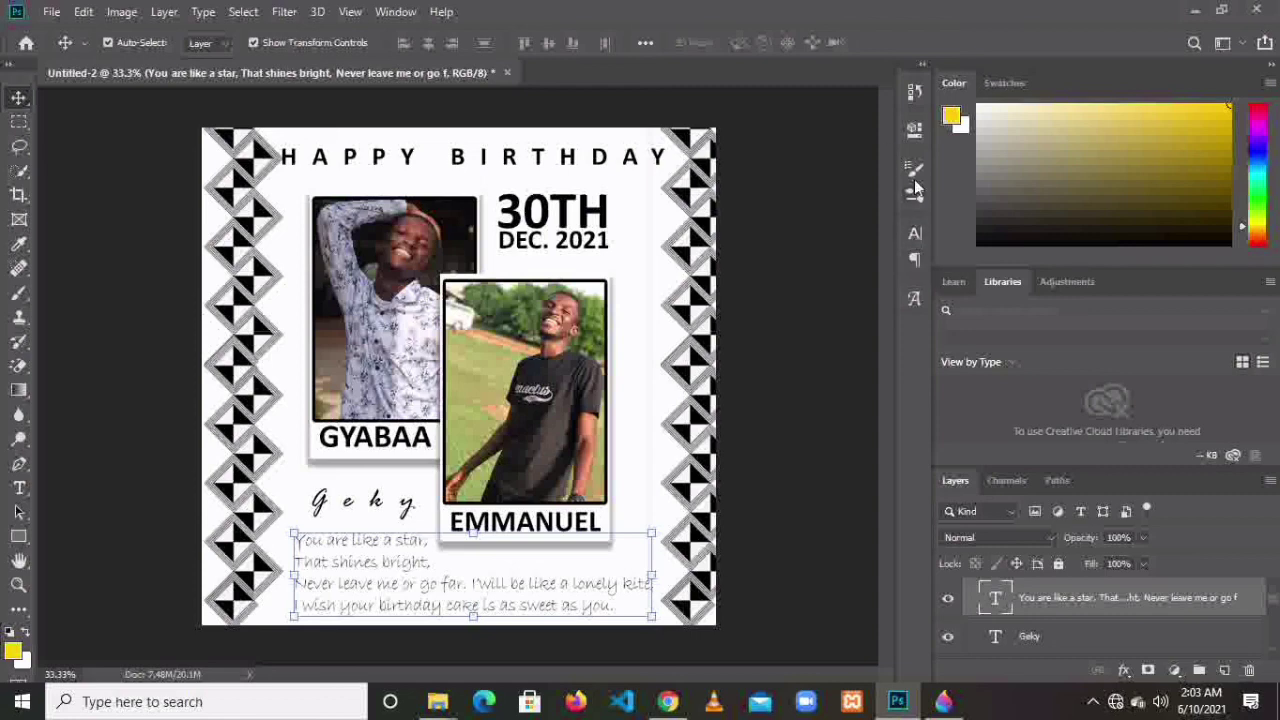
- Apply a 1 px black outside stroke at 100% opacity to the birthday verse layer
{"action": "left_click", "coordinate": [913, 128]}
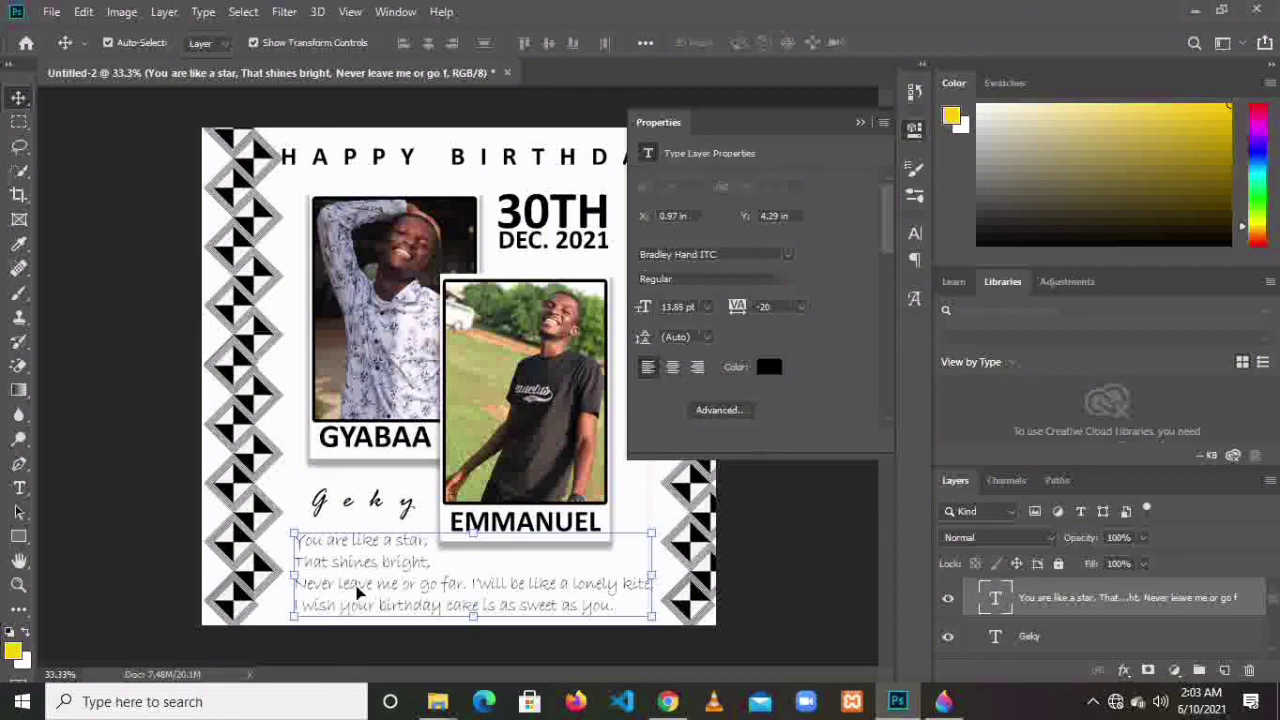
{"action": "left_click", "coordinate": [860, 123]}
{"action": "right_click", "coordinate": [1141, 607]}
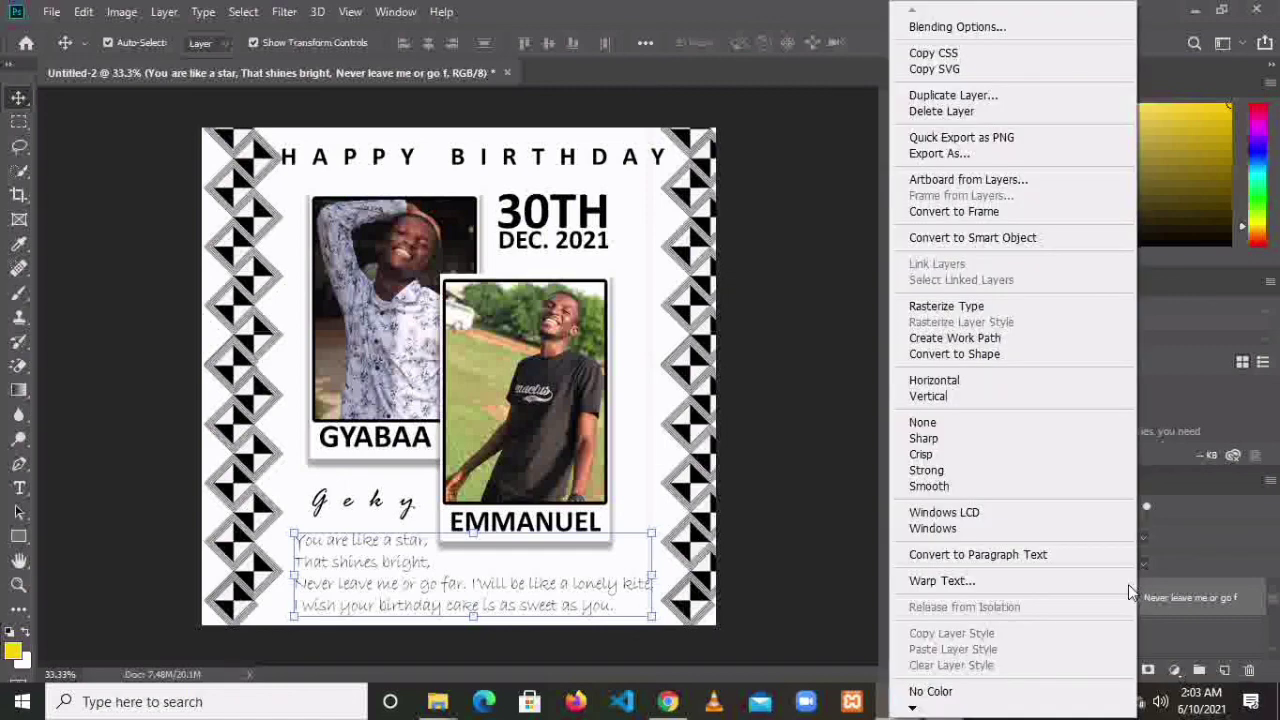
{"action": "left_click", "coordinate": [983, 32]}
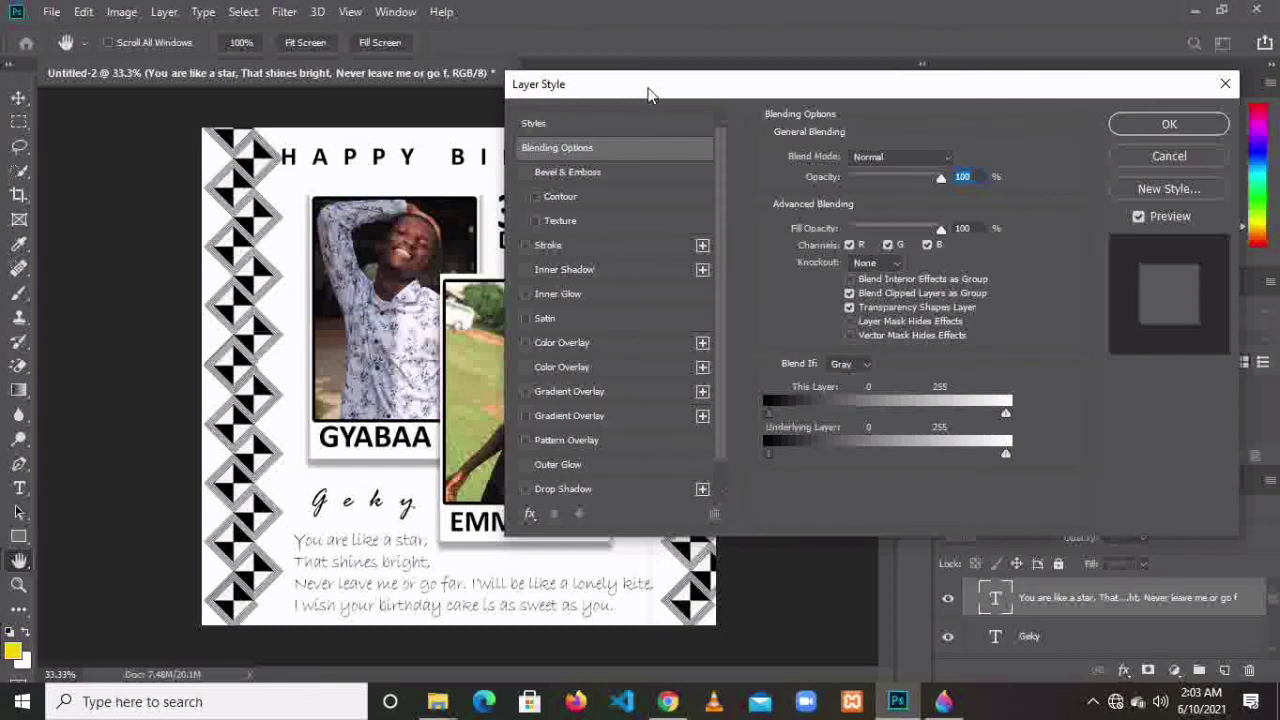
{"action": "left_click", "coordinate": [576, 245]}
{"action": "left_click", "coordinate": [670, 248]}
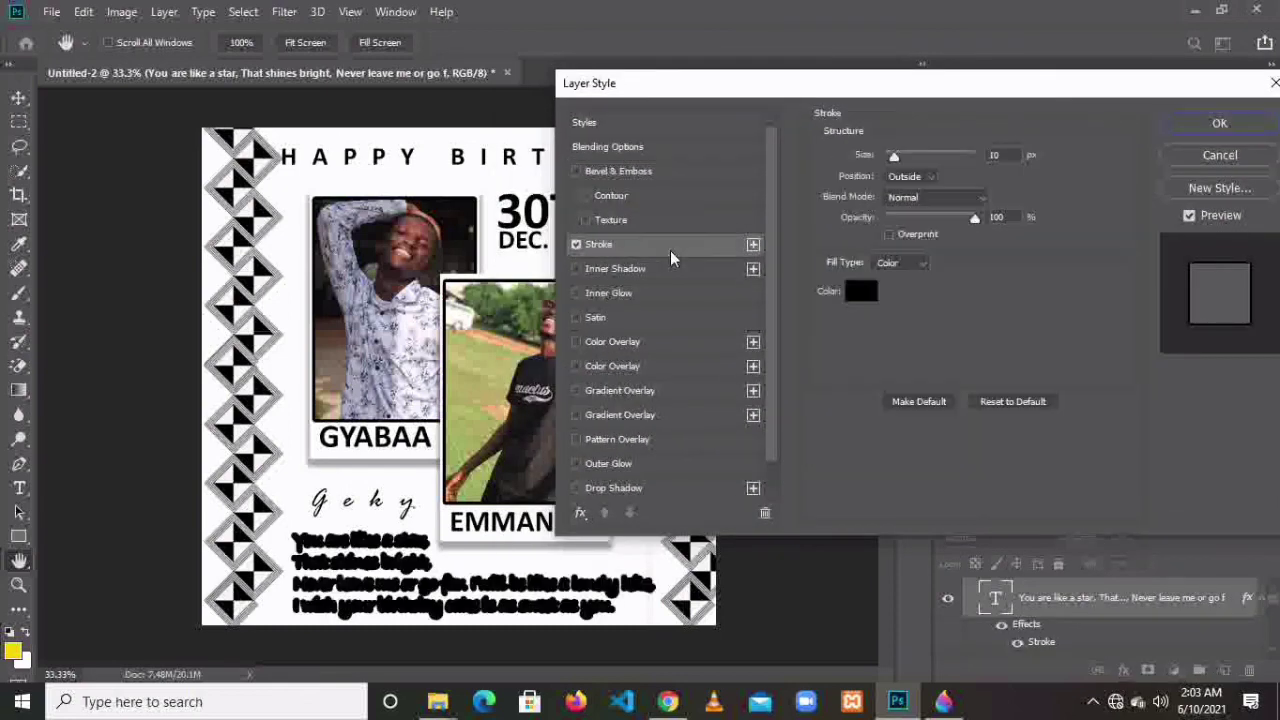
{"action": "left_click_drag", "start_coordinate": [890, 155], "coordinate": [886, 155]}
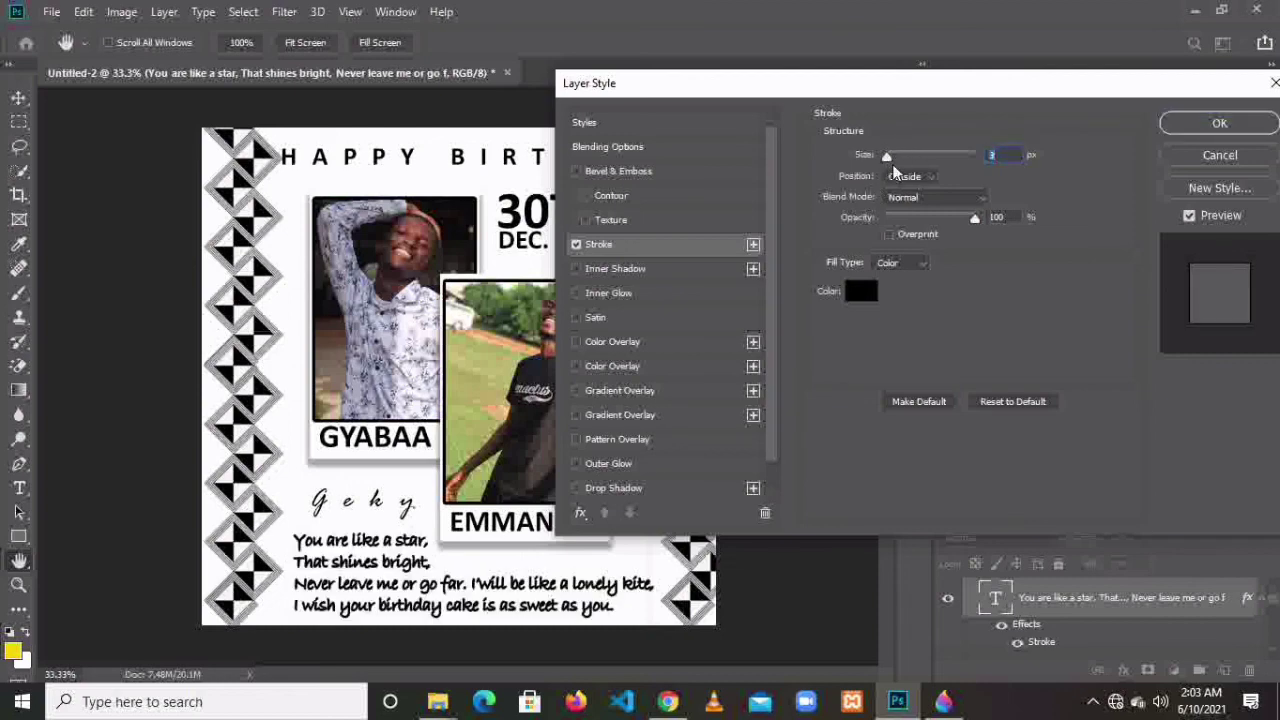
{"action": "type", "text": "1"}
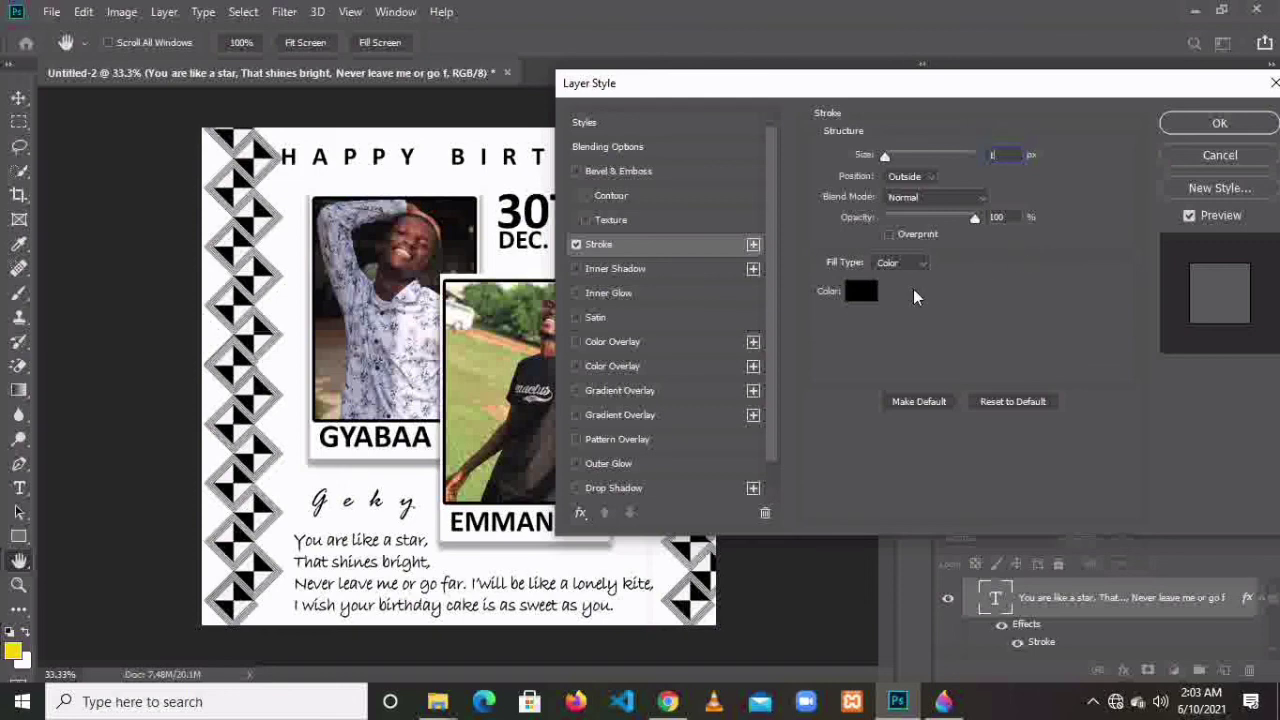
{"action": "left_click", "coordinate": [1206, 122]}
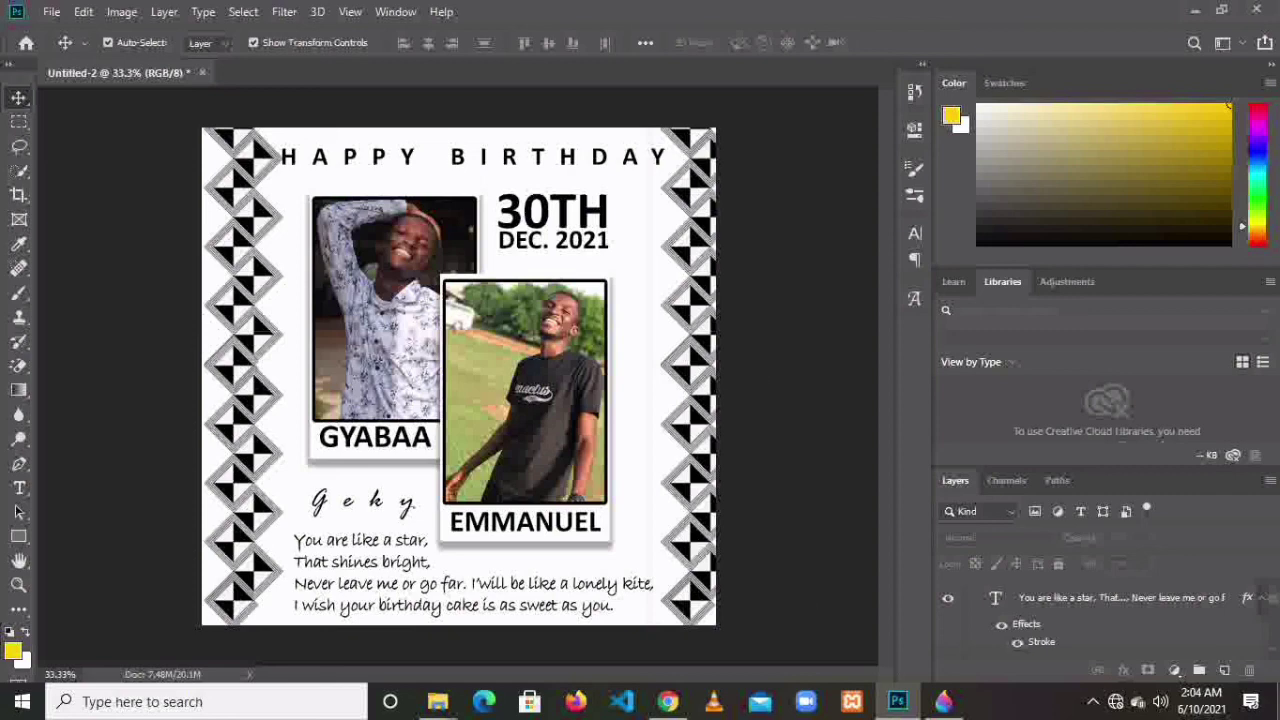
{"action": "left_click", "coordinate": [1094, 702]}
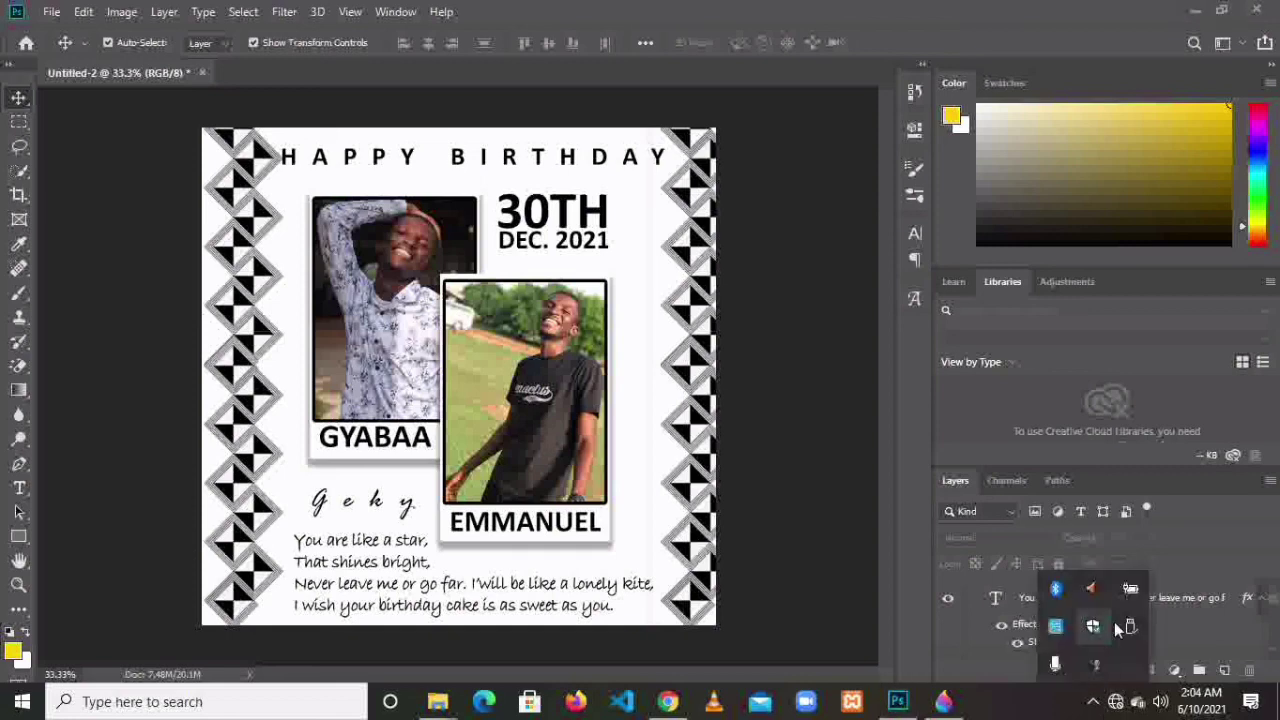